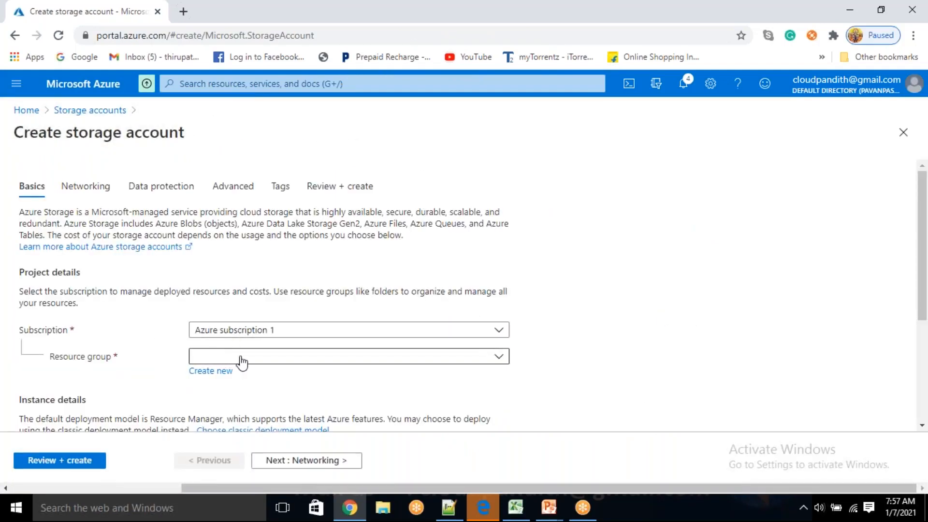
# Create a new resource group named cloudpandith-BI-Master-Program for the storage account.
pyautogui.click(274, 358)
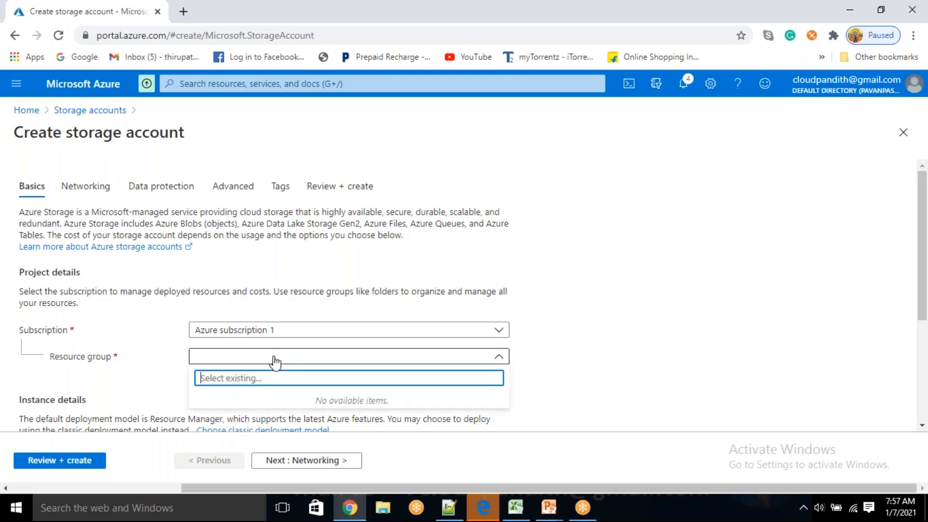
pyautogui.click(274, 358)
pyautogui.click(222, 371)
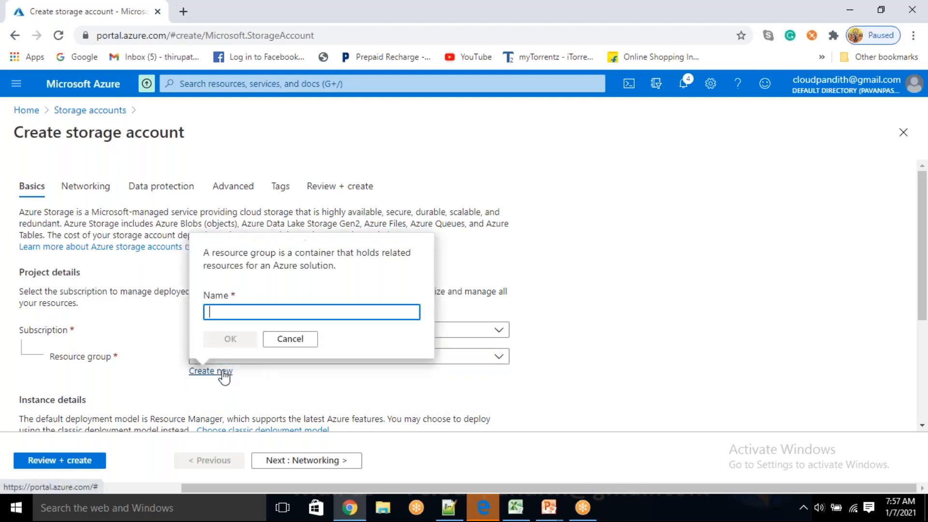
pyautogui.write('cloudpandith-BI-Master')
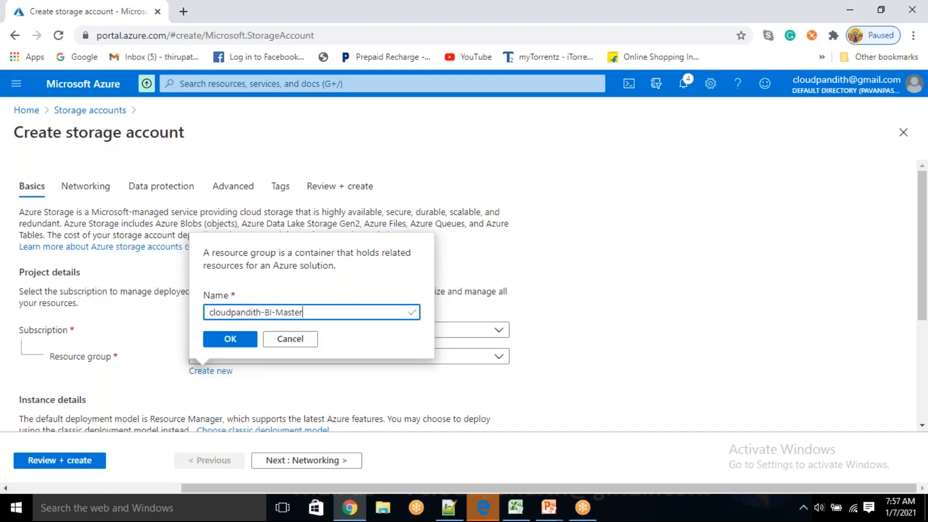
pyautogui.write('-Program')
pyautogui.click(237, 342)
# Enter cloudpandithadlsv2store as the storage account name.
pyautogui.scroll(-1, 262, 393)
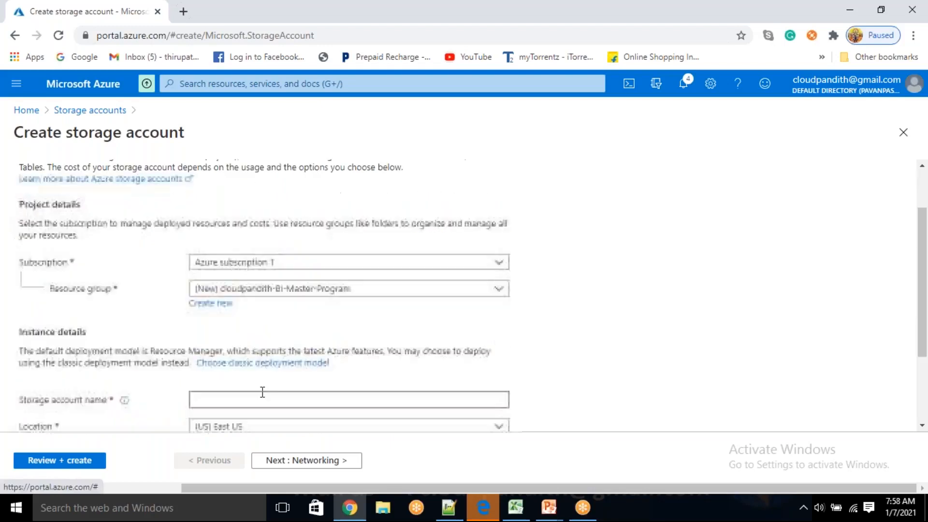
pyautogui.click(251, 399)
pyautogui.write('clou')
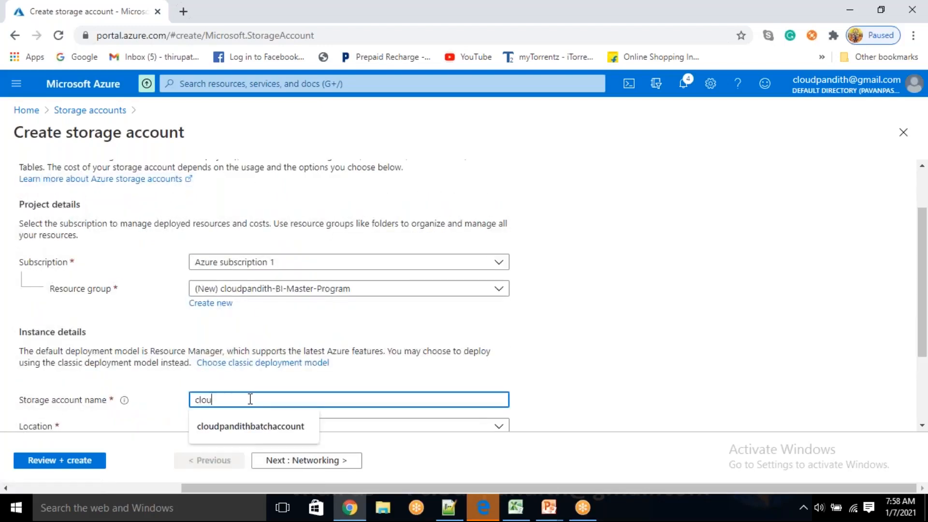
pyautogui.write('dpanditha')
pyautogui.write('t')
pyautogui.write('v')
pyautogui.write('2st')
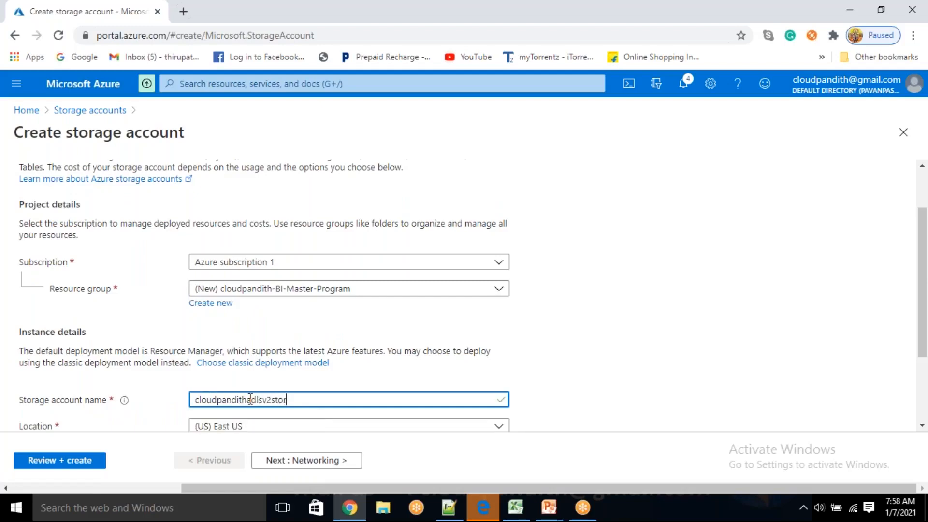
pyautogui.scroll(-2, 251, 396)
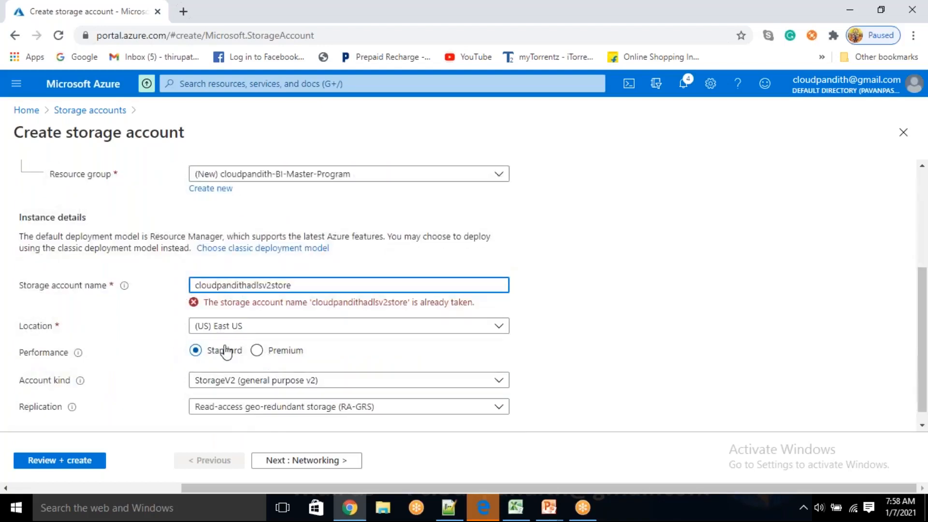
pyautogui.click(595, 328)
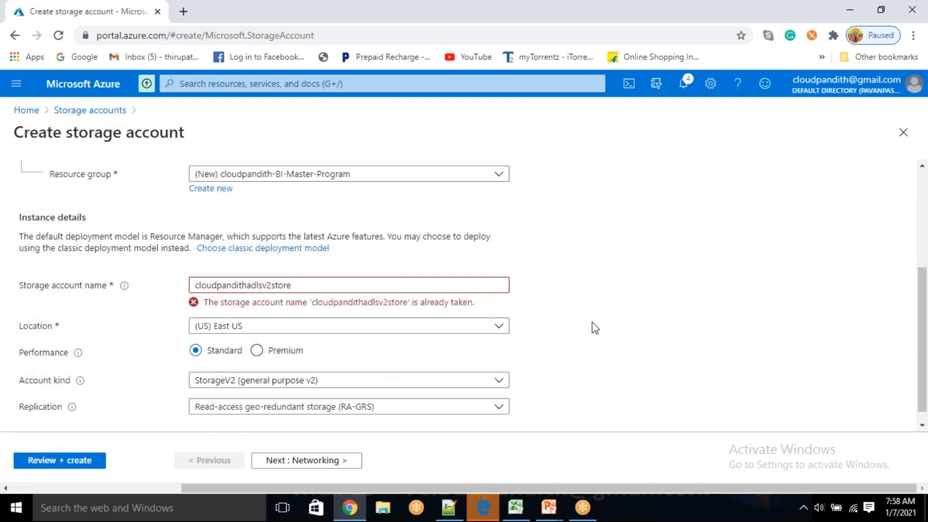
# Change the storage account name to cloudpandithadlstorev2.
pyautogui.click(271, 285)
pyautogui.press('BackSpace')
pyautogui.press('BackSpace')
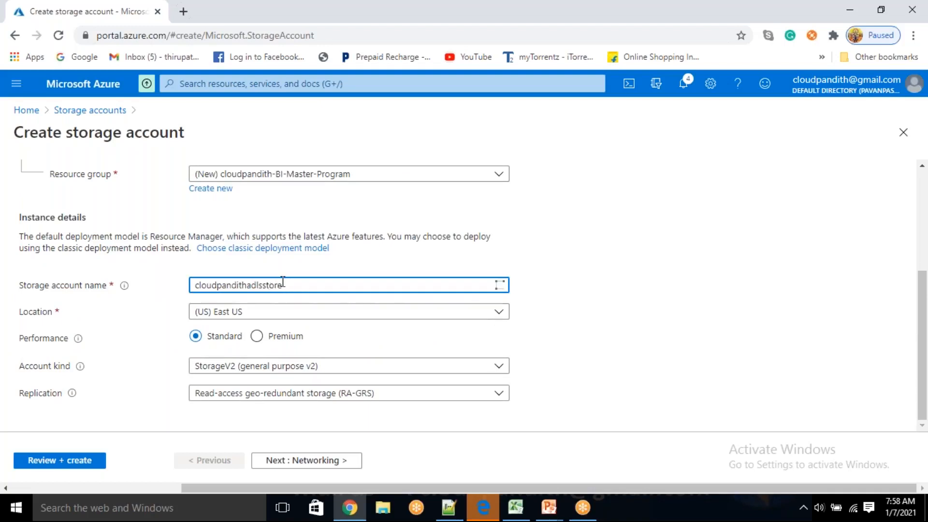
pyautogui.click(291, 284)
pyautogui.click(528, 327)
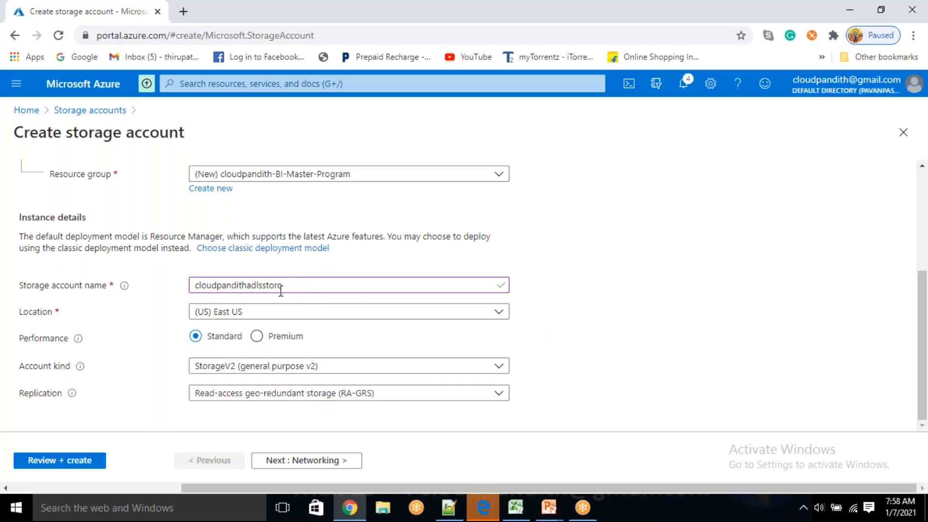
pyautogui.click(262, 285)
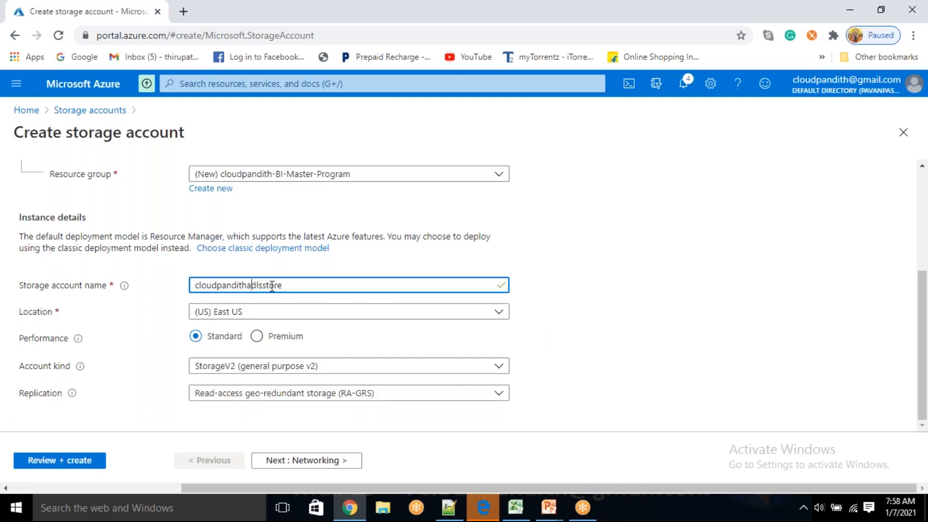
pyautogui.press('BackSpace')
pyautogui.click(85, 445)
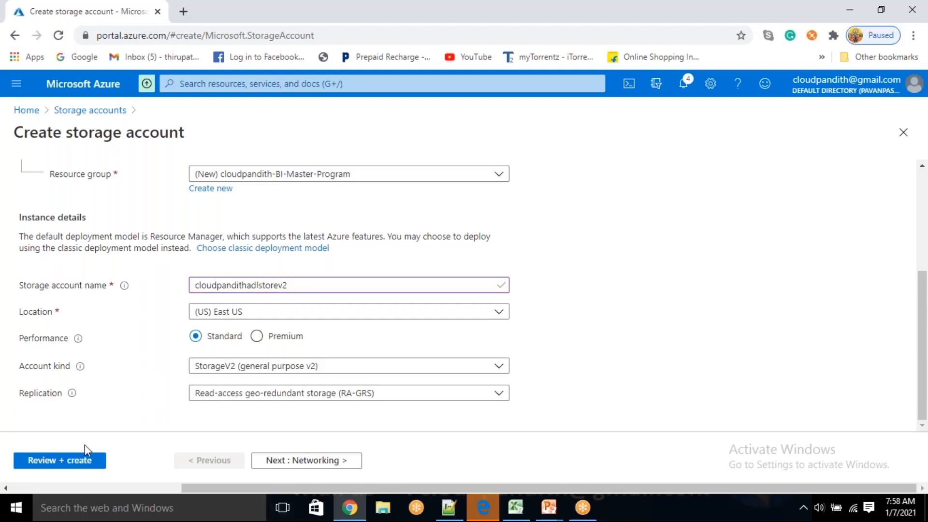
# Enable the Data Lake Storage Gen2 hierarchical namespace in the advanced settings and submit the storage account for creation.
pyautogui.click(300, 460)
pyautogui.click(300, 460)
pyautogui.click(300, 460)
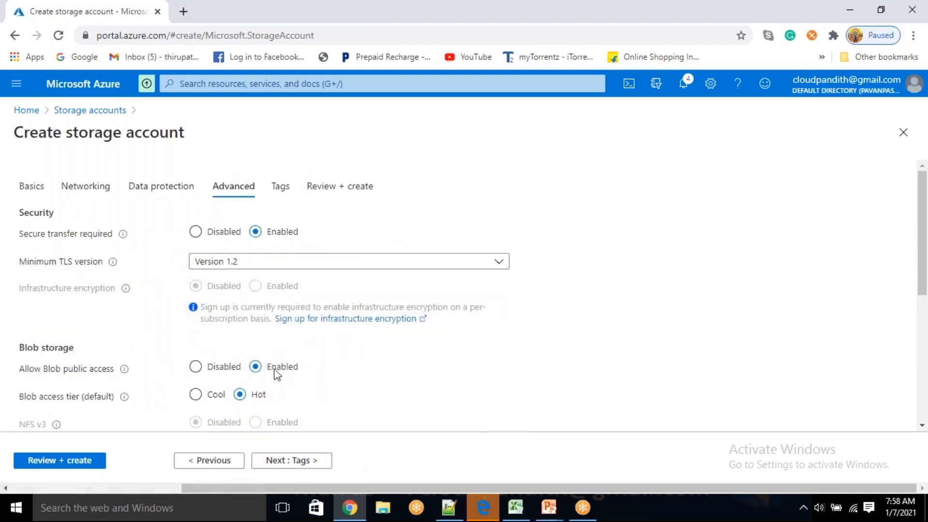
pyautogui.scroll(-4, 273, 370)
pyautogui.click(265, 301)
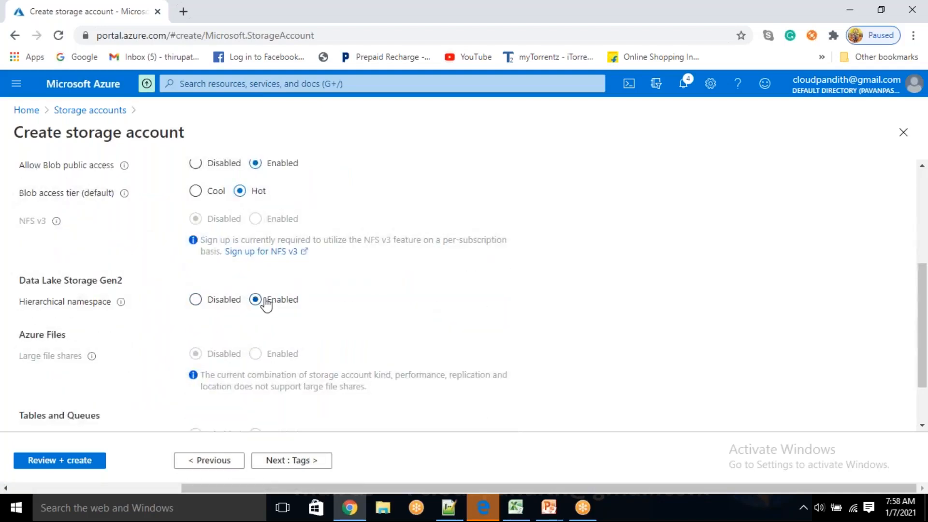
pyautogui.click(86, 464)
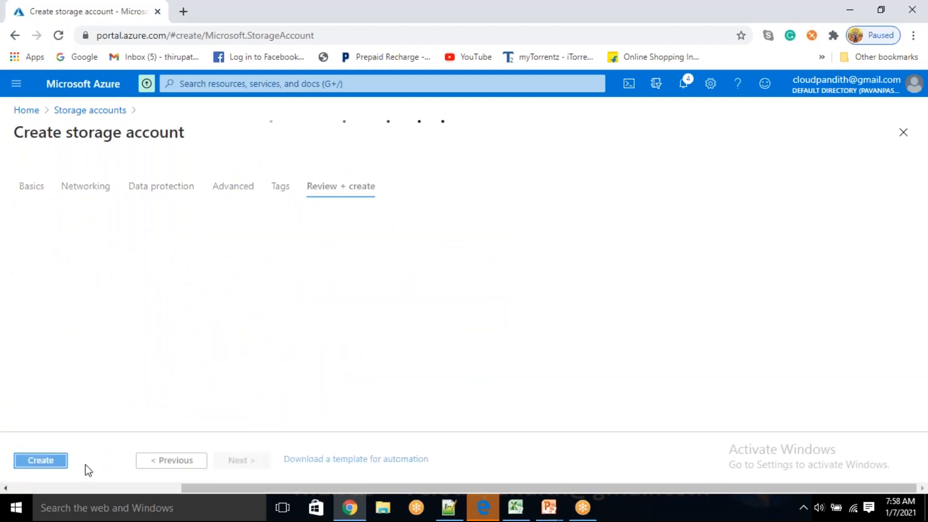
pyautogui.click(47, 468)
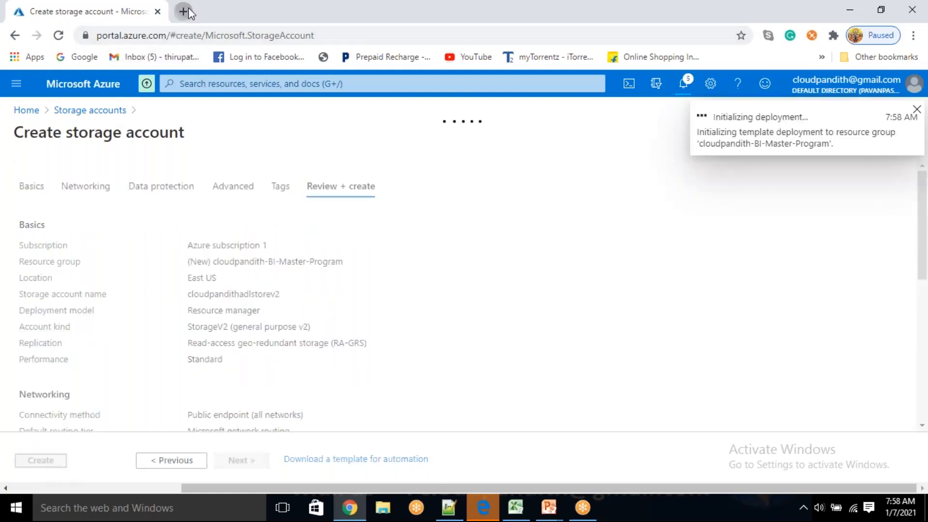
# Open portal.azure.com in a new browser tab.
pyautogui.click(183, 11)
pyautogui.write('porta')
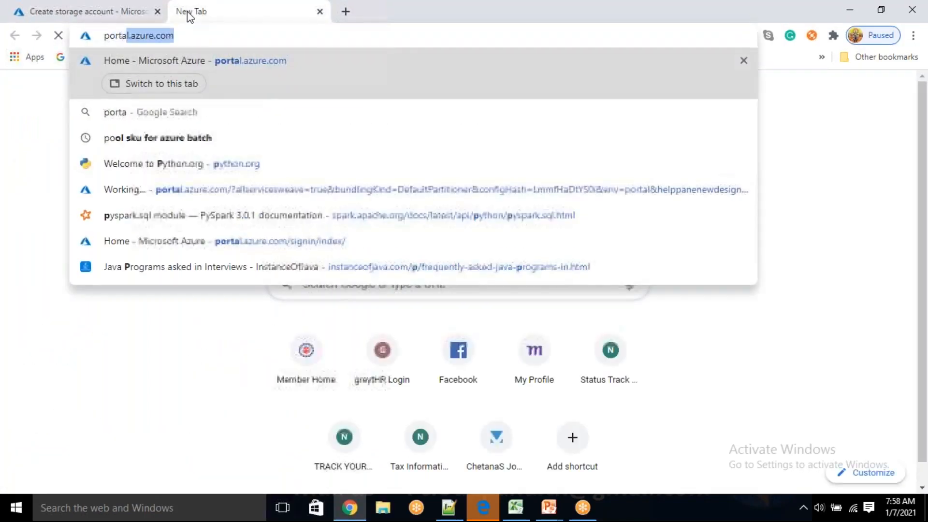
pyautogui.press('Return')
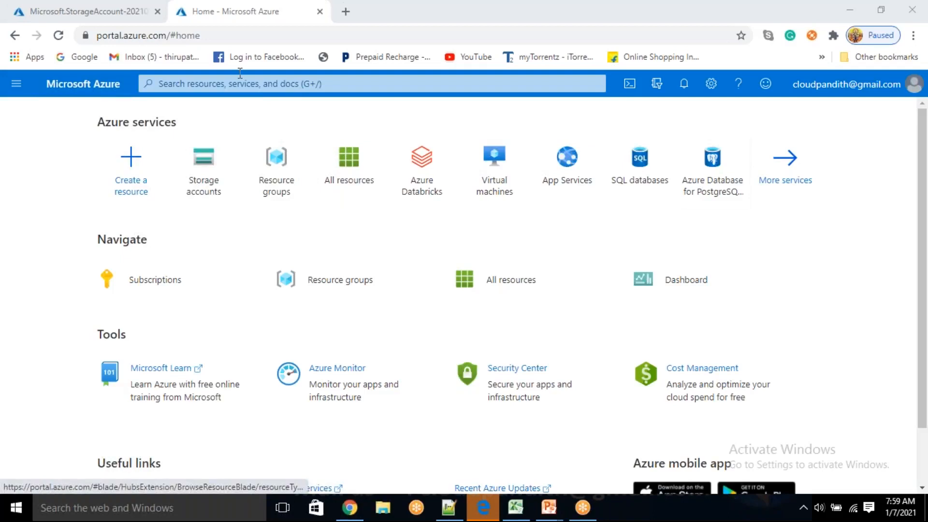
# Find the Data factories service by searching for "data fac" and start a new data factory.
pyautogui.click(229, 87)
pyautogui.write('data fac')
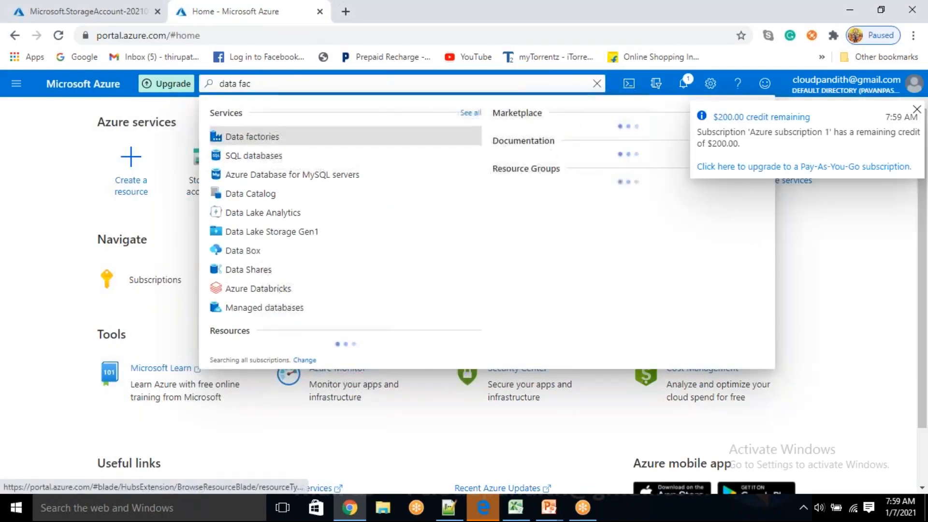
pyautogui.click(237, 138)
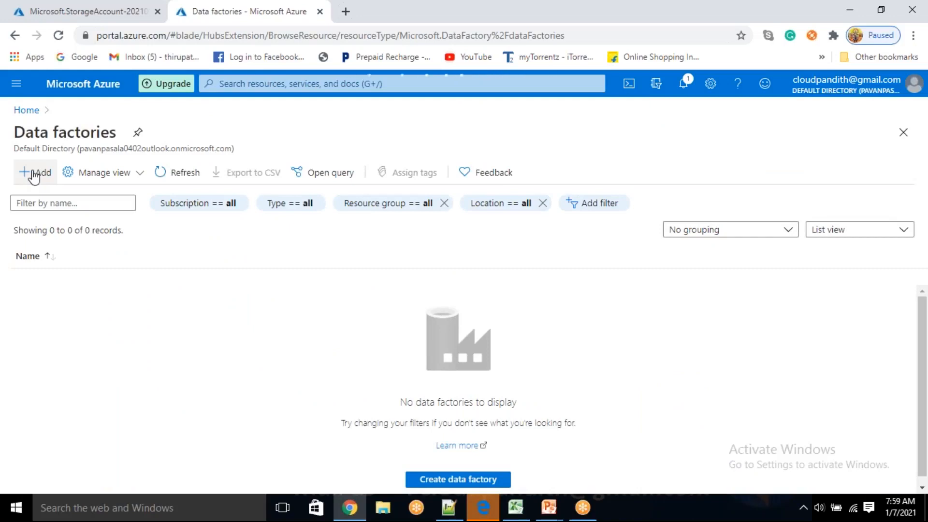
pyautogui.click(34, 174)
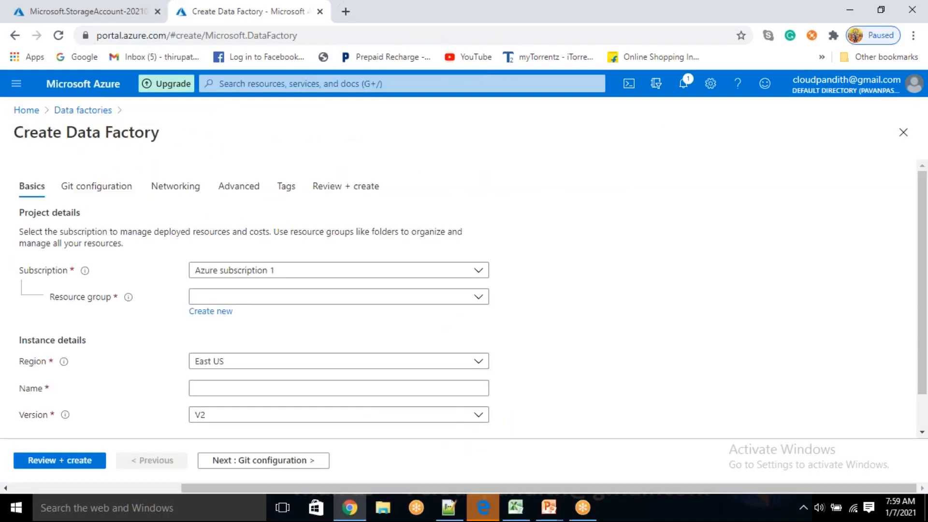
# Assign the data factory to the cloudpandith-BI-Master-Program resource group and name it cloudpandithadfv2.
pyautogui.click(266, 303)
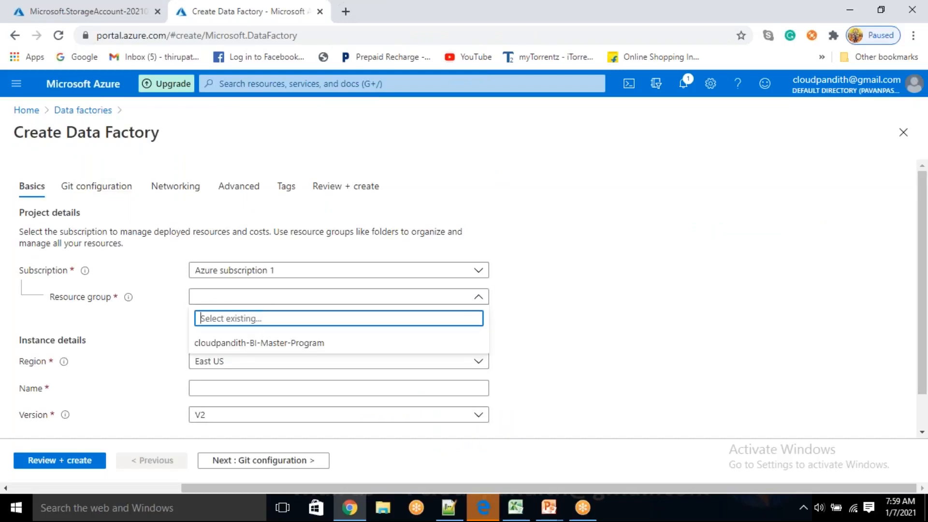
pyautogui.click(255, 343)
pyautogui.scroll(-1, 255, 343)
pyautogui.click(225, 351)
pyautogui.write('cloudpandithadfv2')
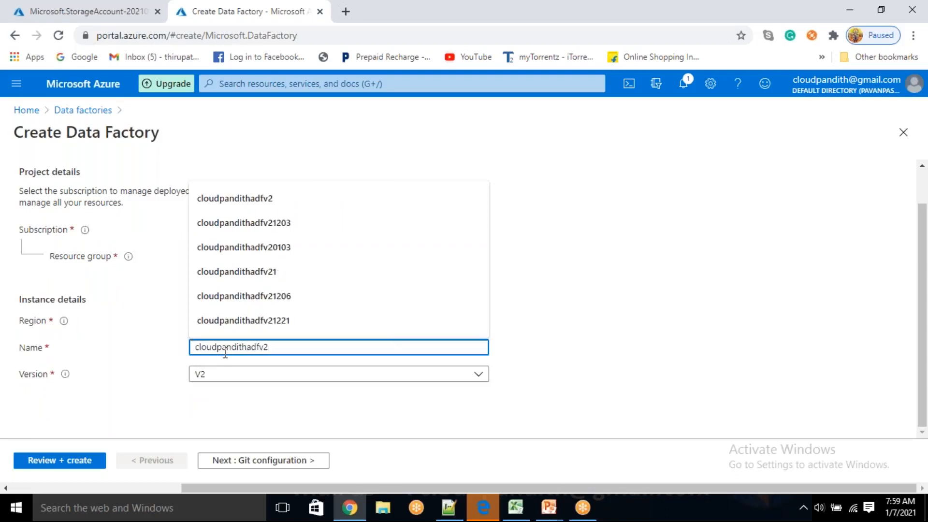
pyautogui.click(522, 382)
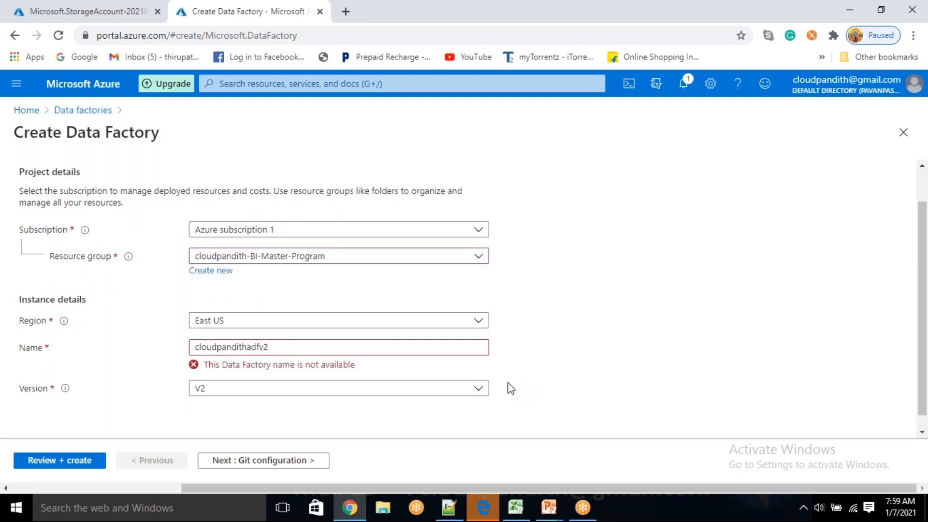
# Change the data factory name to cloudpandithadfv20107.
pyautogui.click(335, 350)
pyautogui.write('010')
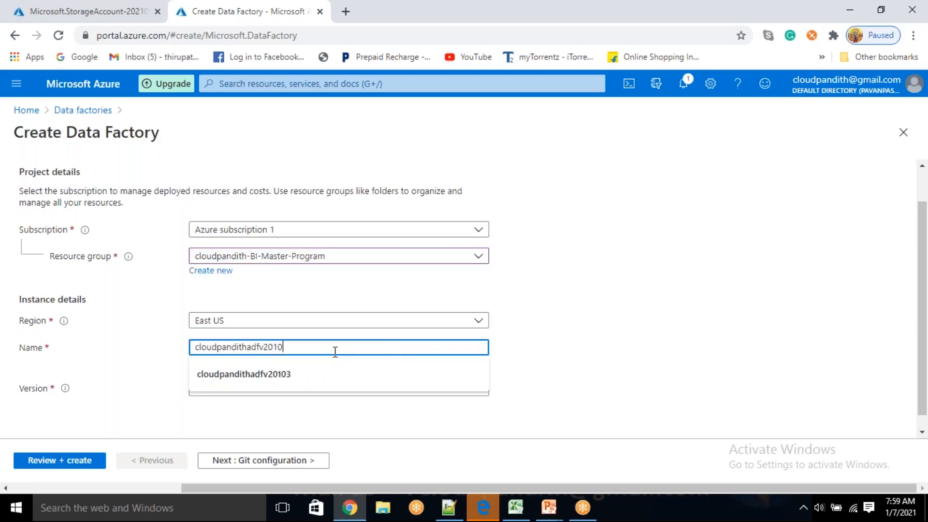
pyautogui.write('7')
pyautogui.click(795, 243)
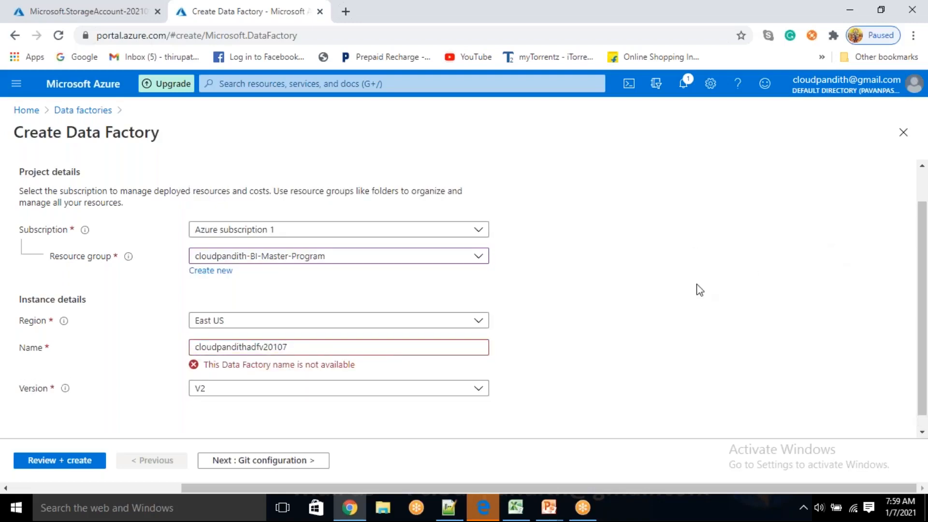
# Choose to configure Git later and submit the data factory for creation.
pyautogui.click(307, 459)
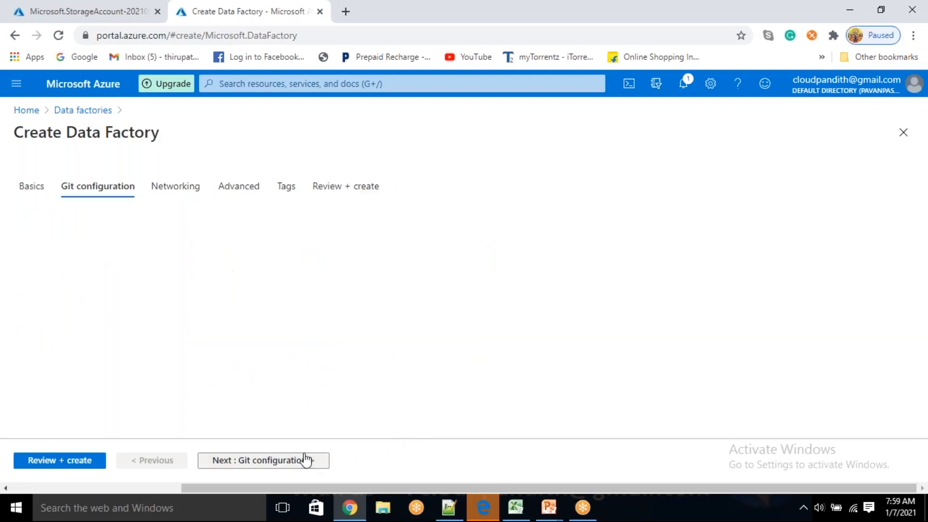
pyautogui.click(196, 257)
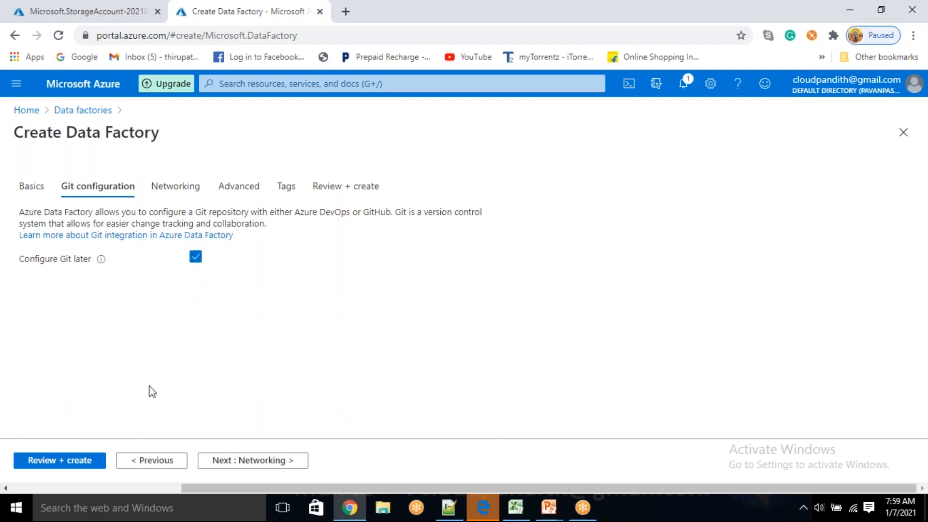
pyautogui.click(56, 462)
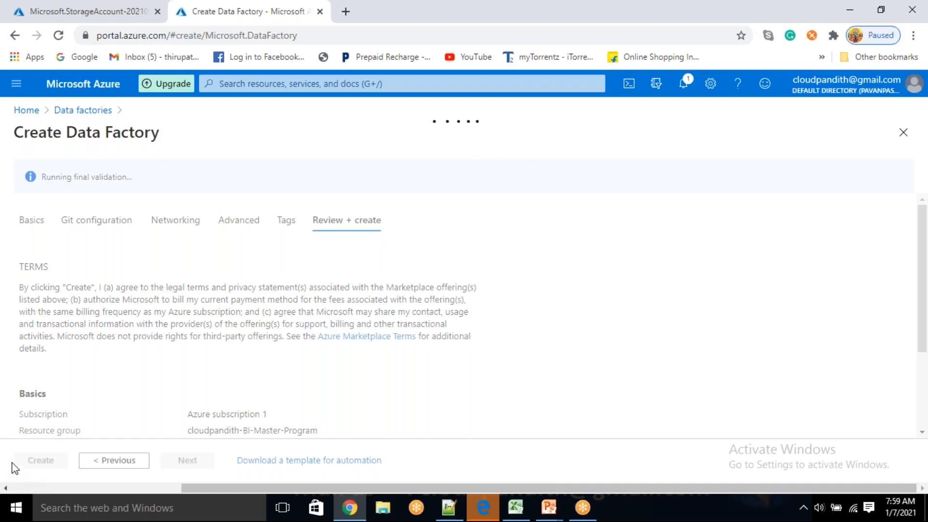
pyautogui.click(39, 464)
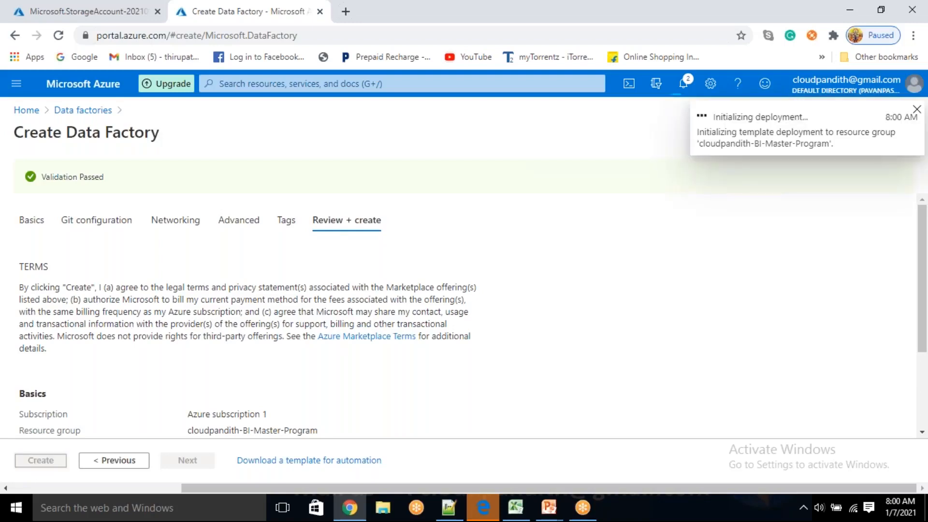
# Open the Azure portal home page in another browser tab, keeping the data factory deployment open.
pyautogui.click(345, 12)
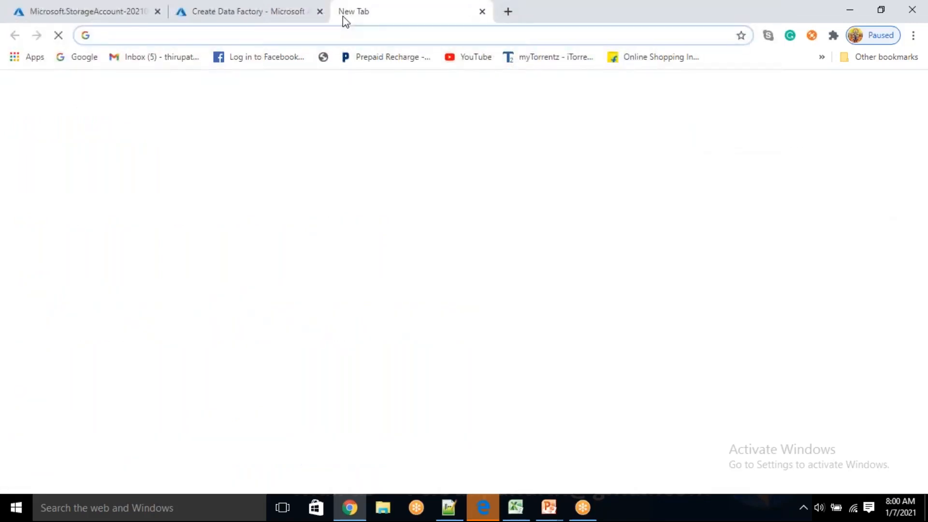
pyautogui.write('pora')
pyautogui.press('Return')
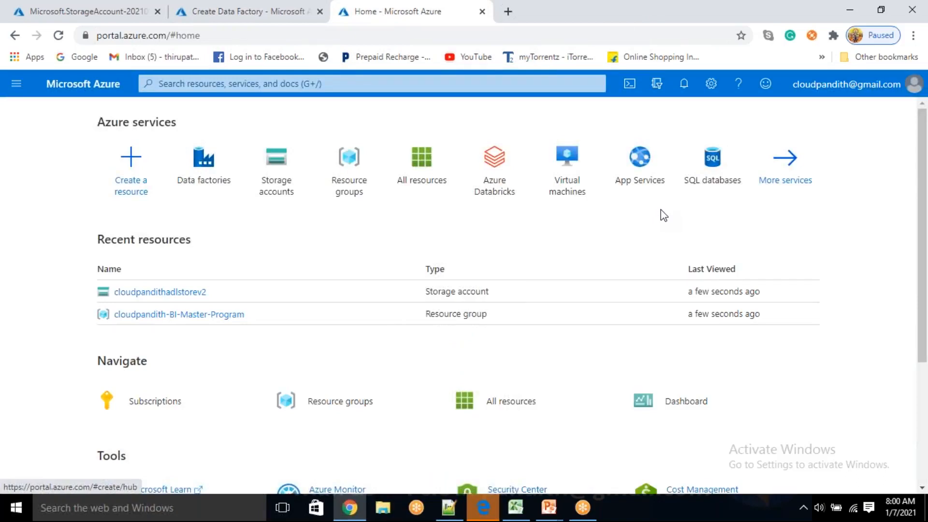
# Find the Key vaults service with a portal search for key vau and start creating a new key vault.
pyautogui.moveTo(650, 169)
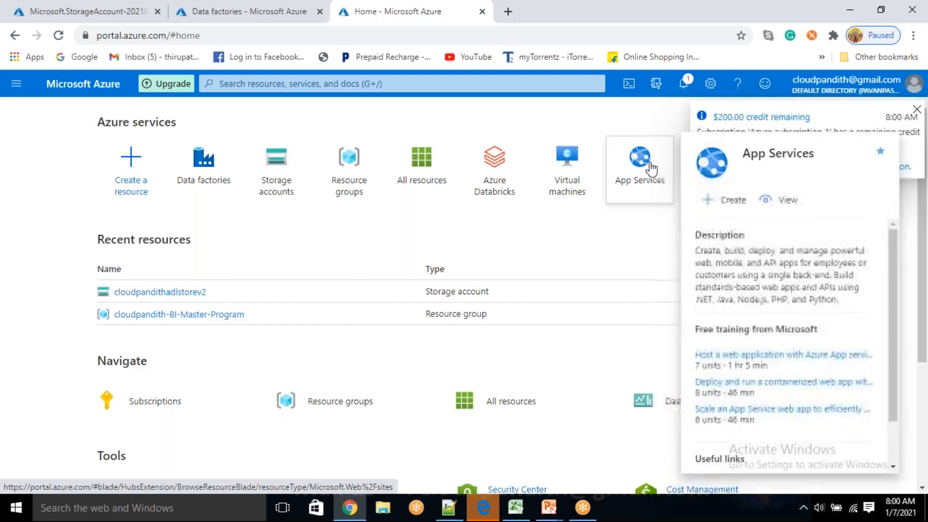
pyautogui.click(387, 85)
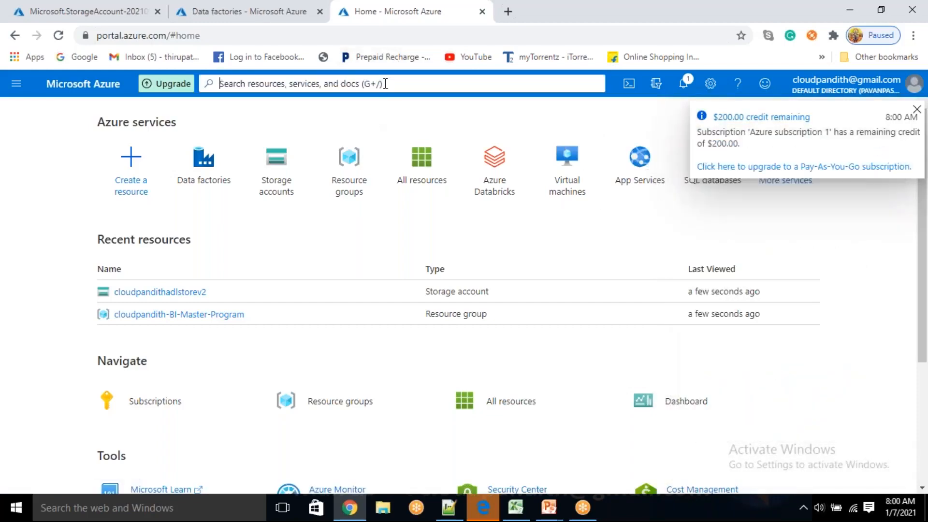
pyautogui.write('k')
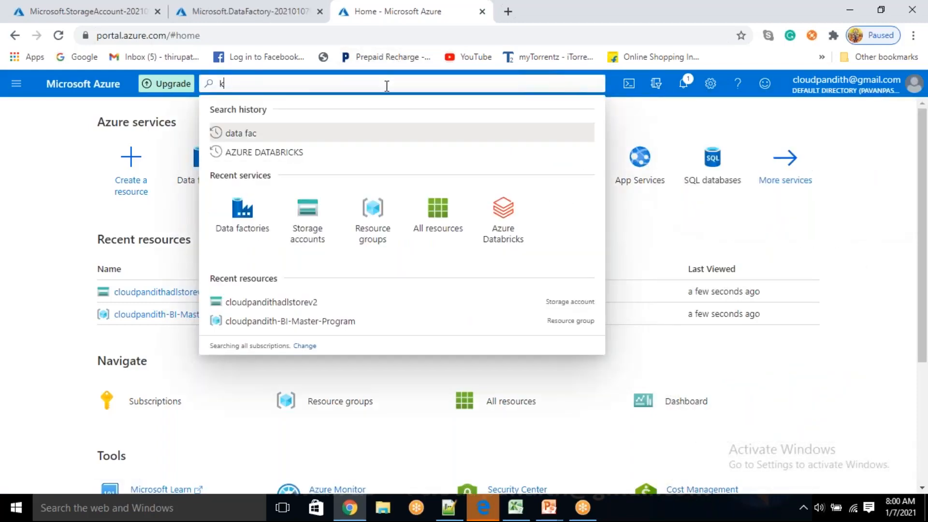
pyautogui.write('ey vau')
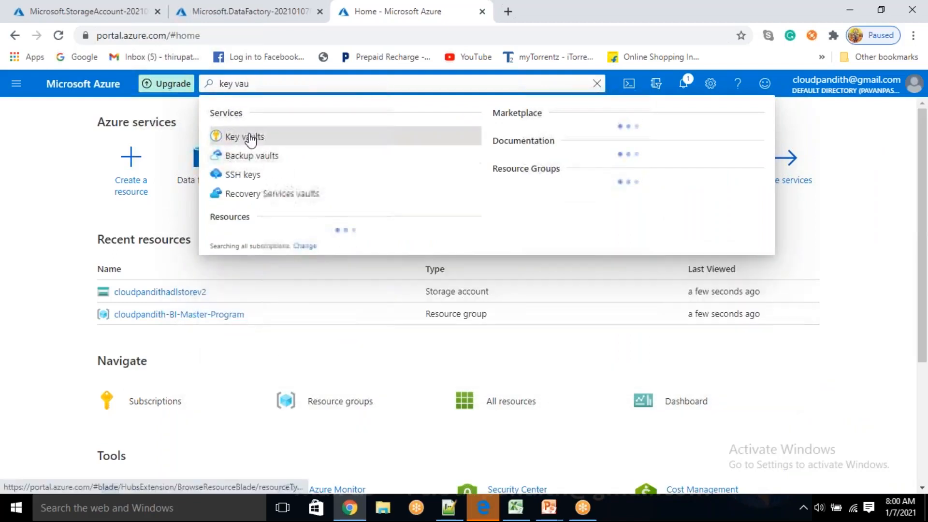
pyautogui.click(250, 140)
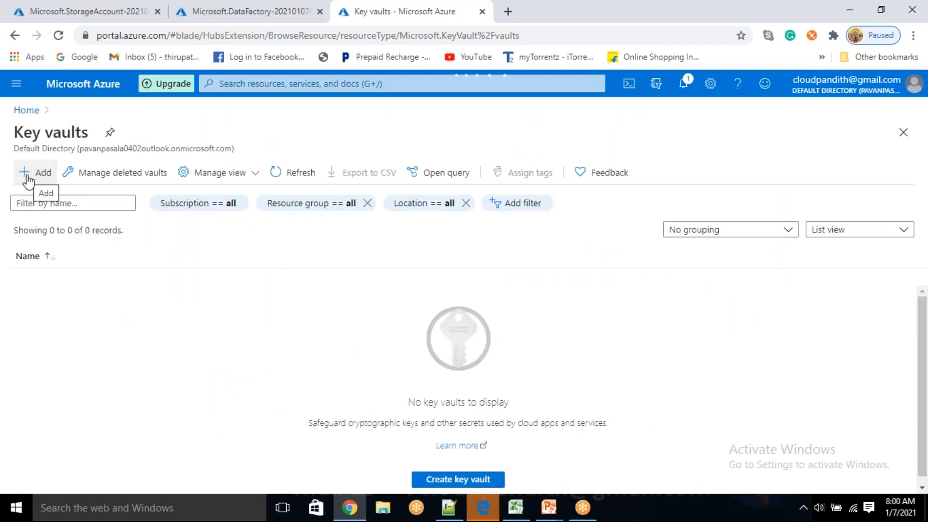
pyautogui.click(28, 174)
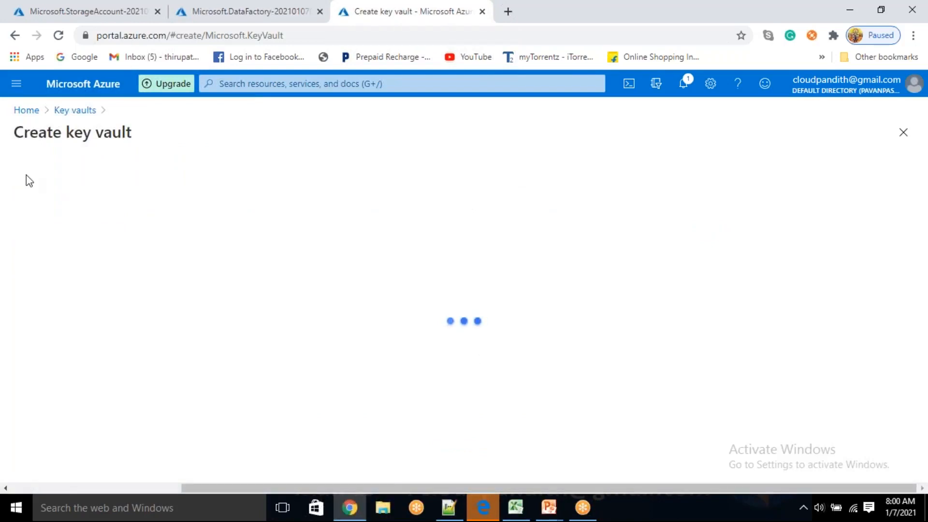
# Assign the key vault to the cloudpandith-BI-Master-Program resource group and name it cloudpandithakv0107.
pyautogui.scroll(-1, 304, 325)
pyautogui.click(288, 338)
pyautogui.click(275, 382)
pyautogui.scroll(-3, 252, 265)
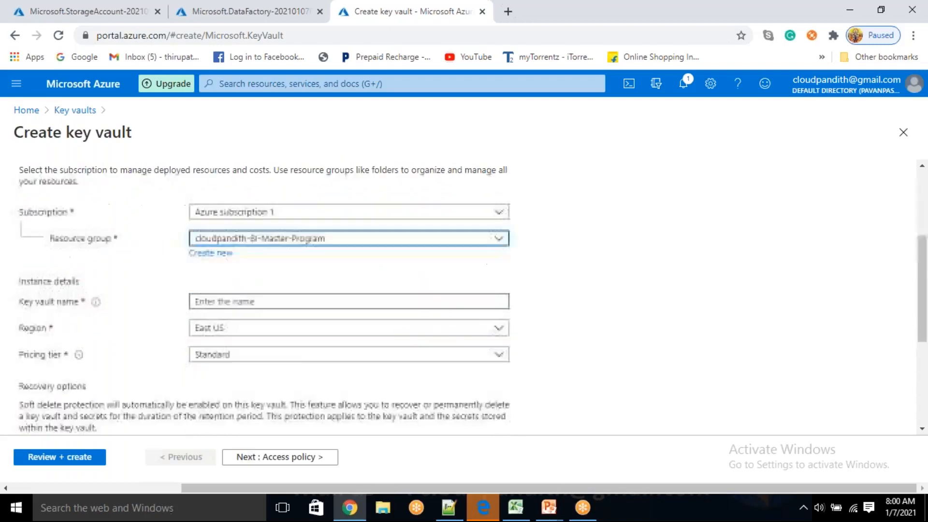
pyautogui.click(252, 265)
pyautogui.write('clo')
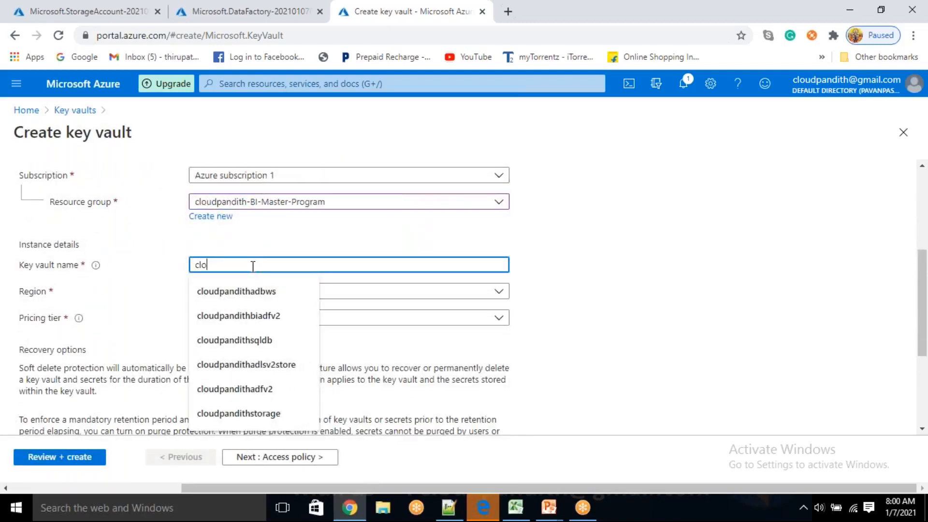
pyautogui.write('udpandithakv')
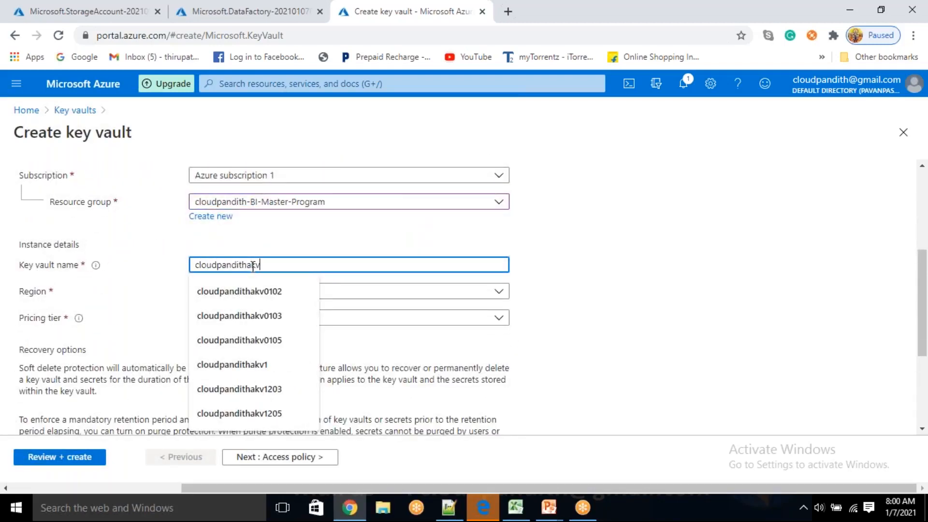
pyautogui.write('0107')
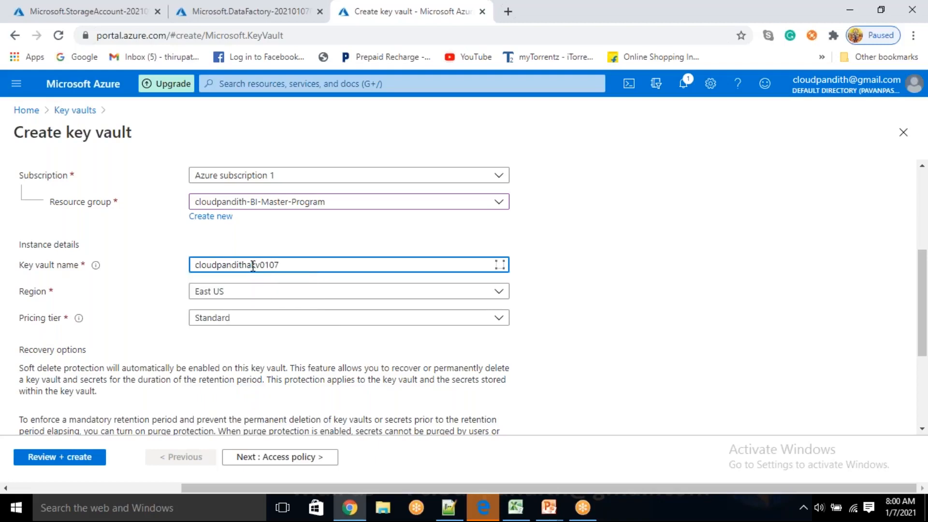
# Start a new access policy for the key vault using the Key, Secret, & Certificate Management template.
pyautogui.click(287, 456)
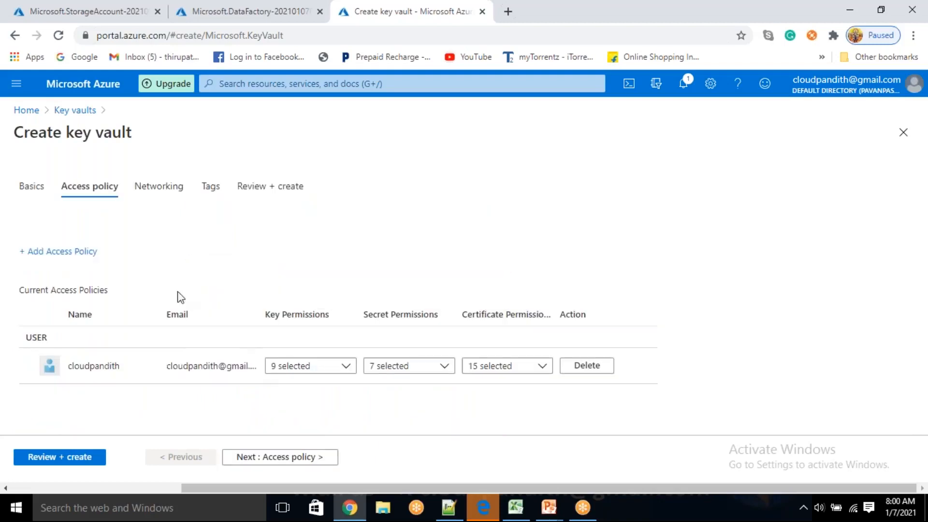
pyautogui.click(59, 379)
pyautogui.click(268, 196)
pyautogui.click(259, 211)
# Add the access policy with the data factory cloudpandithadfv20107 as principal, and submit the key vault settings for review.
pyautogui.click(228, 304)
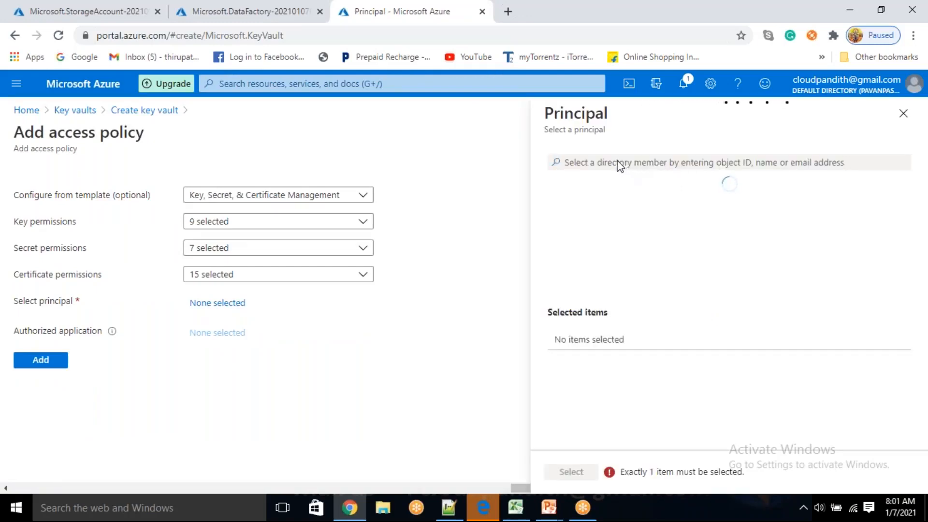
pyautogui.click(594, 164)
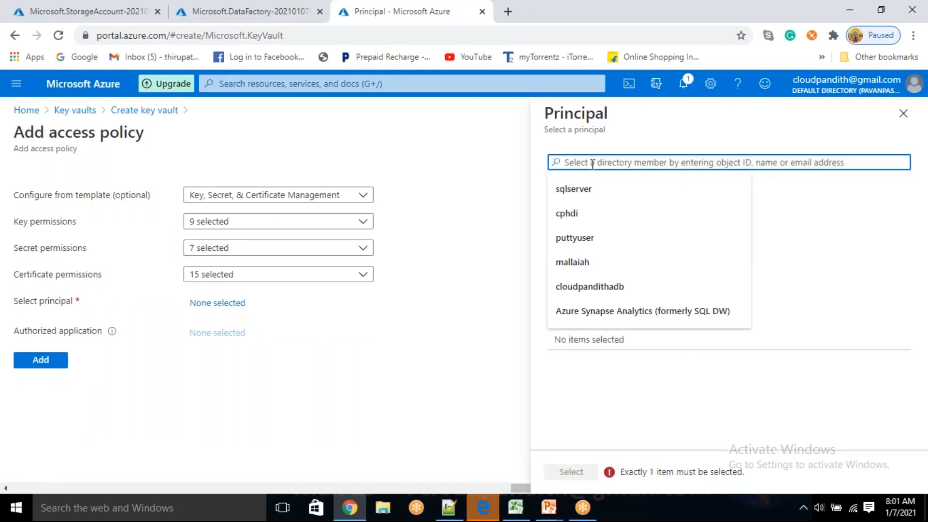
pyautogui.write('cloudpandith')
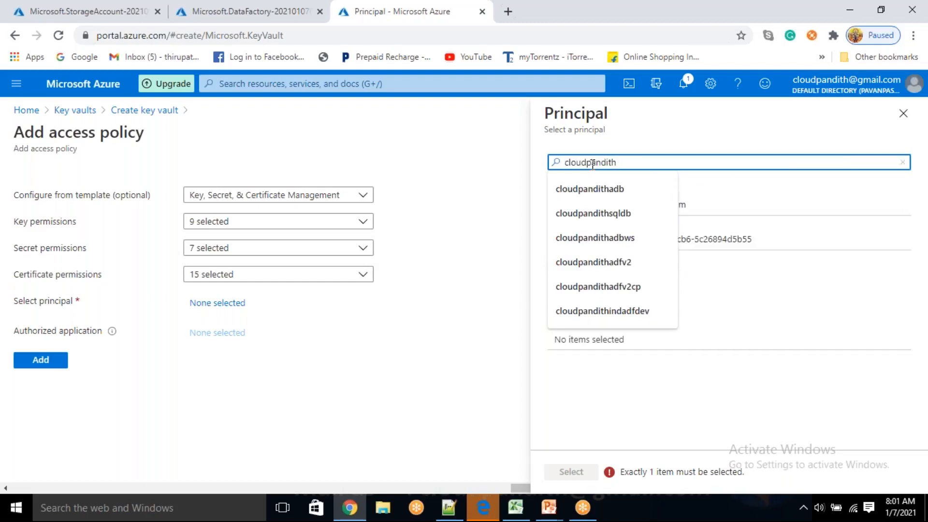
pyautogui.write('adfv2010')
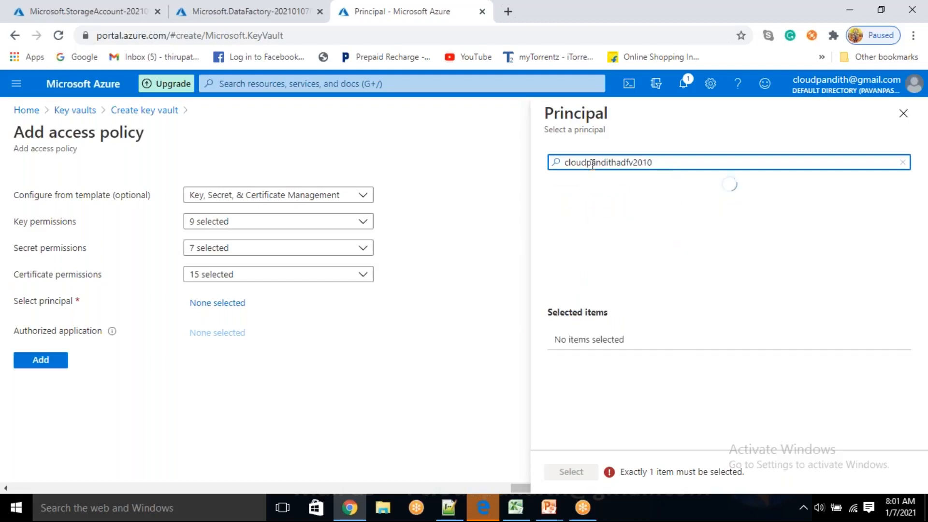
pyautogui.click(669, 211)
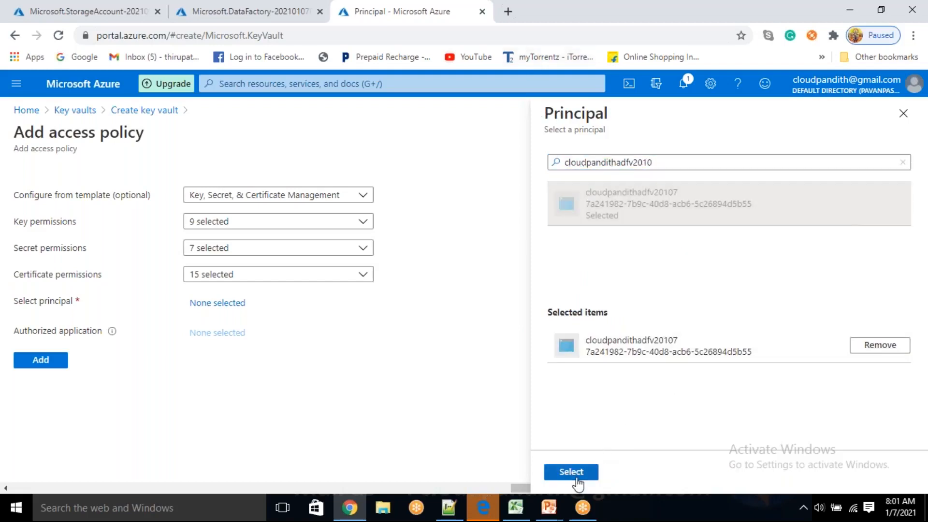
pyautogui.click(565, 472)
pyautogui.click(39, 389)
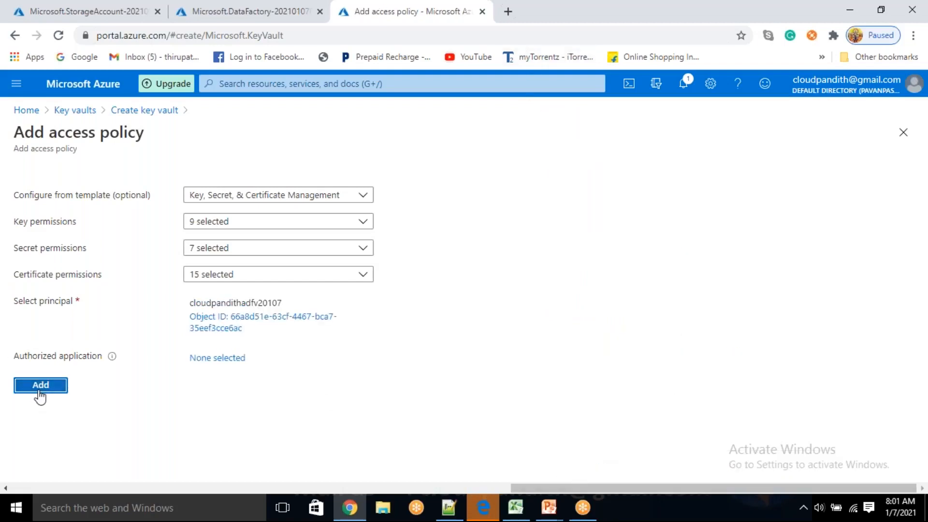
pyautogui.click(63, 459)
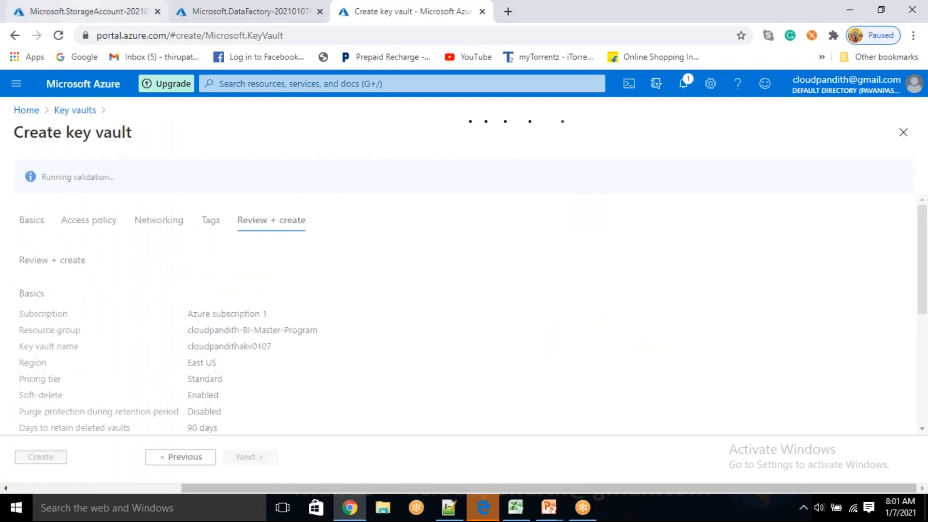
# Return to the finished storage deployment and open the containers of the cloudpandithadlstorev2 storage account.
pyautogui.click(94, 10)
pyautogui.click(266, 366)
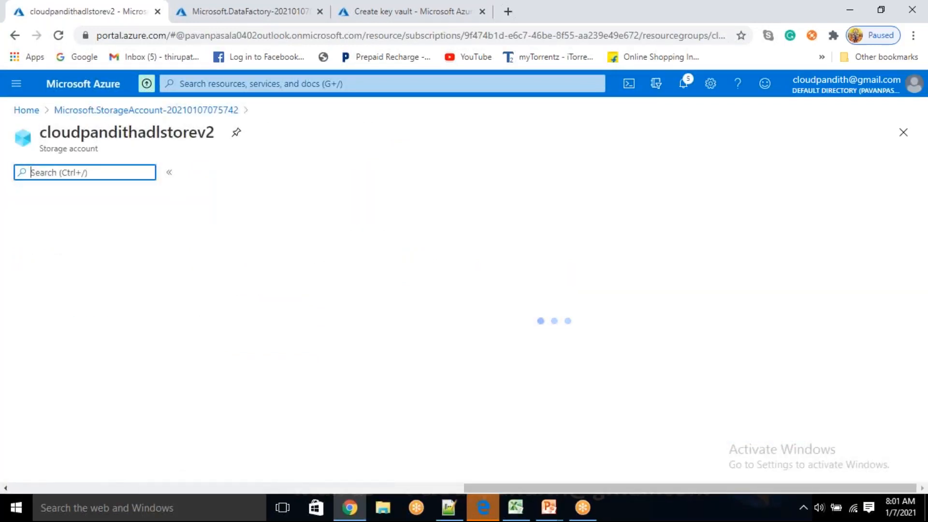
pyautogui.click(249, 411)
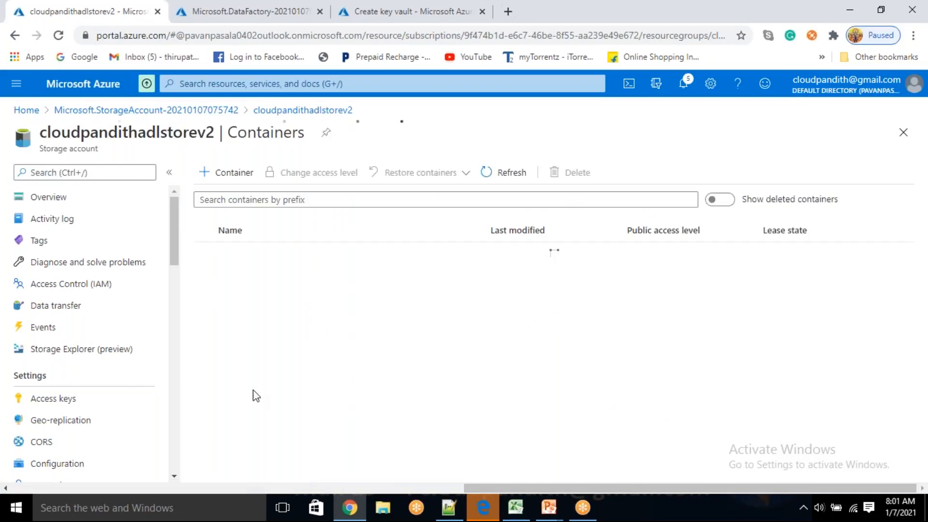
# Create a container named pivotdata in the cloudpandithadlstorev2 storage account.
pyautogui.click(220, 174)
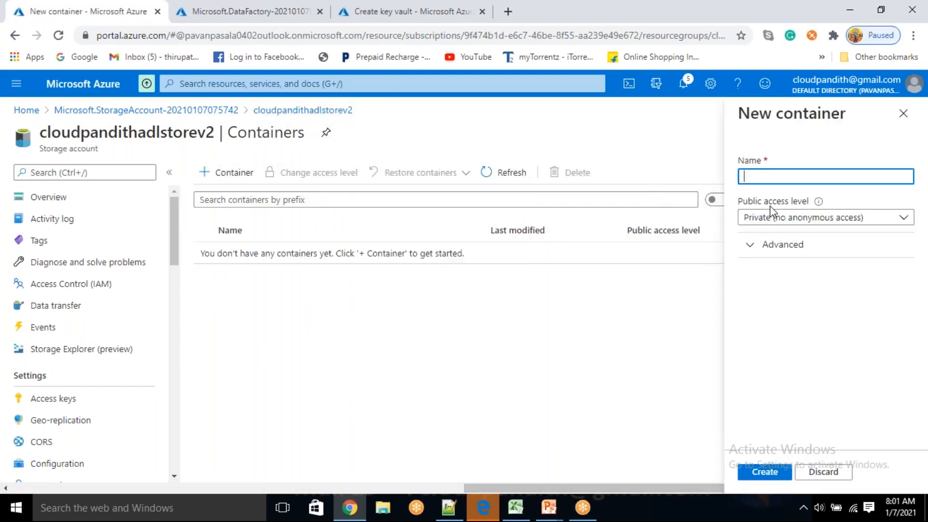
pyautogui.write('cloiu')
pyautogui.press('BackSpace')
pyautogui.press('BackSpace')
pyautogui.press('BackSpace')
pyautogui.press('BackSpace')
pyautogui.write('pivotdata')
pyautogui.click(765, 472)
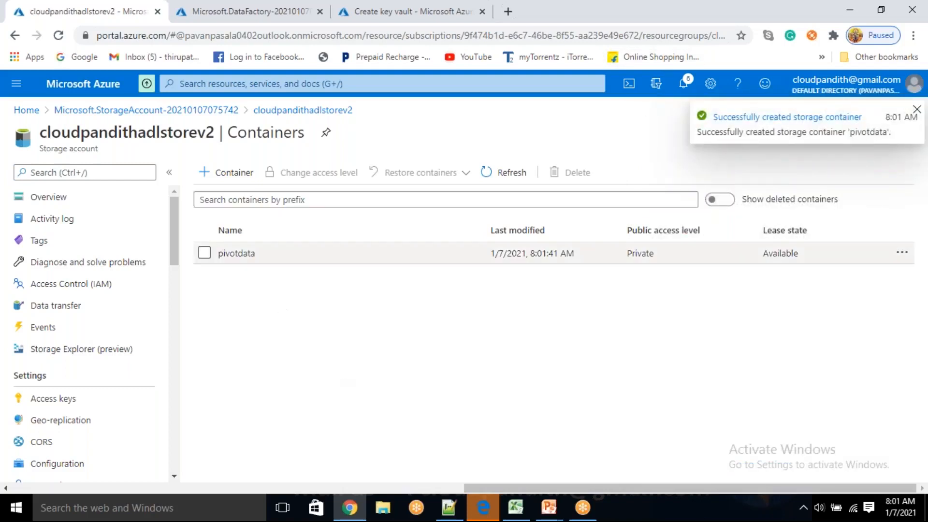
# Create another container named unpivotdata in the same storage account.
pyautogui.click(225, 173)
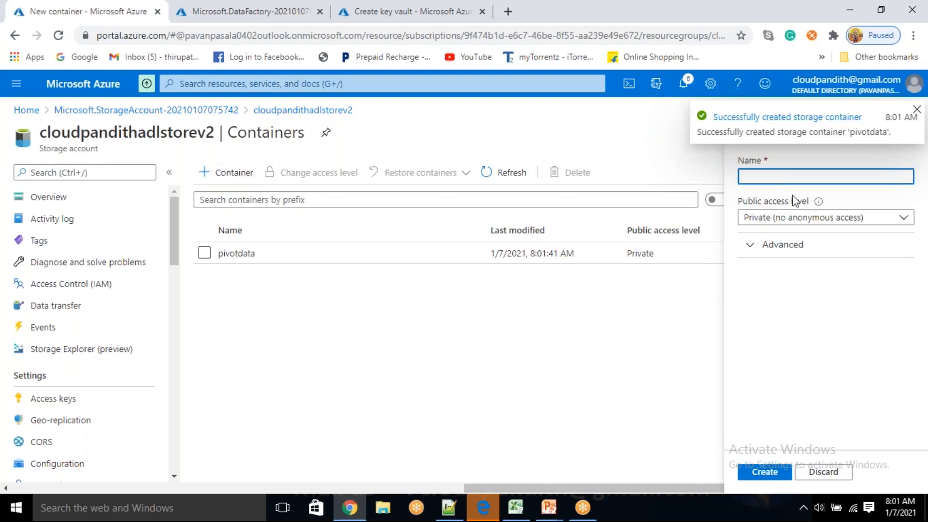
pyautogui.write('unpivotdata')
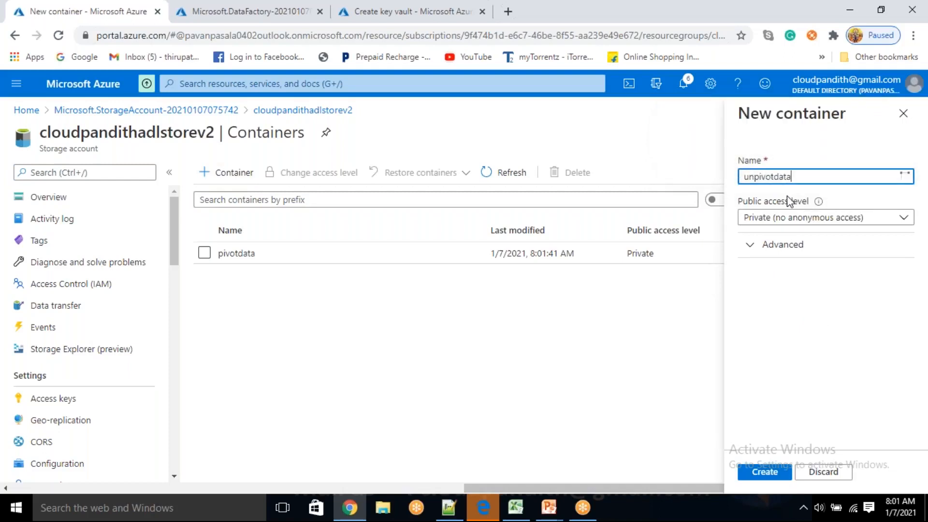
pyautogui.click(763, 471)
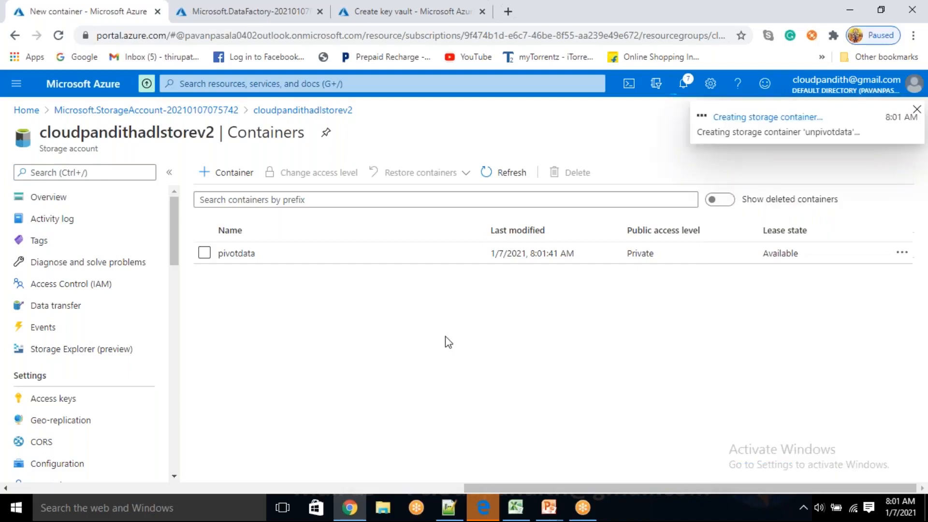
pyautogui.click(246, 183)
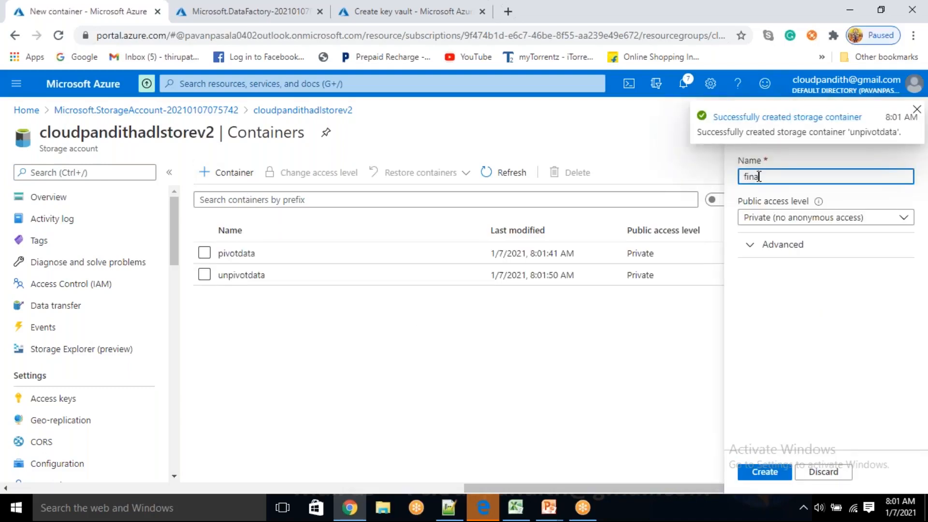
pyautogui.write('finaloutut')
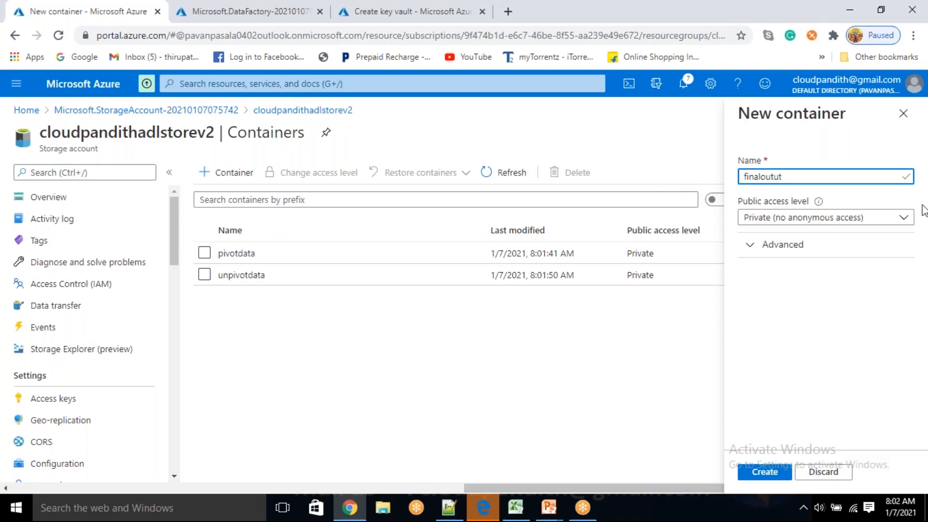
pyautogui.click(903, 114)
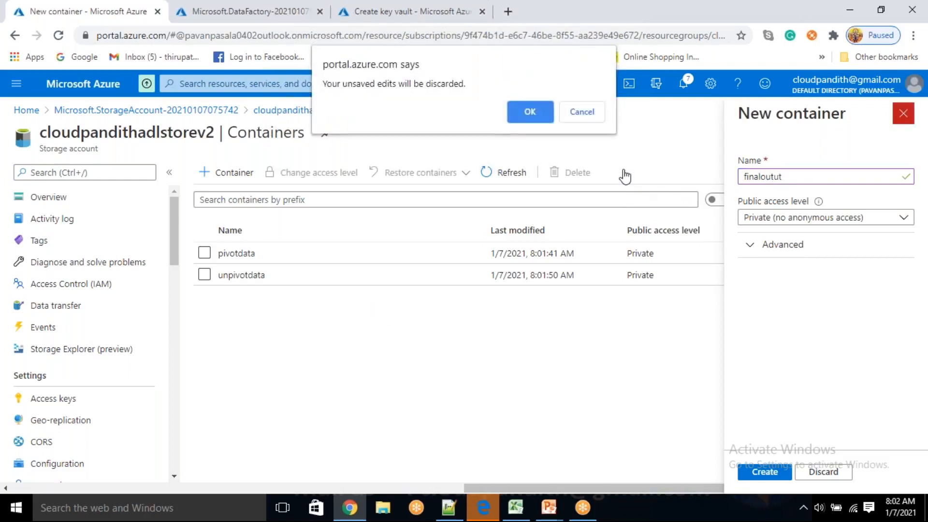
pyautogui.click(531, 110)
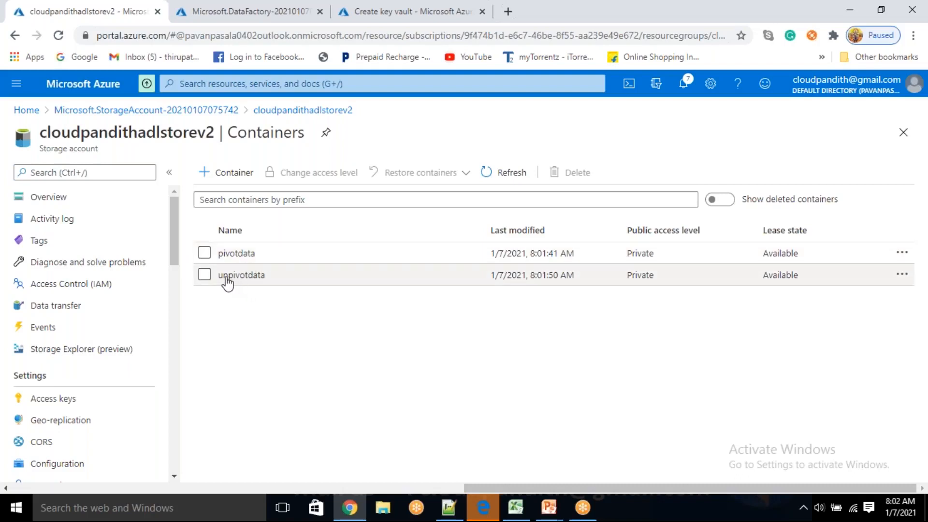
# Create two more containers in the storage account, named inputpivot and inputunpivot.
pyautogui.click(213, 173)
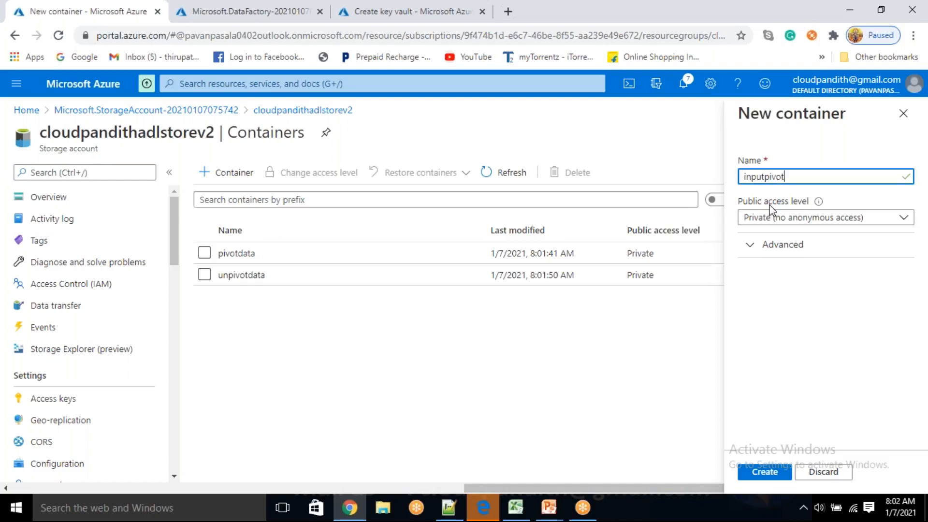
pyautogui.click(773, 476)
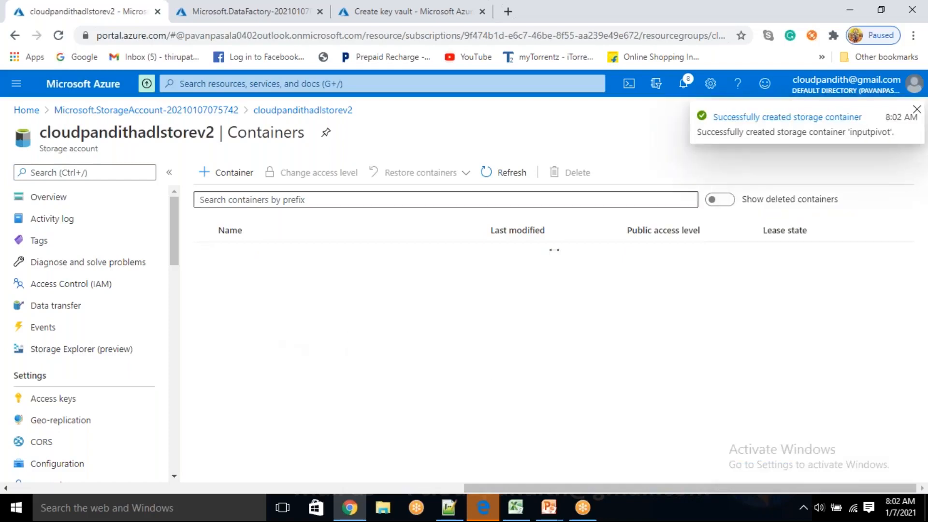
pyautogui.click(231, 174)
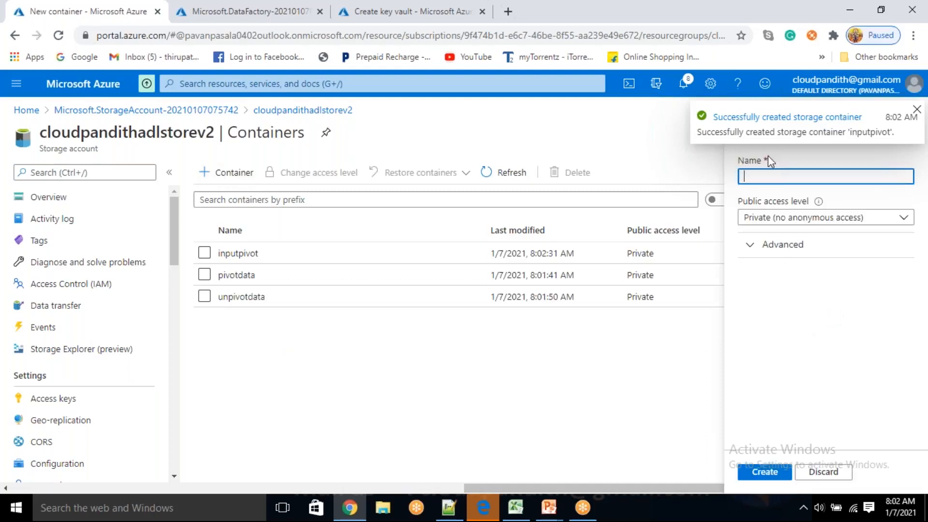
pyautogui.write('inputunpivot')
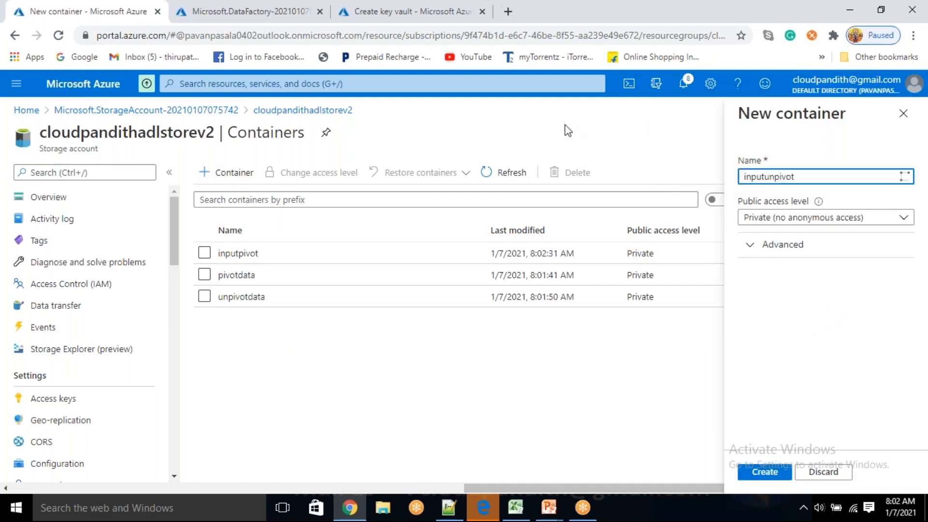
pyautogui.click(762, 475)
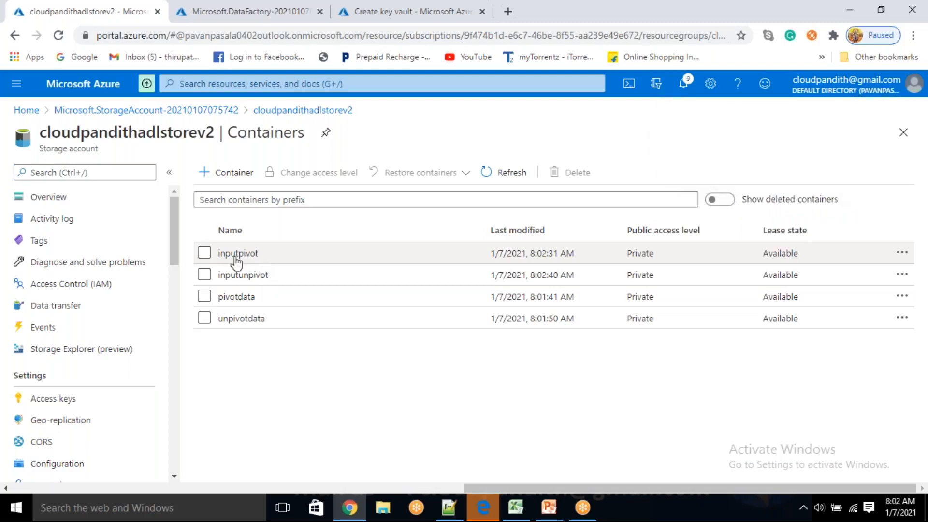
# Open the inputpivot container of the cloudpandithadlstorev2 storage account.
pyautogui.click(240, 254)
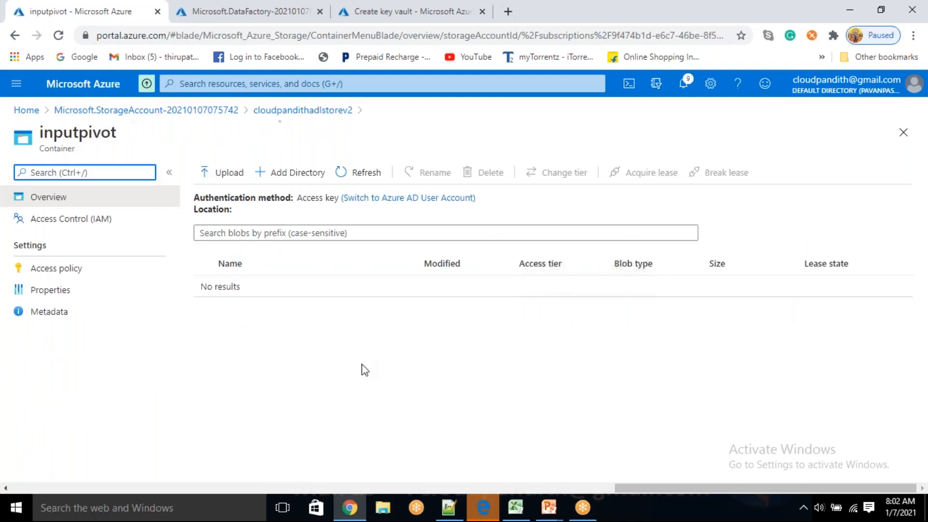
pyautogui.click(525, 507)
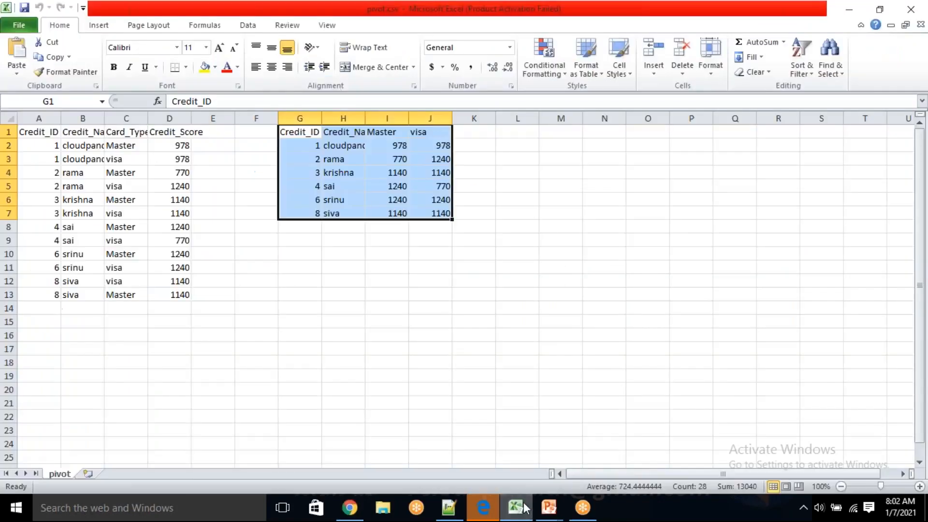
pyautogui.click(95, 244)
pyautogui.moveTo(39, 132); pyautogui.dragTo(167, 296)
pyautogui.hotkey('ctrl', 'c')
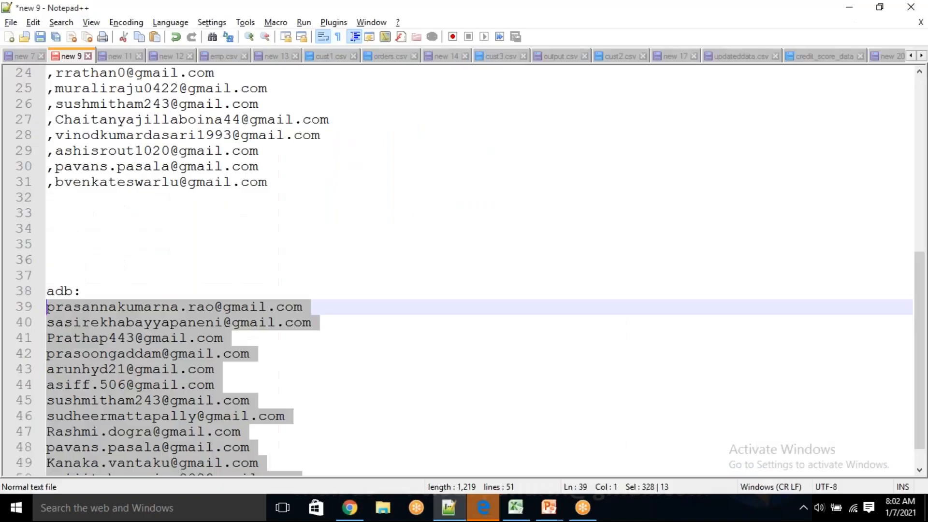
pyautogui.click(448, 507)
pyautogui.click(10, 23)
pyautogui.click(41, 29)
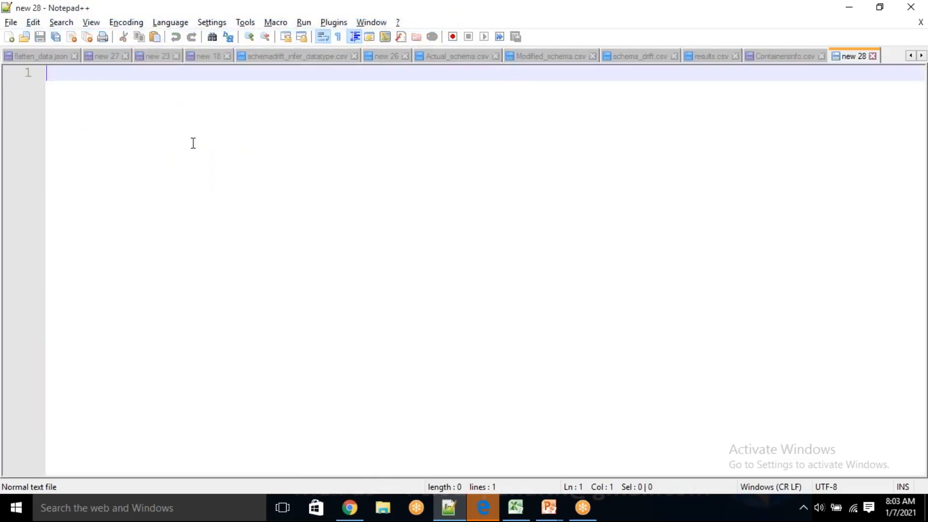
pyautogui.hotkey('ctrl', 'v')
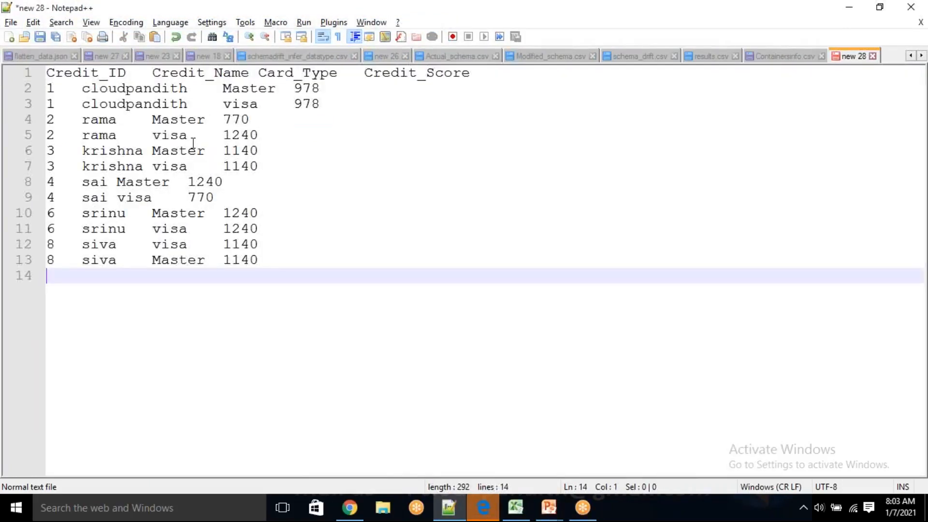
pyautogui.hotkey('ctrl', 'z')
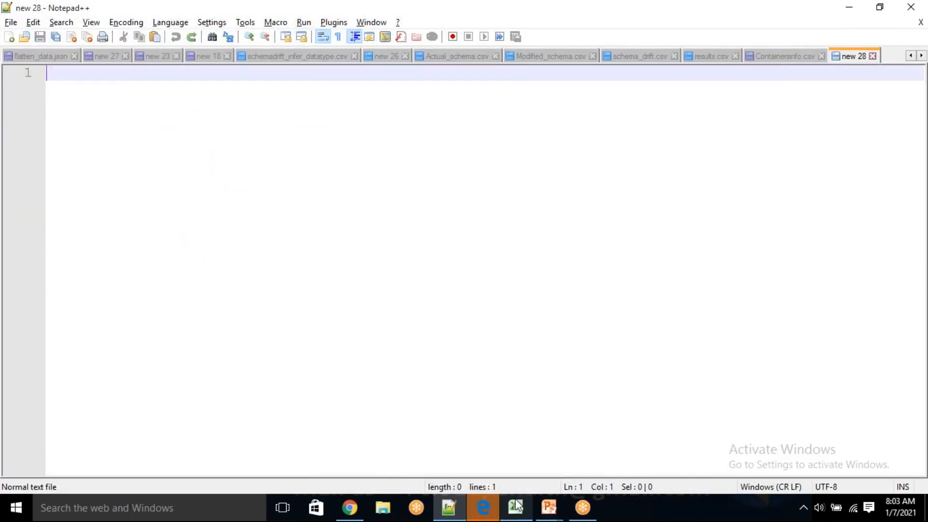
pyautogui.click(356, 509)
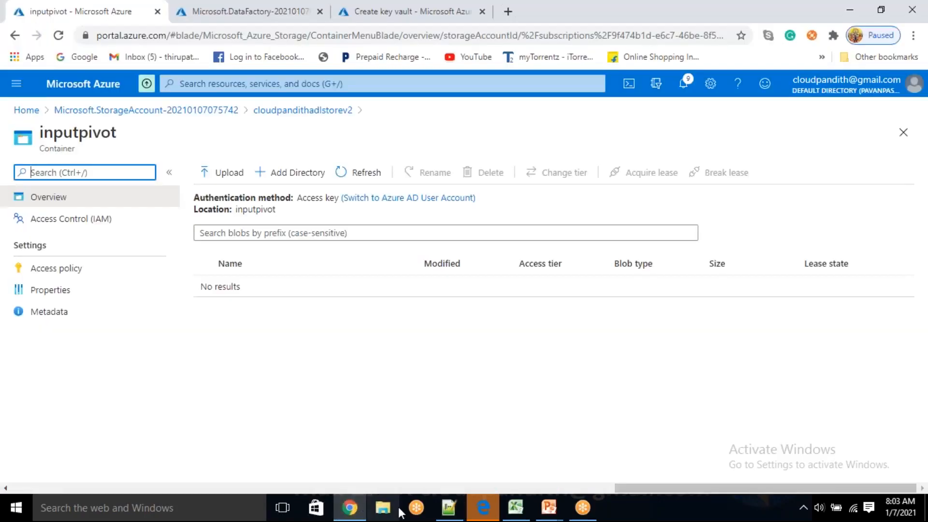
pyautogui.click(521, 507)
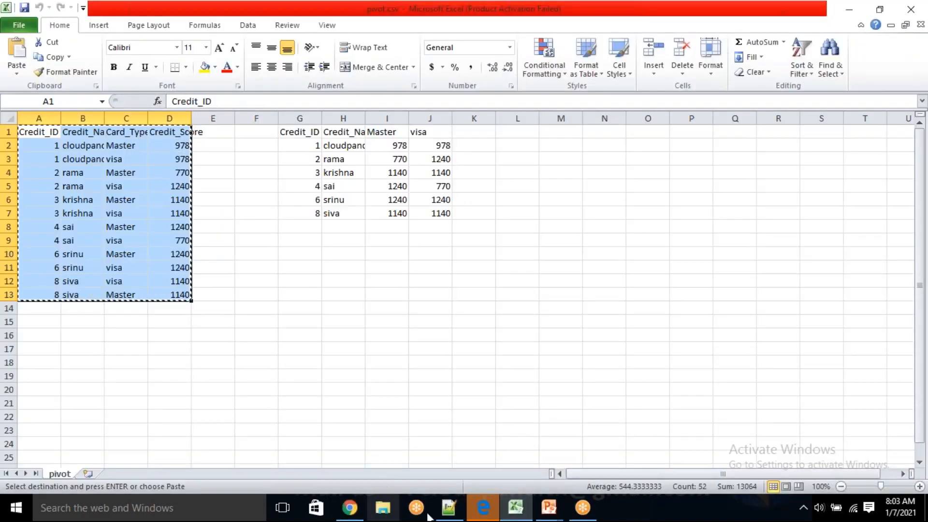
pyautogui.click(449, 508)
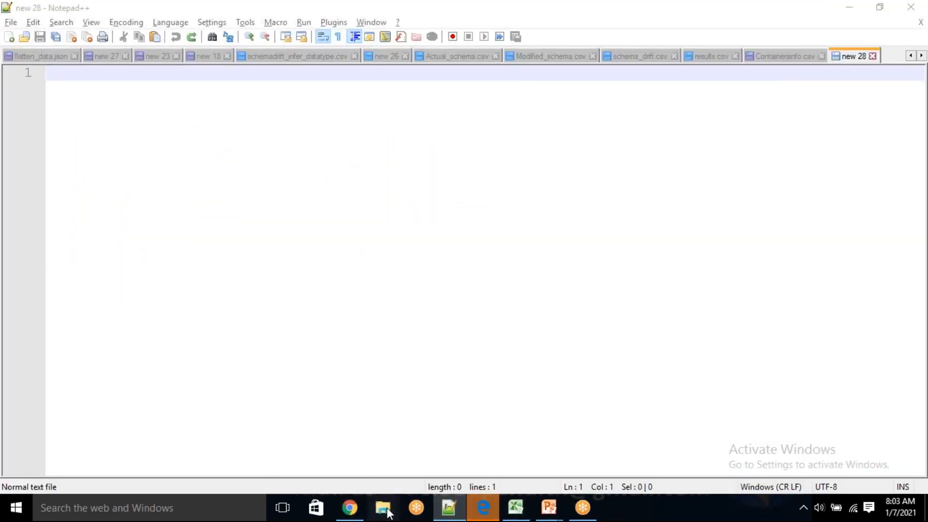
# In File Explorer, browse to Desktop\cloudpandith-datasets\Data Flow Performance and open pivot.csv in Notepad++ to examine its contents.
pyautogui.press('super+e')
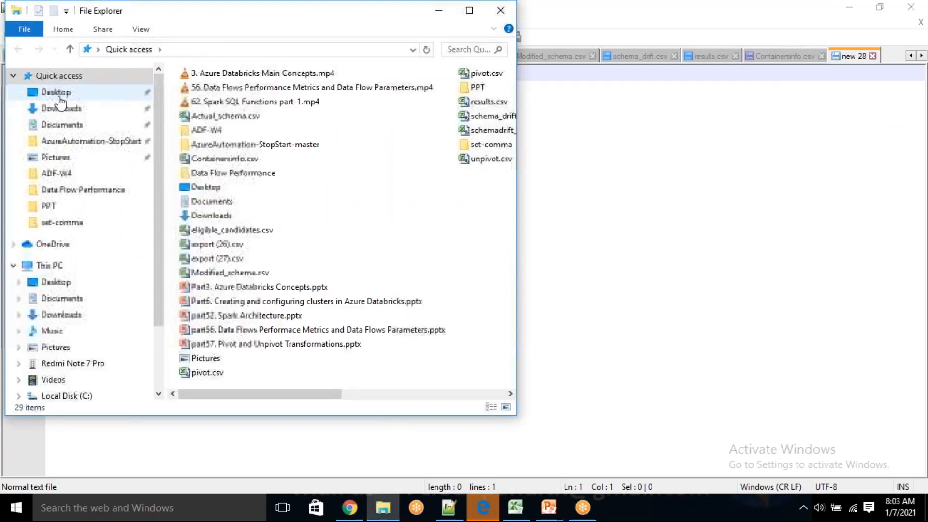
pyautogui.click(56, 92)
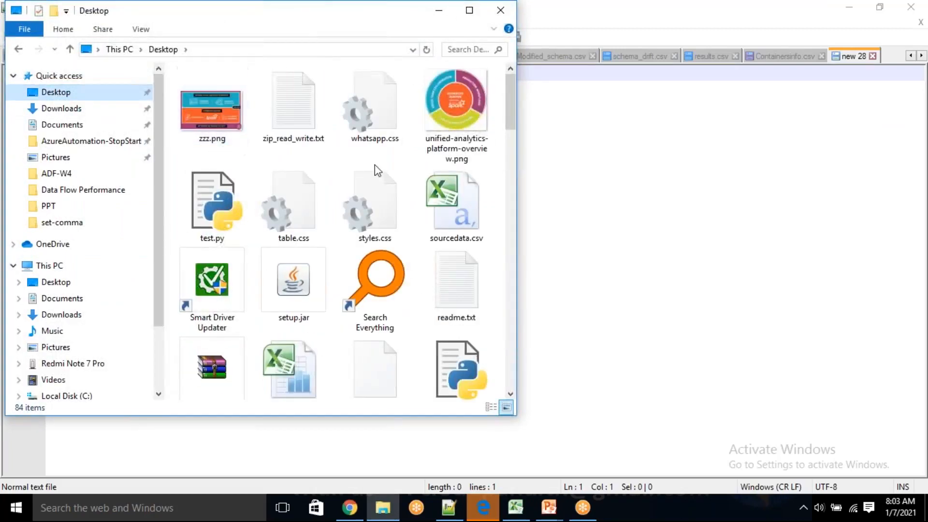
pyautogui.click(469, 10)
pyautogui.scroll(-10, 567, 364)
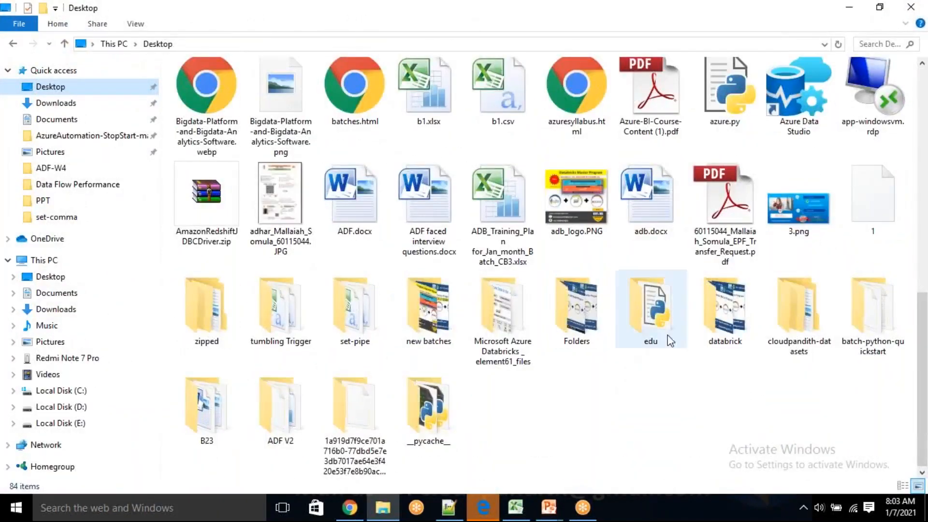
pyautogui.doubleClick(776, 320)
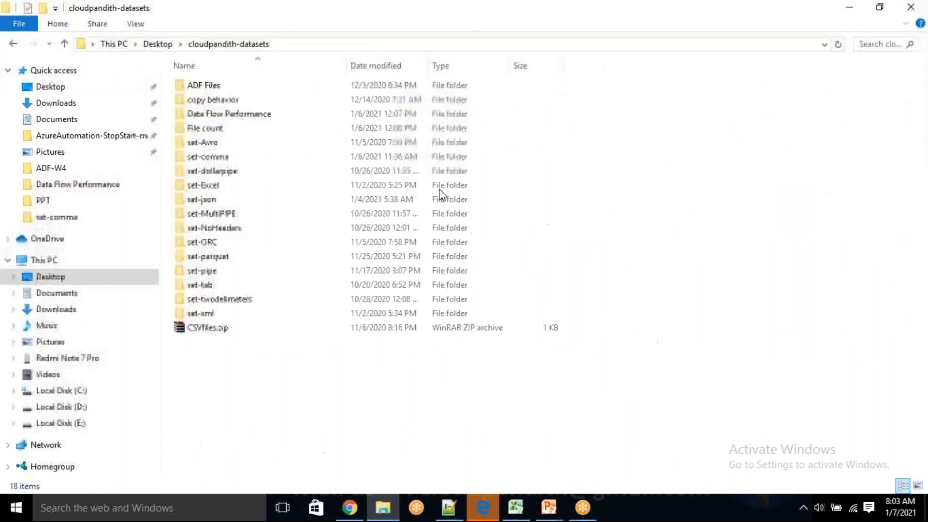
pyautogui.doubleClick(241, 117)
pyautogui.rightClick(229, 115)
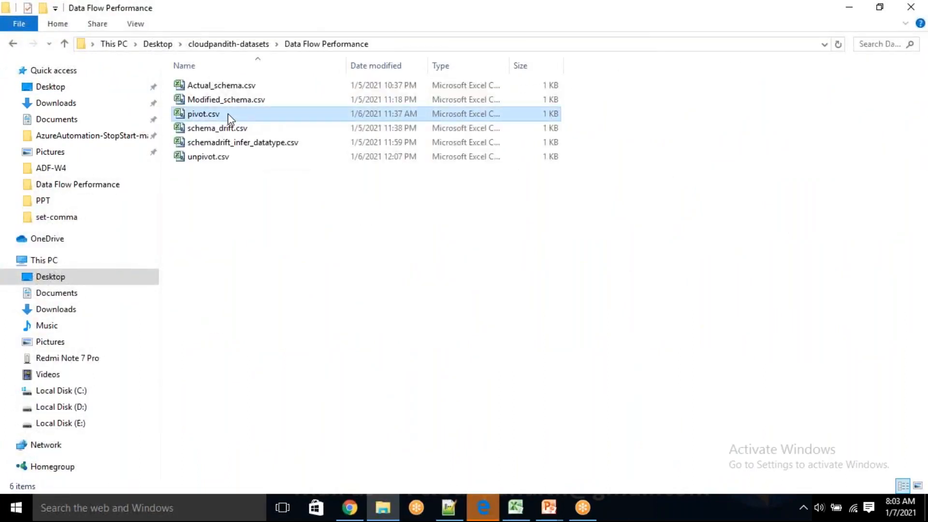
pyautogui.click(241, 170)
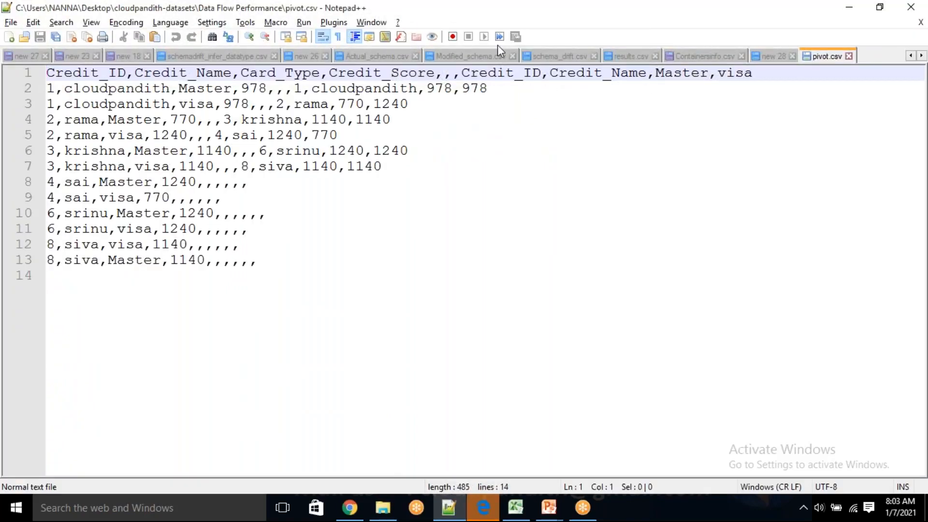
# Close Notepad++ and open pivot.csv from the Data Flow Performance folder in Excel.
pyautogui.doubleClick(474, 9)
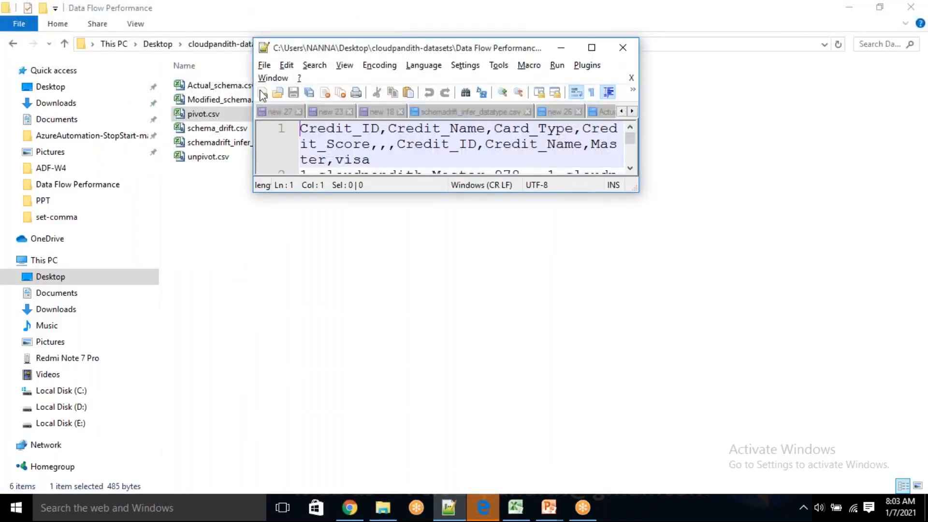
pyautogui.click(623, 48)
pyautogui.doubleClick(218, 116)
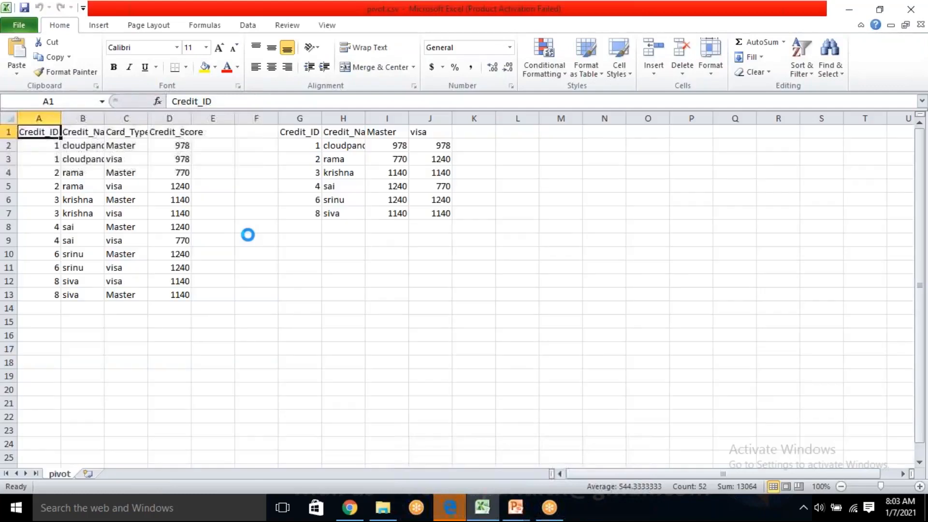
pyautogui.click(268, 293)
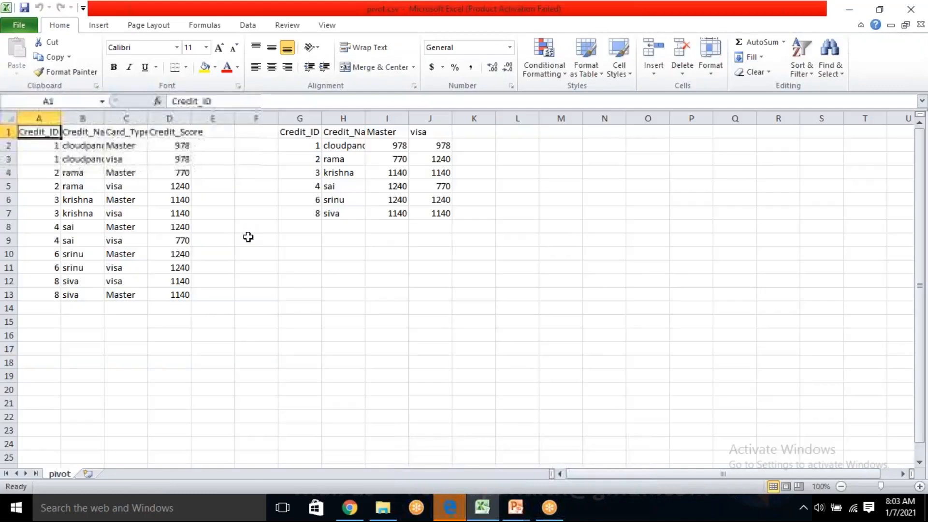
# Clear the cells E1:J7 holding the second table and save pivot.csv, keeping the CSV format.
pyautogui.moveTo(216, 133); pyautogui.dragTo(425, 213)
pyautogui.press('Delete')
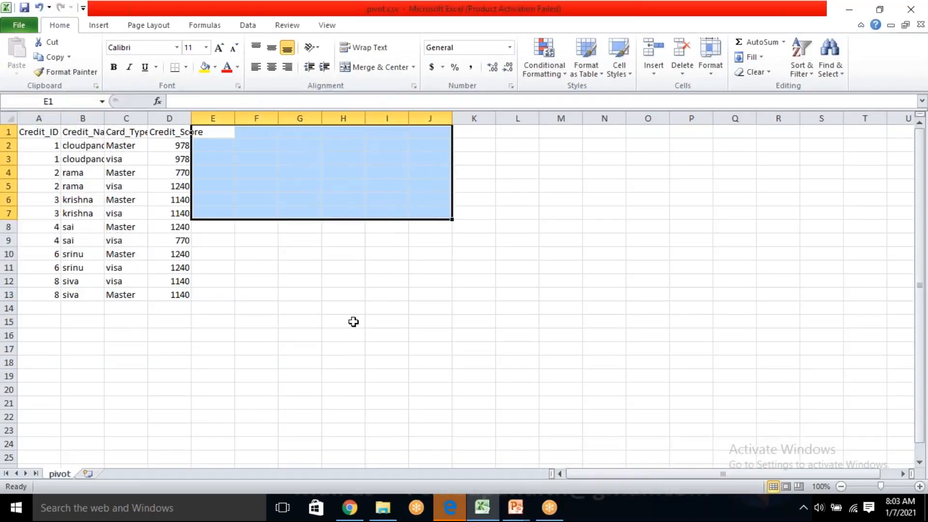
pyautogui.click(352, 321)
pyautogui.hotkey('ctrl', 's')
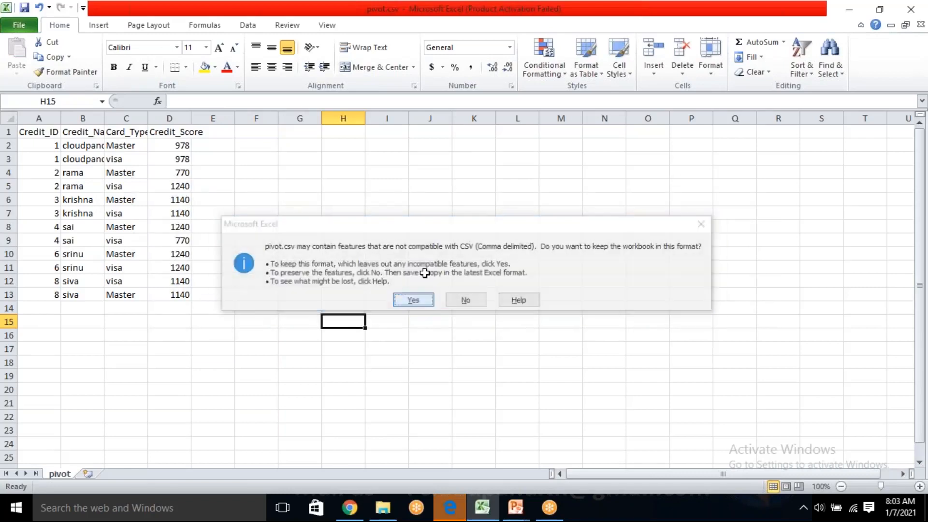
pyautogui.click(413, 299)
# Close the Excel workbook, saving it over pivot.csv in the CSV (Comma delimited) format.
pyautogui.doubleClick(445, 10)
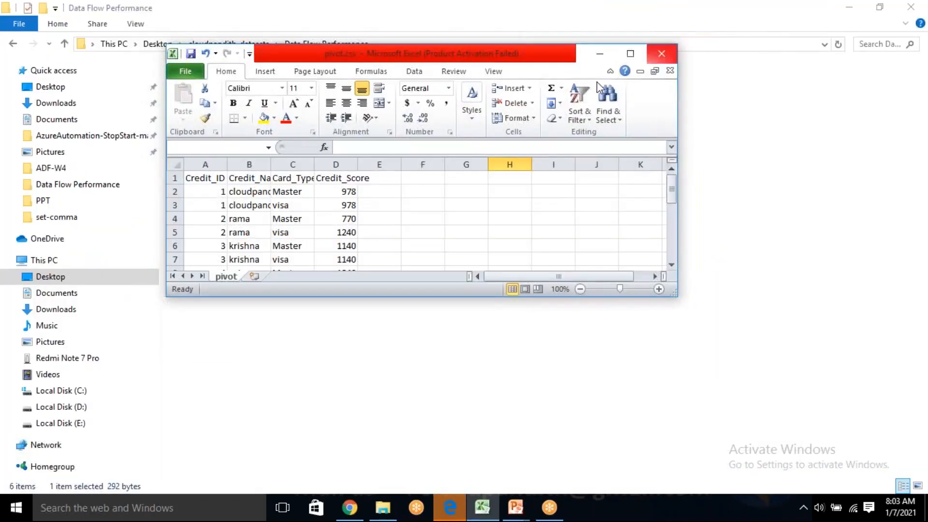
pyautogui.click(414, 269)
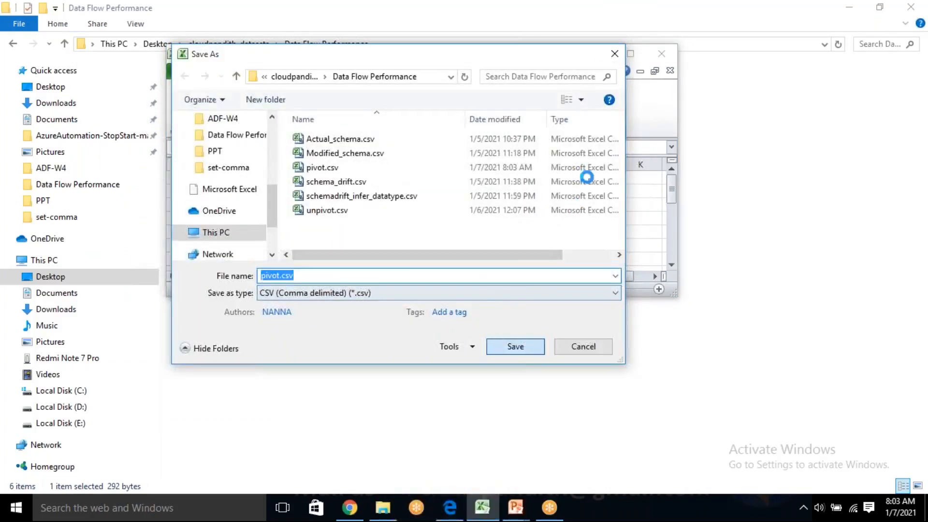
pyautogui.press('Return')
pyautogui.click(515, 259)
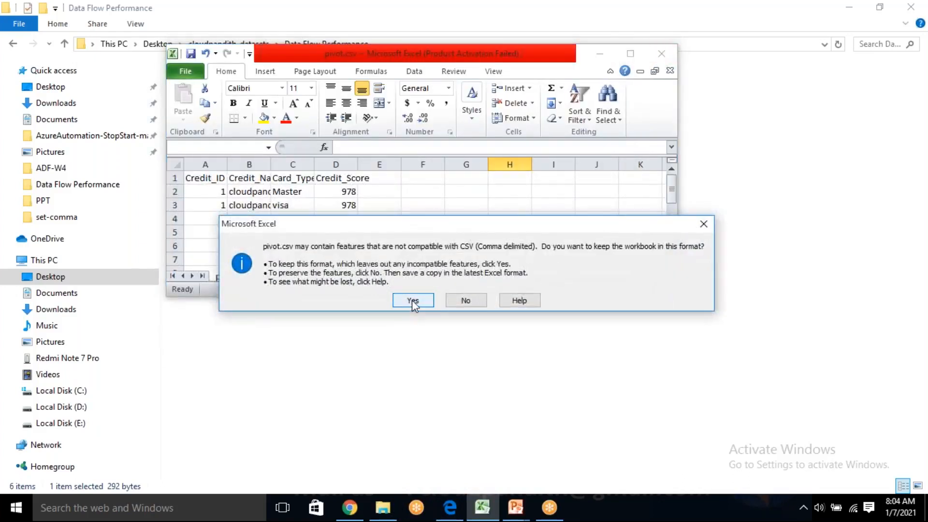
pyautogui.click(411, 300)
# Open the edited pivot.csv in Notepad++ to check its contents.
pyautogui.click(233, 117)
pyautogui.rightClick(233, 117)
pyautogui.click(270, 173)
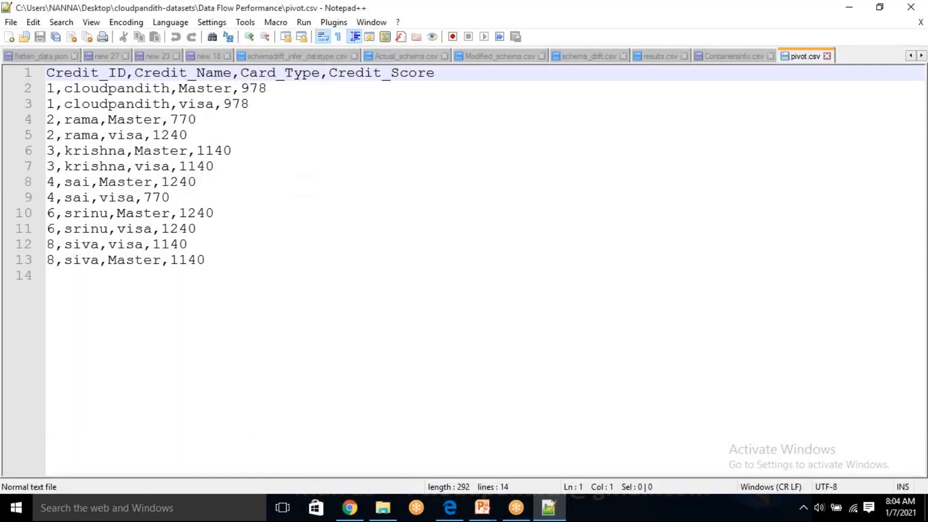
# Return to the Azure portal and upload pivot.csv from Desktop\cloudpandith-datasets\Data Flow Performance to the inputpivot container.
pyautogui.click(350, 507)
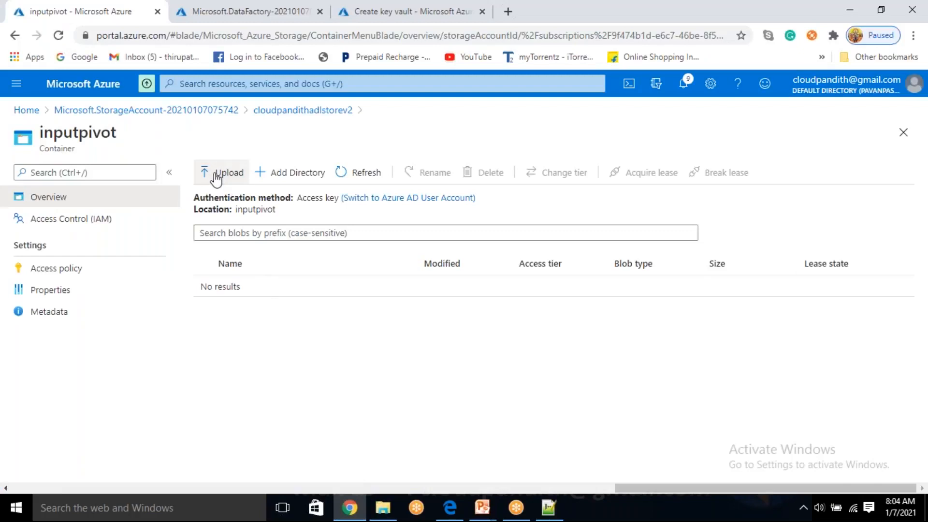
pyautogui.click(216, 174)
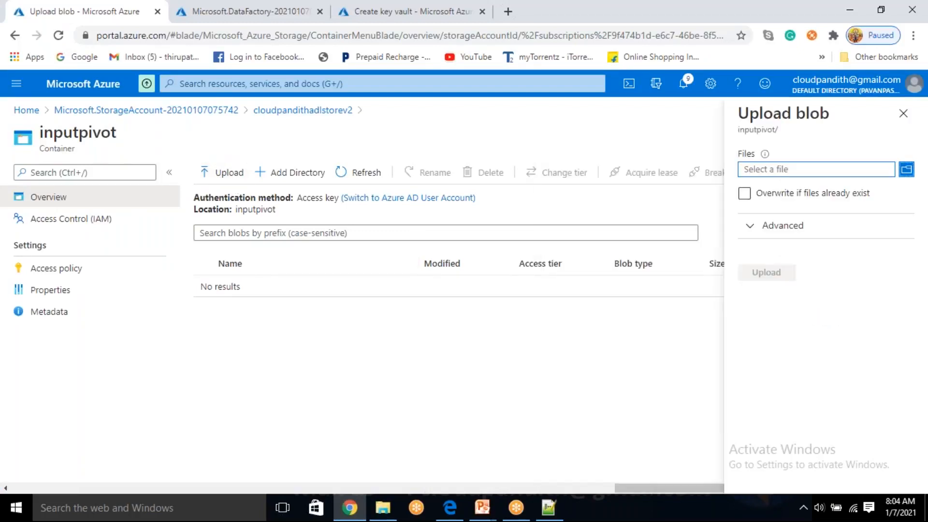
pyautogui.click(823, 175)
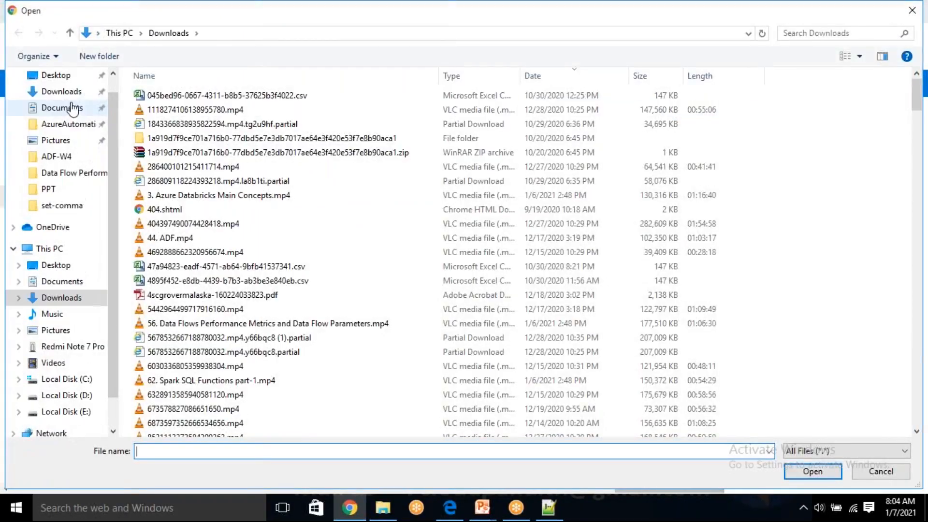
pyautogui.click(68, 78)
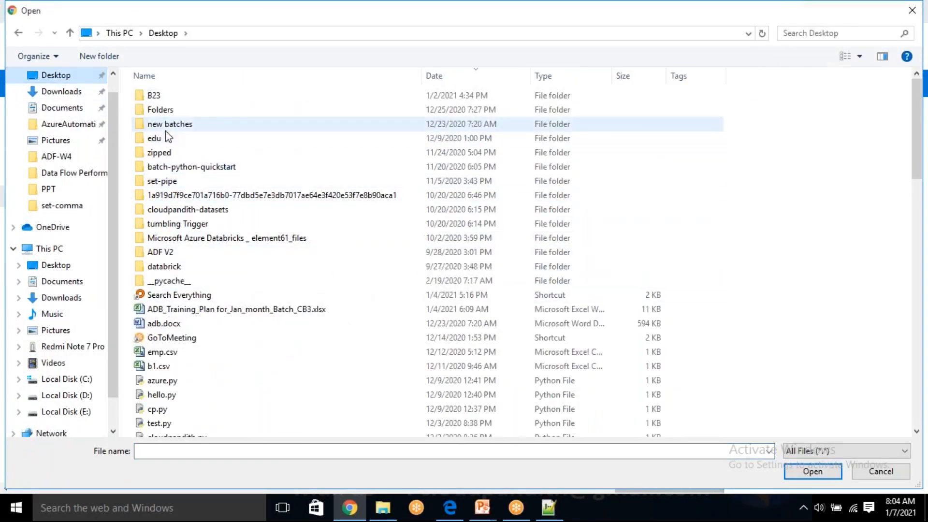
pyautogui.click(180, 213)
pyautogui.doubleClick(179, 213)
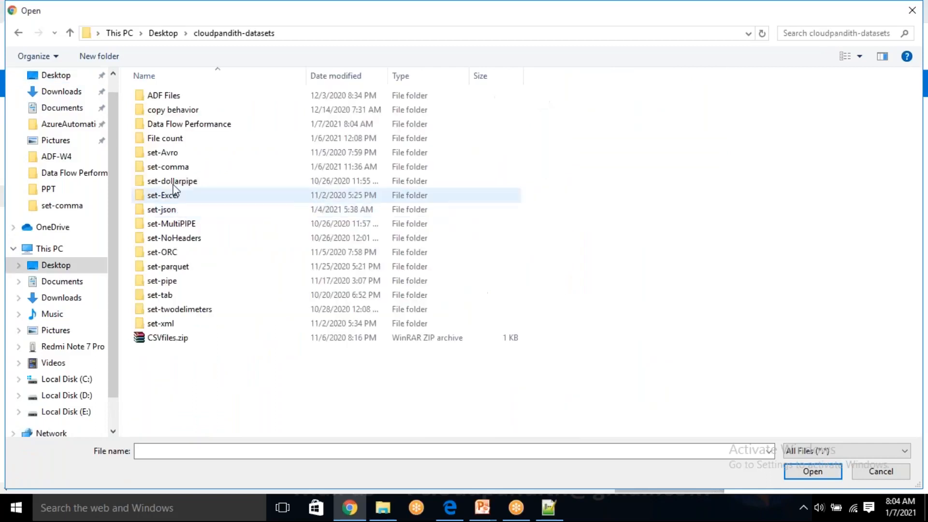
pyautogui.doubleClick(182, 123)
pyautogui.click(175, 126)
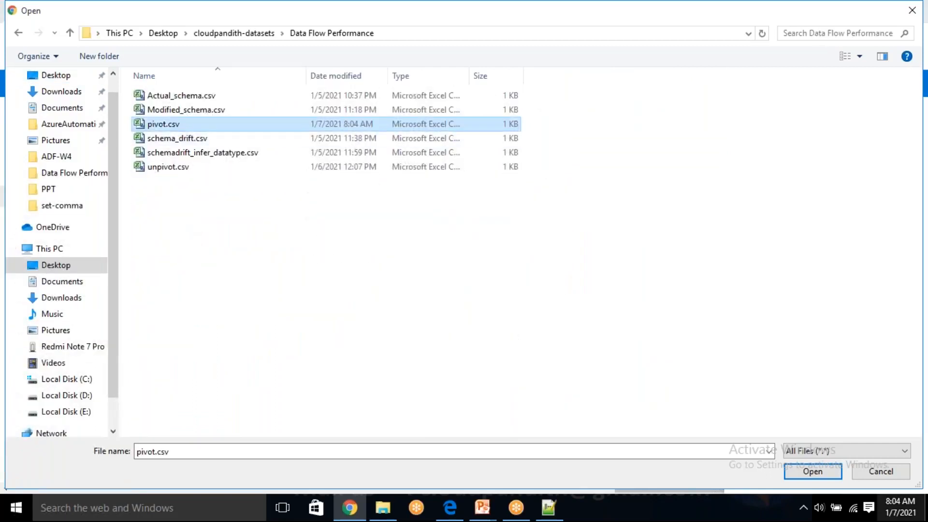
pyautogui.click(626, 322)
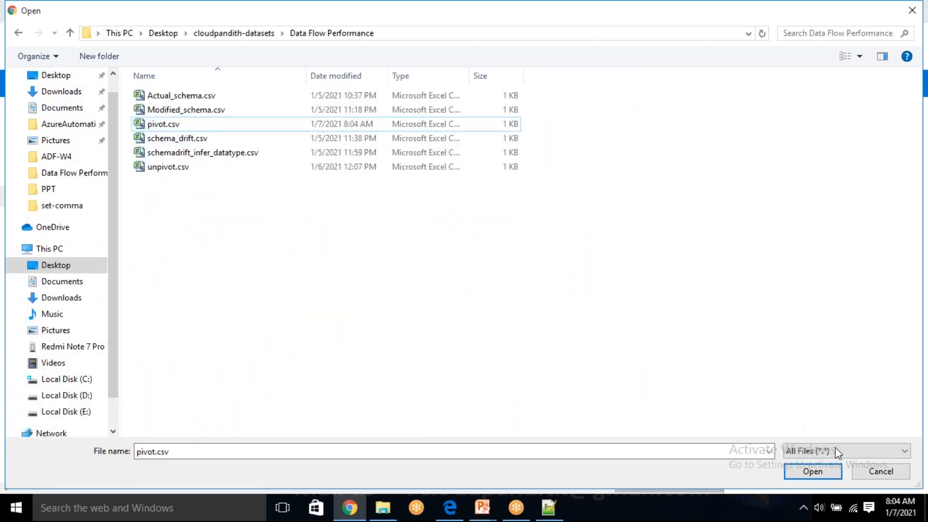
pyautogui.click(812, 471)
pyautogui.click(761, 276)
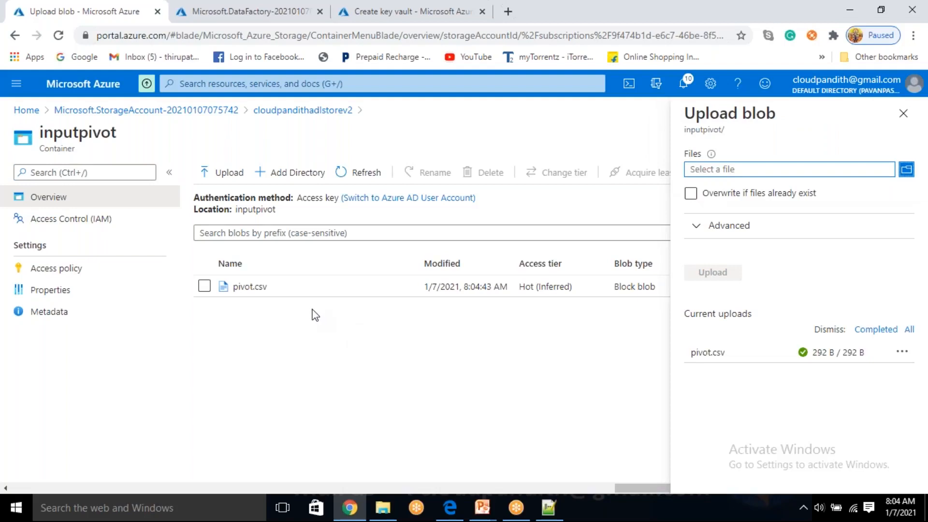
# Go back to the cloudpandithadlstorev2 storage account and reveal its access keys.
pyautogui.click(306, 113)
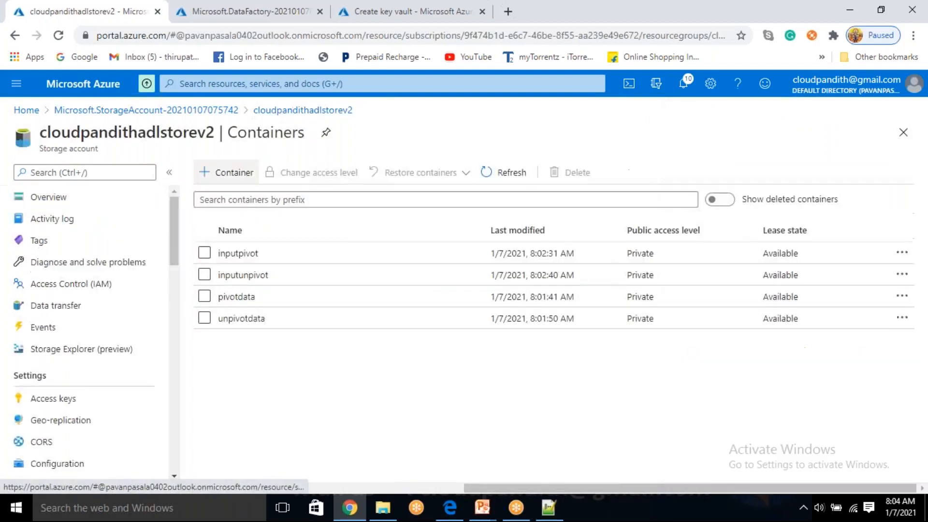
pyautogui.click(68, 398)
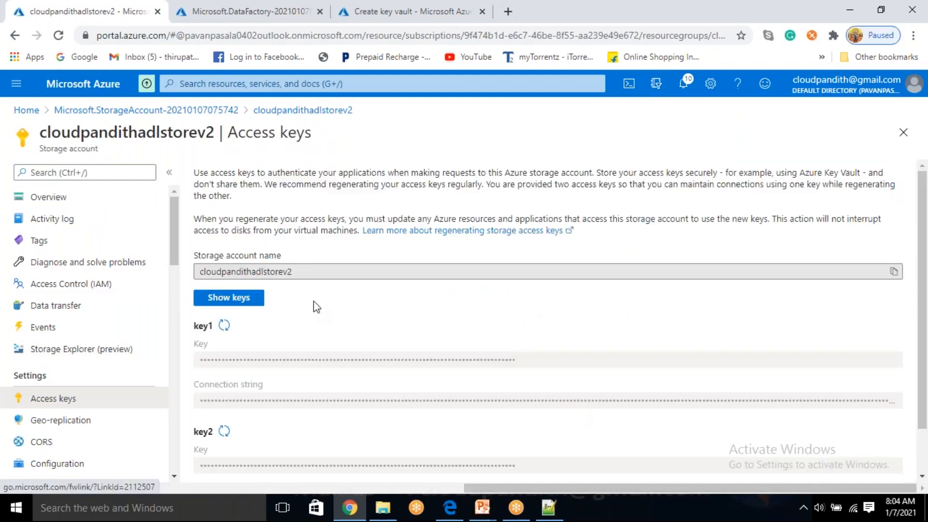
pyautogui.click(253, 299)
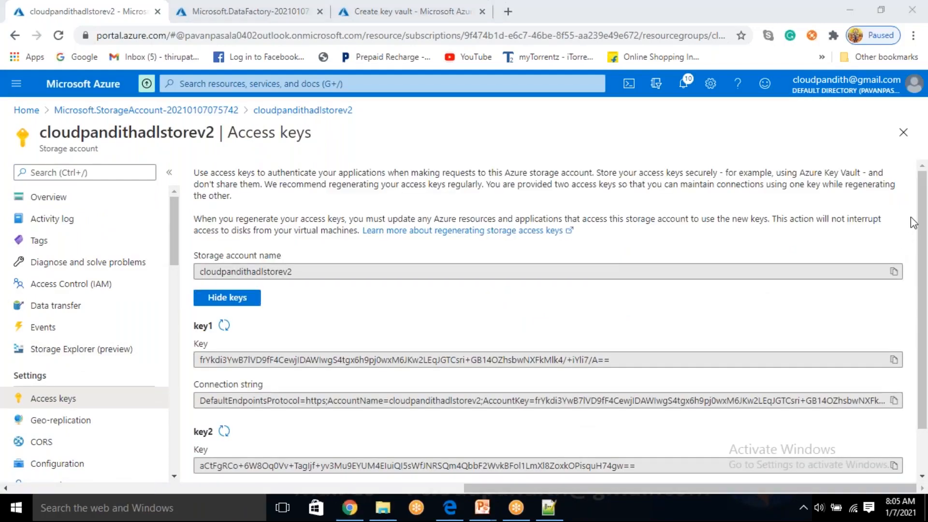
# Copy the storage account's key1 value and create the reviewed key vault cloudpandithakv0107.
pyautogui.click(893, 360)
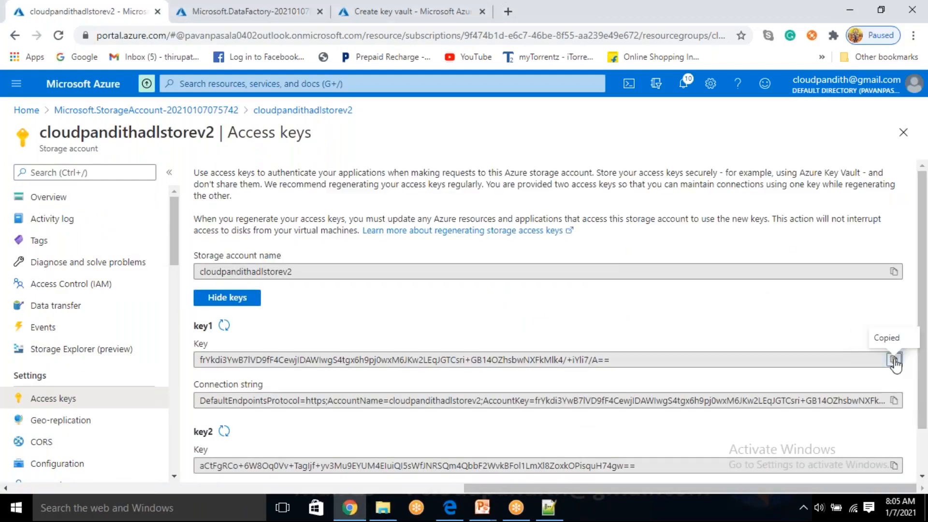
pyautogui.click(379, 11)
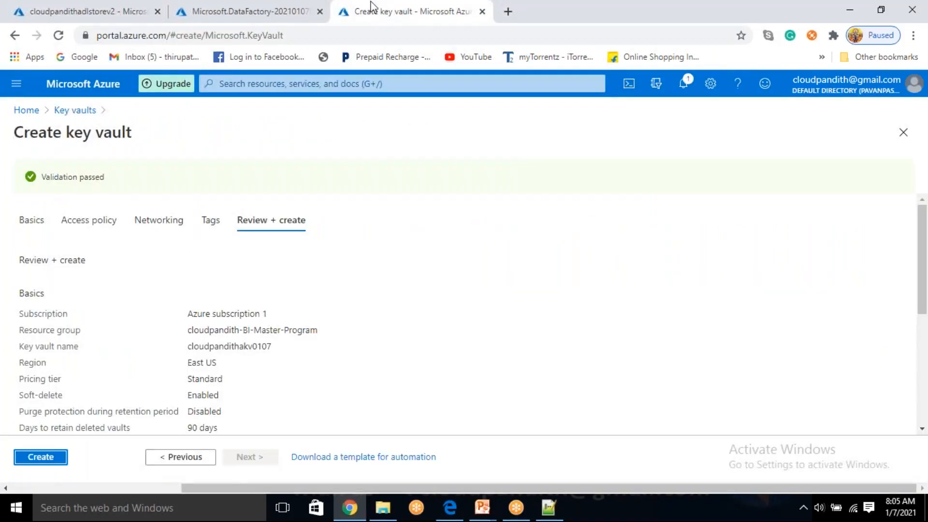
pyautogui.click(41, 457)
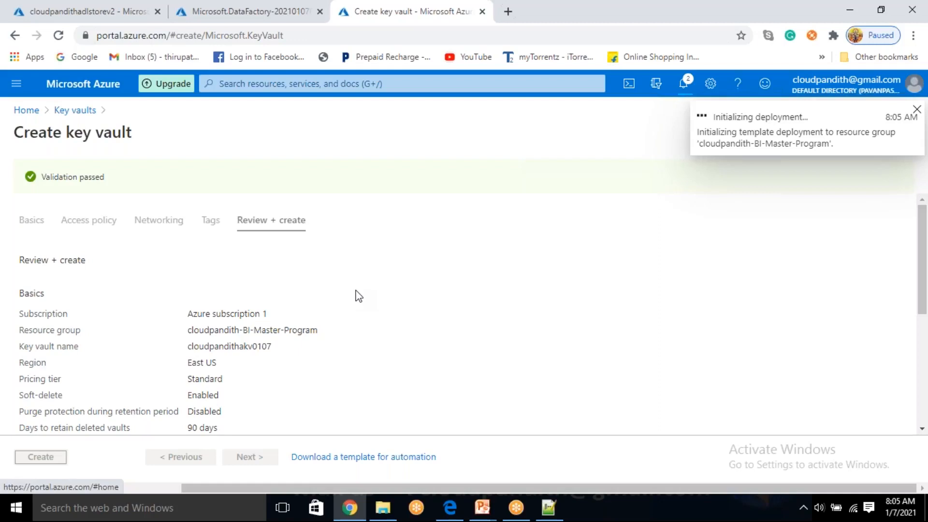
# Go to the deployed data factory cloudpandithadfv20107 and launch its authoring environment.
pyautogui.click(242, 12)
pyautogui.click(288, 370)
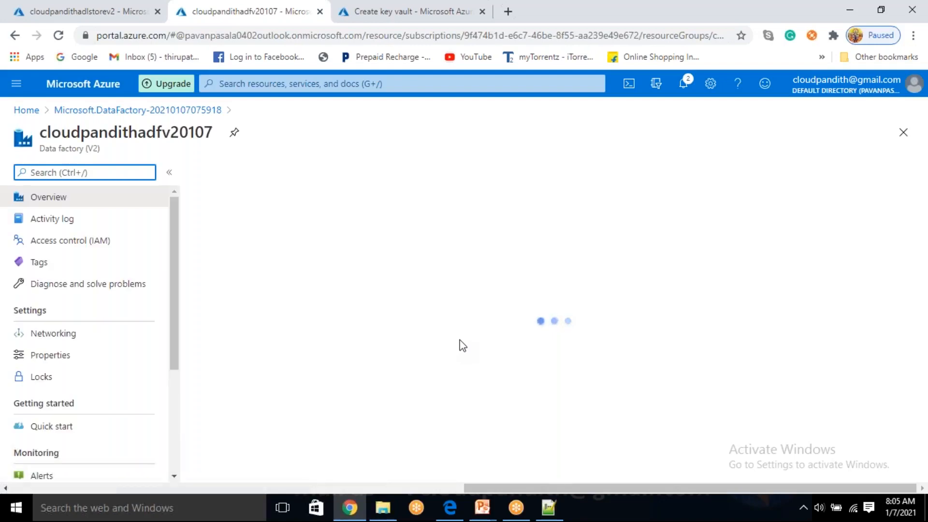
pyautogui.click(538, 355)
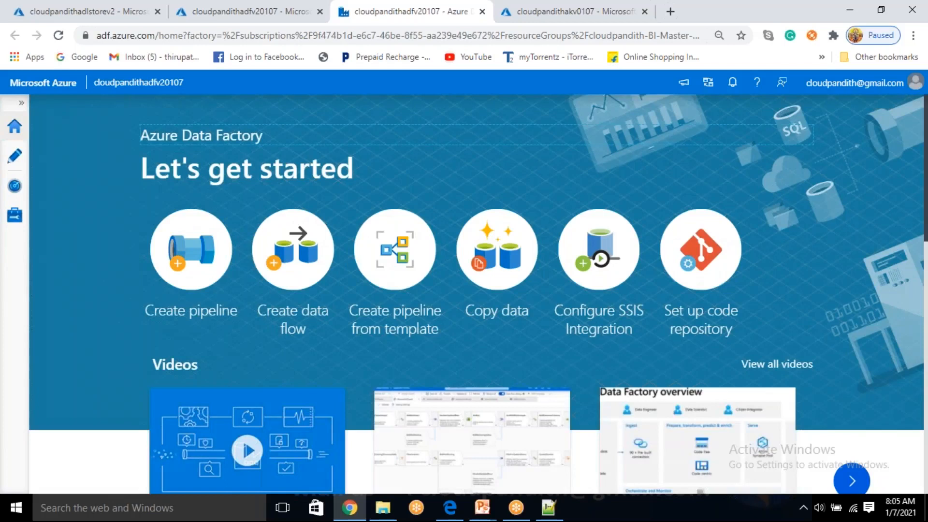
# Open the data factory's linked services management and turn on data flow debug with AutoResolveIntegrationRuntime and a 1 hour time to live.
pyautogui.click(10, 226)
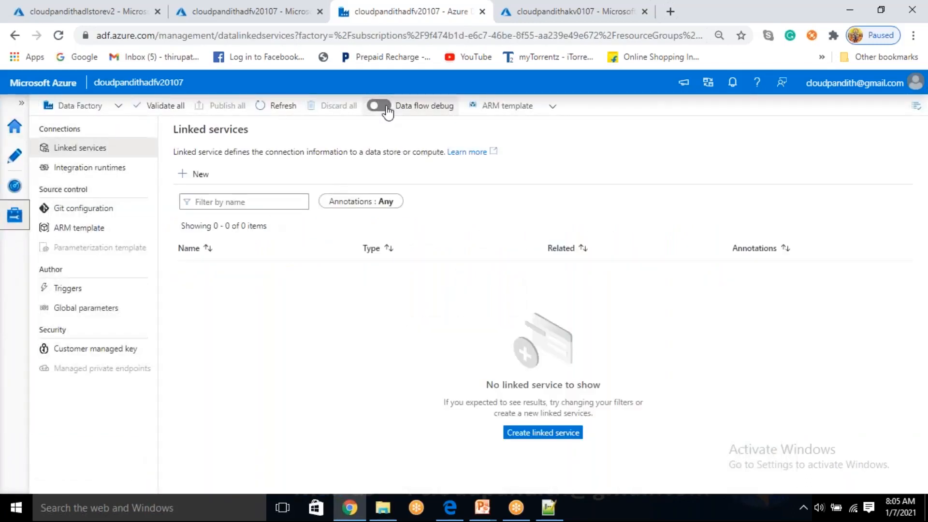
pyautogui.click(384, 107)
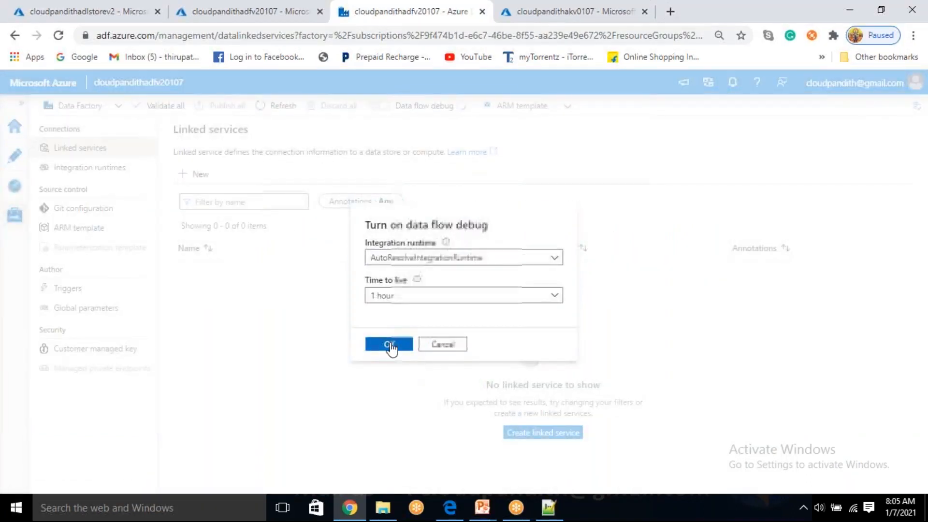
pyautogui.click(389, 345)
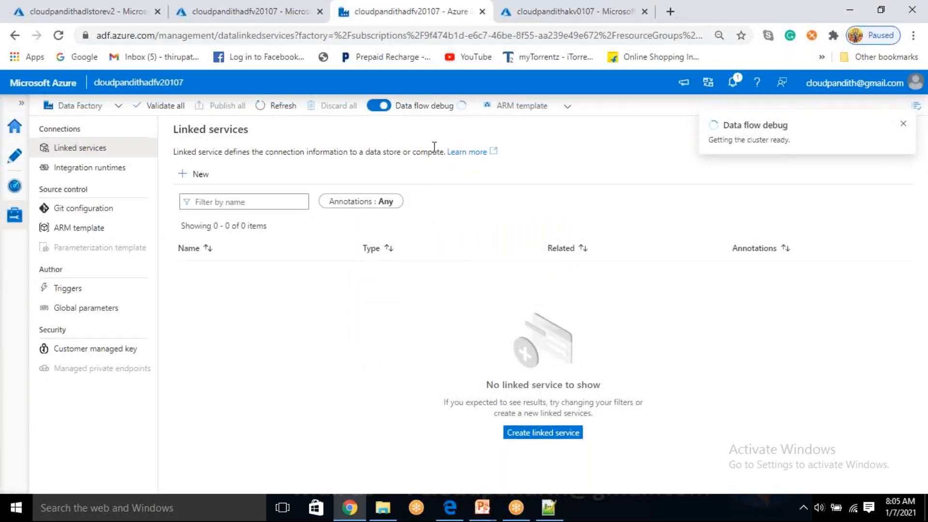
# Create a manual secret named adlskey in the key vault cloudpandithakv0107, with the copied storage account key as its value.
pyautogui.click(522, 18)
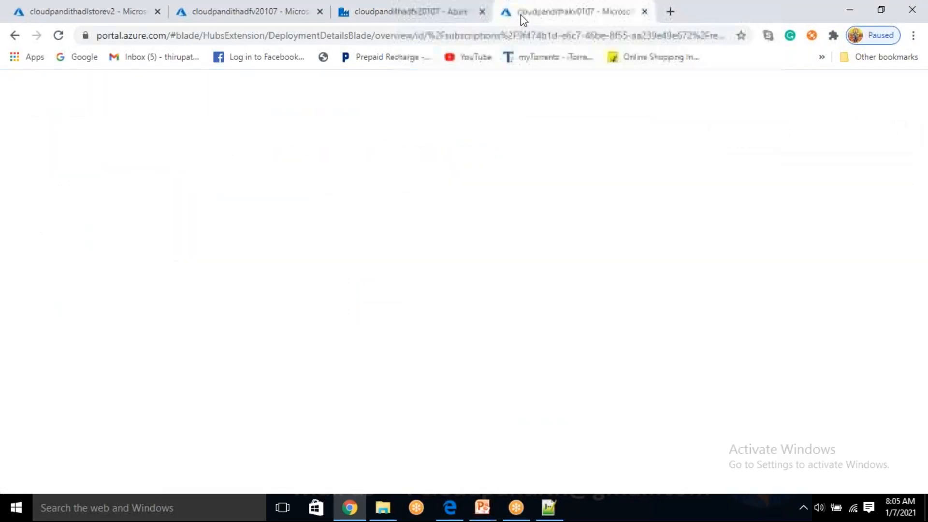
pyautogui.click(271, 370)
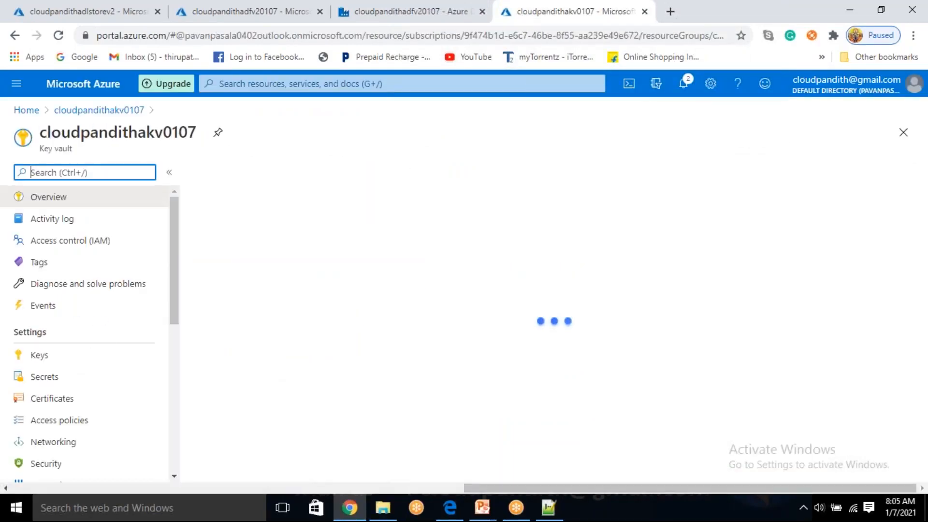
pyautogui.click(76, 376)
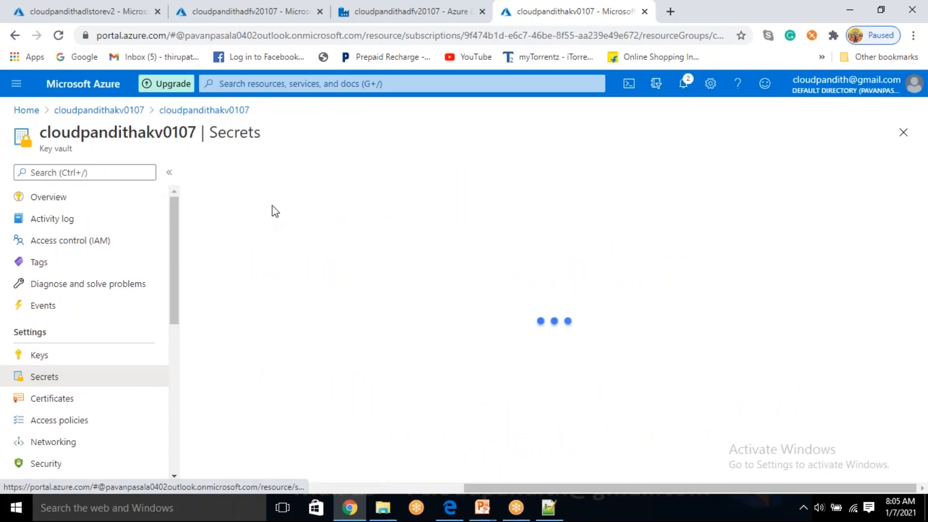
pyautogui.click(244, 174)
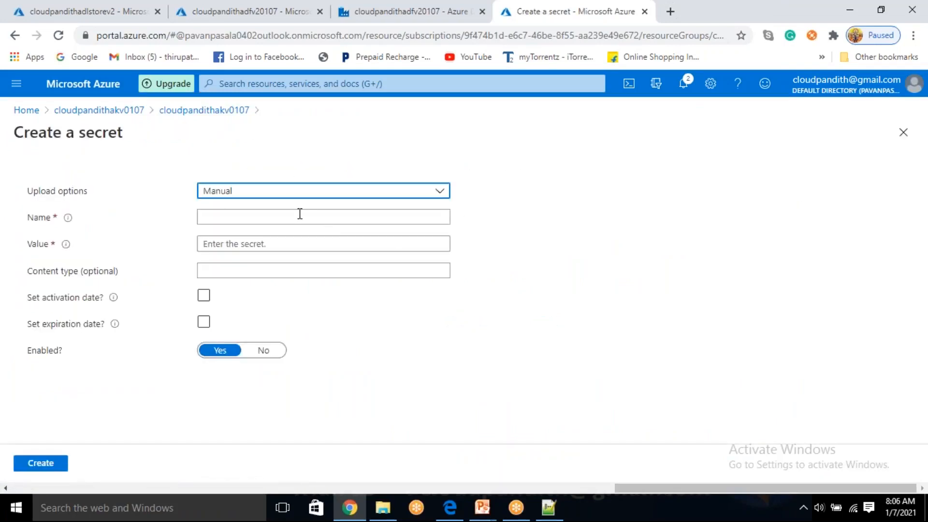
pyautogui.click(297, 218)
pyautogui.write('adlskey')
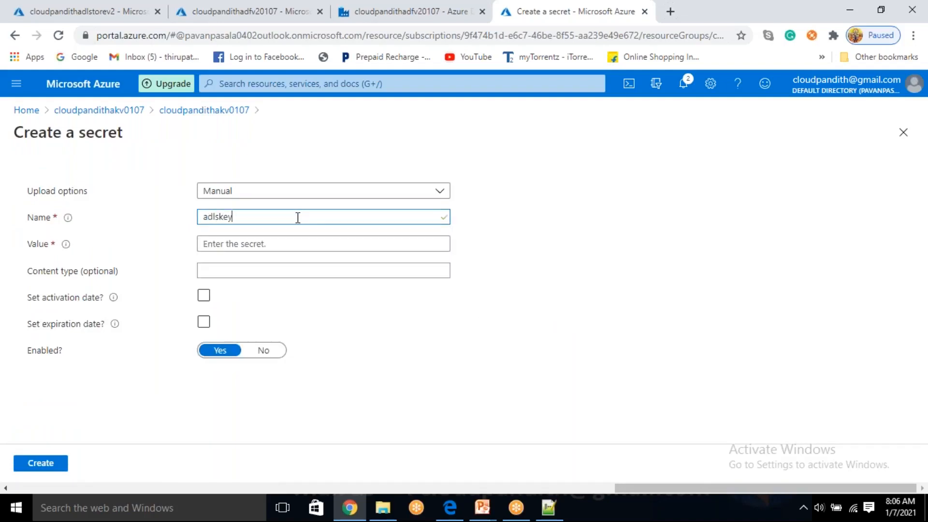
pyautogui.click(275, 245)
pyautogui.hotkey('ctrl', 'v')
pyautogui.click(41, 462)
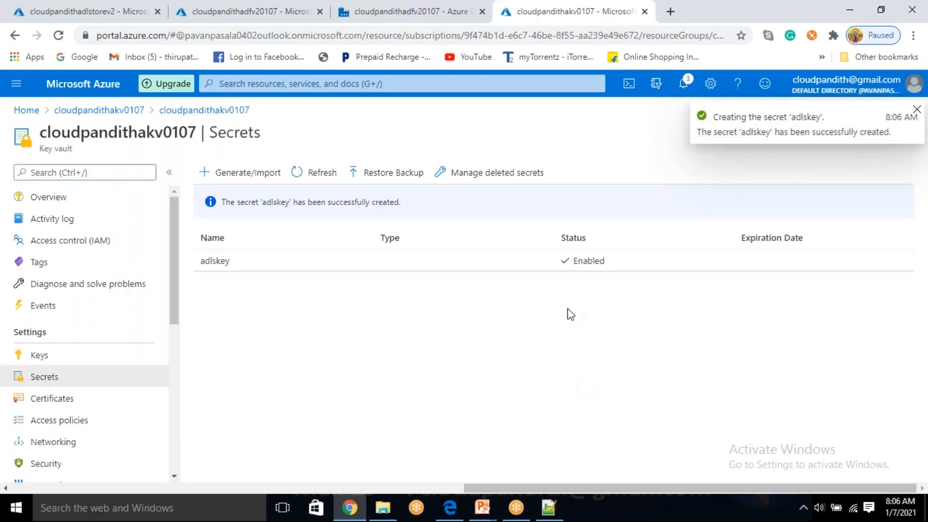
# Return the storage account to its overview and start a new Azure Data Lake Storage Gen2 linked service in the data factory.
pyautogui.click(82, 6)
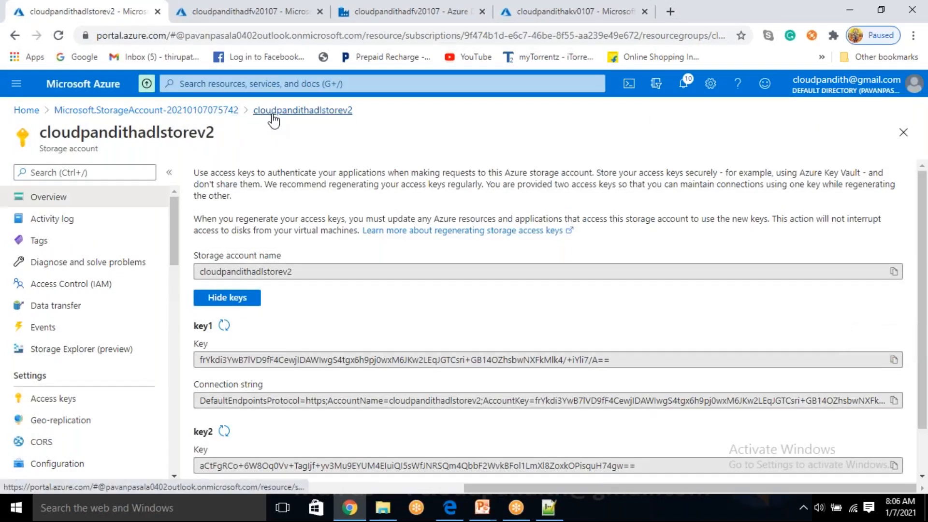
pyautogui.click(273, 116)
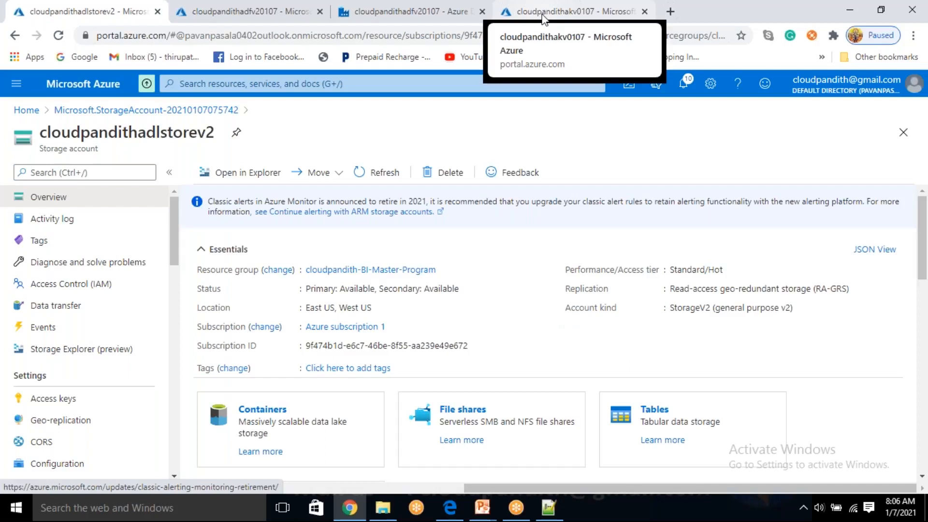
pyautogui.click(457, 11)
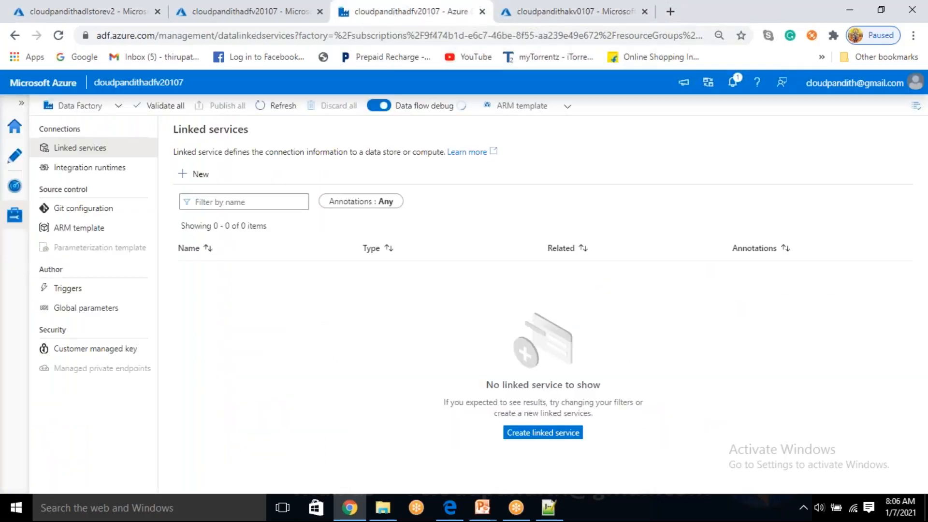
pyautogui.click(204, 177)
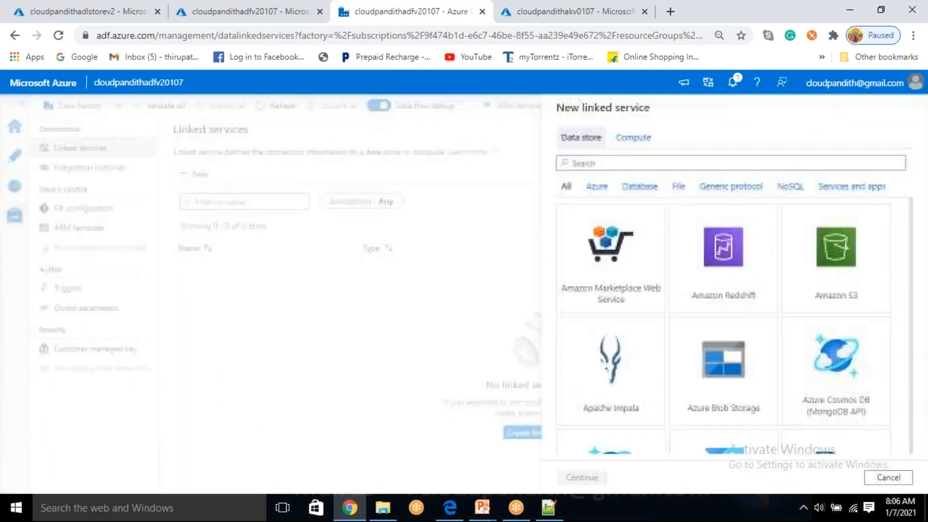
pyautogui.click(568, 163)
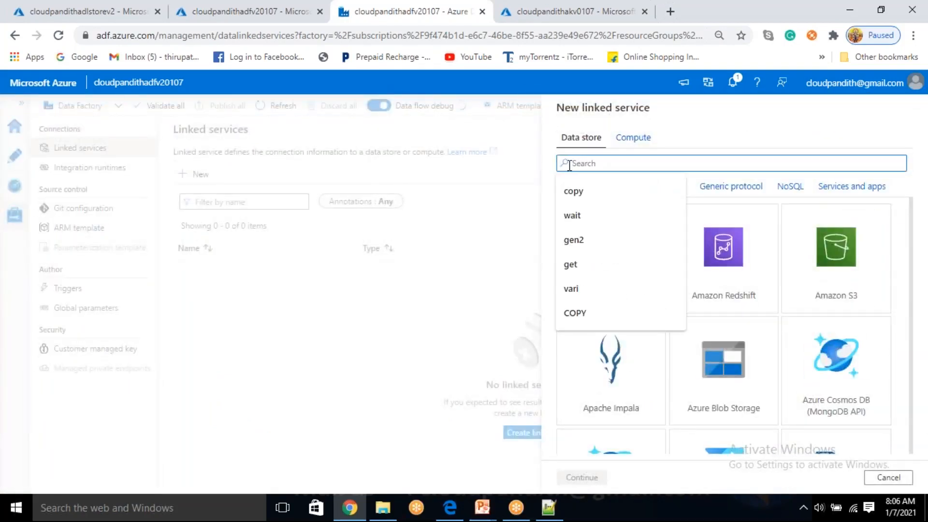
pyautogui.write('a')
pyautogui.press('BackSpace')
pyautogui.write('gen2')
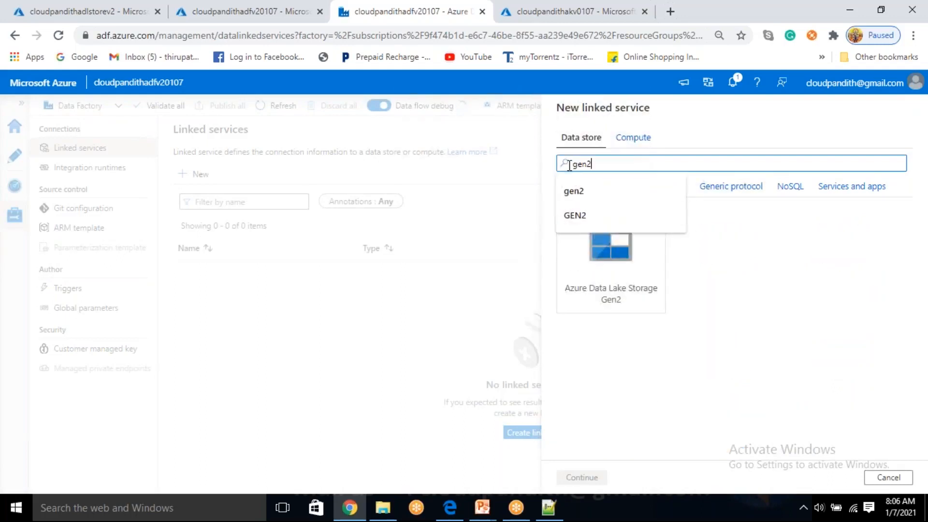
pyautogui.click(637, 286)
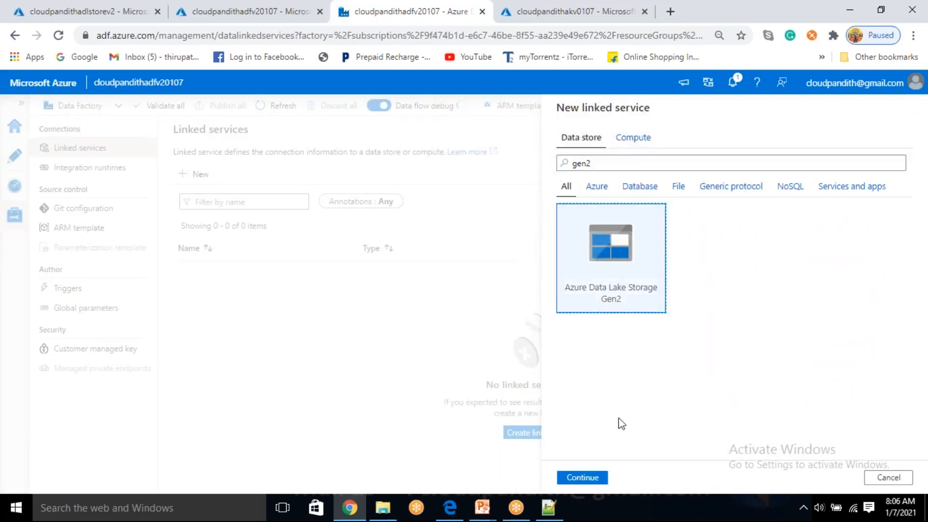
pyautogui.click(594, 478)
# Name the Data Lake Storage linked service LS_ADLSGen2.
pyautogui.hotkey('ctrl', 'a')
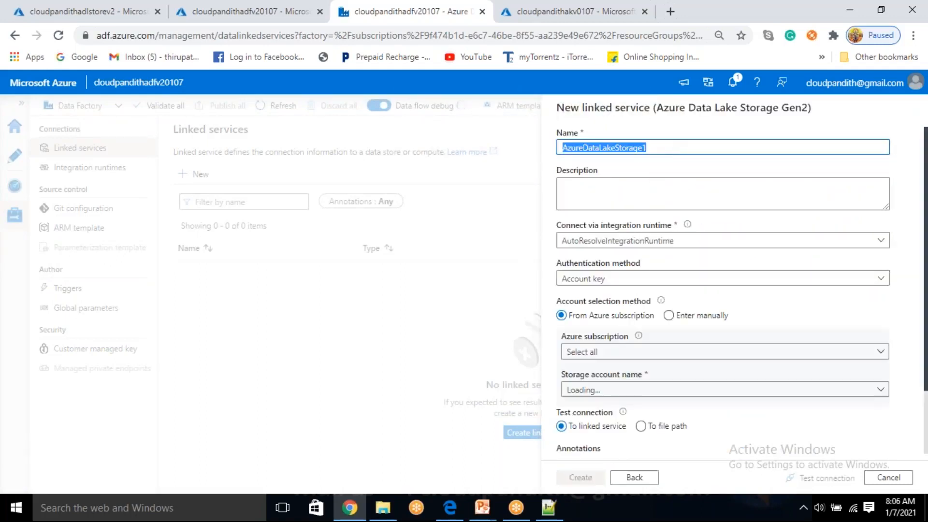
pyautogui.write('U')
pyautogui.press('BackSpace')
pyautogui.write('U')
pyautogui.press('BackSpace')
pyautogui.write('Pin')
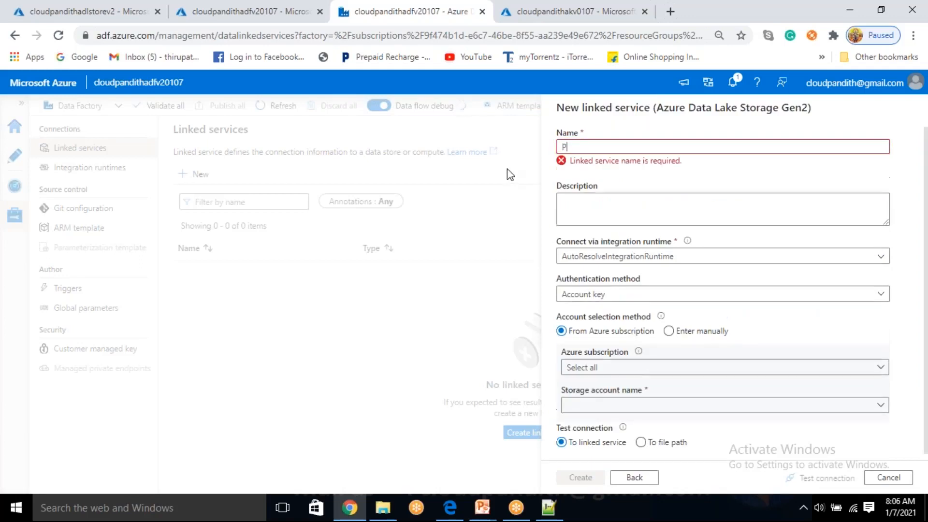
pyautogui.press('BackSpace')
pyautogui.press('BackSpace')
pyautogui.press('BackSpace')
pyautogui.write('LS_ADLSGen2')
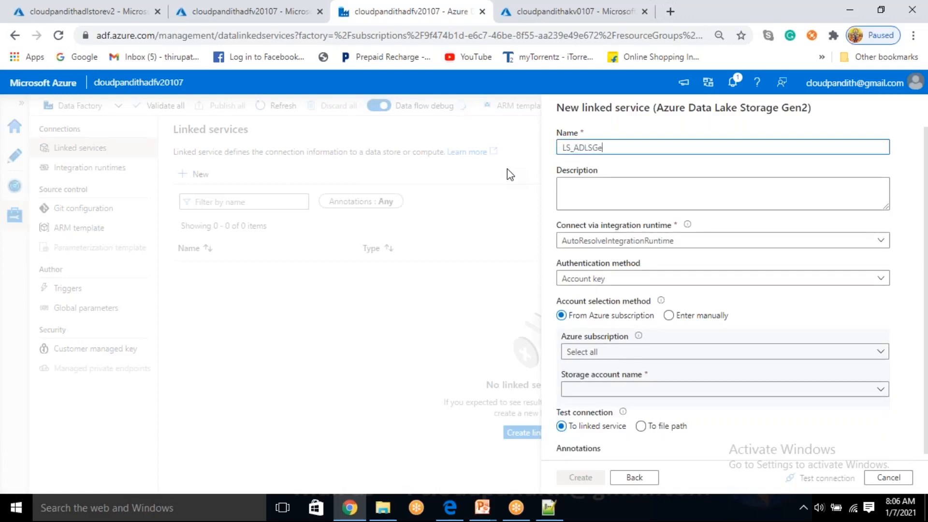
pyautogui.click(642, 351)
pyautogui.click(642, 351)
pyautogui.click(668, 314)
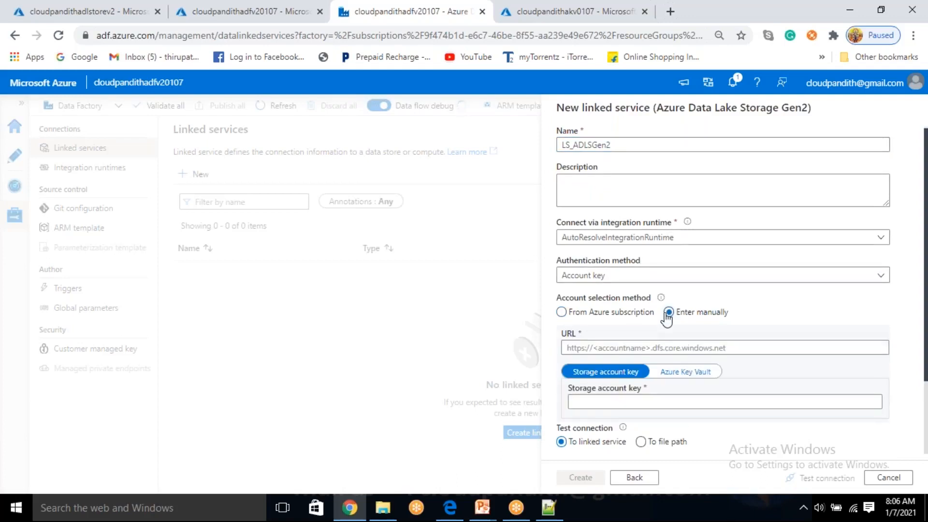
pyautogui.scroll(-2, 665, 317)
pyautogui.write('https://')
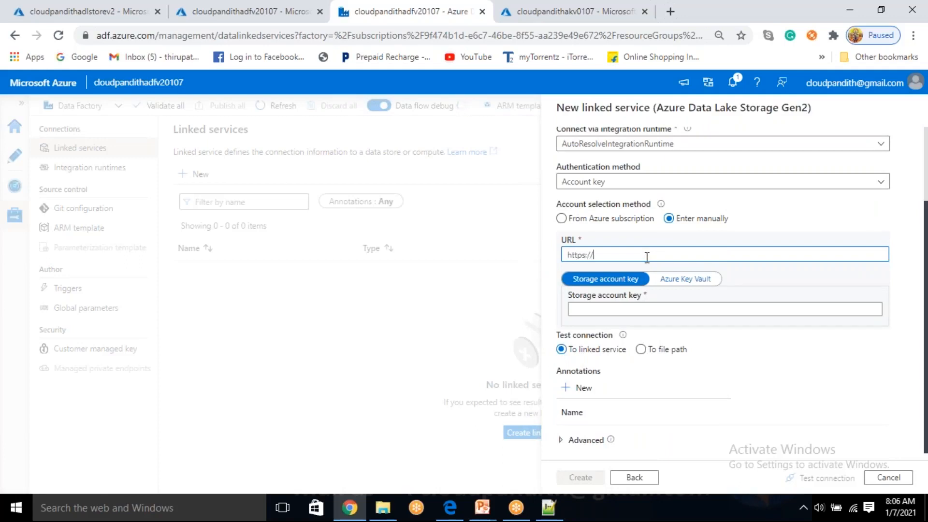
pyautogui.click(77, 10)
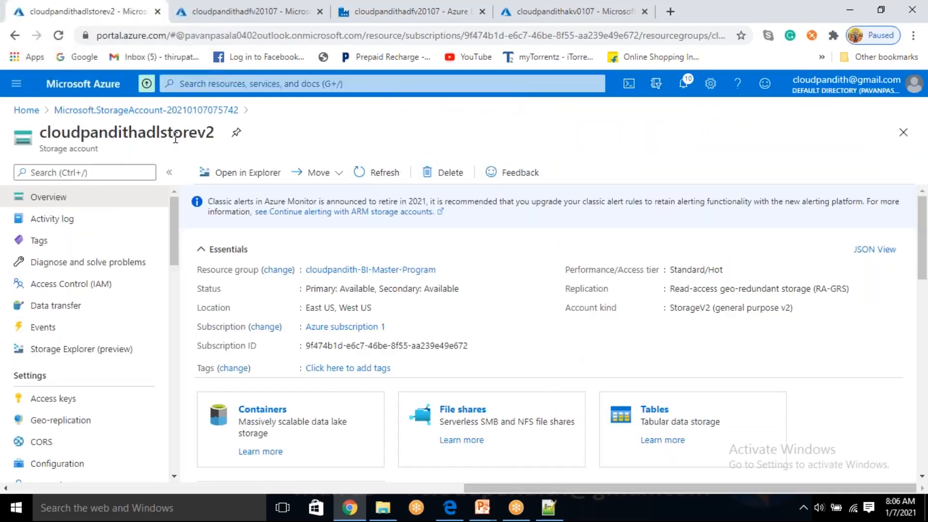
pyautogui.click(83, 399)
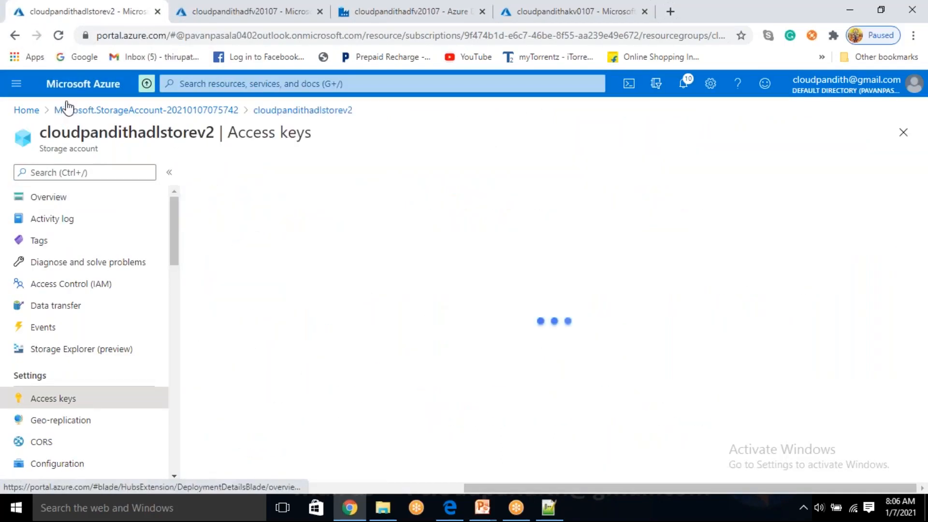
pyautogui.doubleClick(123, 140)
pyautogui.hotkey('ctrl', 'c')
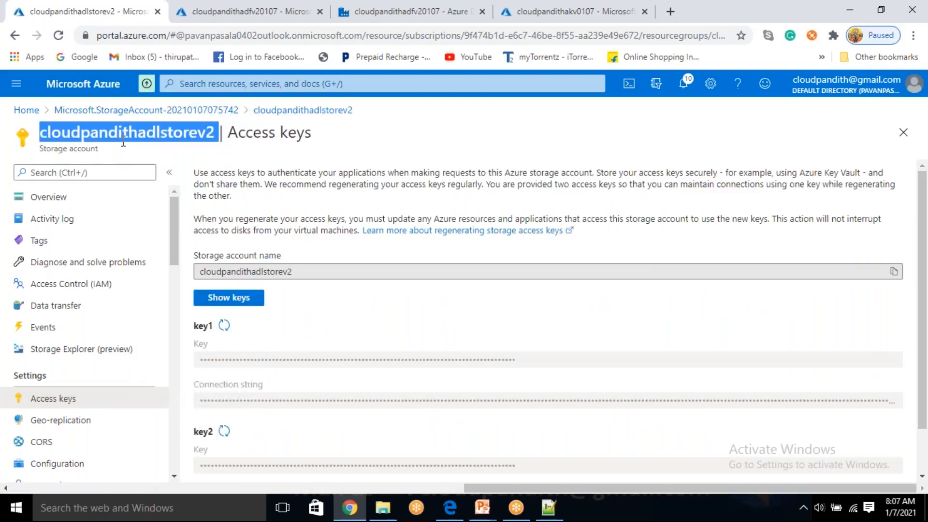
pyautogui.click(347, 13)
pyautogui.hotkey('ctrl', 'v')
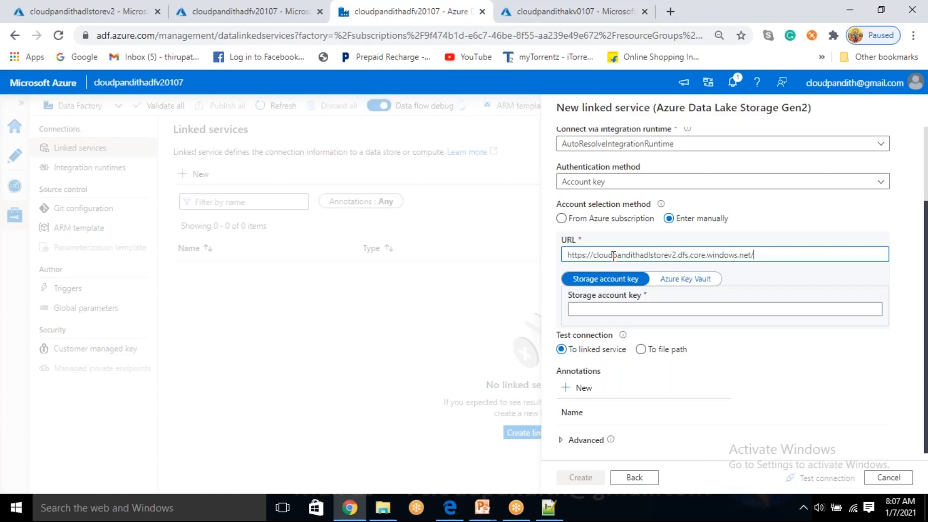
# Use Azure Key Vault for the storage account key and start a new AKV linked service.
pyautogui.click(685, 278)
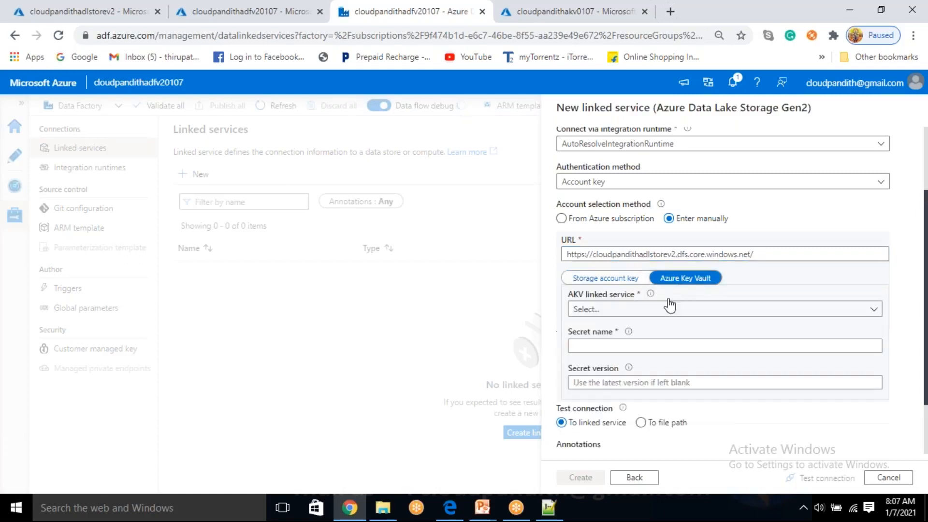
pyautogui.click(631, 309)
pyautogui.click(588, 368)
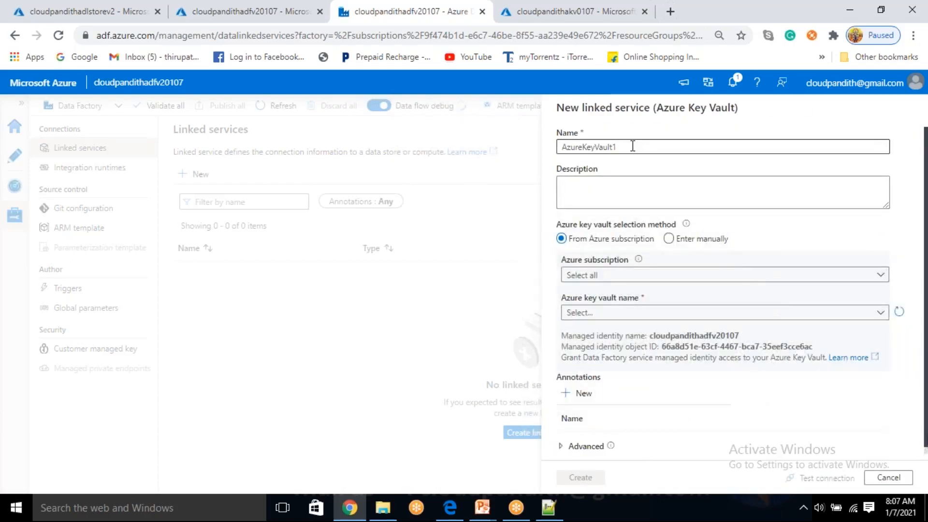
# Name the Key Vault linked service LS_AKV, select Azure subscription 1 and the vault cloudpandithakv0107, and test the connection.
pyautogui.moveTo(632, 146); pyautogui.dragTo(484, 126)
pyautogui.press('BackSpace')
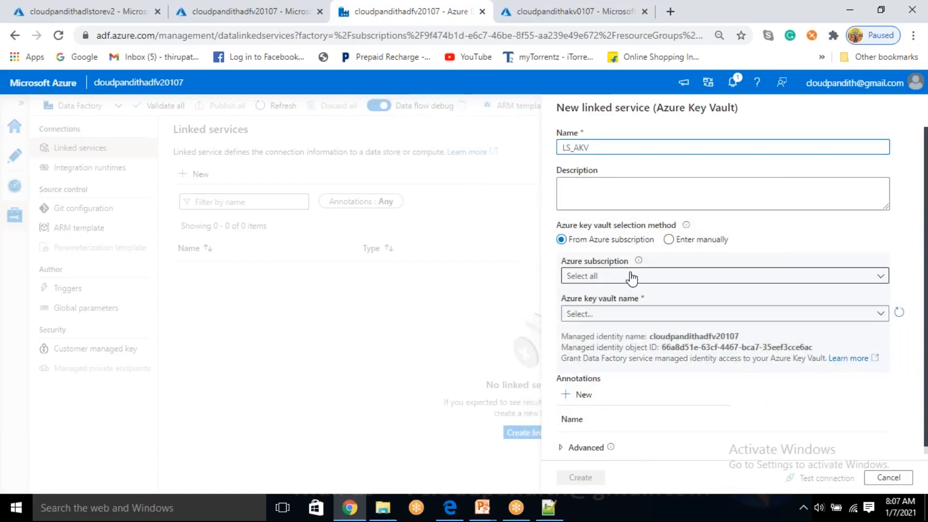
pyautogui.click(612, 276)
pyautogui.click(611, 314)
pyautogui.click(610, 313)
pyautogui.click(611, 372)
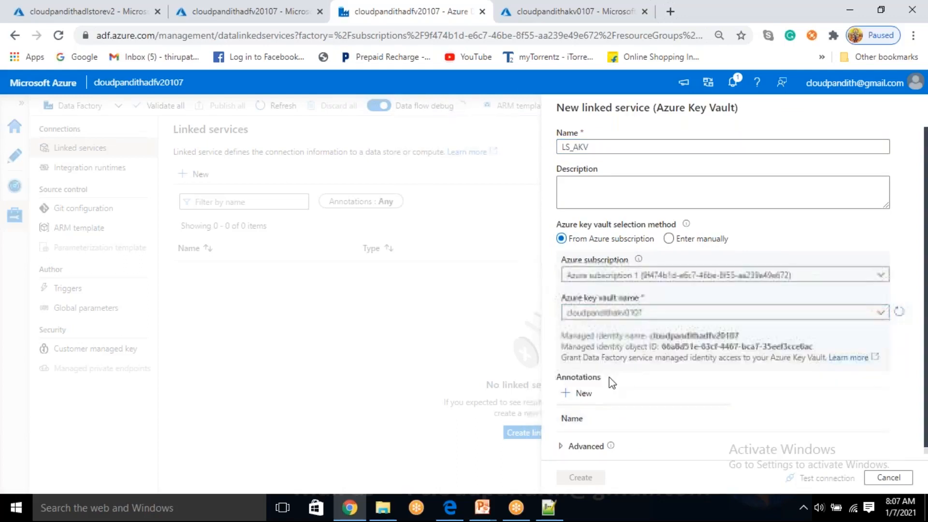
pyautogui.click(821, 480)
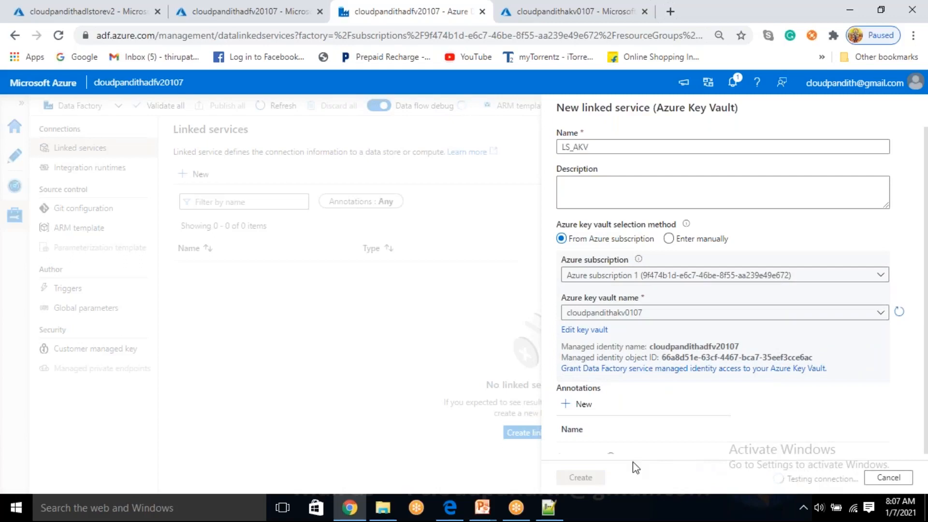
# Create the Key Vault linked service, then finish the Data Lake linked service with secret name adlskey after testing its connection.
pyautogui.click(586, 478)
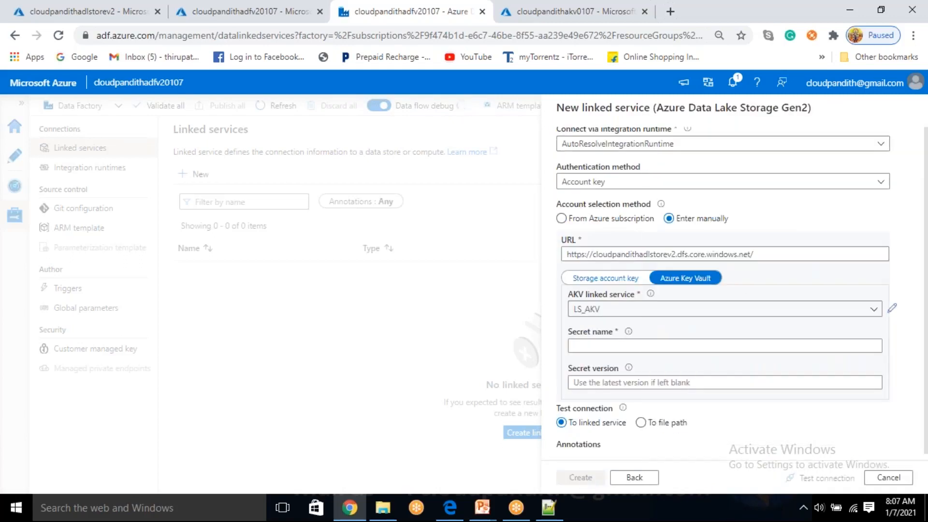
pyautogui.click(589, 345)
pyautogui.click(589, 344)
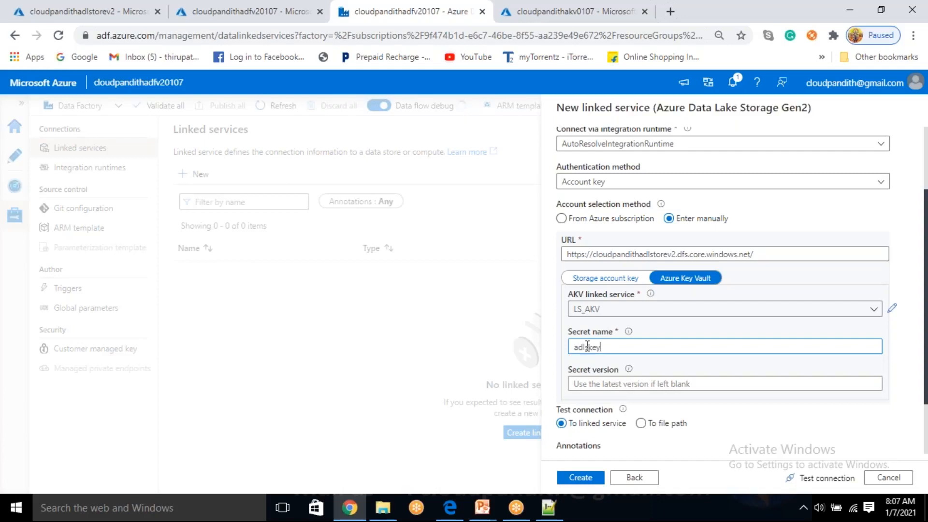
pyautogui.click(812, 478)
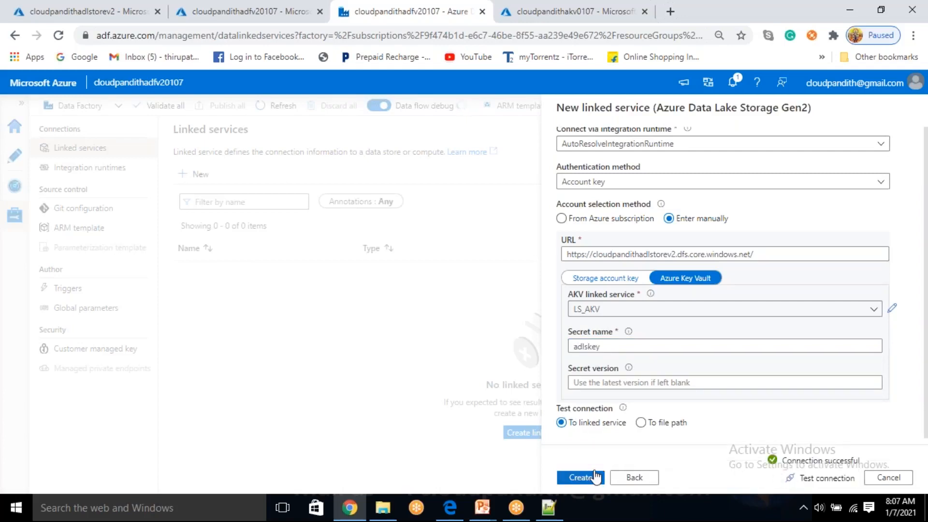
pyautogui.click(583, 477)
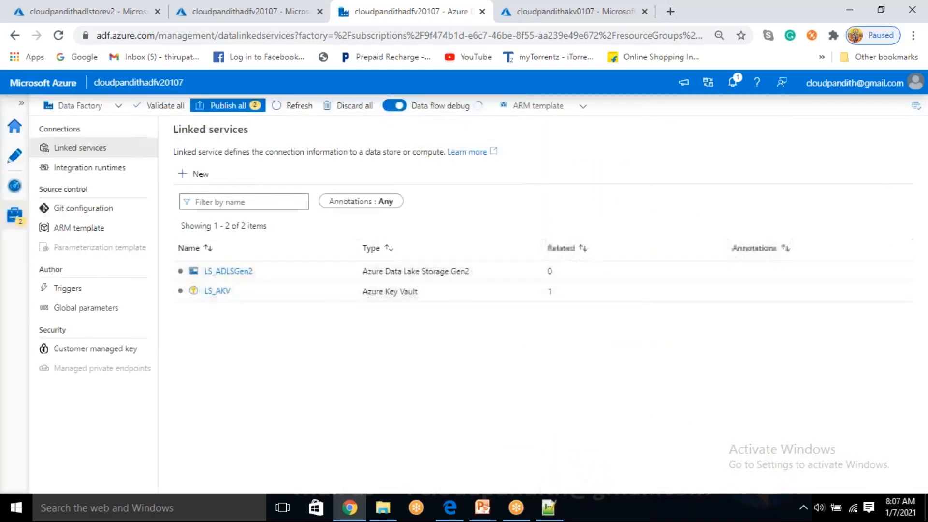
# Publish the new Data Lake Storage and Key Vault linked services to the data factory.
pyautogui.click(234, 106)
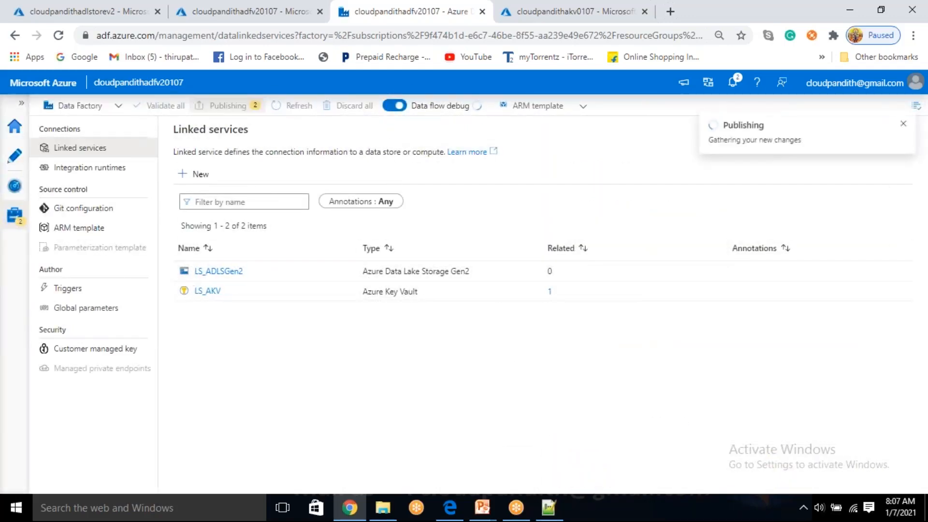
pyautogui.click(598, 478)
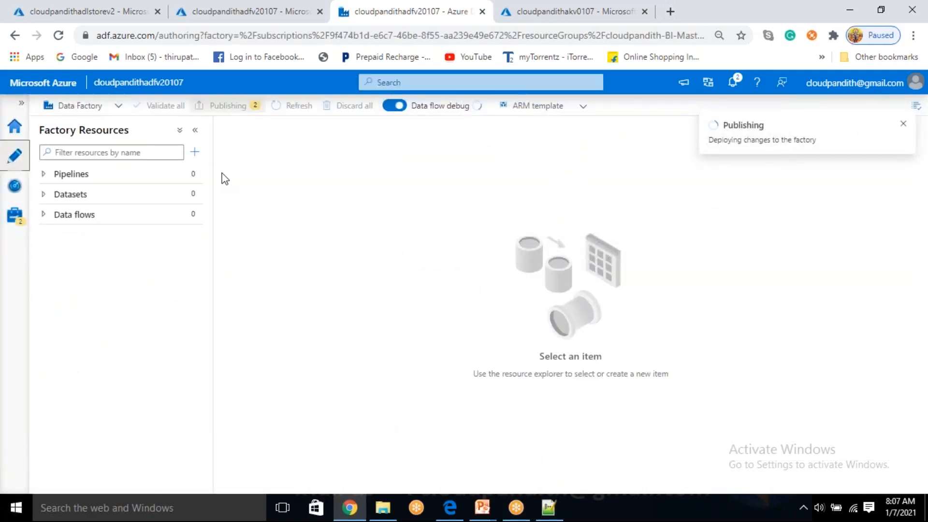
pyautogui.click(195, 152)
pyautogui.click(212, 172)
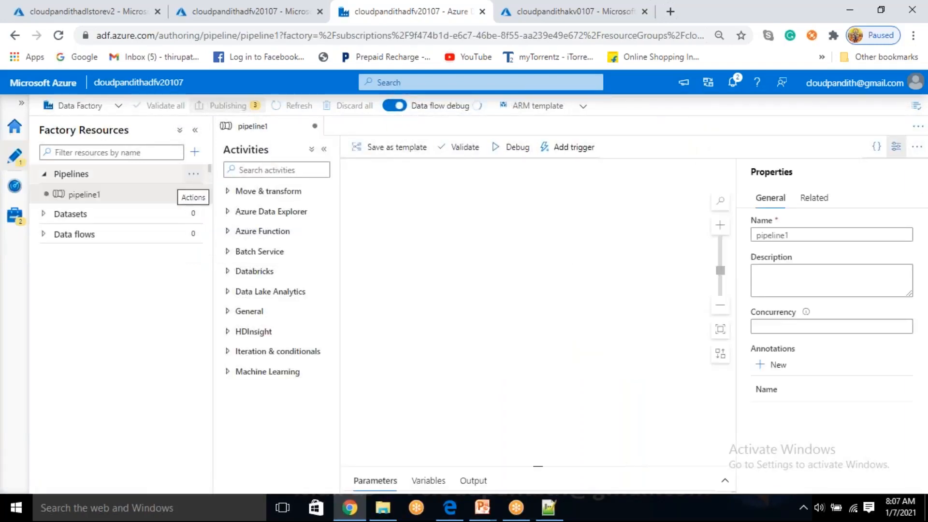
pyautogui.click(193, 194)
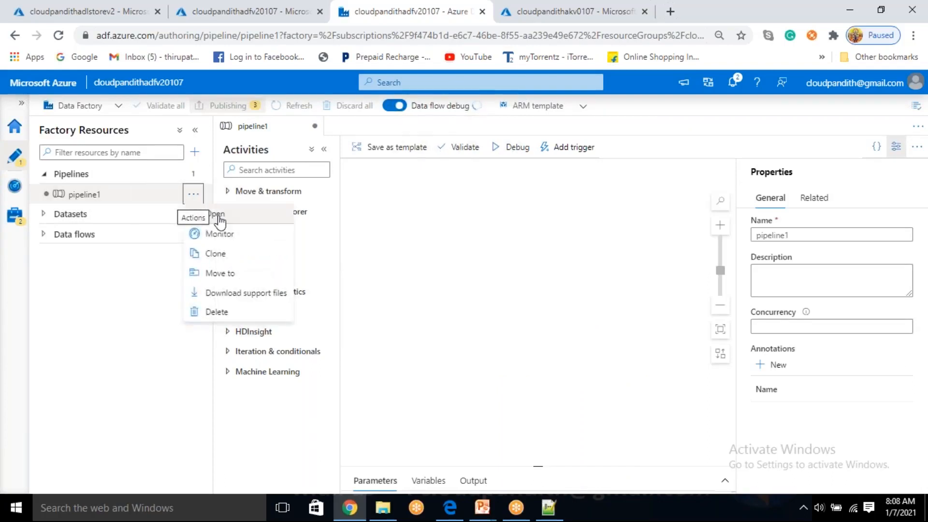
pyautogui.click(221, 314)
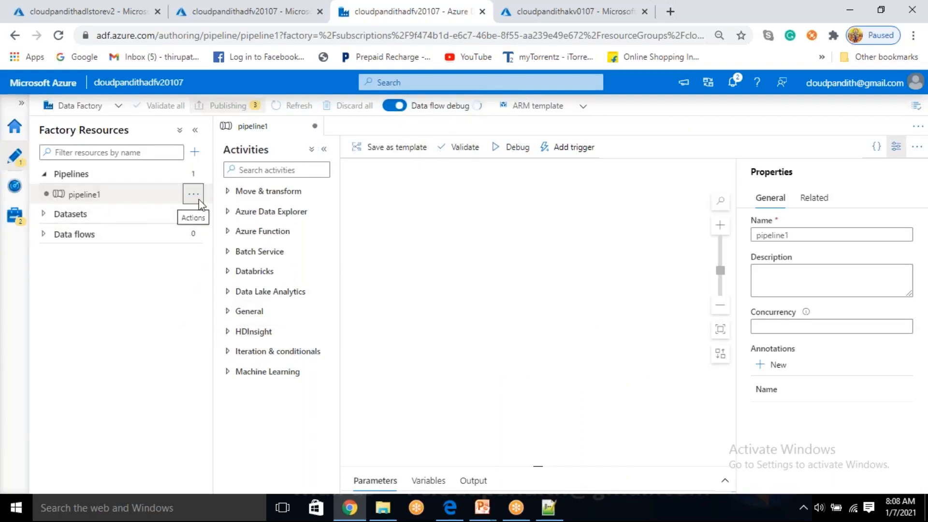
pyautogui.click(194, 194)
pyautogui.click(211, 314)
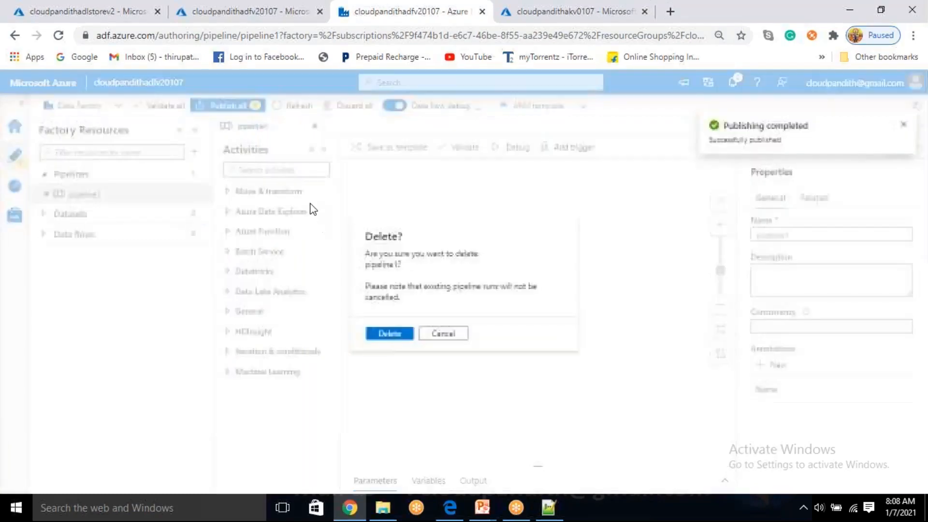
pyautogui.click(374, 330)
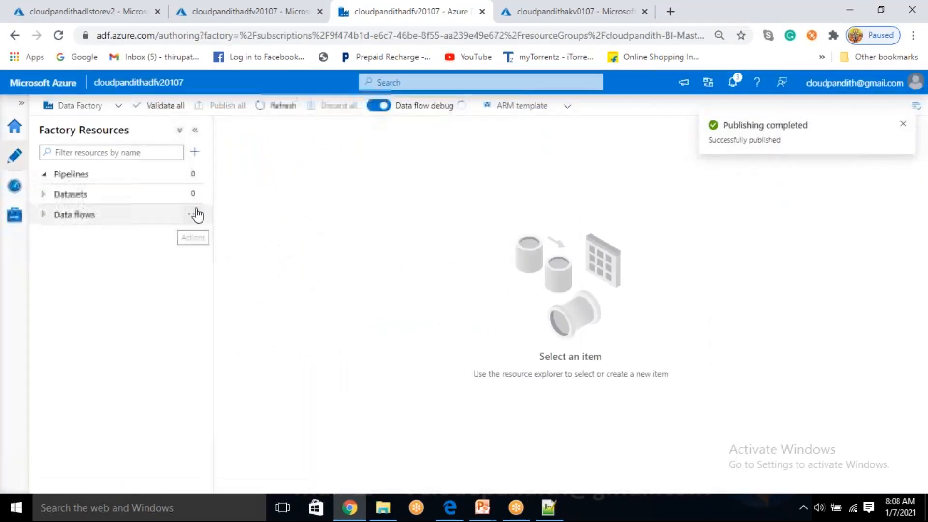
# Start a new dataset on Azure Data Lake Storage Gen2 with the DelimitedText format.
pyautogui.click(194, 194)
pyautogui.click(482, 196)
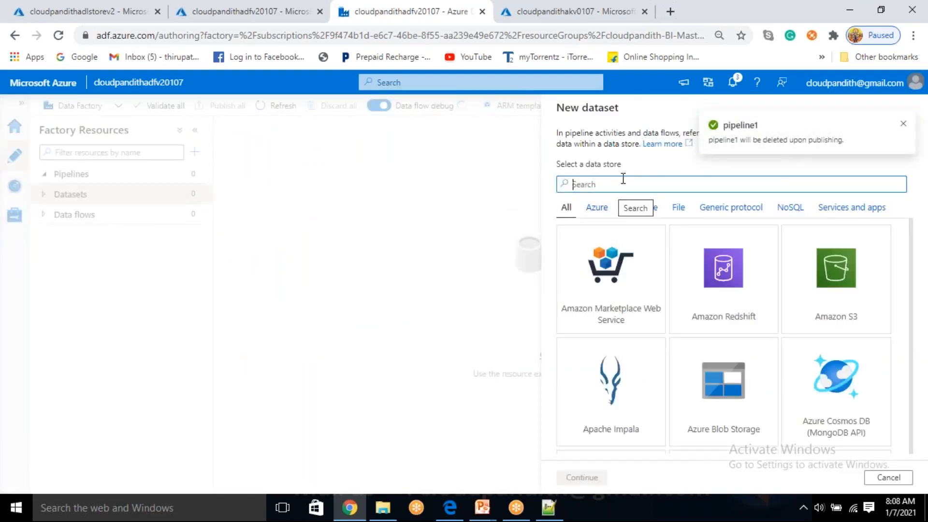
pyautogui.write('gen2')
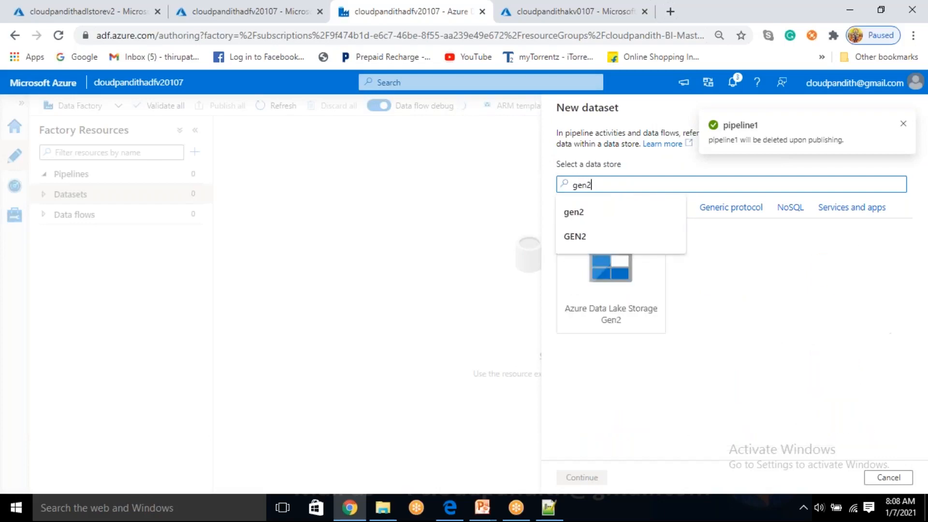
pyautogui.click(613, 319)
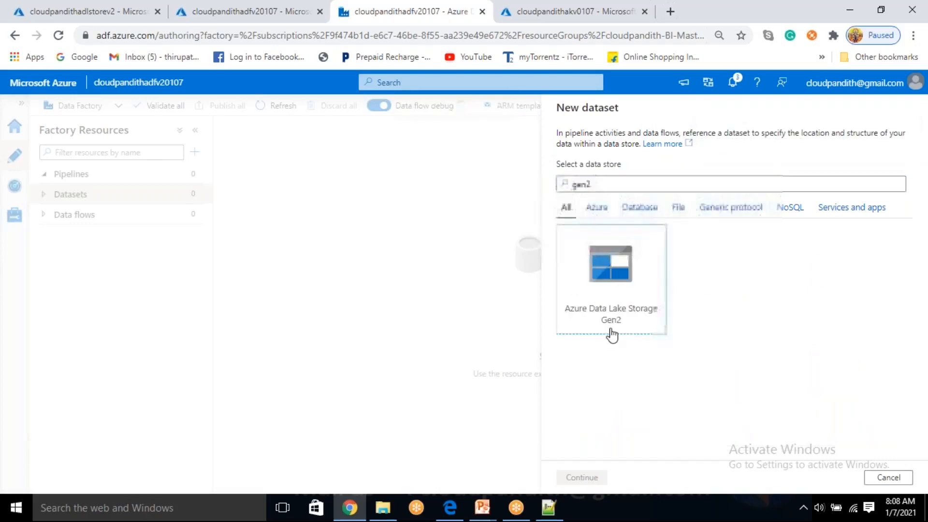
pyautogui.doubleClick(611, 295)
pyautogui.click(840, 228)
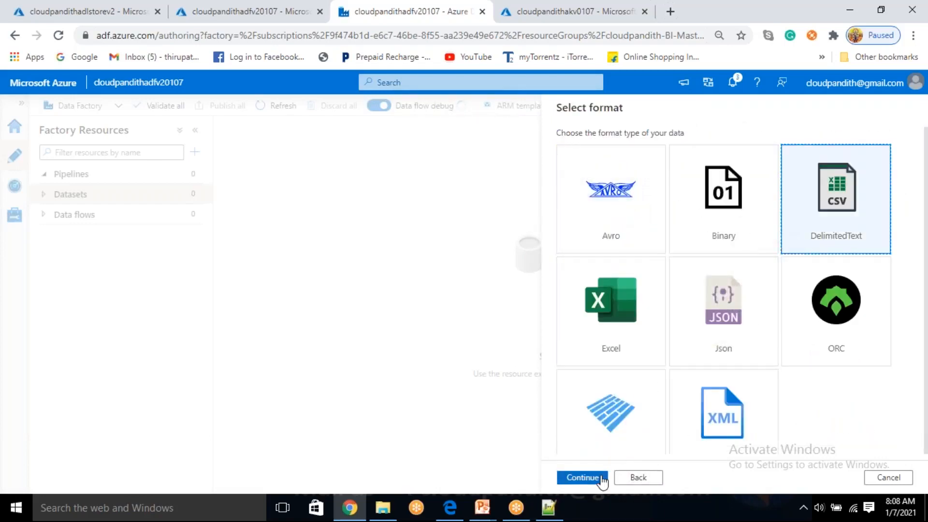
pyautogui.click(576, 476)
# Name the dataset DS_ADLSGen2_pivotinput, link it to LS_ADLSGen2 and treat the first row as header.
pyautogui.hotkey('ctrl', 'a')
pyautogui.press('BackSpace')
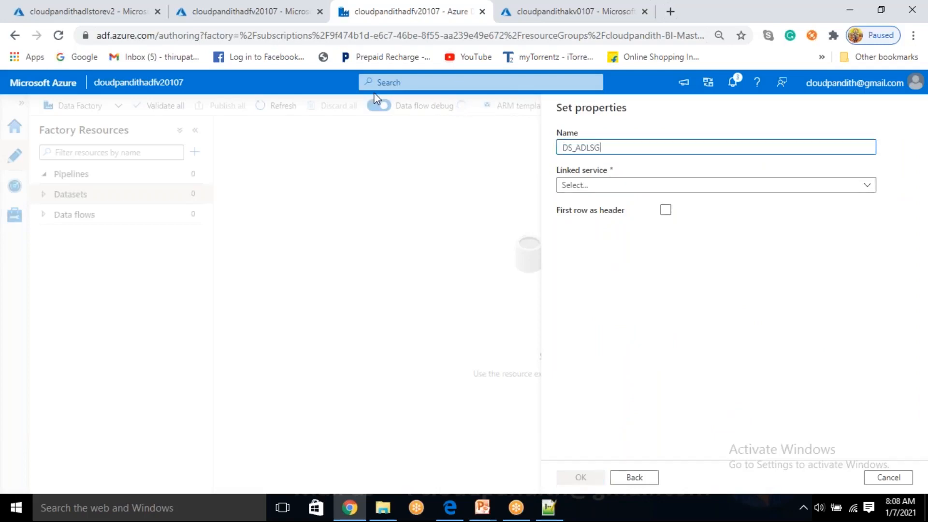
pyautogui.write('DS_ADLSGen2_pivotinput')
pyautogui.click(636, 191)
pyautogui.click(616, 263)
pyautogui.click(665, 242)
# Set the dataset's file path to pivot.csv in the inputpivot folder and create the dataset.
pyautogui.click(880, 221)
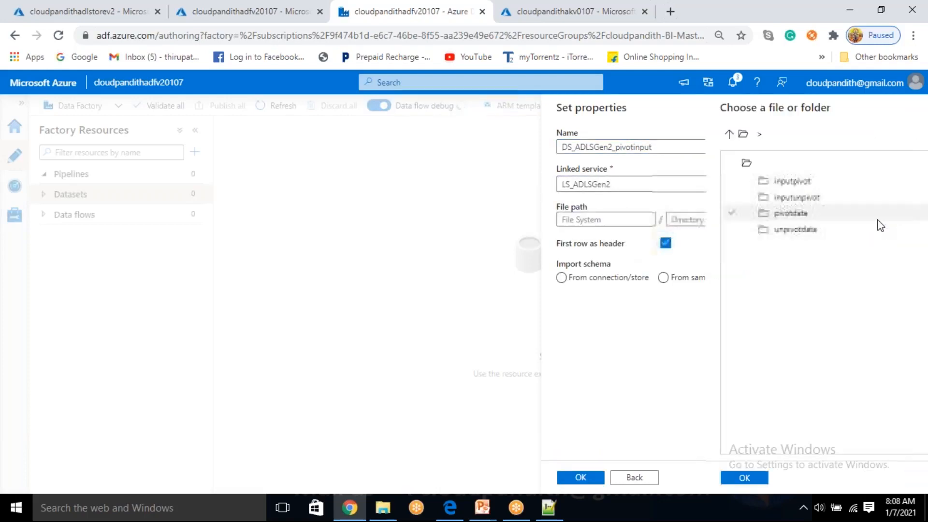
pyautogui.doubleClick(639, 184)
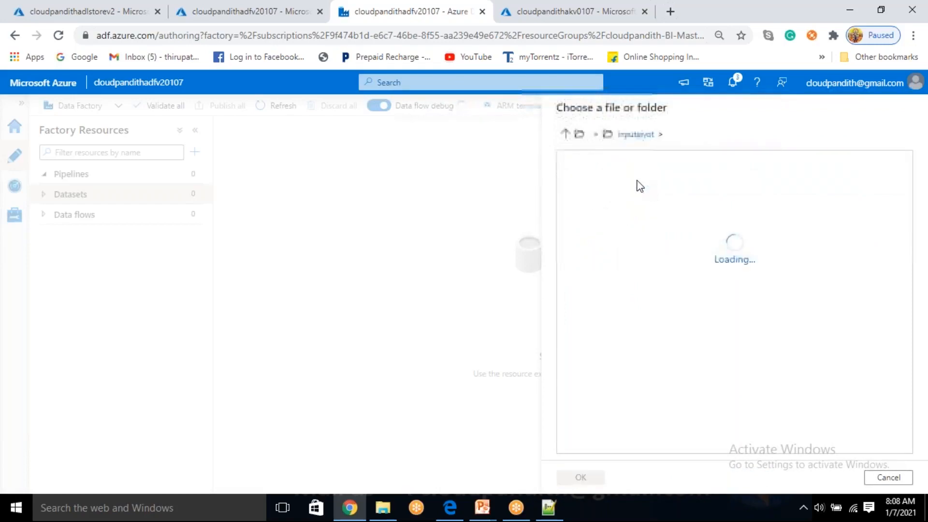
pyautogui.click(636, 183)
pyautogui.doubleClick(636, 182)
pyautogui.click(580, 477)
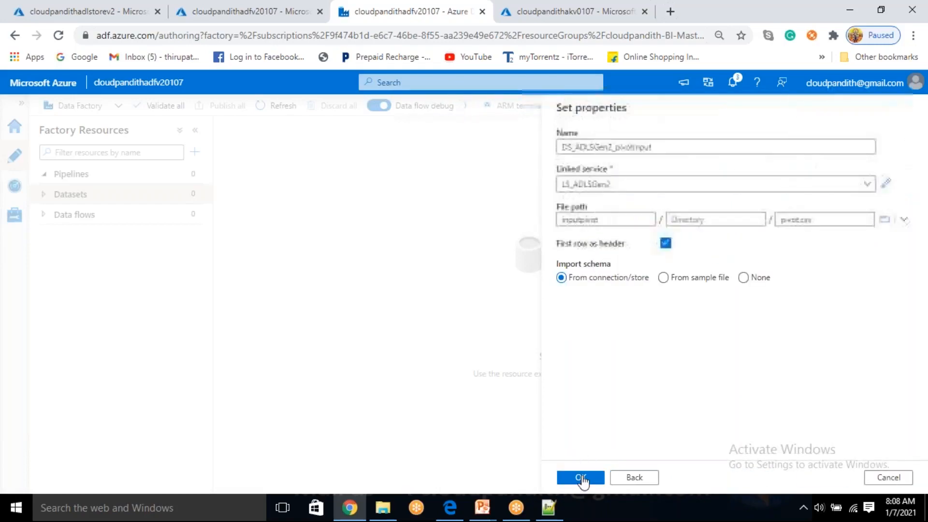
pyautogui.click(584, 479)
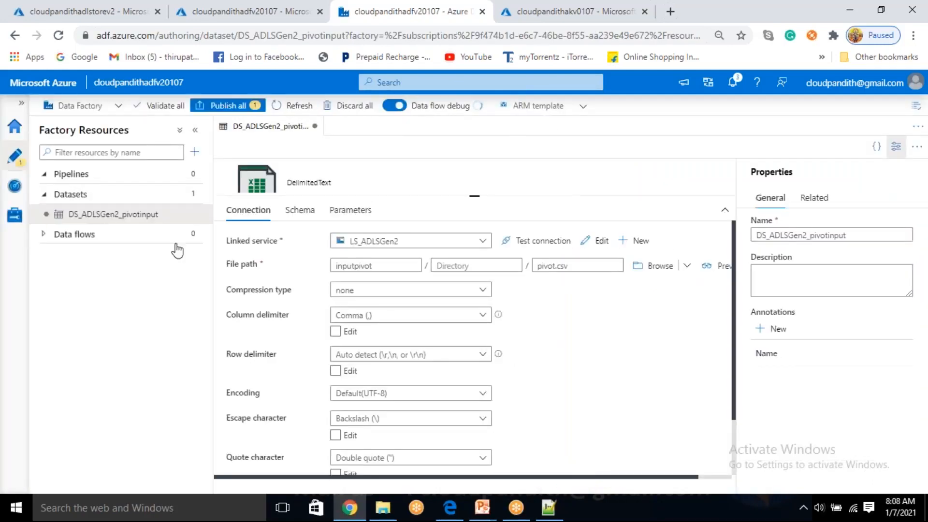
# Start a second dataset on Azure Data Lake Storage Gen2 with the DelimitedText format.
pyautogui.click(193, 194)
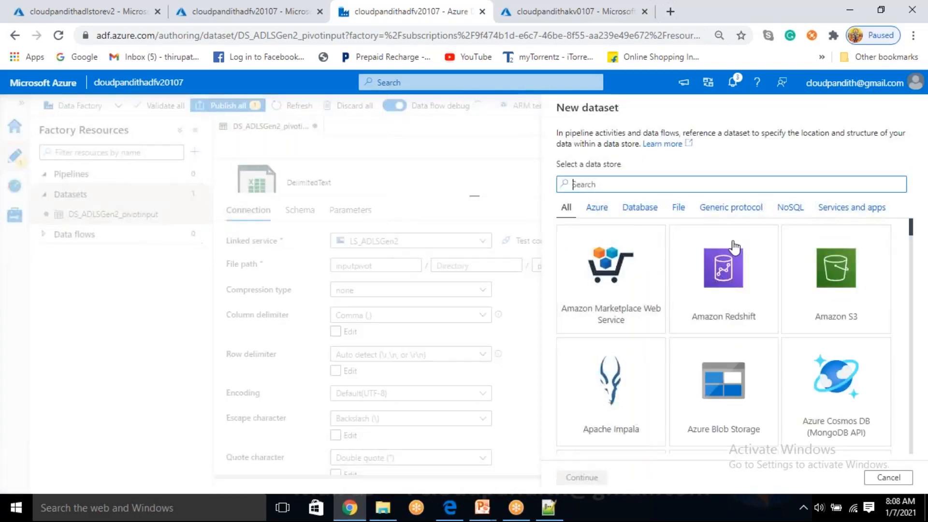
pyautogui.write('gen2')
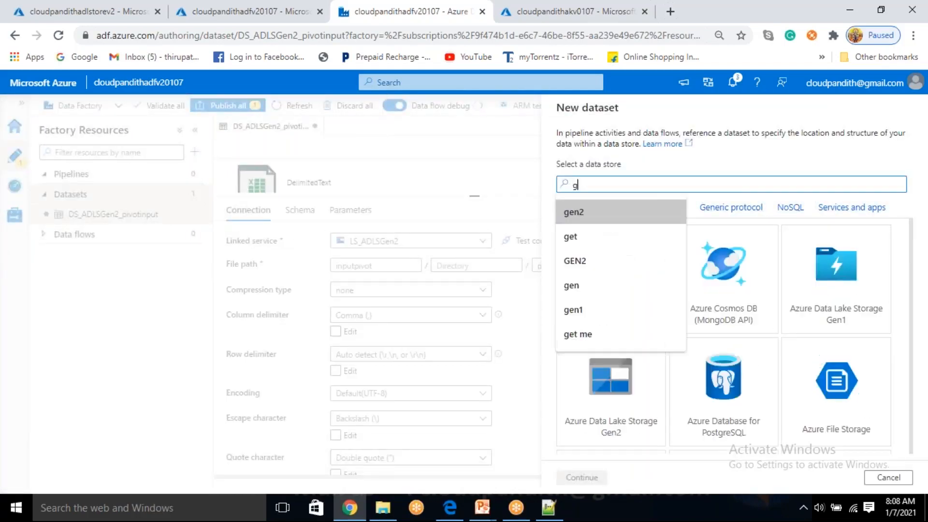
pyautogui.click(640, 301)
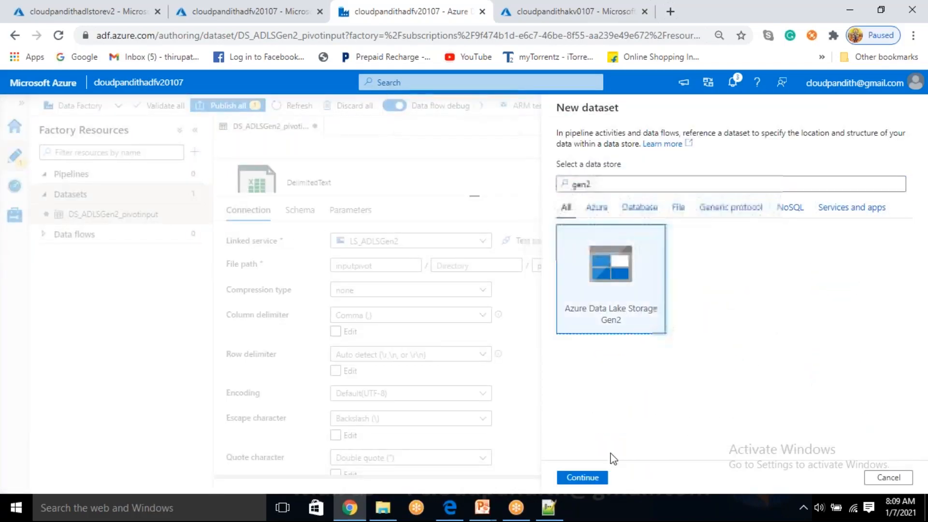
pyautogui.click(585, 478)
pyautogui.click(850, 250)
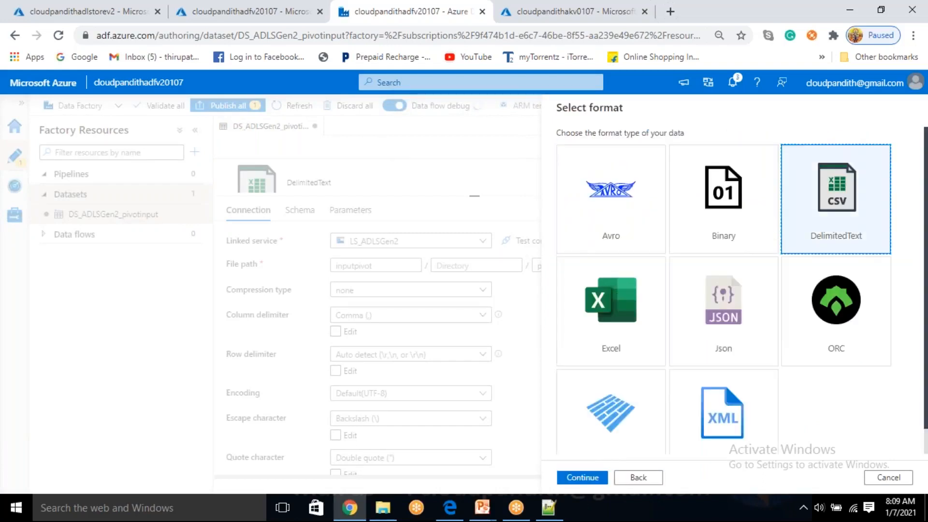
pyautogui.click(594, 479)
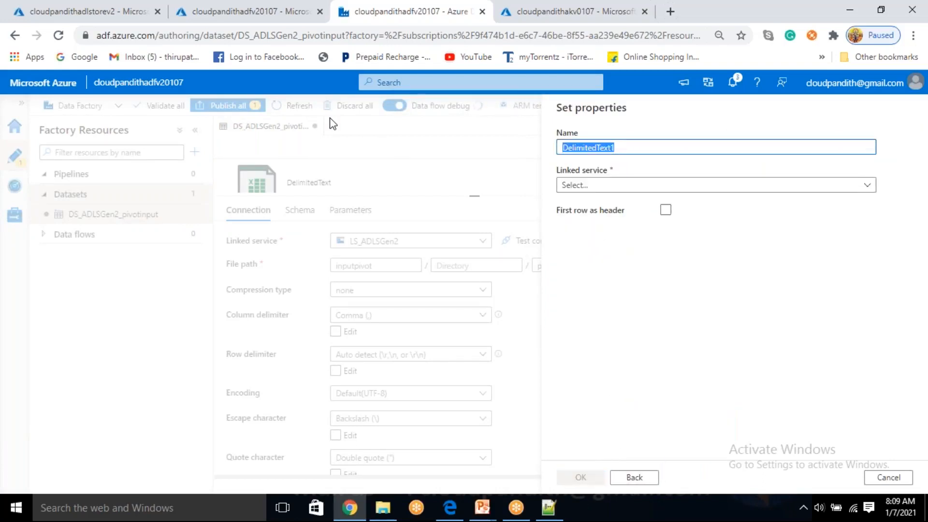
# Name the dataset DS_ADLSGen2_Pivotoutput, link it to LS_ADLSGen2 and treat the first row as header.
pyautogui.write('DS_ADLSGen2_Pivotoutput')
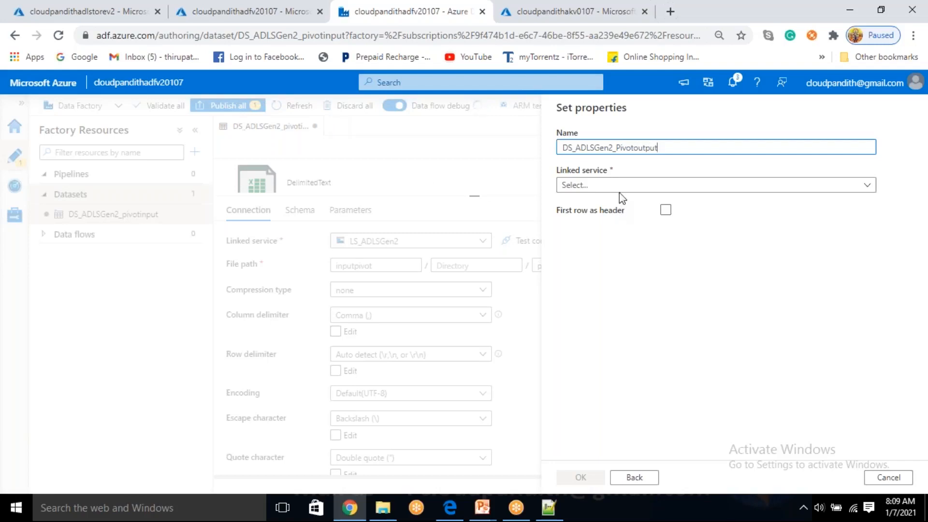
pyautogui.click(619, 185)
pyautogui.click(606, 267)
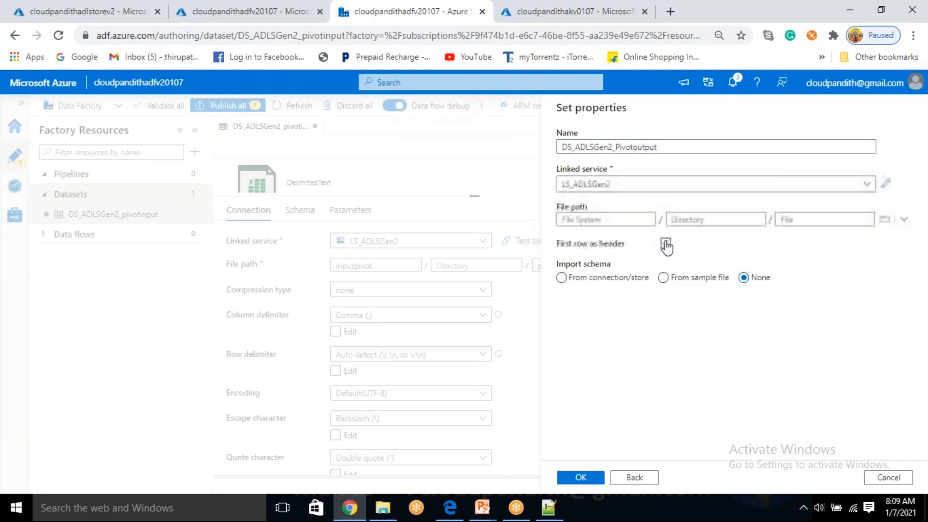
pyautogui.click(666, 244)
# Set the output dataset's file path to the pivotdata folder and create the dataset.
pyautogui.click(882, 222)
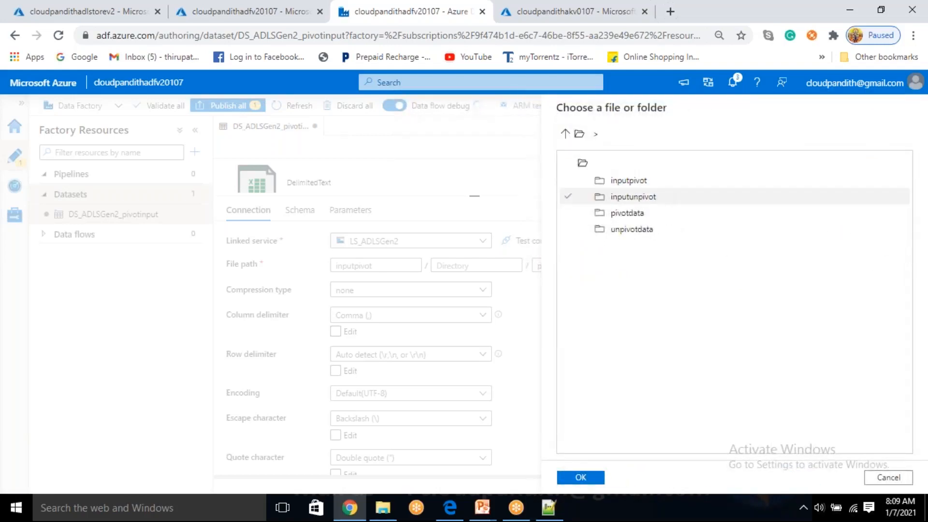
pyautogui.doubleClick(642, 213)
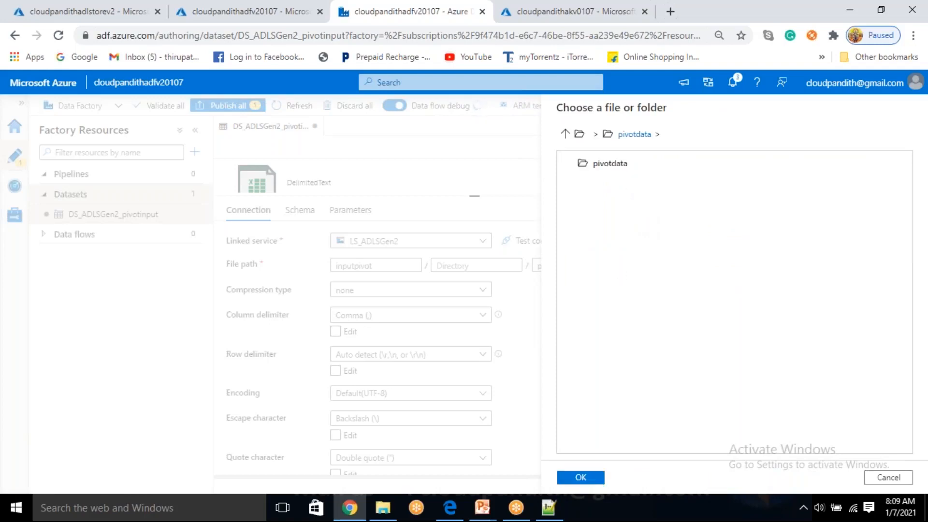
pyautogui.click(583, 477)
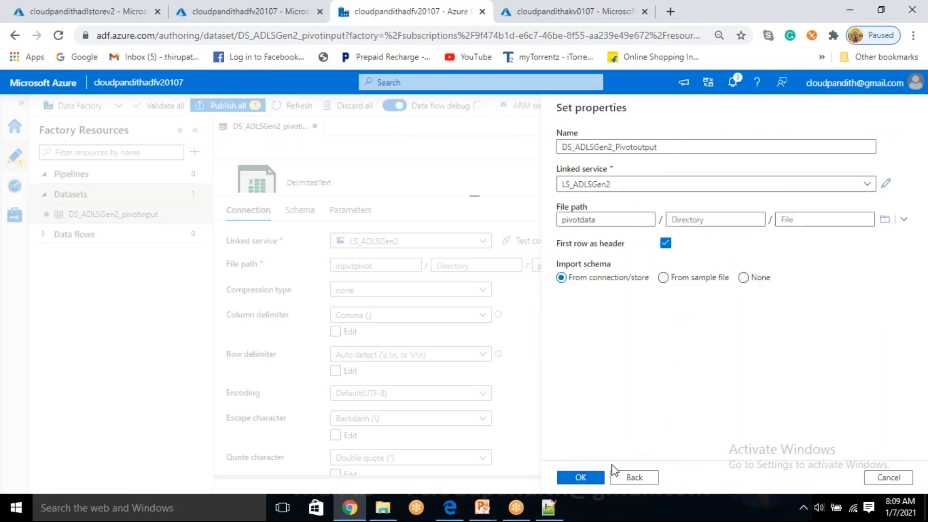
pyautogui.click(599, 478)
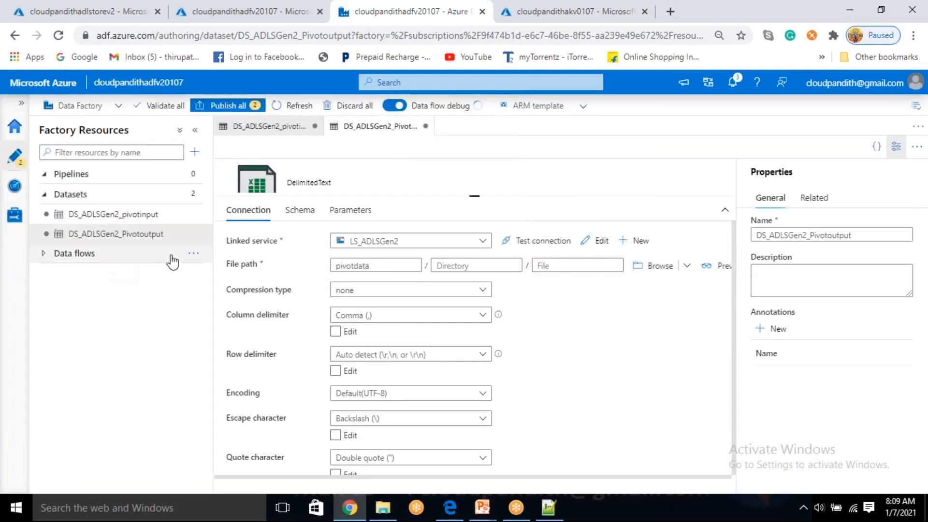
# Create a mapping data flow of the Data flow type and dismiss its introductory tip about adding a source.
pyautogui.click(192, 255)
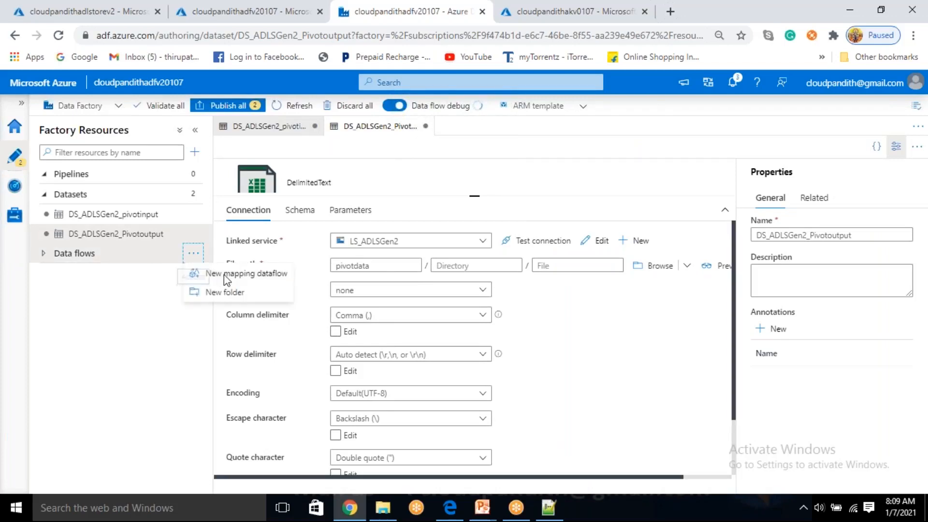
pyautogui.click(246, 273)
pyautogui.click(674, 207)
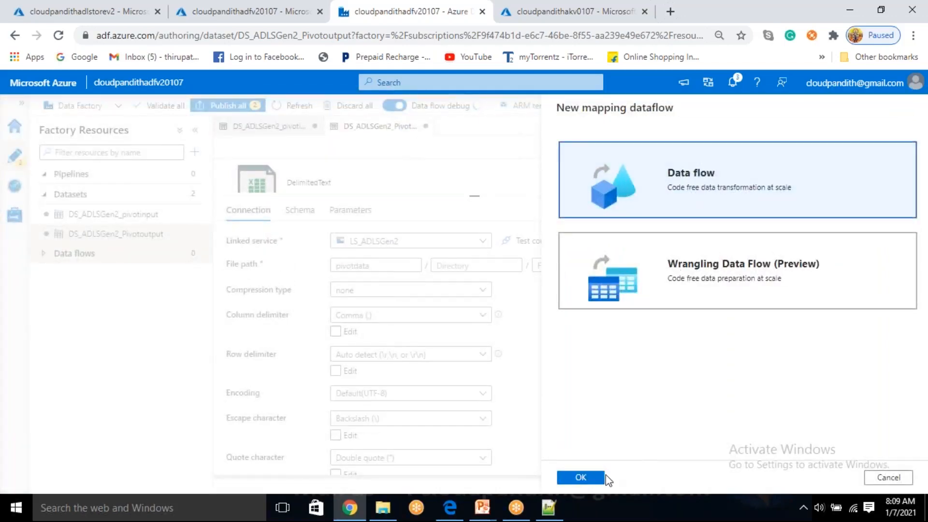
pyautogui.click(593, 483)
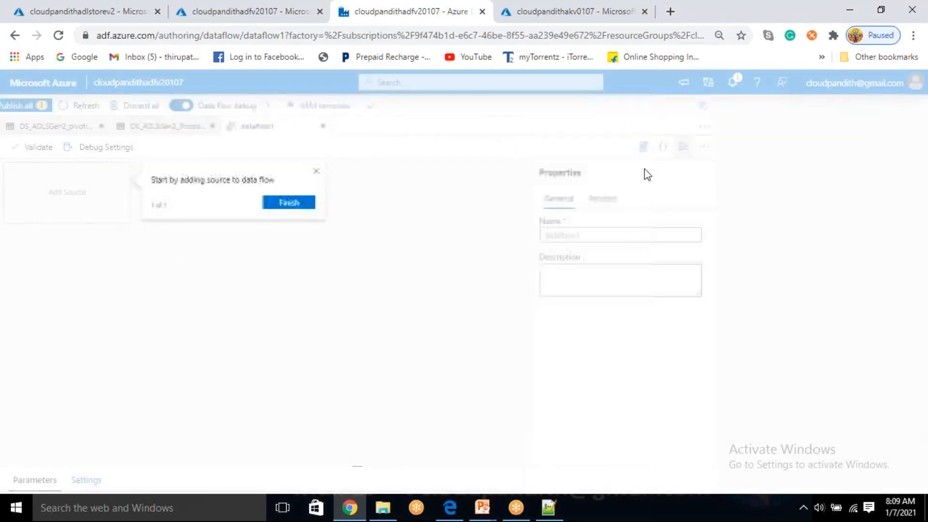
pyautogui.click(291, 205)
pyautogui.moveTo(627, 238); pyautogui.dragTo(252, 173)
pyautogui.click(252, 173)
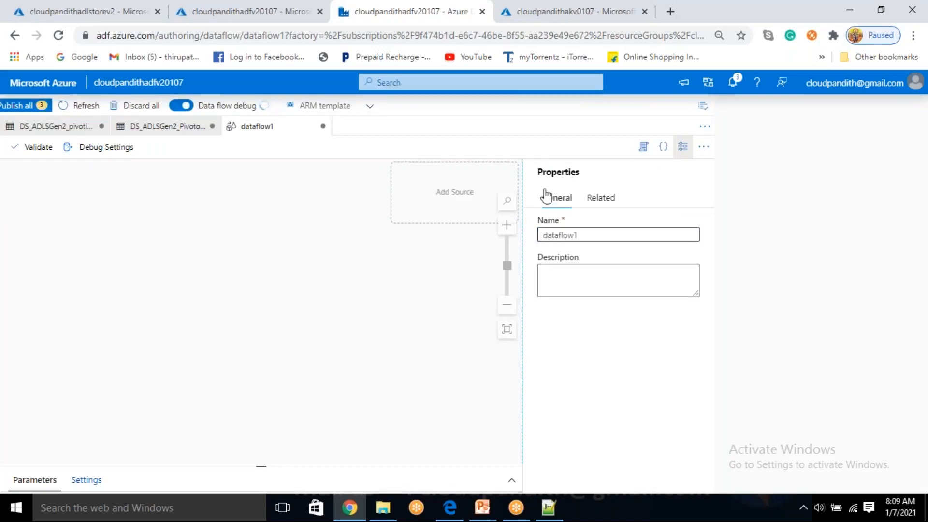
# Rename the data flow as dataflow_pivot, check the notifications and hide the data flow's properties.
pyautogui.click(583, 233)
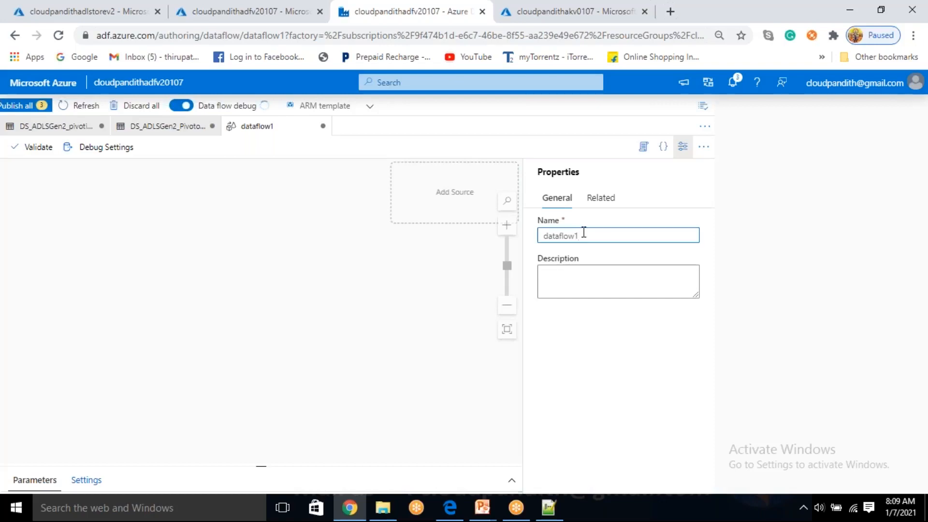
pyautogui.write('_pivot')
pyautogui.click(736, 86)
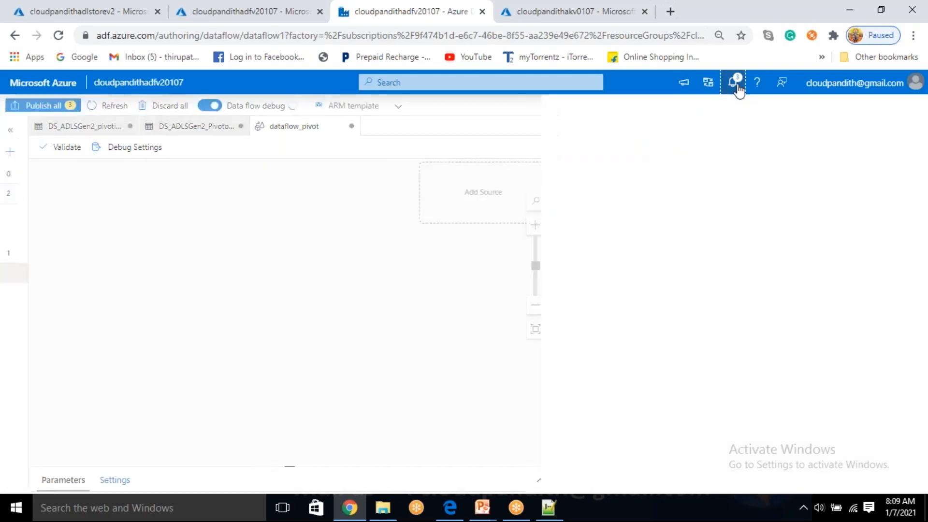
pyautogui.click(735, 90)
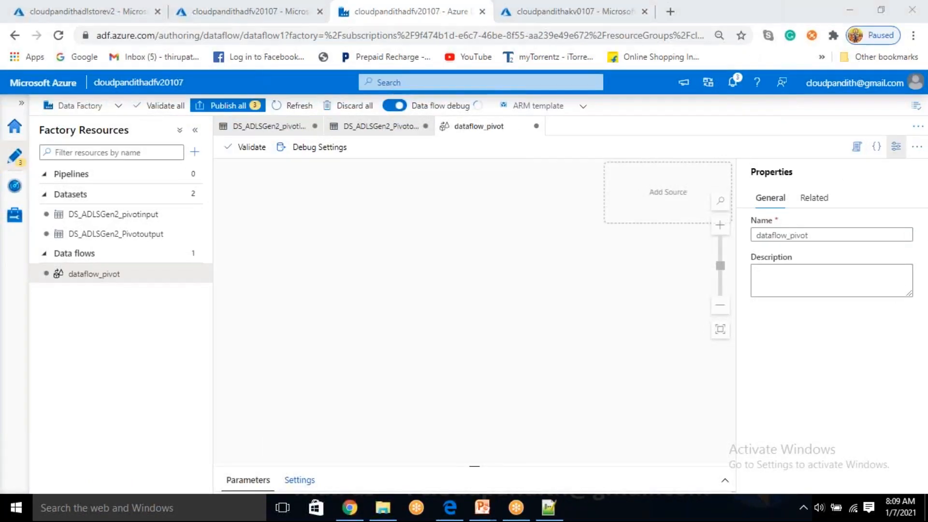
pyautogui.click(896, 146)
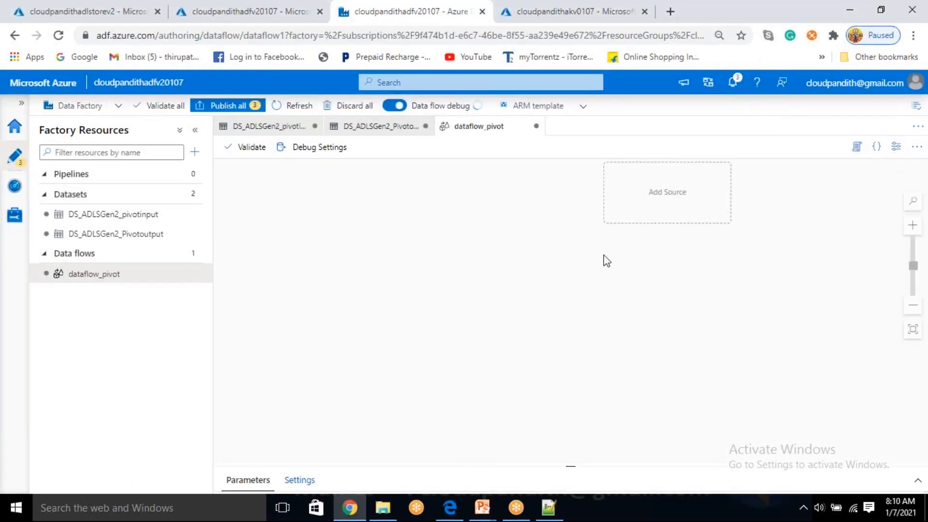
# Add a source to the data flow, dismiss its tips and set its dataset to DS_ADLSGen2_pivotinput.
pyautogui.click(668, 194)
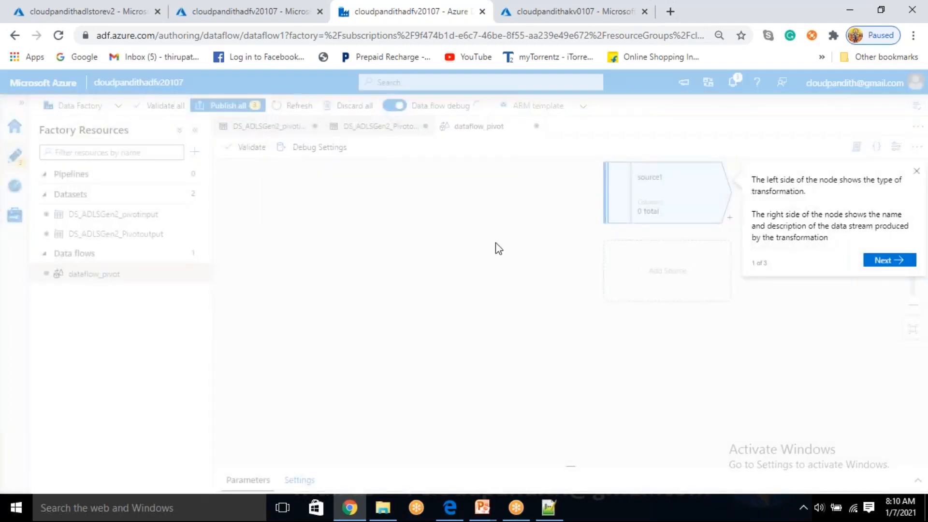
pyautogui.click(917, 172)
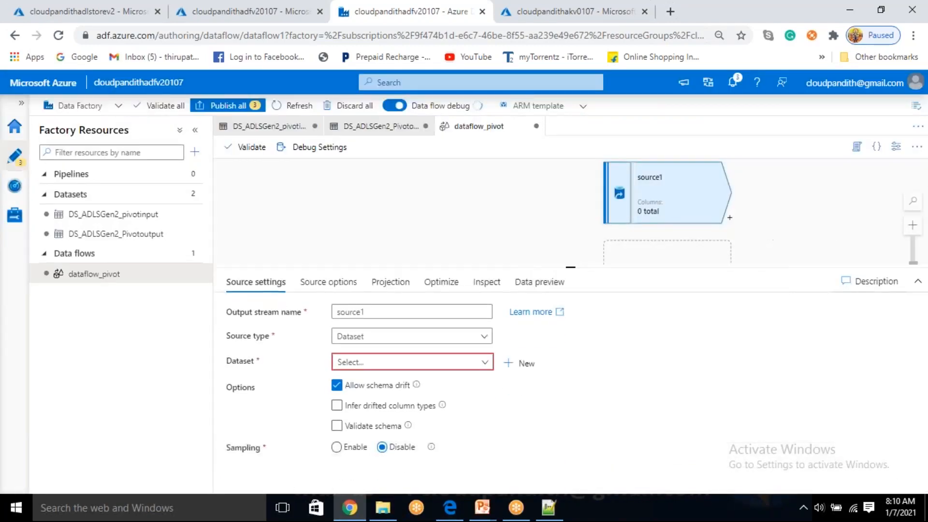
pyautogui.click(451, 225)
pyautogui.click(393, 206)
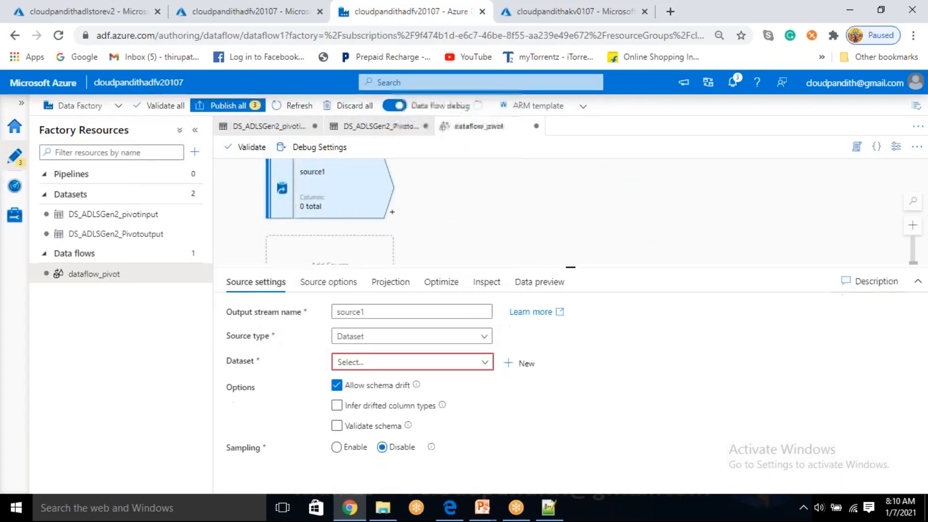
pyautogui.click(379, 366)
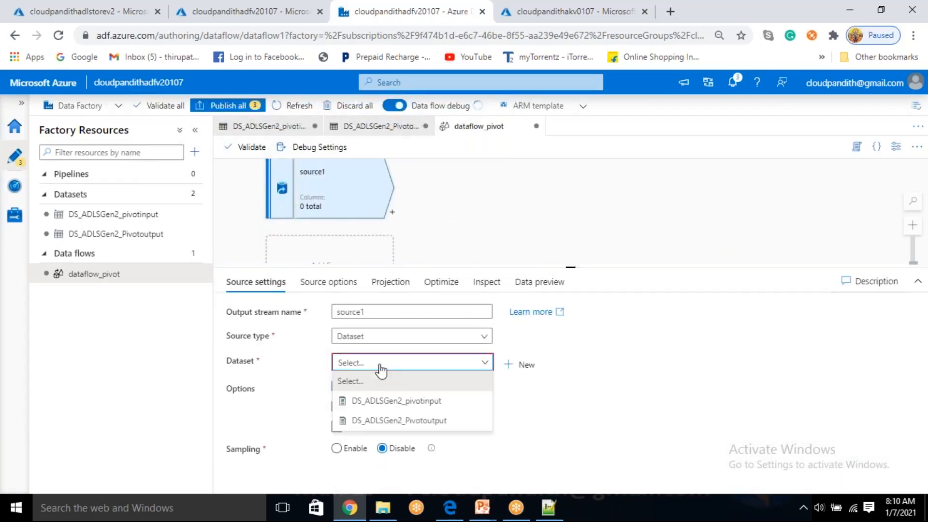
pyautogui.click(392, 400)
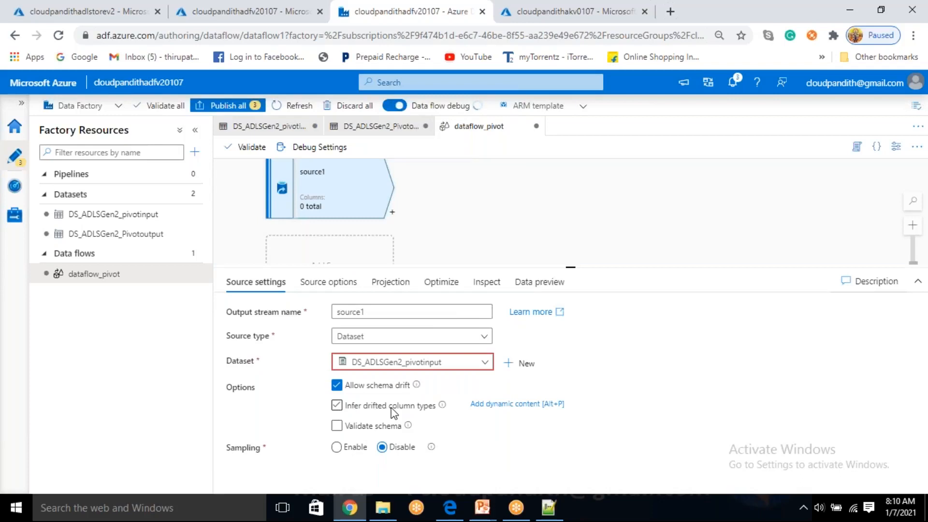
pyautogui.click(392, 409)
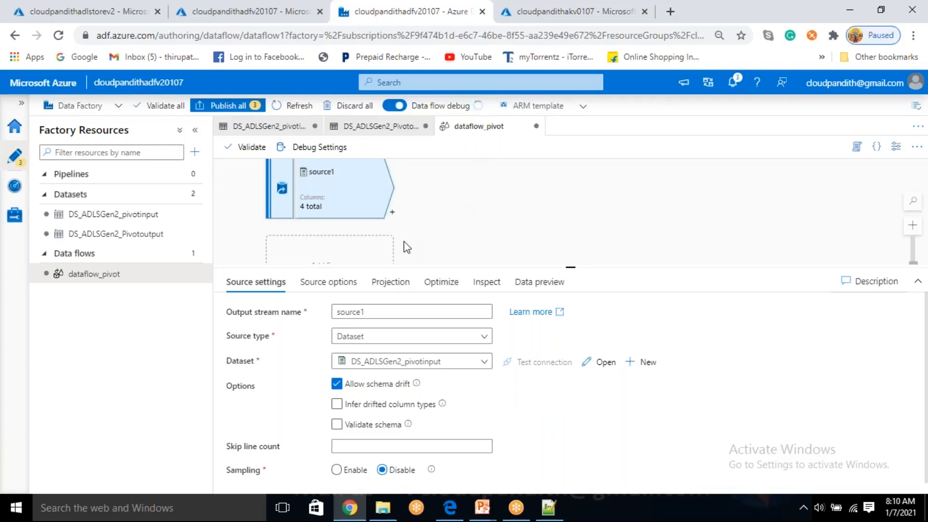
# Check the source's data preview status and review the column types in its projection.
pyautogui.click(535, 296)
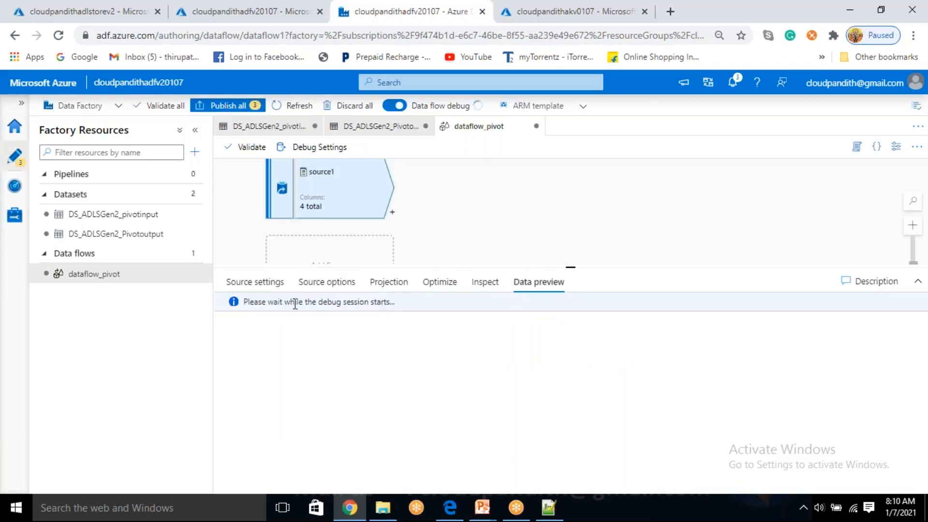
pyautogui.moveTo(295, 302); pyautogui.dragTo(382, 310)
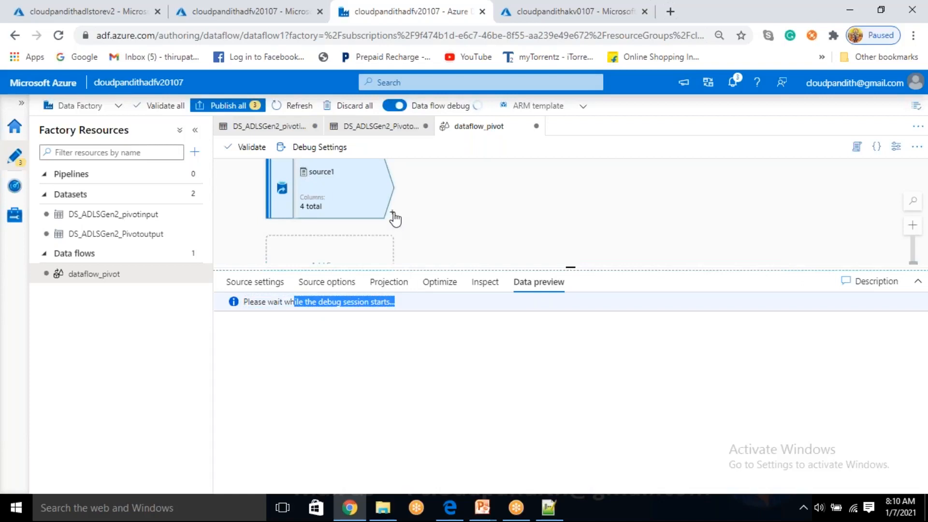
pyautogui.click(392, 213)
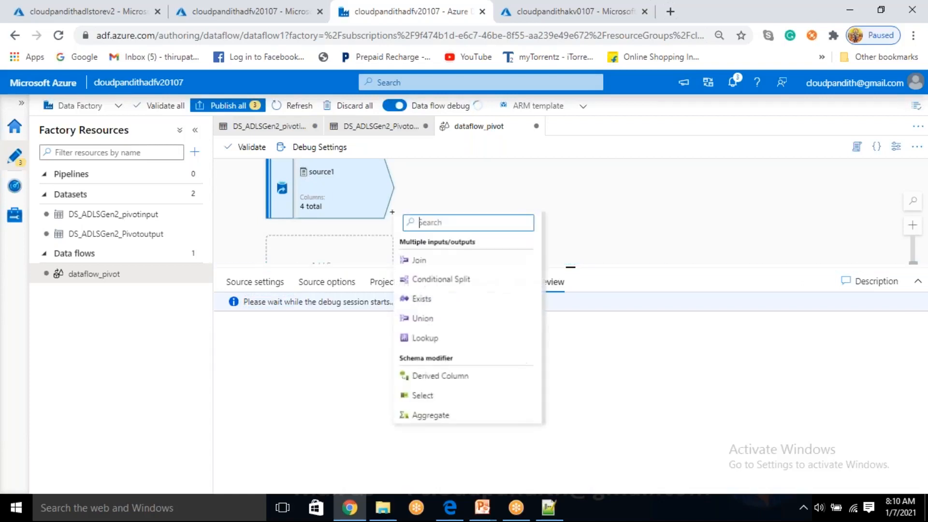
pyautogui.scroll(-3, 482, 330)
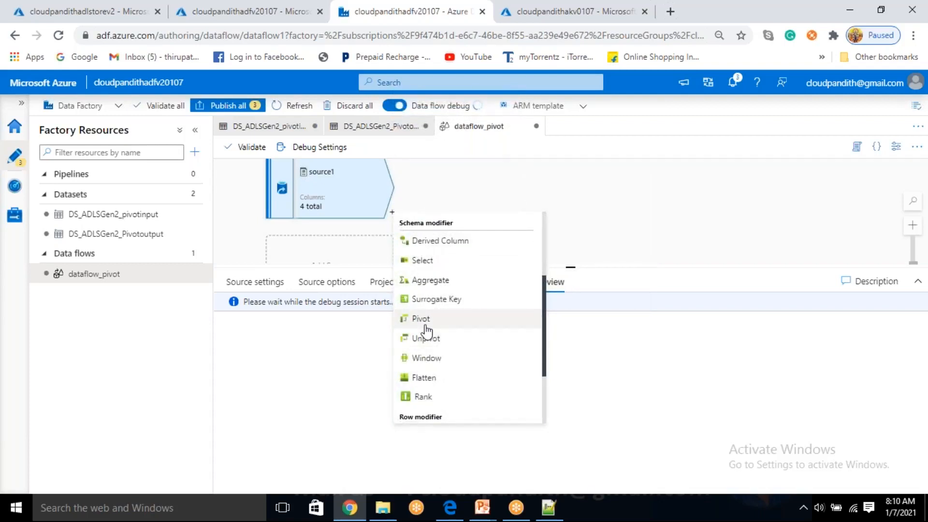
pyautogui.click(388, 284)
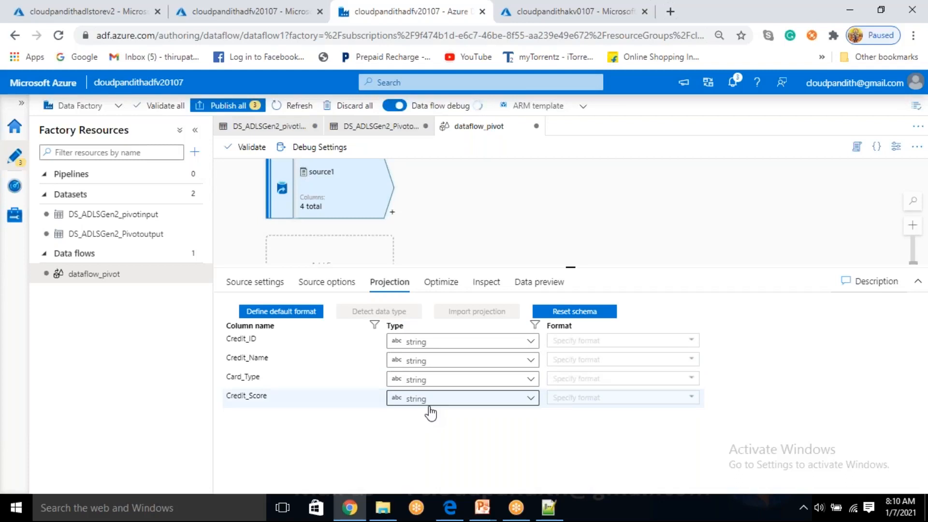
pyautogui.moveTo(455, 219); pyautogui.dragTo(455, 239)
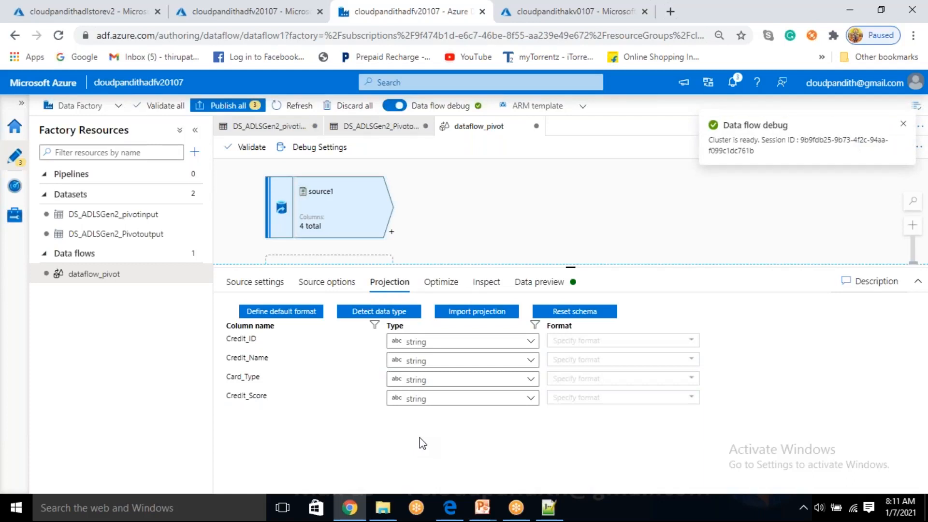
# Preview the source's data and examine the fetched rows, including the Credit_ID and Credit_Name columns.
pyautogui.click(538, 281)
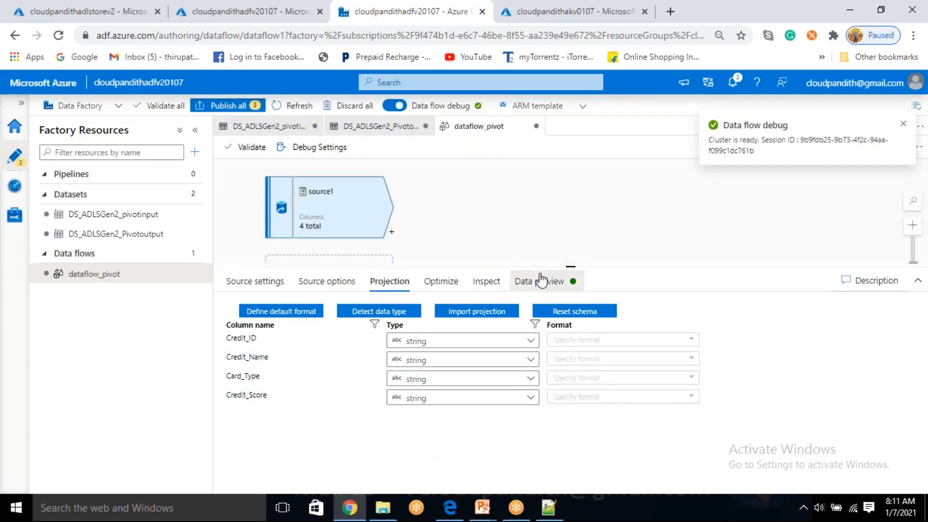
pyautogui.click(257, 332)
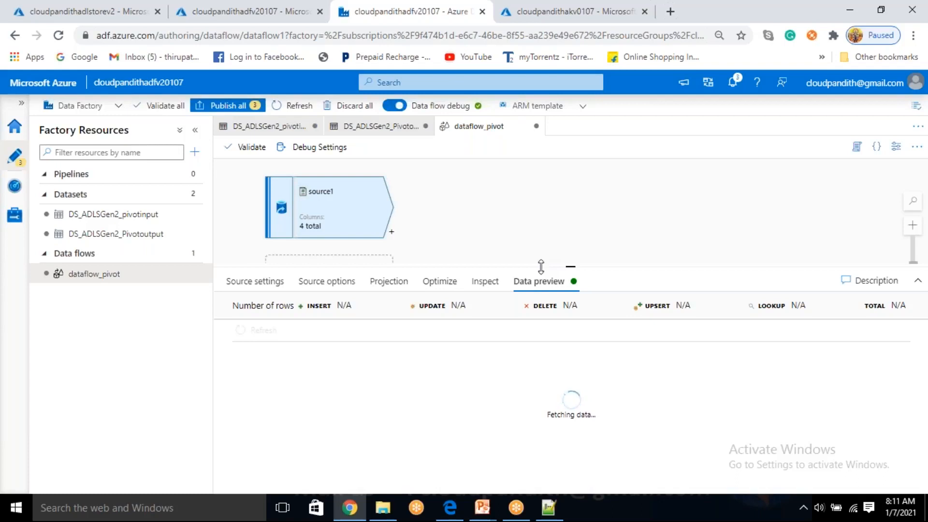
pyautogui.moveTo(534, 267); pyautogui.dragTo(500, 270)
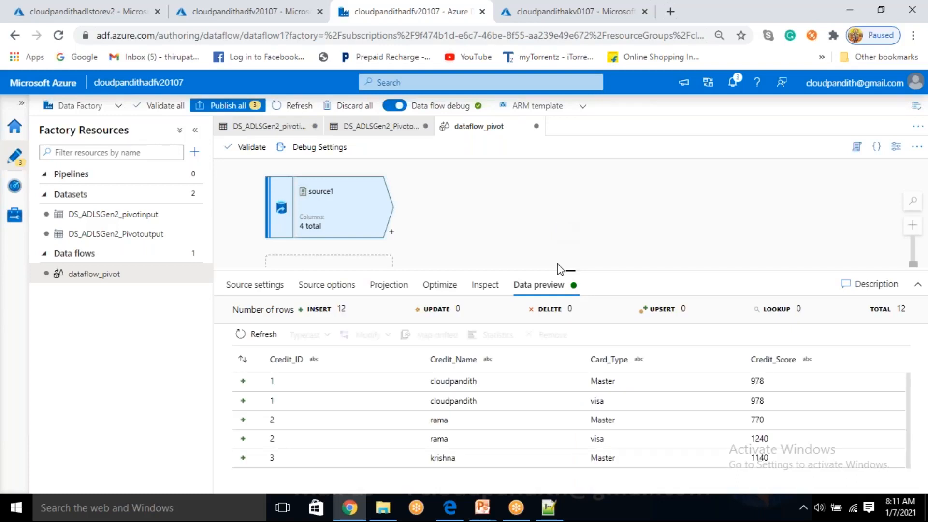
pyautogui.scroll(-2, 504, 415)
pyautogui.scroll(2, 504, 416)
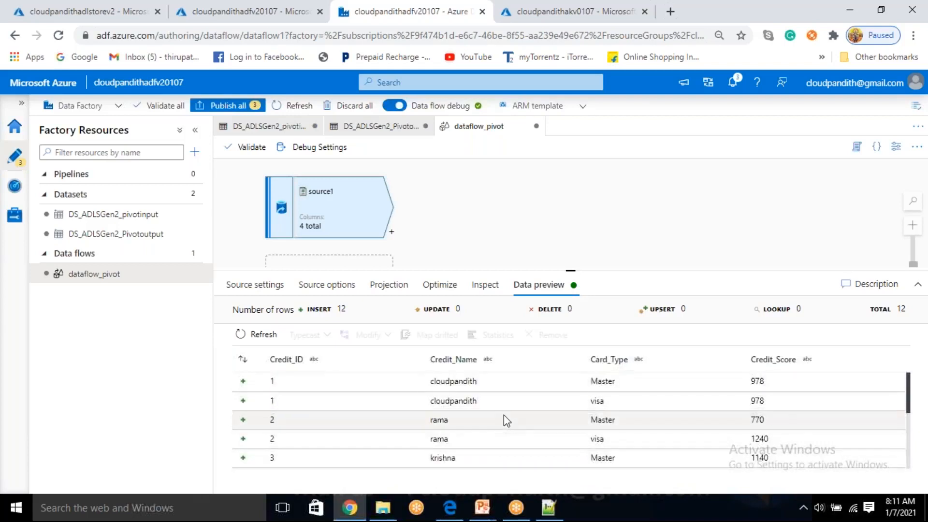
pyautogui.moveTo(269, 382); pyautogui.dragTo(286, 377)
pyautogui.moveTo(451, 380); pyautogui.dragTo(468, 381)
# Add a Pivot transformation after source1.
pyautogui.click(392, 232)
pyautogui.scroll(-2, 430, 338)
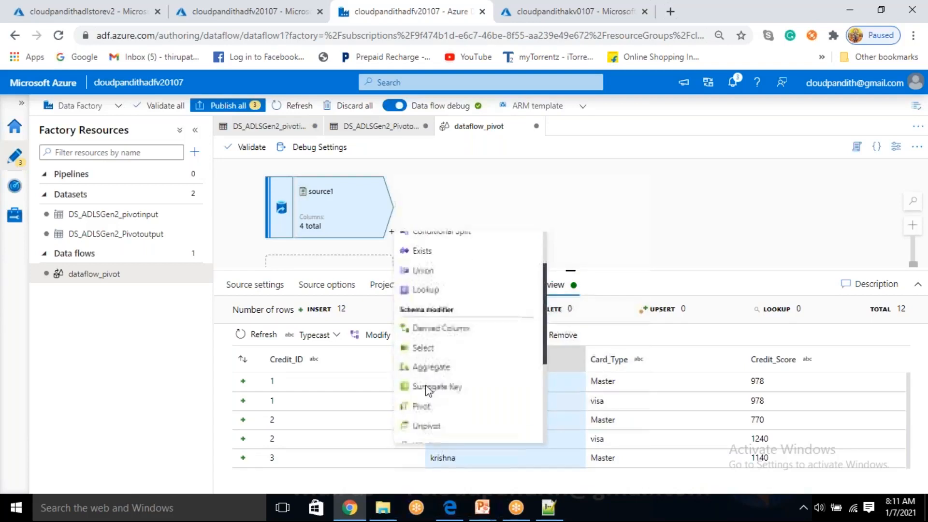
pyautogui.click(424, 407)
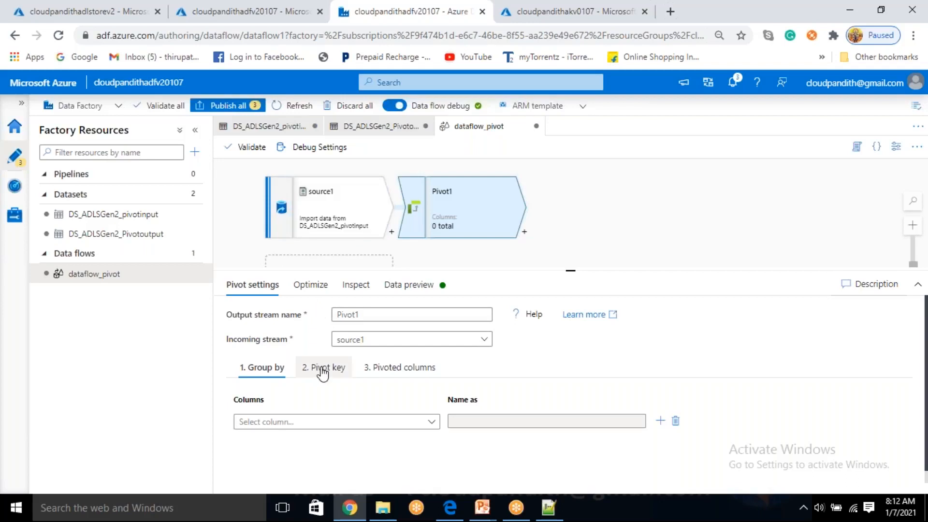
# Group the pivot by the Credit_ID and Credit_Name columns.
pyautogui.click(301, 424)
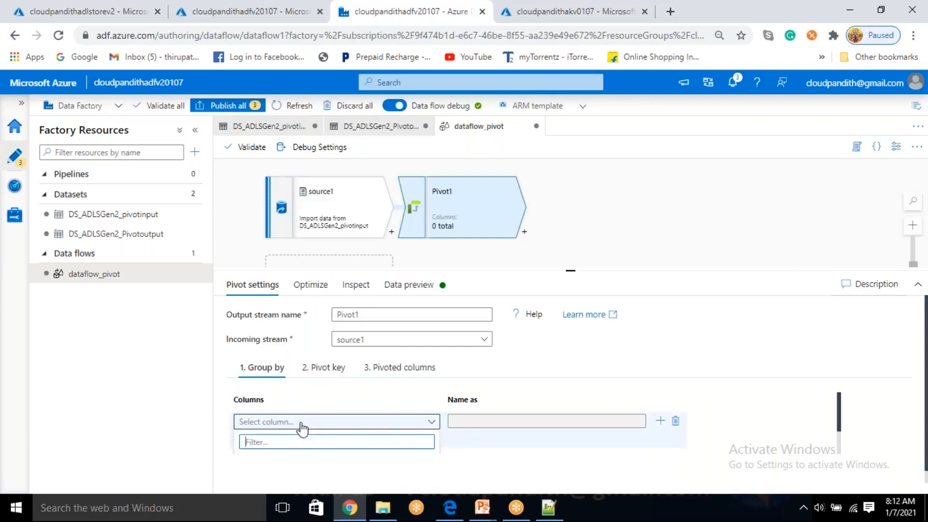
pyautogui.click(302, 429)
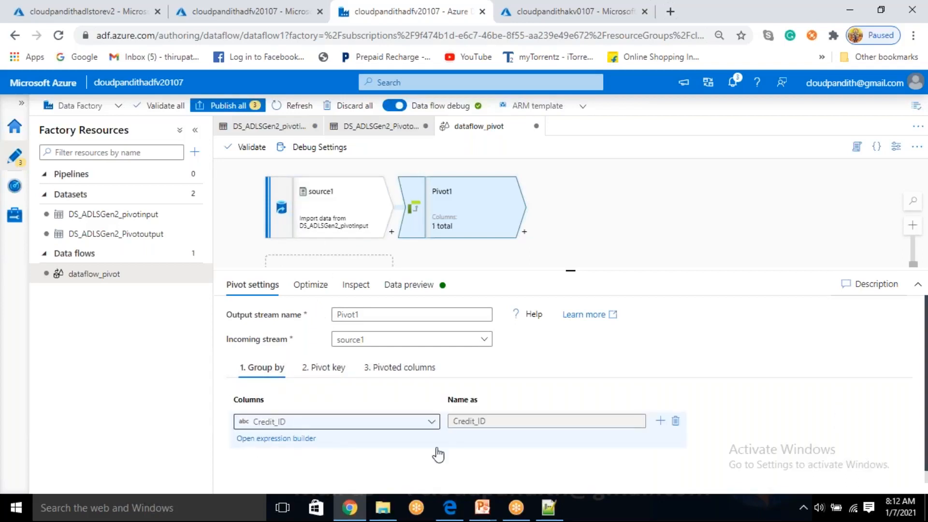
pyautogui.click(660, 420)
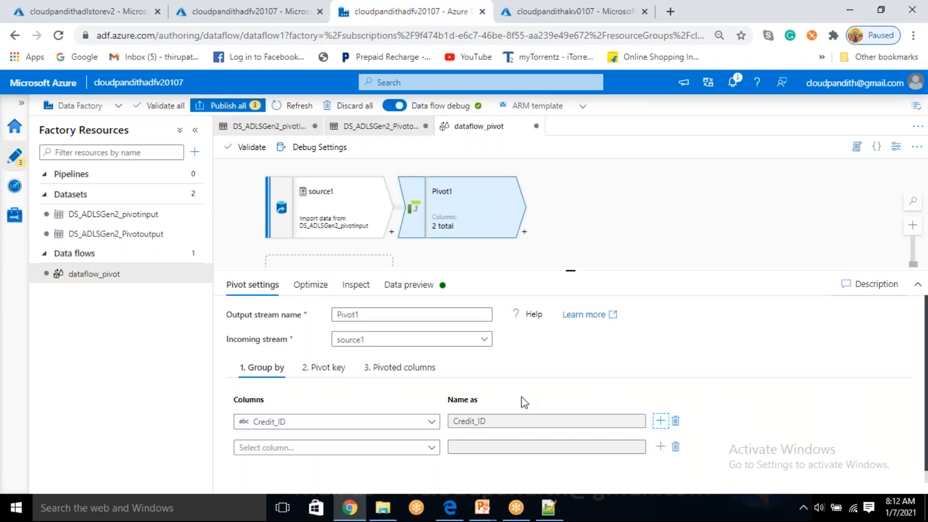
pyautogui.click(432, 435)
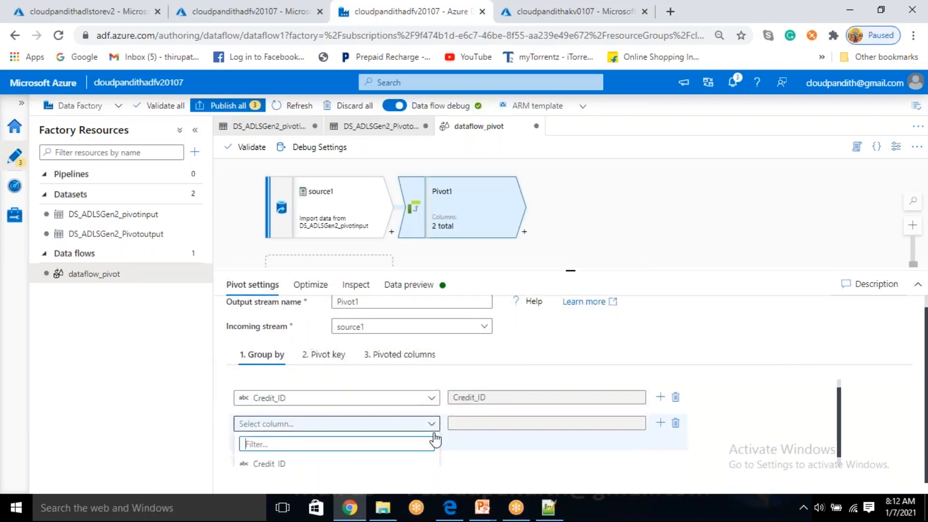
pyautogui.scroll(-1, 364, 459)
pyautogui.write('name')
pyautogui.click(364, 457)
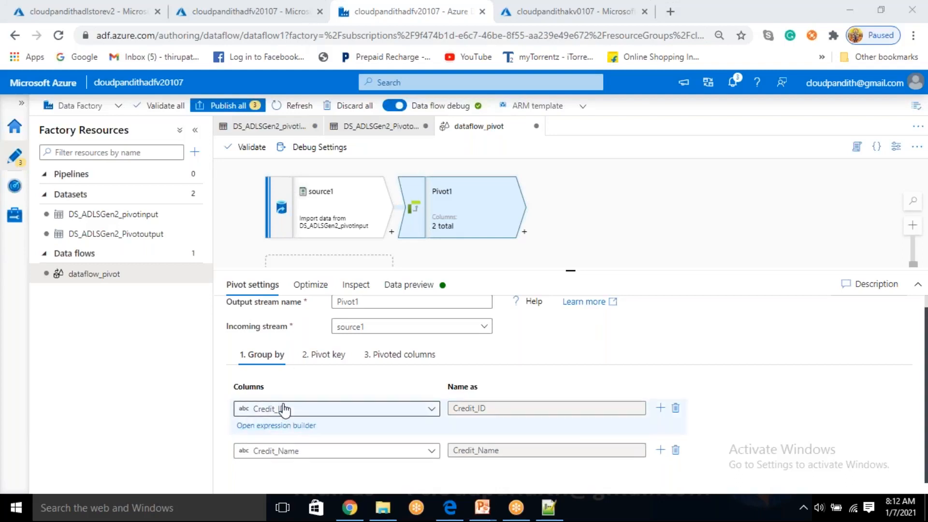
# Set the pivot key to the Card_Type column.
pyautogui.click(322, 357)
pyautogui.click(364, 389)
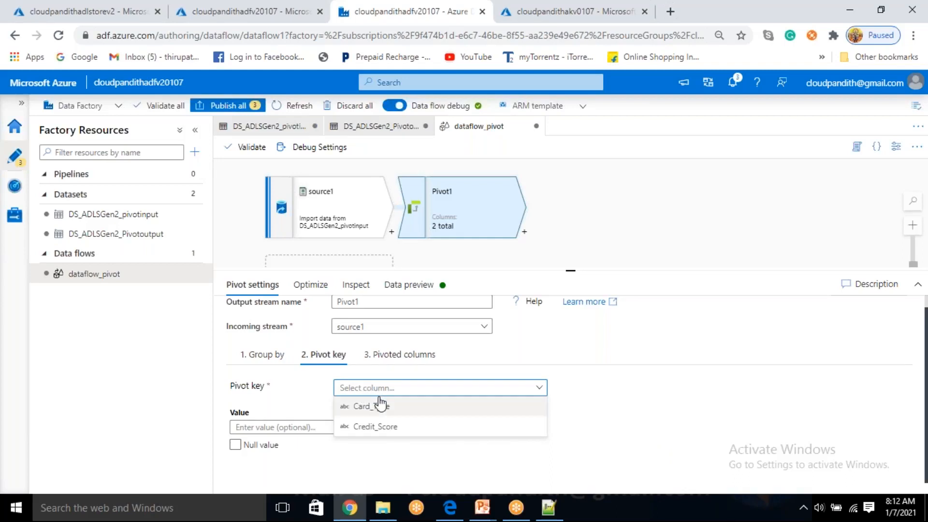
pyautogui.click(379, 406)
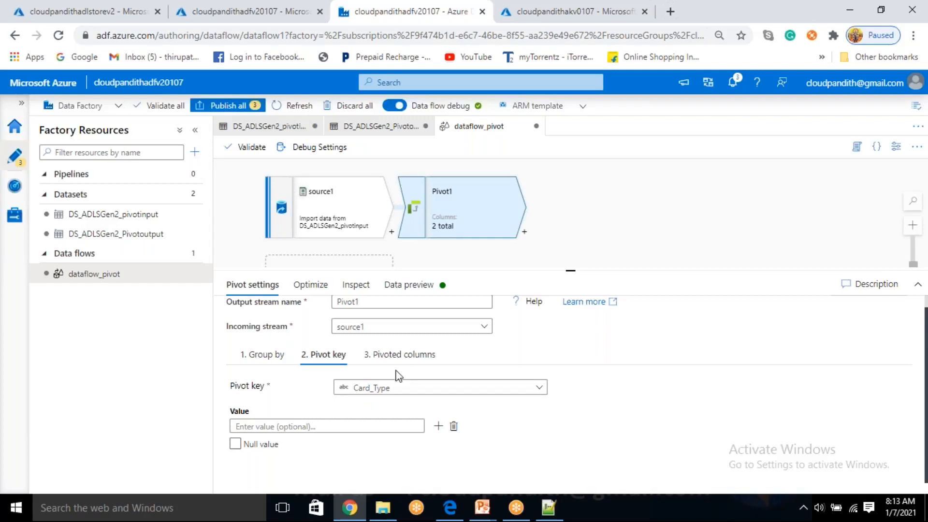
# Define the pivoted column's expression as Credit_Score in the expression builder and save it.
pyautogui.click(401, 355)
pyautogui.scroll(-1, 419, 428)
pyautogui.click(389, 456)
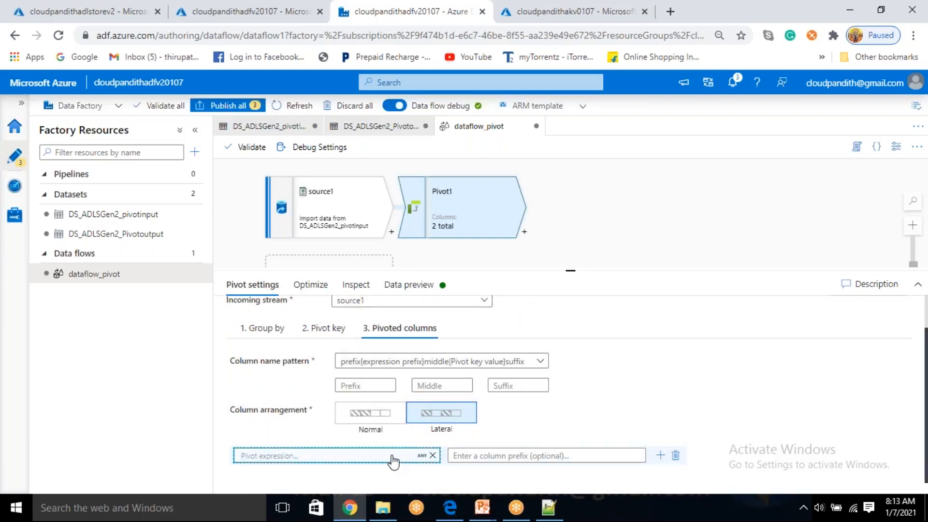
pyautogui.click(393, 461)
pyautogui.scroll(-2, 283, 372)
pyautogui.click(277, 376)
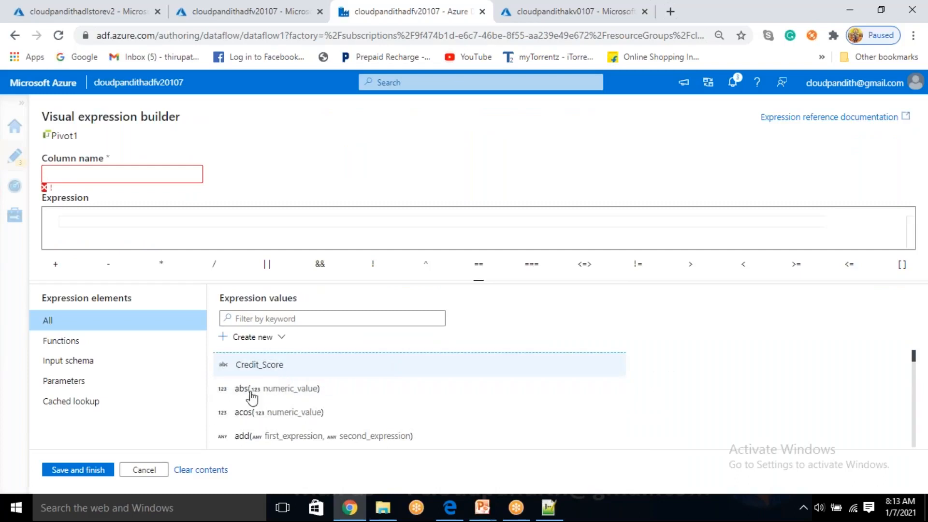
pyautogui.click(94, 471)
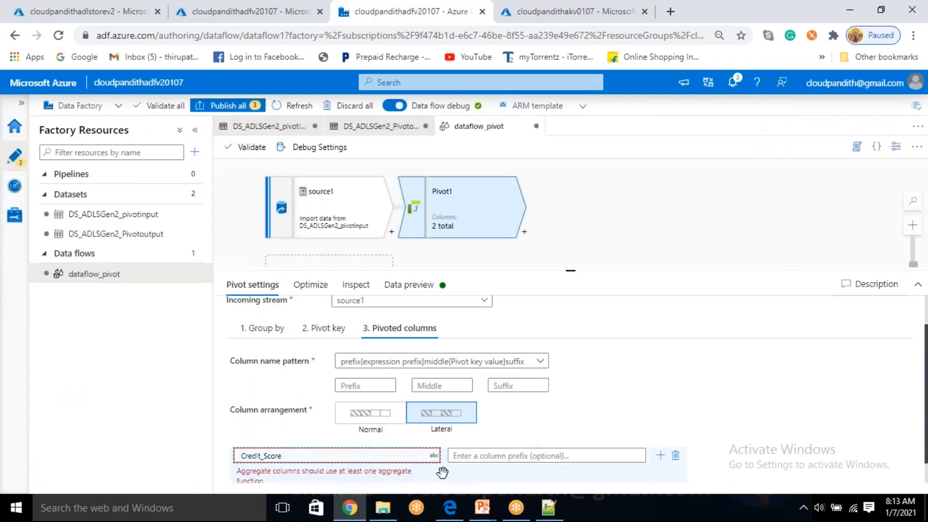
# Wrap Credit_Score in the pivoted column's expression with the toInteger function.
pyautogui.click(385, 459)
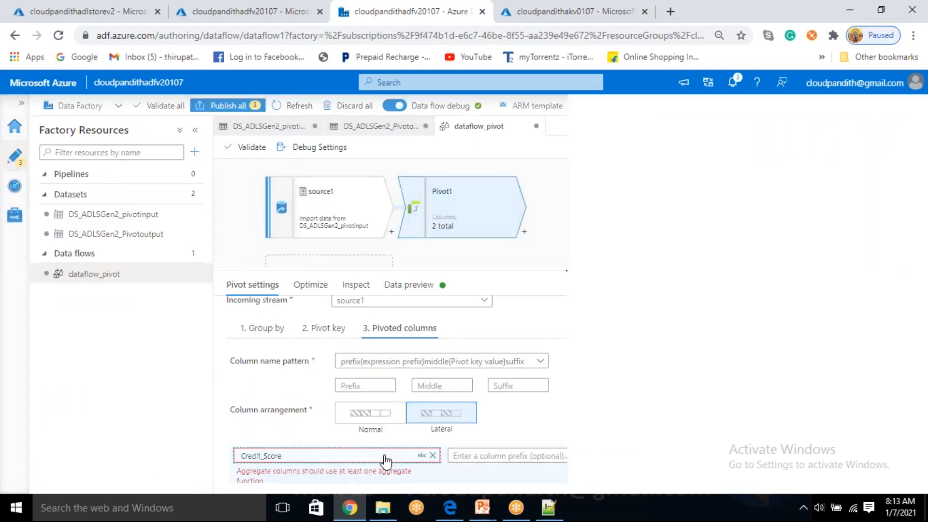
pyautogui.click(97, 223)
pyautogui.press('Home')
pyautogui.write('toInteger')
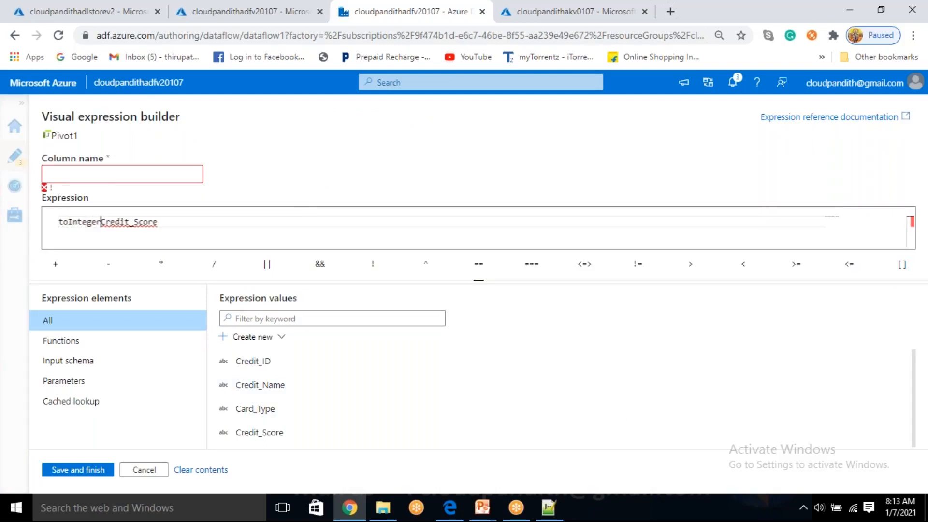
pyautogui.press('BackSpace')
pyautogui.press('BackSpace')
pyautogui.press('BackSpace')
pyautogui.write('ger(')
pyautogui.press('End')
pyautogui.write(')')
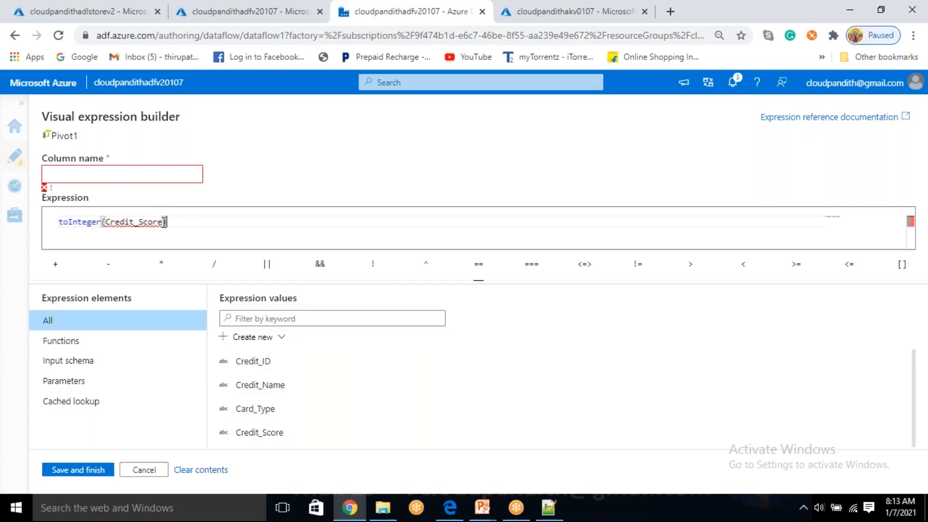
# Enclose the pivoted column's expression in sum so it reads sum(toInteger(Credit_Score)), and save it.
pyautogui.moveTo(148, 224)
pyautogui.press('Home')
pyautogui.write('sum(')
pyautogui.press('End')
pyautogui.write(')')
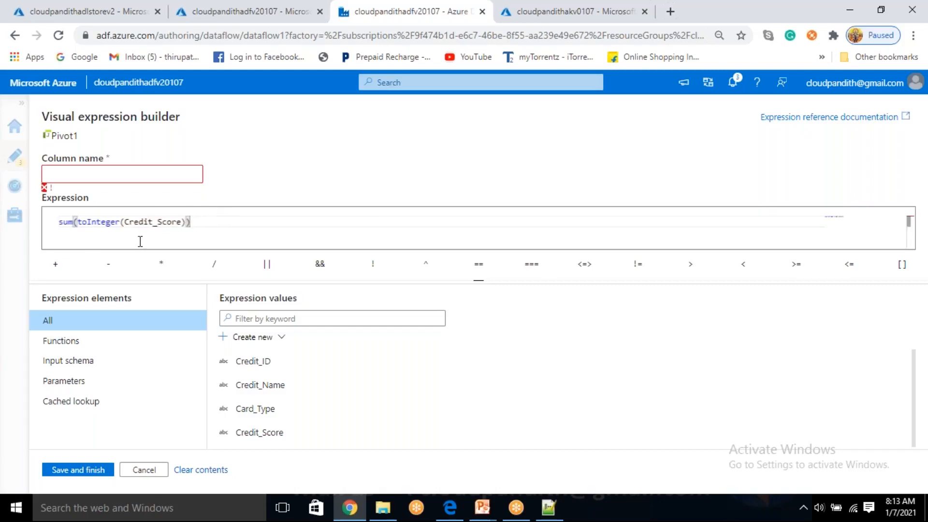
pyautogui.click(92, 478)
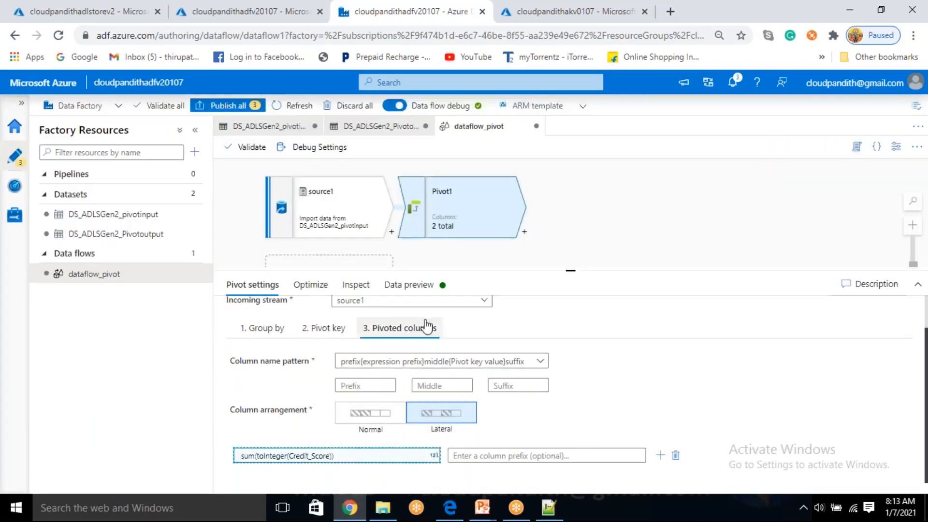
# Fetch the data preview of Pivot1 and examine the pivoted Master column.
pyautogui.click(436, 285)
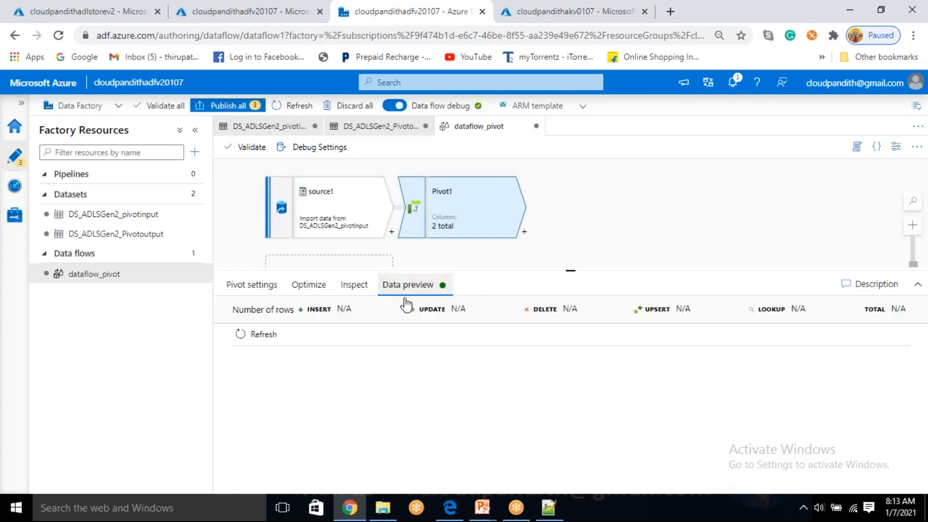
pyautogui.click(260, 334)
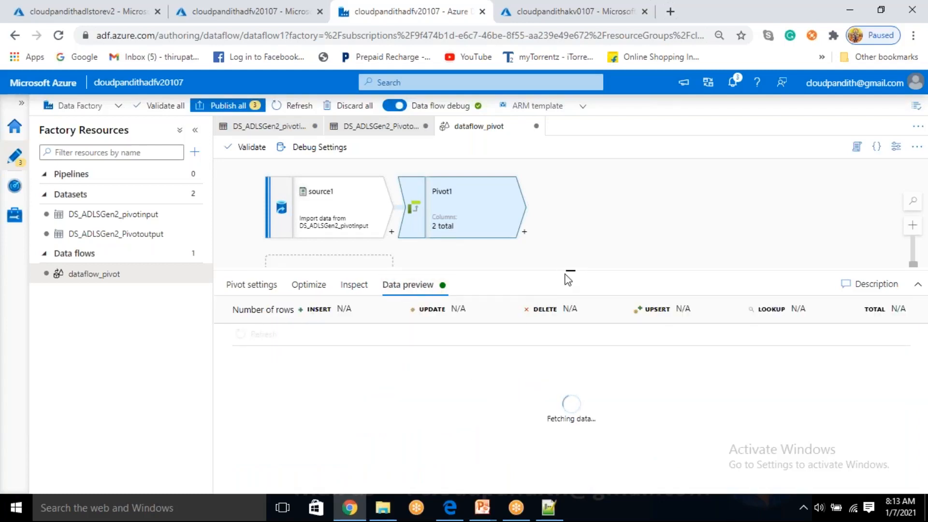
pyautogui.moveTo(571, 269); pyautogui.dragTo(571, 253)
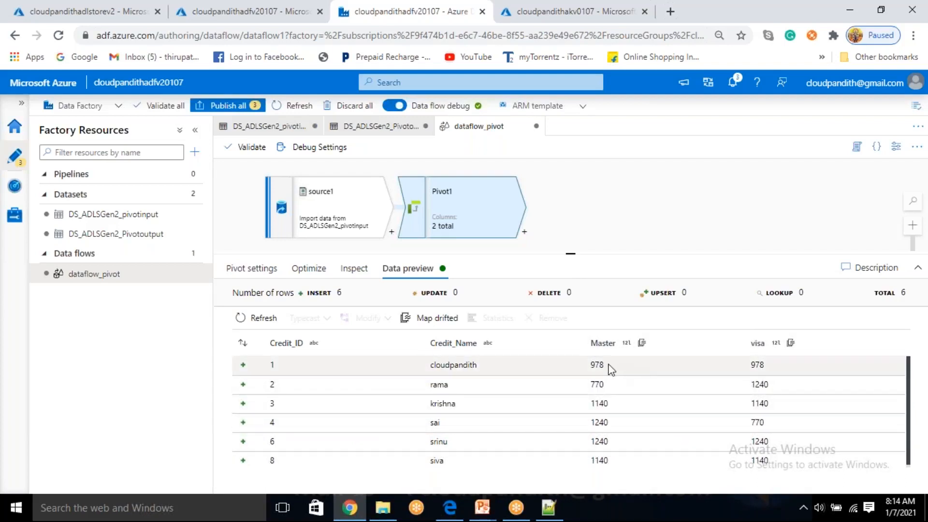
pyautogui.click(629, 364)
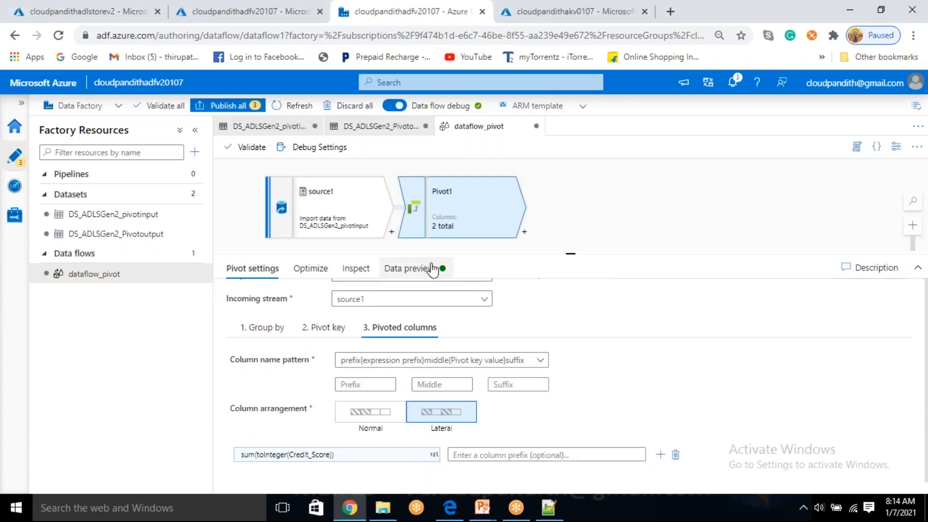
# Compare the Pivot1 data preview with the transformation's group-by columns.
pyautogui.click(437, 268)
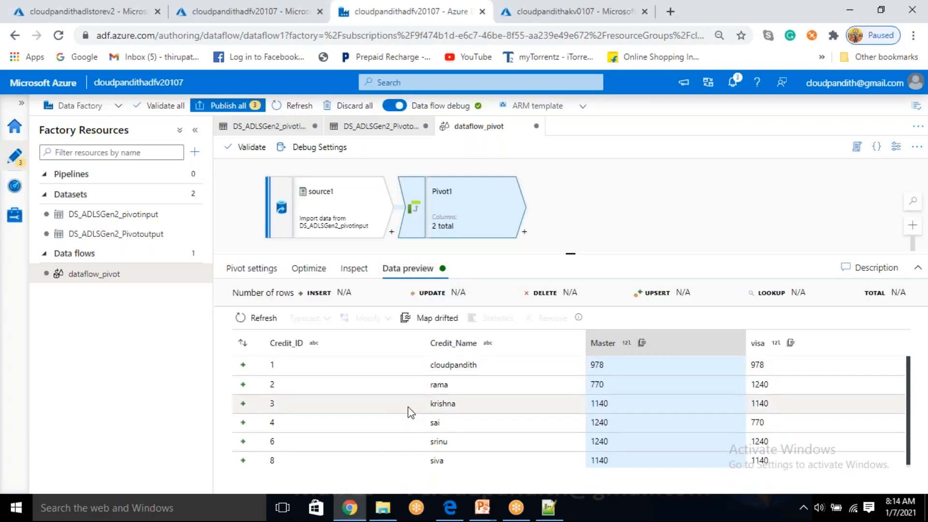
pyautogui.click(271, 273)
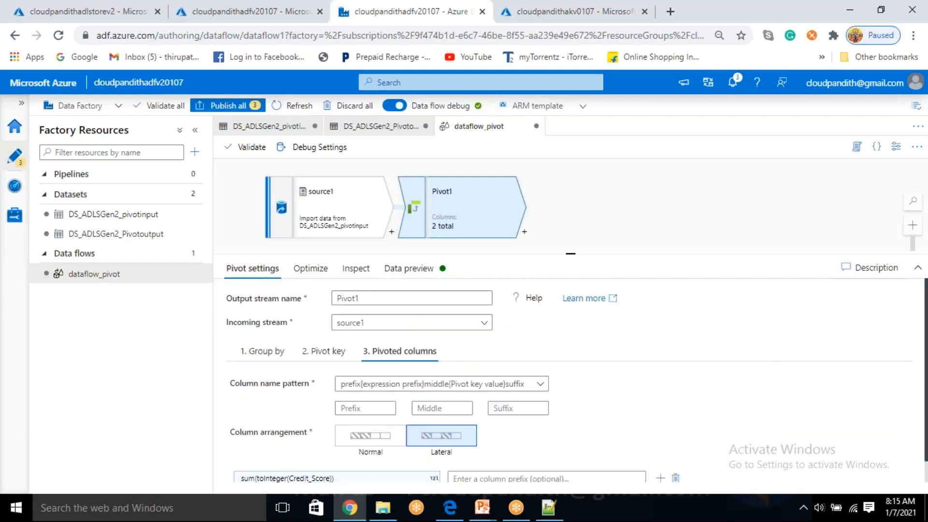
pyautogui.click(264, 354)
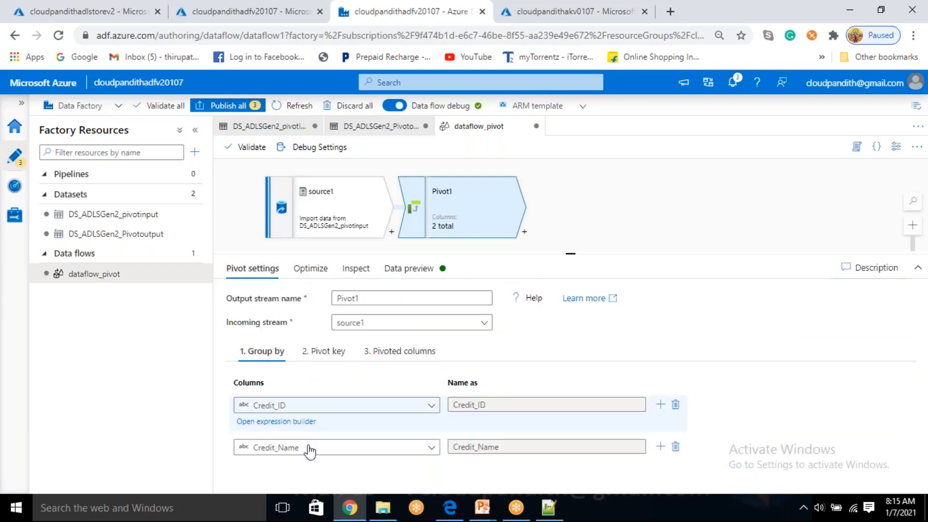
# Switch to File Explorer, open pivot.csv in a maximized Excel window and dismiss the Office activation wizard.
pyautogui.click(382, 507)
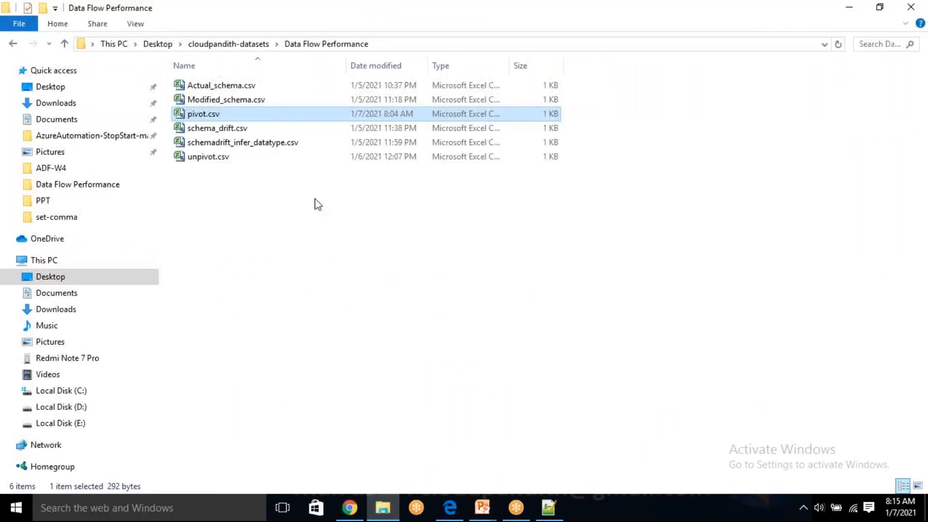
pyautogui.doubleClick(269, 115)
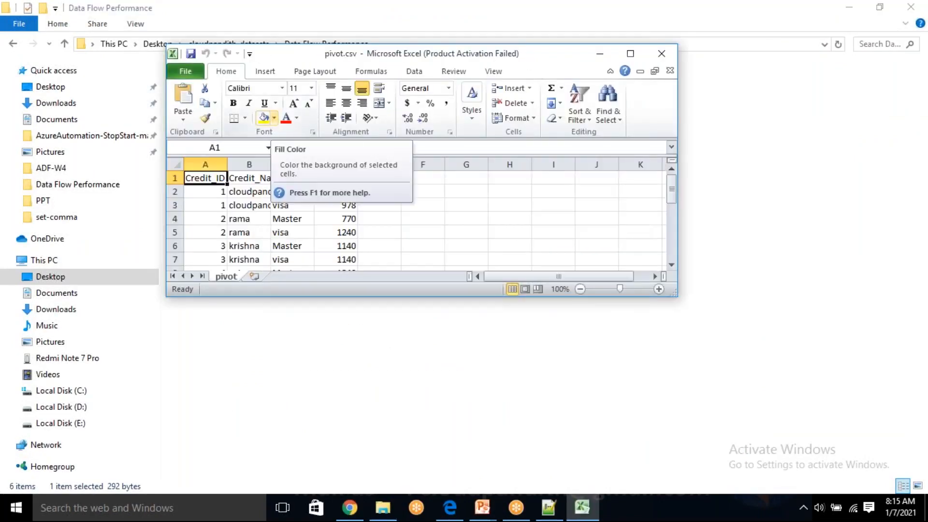
pyautogui.click(630, 54)
pyautogui.click(257, 332)
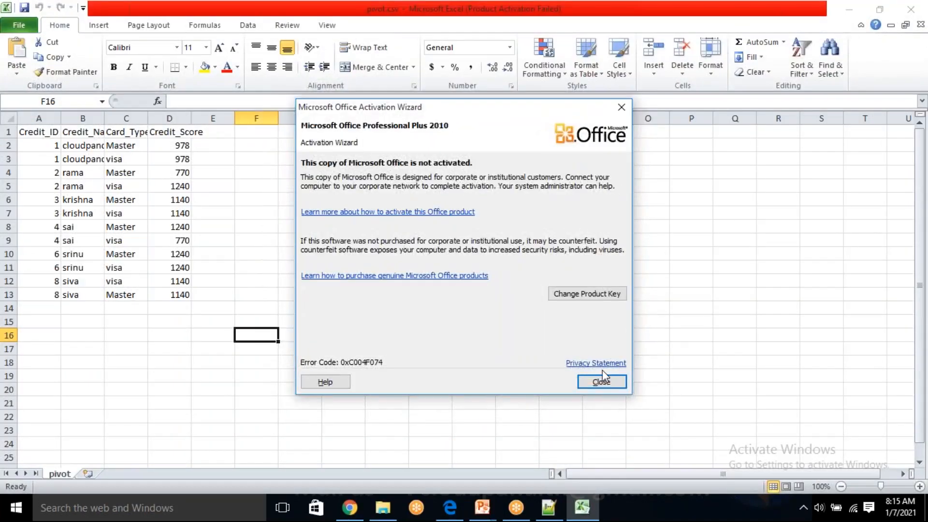
pyautogui.click(610, 382)
# Copy the two Credit_ID 1 ID and name entries from A2:B3 to L10 and widen column M.
pyautogui.moveTo(52, 145); pyautogui.dragTo(78, 157)
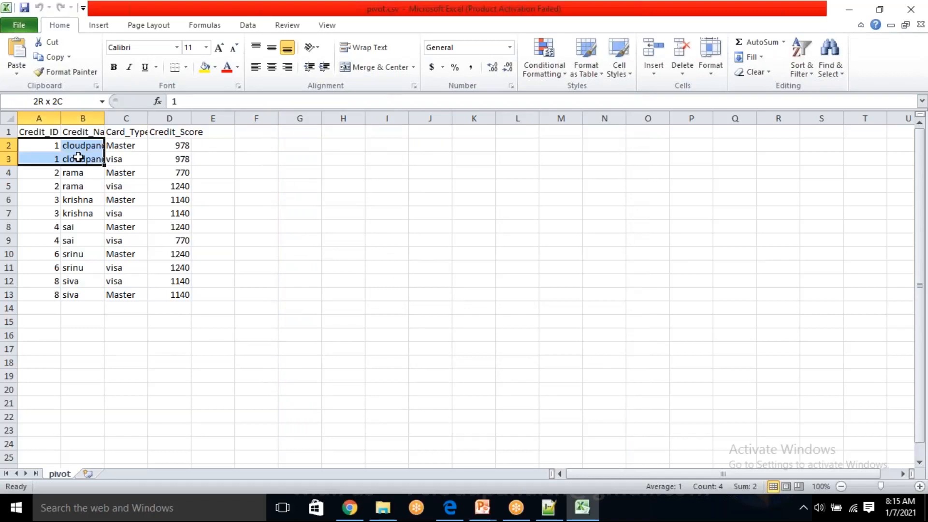
pyautogui.hotkey('ctrl', 'c')
pyautogui.click(507, 251)
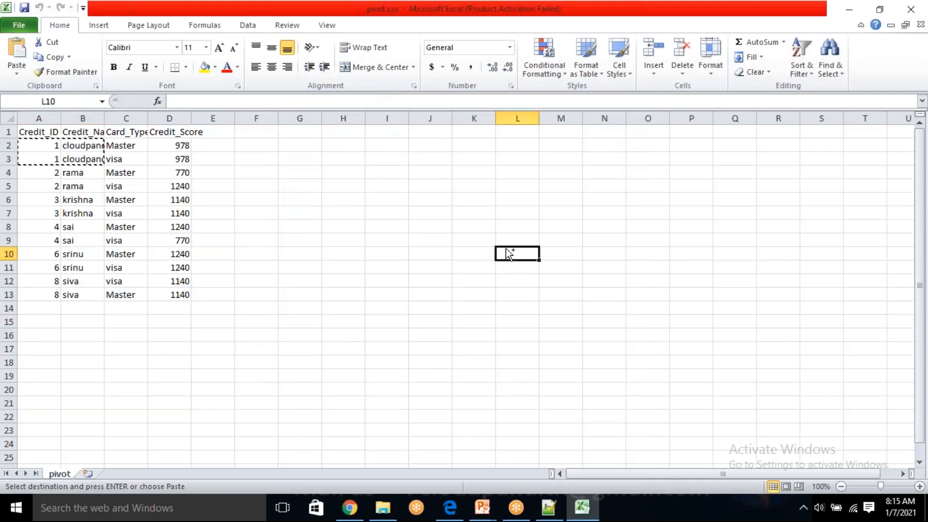
pyautogui.hotkey('ctrl', 'v')
pyautogui.click(556, 334)
pyautogui.moveTo(584, 111); pyautogui.dragTo(600, 111)
# Enter the card type headings Master in cell N9 and Visa in cell O9.
pyautogui.moveTo(123, 145); pyautogui.dragTo(125, 153)
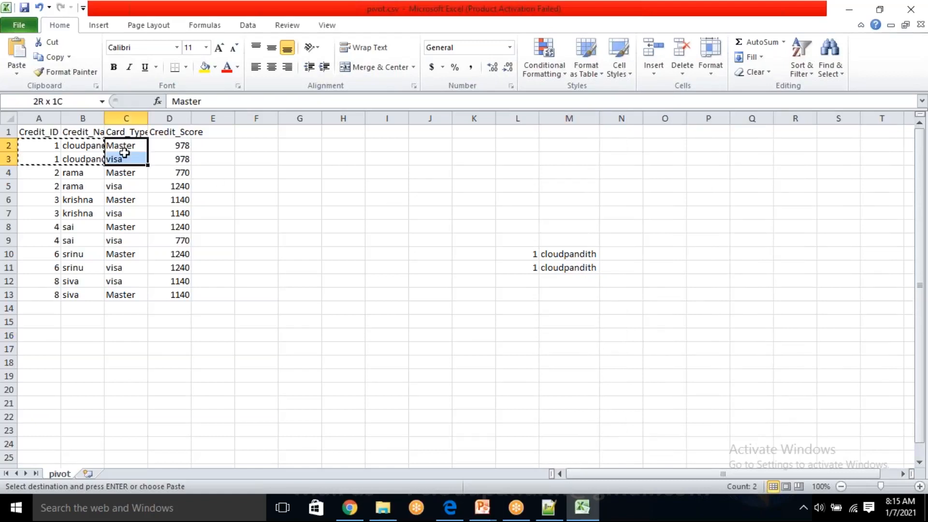
pyautogui.hotkey('ctrl', 'c')
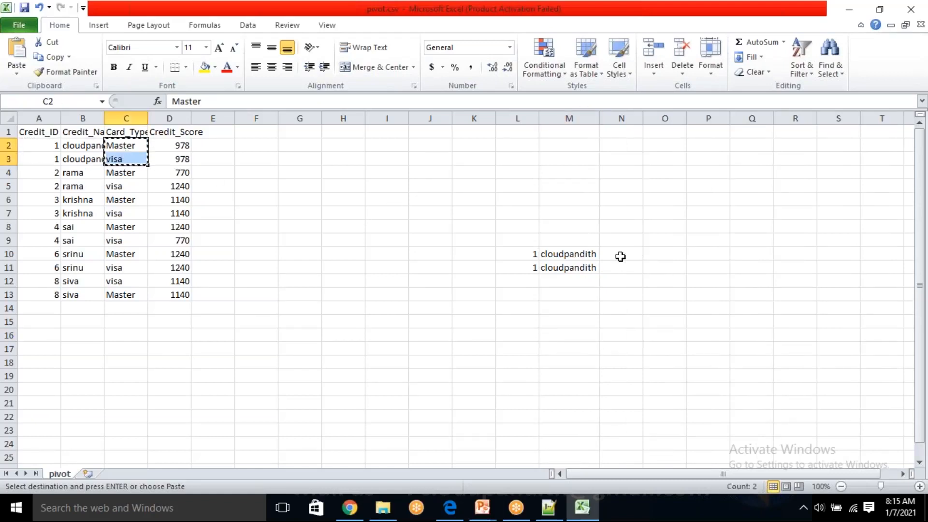
pyautogui.click(619, 244)
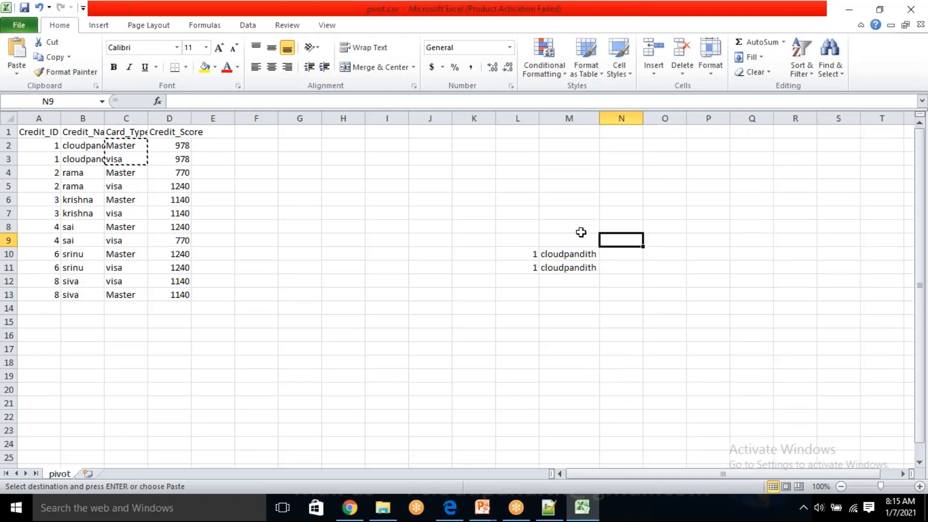
pyautogui.write('MAA')
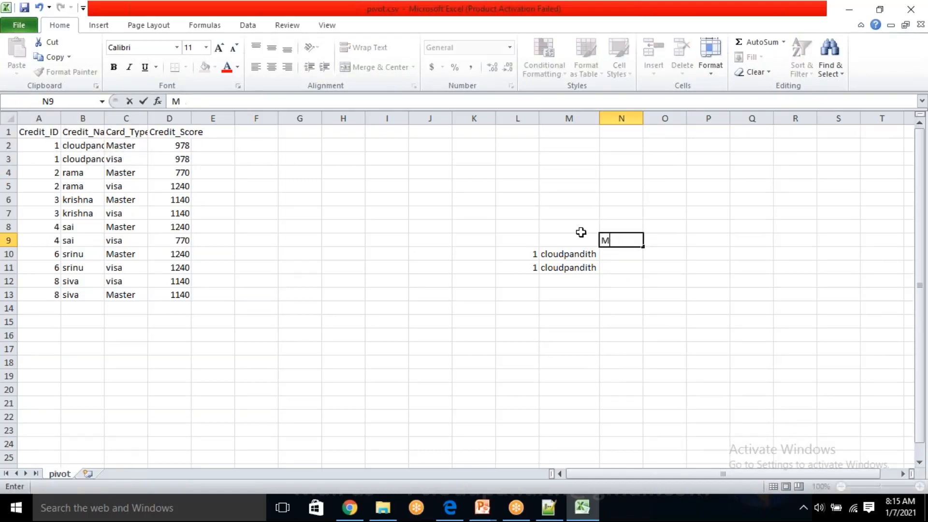
pyautogui.press('Tab')
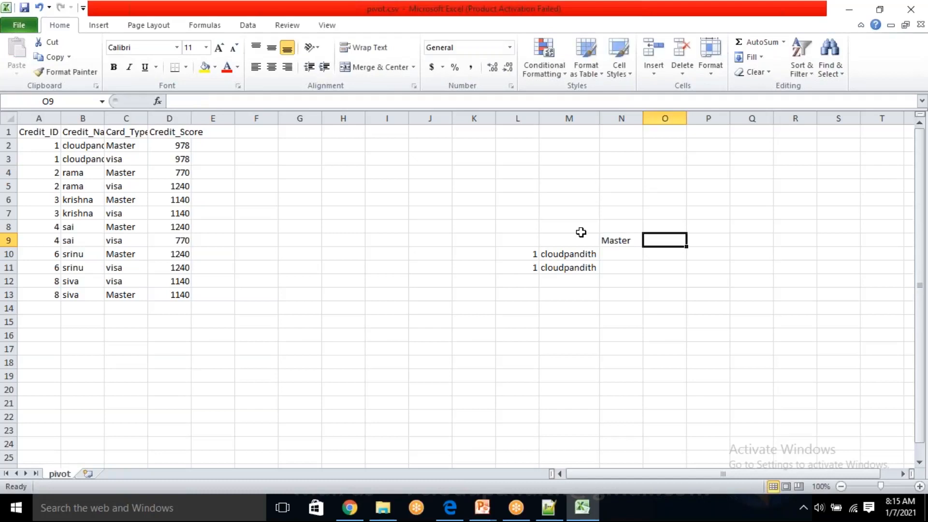
pyautogui.write('Vo')
pyautogui.write('sa')
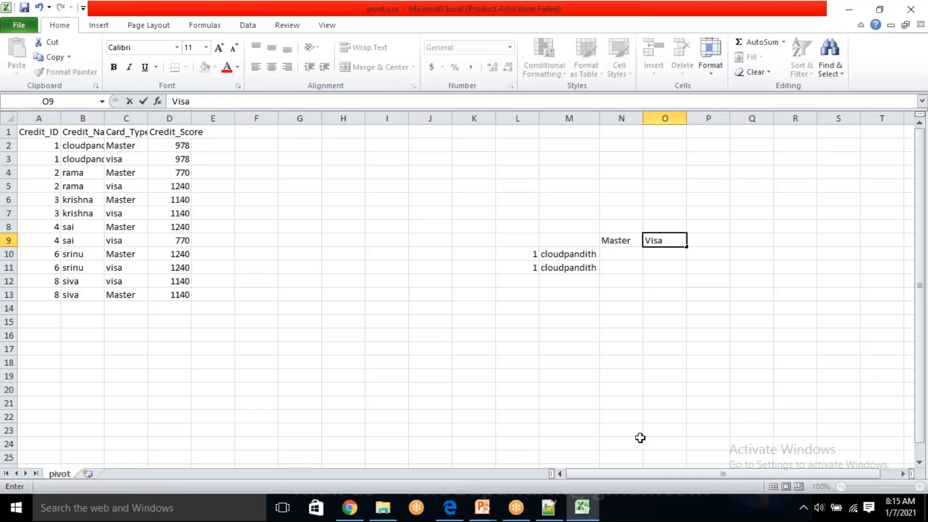
pyautogui.click(639, 367)
# Enter the credit score 978 under the Master heading in cell N10.
pyautogui.click(531, 253)
pyautogui.click(562, 256)
pyautogui.click(610, 241)
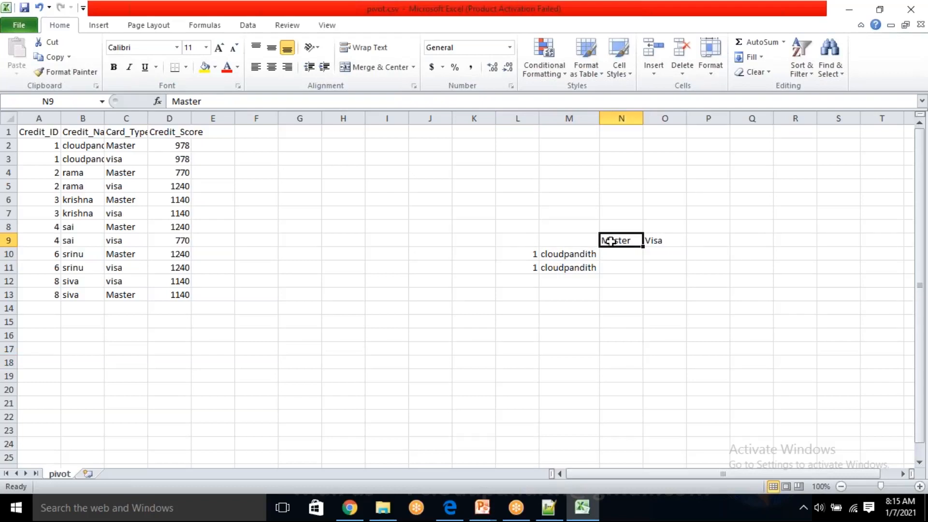
pyautogui.moveTo(534, 251); pyautogui.dragTo(602, 249)
pyautogui.click(605, 241)
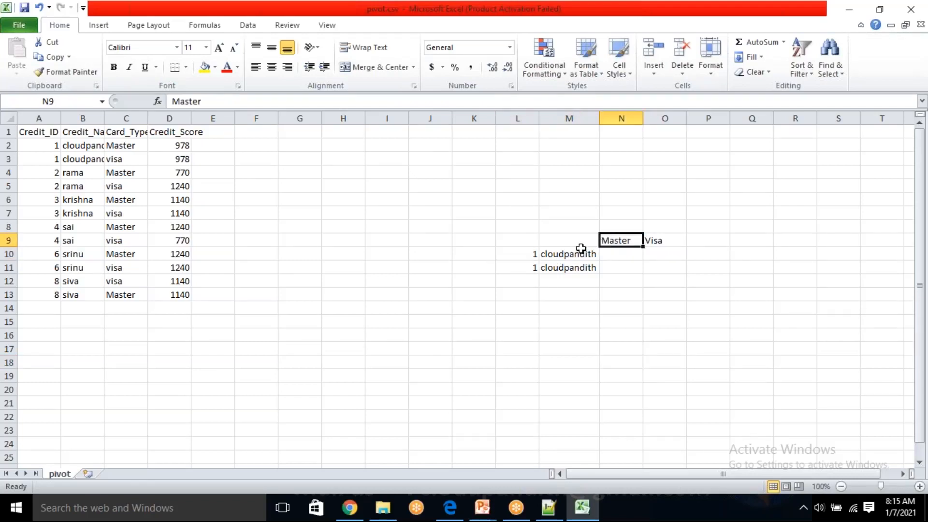
pyautogui.click(612, 256)
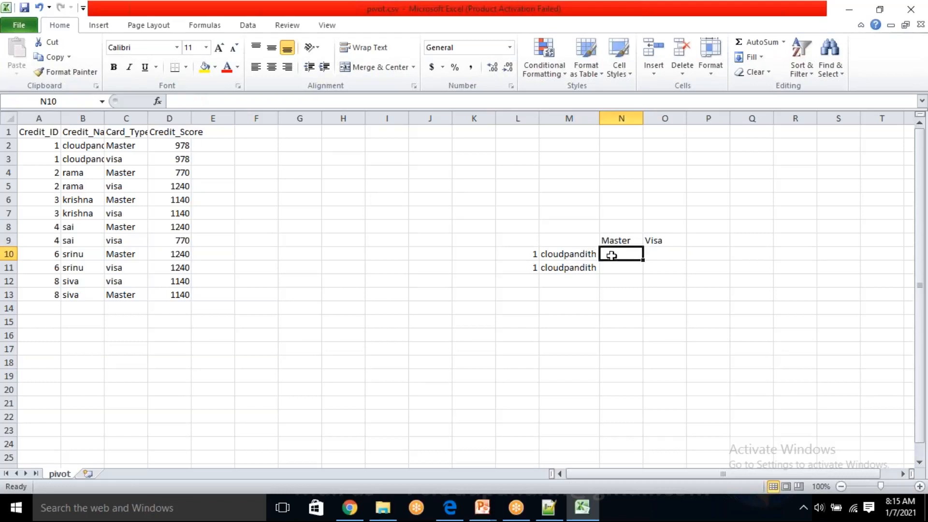
pyautogui.write('978')
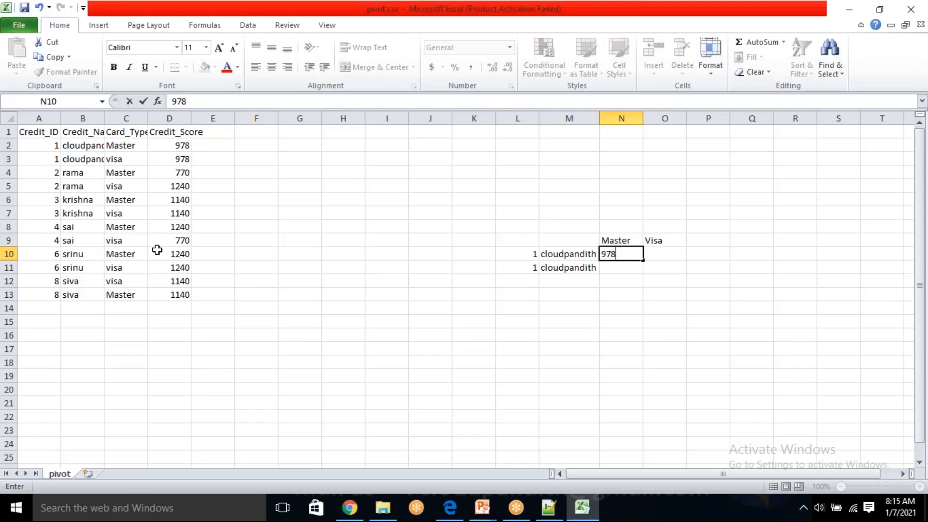
# Check the Credit_ID 1 source rows and enter 978 under the Visa heading in cell O10.
pyautogui.moveTo(52, 146); pyautogui.dragTo(114, 143)
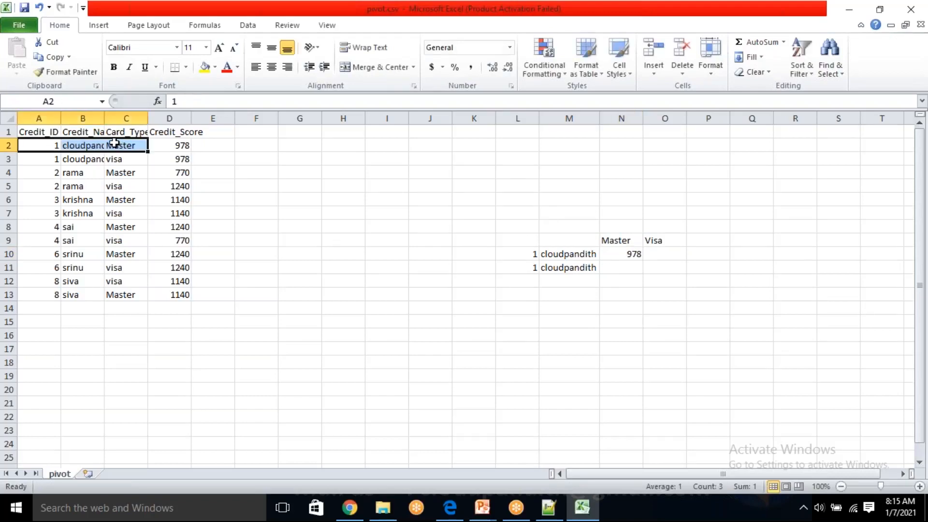
pyautogui.click(179, 143)
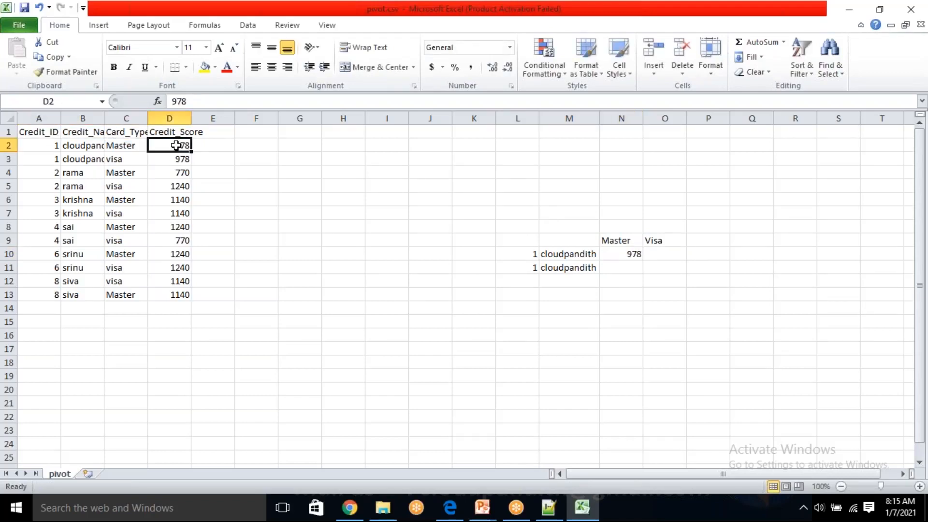
pyautogui.click(634, 255)
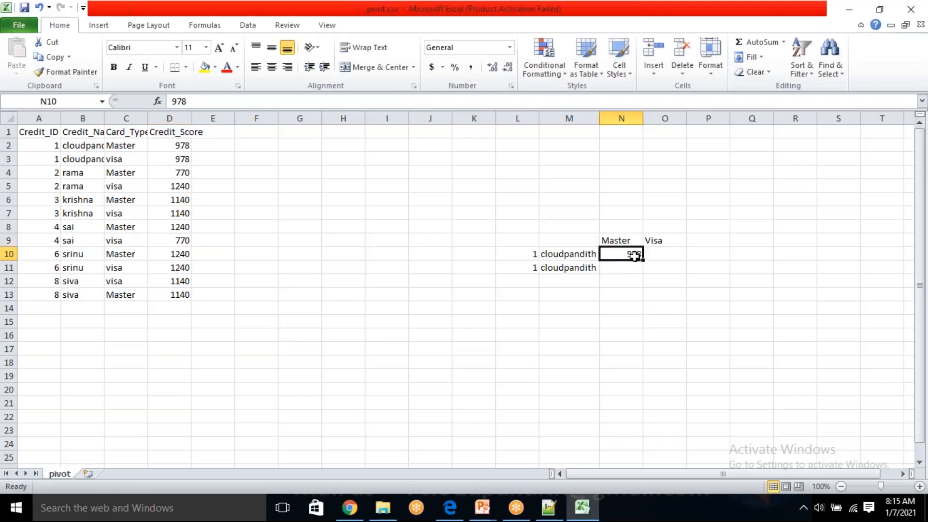
pyautogui.moveTo(34, 158); pyautogui.dragTo(82, 159)
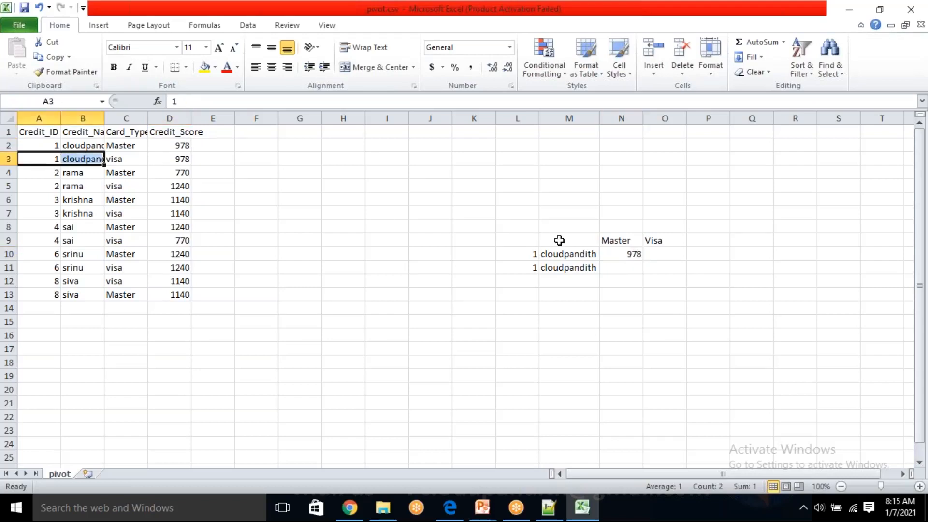
pyautogui.click(540, 272)
pyautogui.click(663, 235)
pyautogui.click(662, 255)
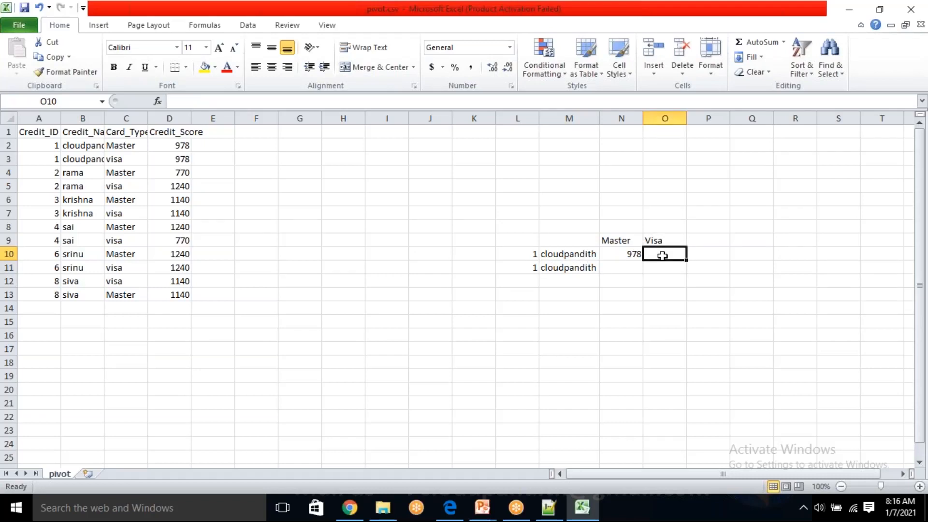
pyautogui.write('978')
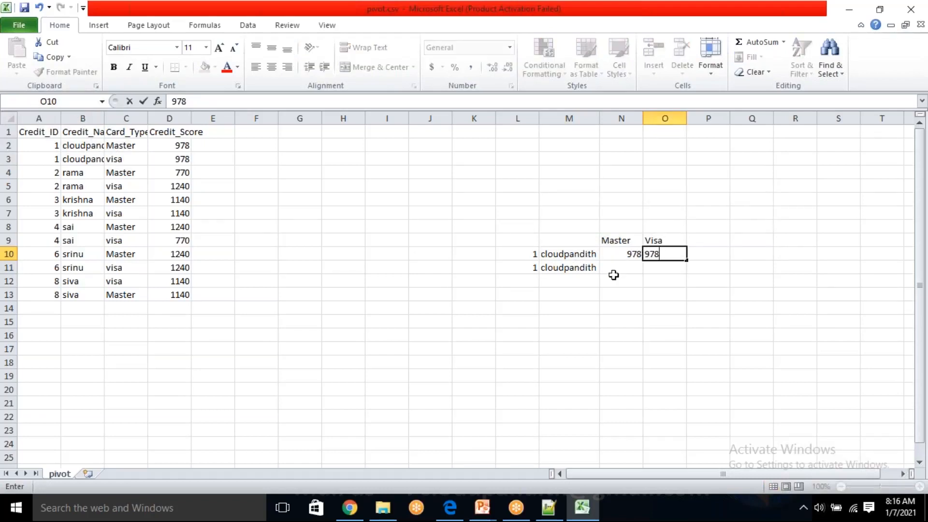
# Delete the duplicate Credit_ID 1 entry in L11:M11 and compare the remaining row with the source rows.
pyautogui.click(632, 255)
pyautogui.click(659, 254)
pyautogui.click(641, 255)
pyautogui.click(667, 252)
pyautogui.moveTo(593, 270); pyautogui.dragTo(517, 267)
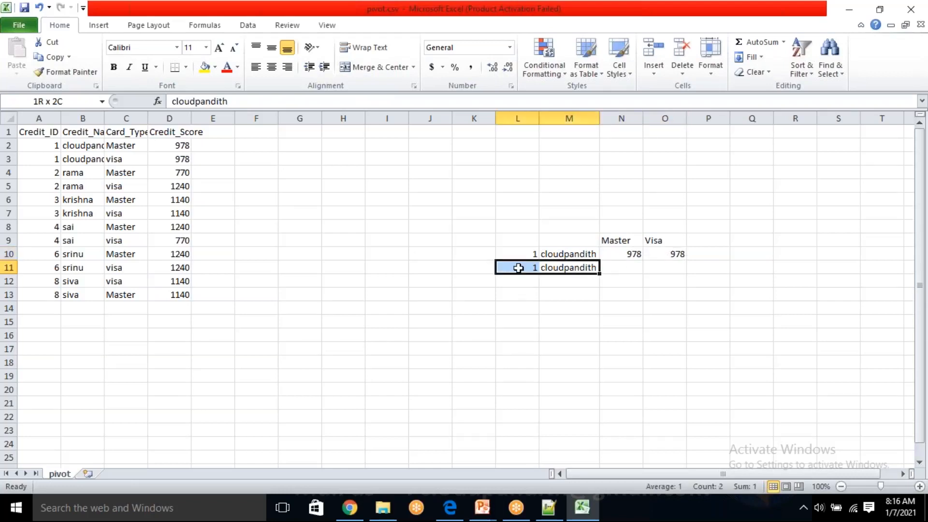
pyautogui.press('Delete')
pyautogui.moveTo(54, 145); pyautogui.dragTo(90, 164)
pyautogui.moveTo(527, 255); pyautogui.dragTo(559, 276)
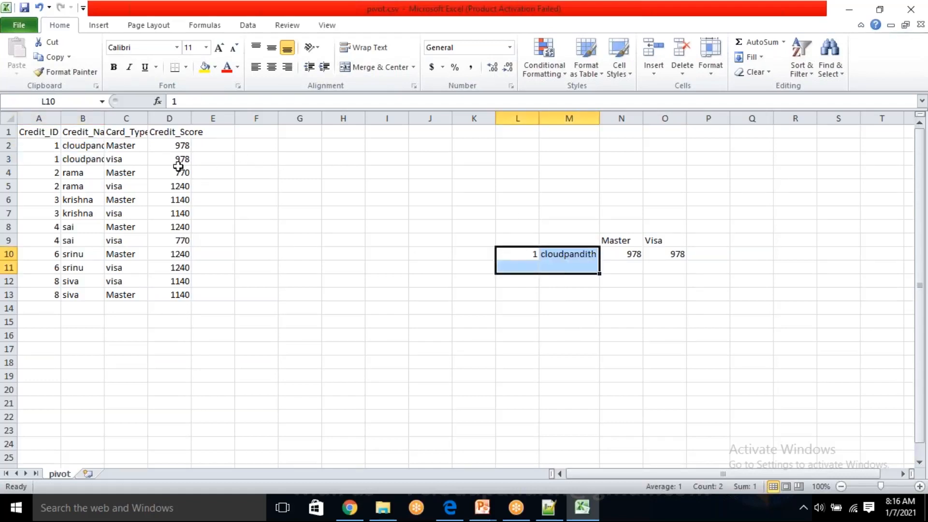
# Compare the Card_Type and Credit_Score values of the Credit_ID 1 source rows with the pivoted row in N10:O10.
pyautogui.moveTo(131, 145); pyautogui.dragTo(114, 155)
pyautogui.click(606, 240)
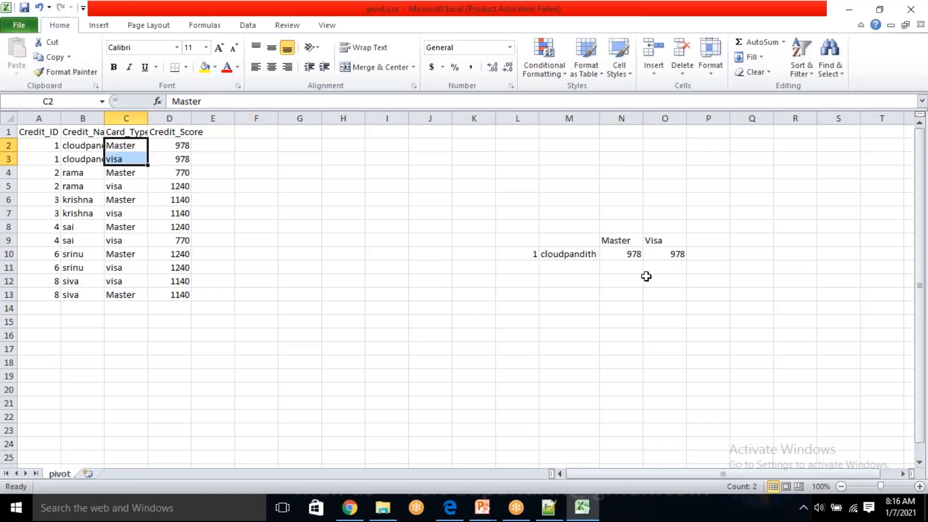
pyautogui.moveTo(629, 254); pyautogui.dragTo(653, 254)
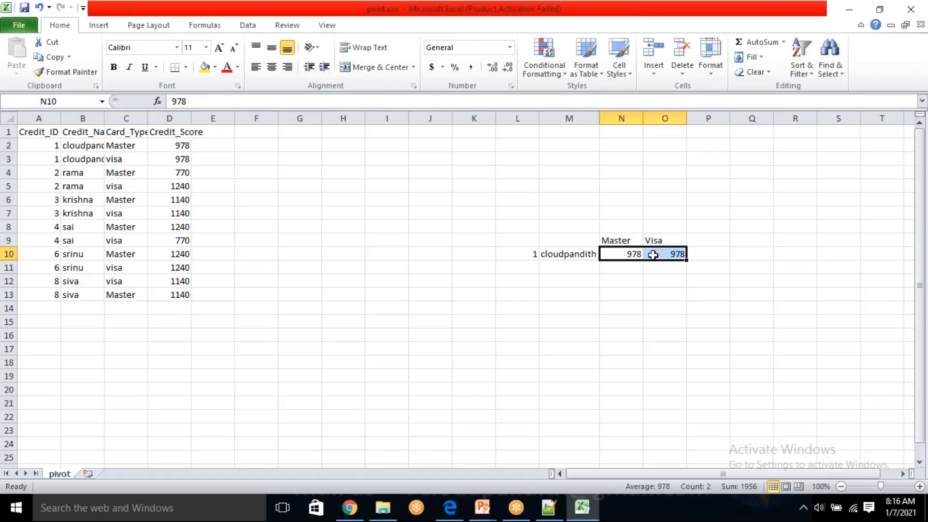
pyautogui.moveTo(182, 145); pyautogui.dragTo(183, 159)
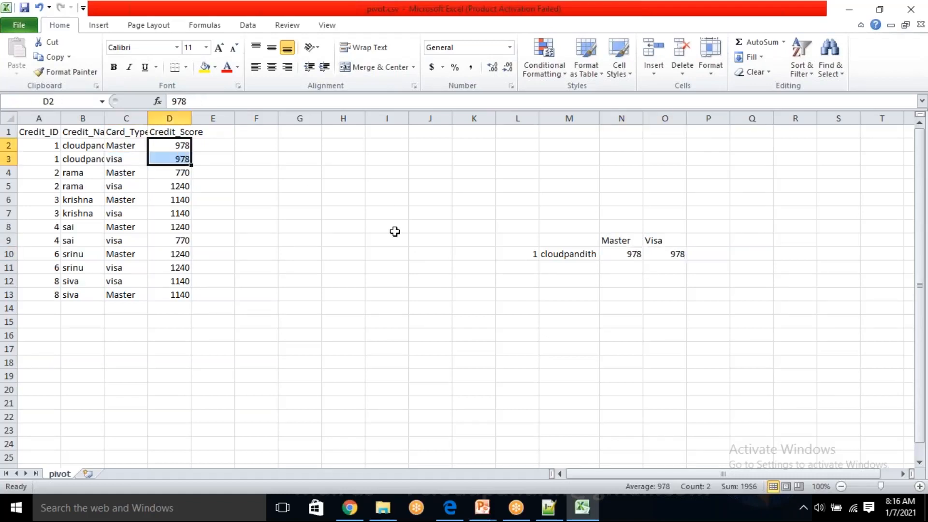
pyautogui.click(625, 253)
pyautogui.click(676, 249)
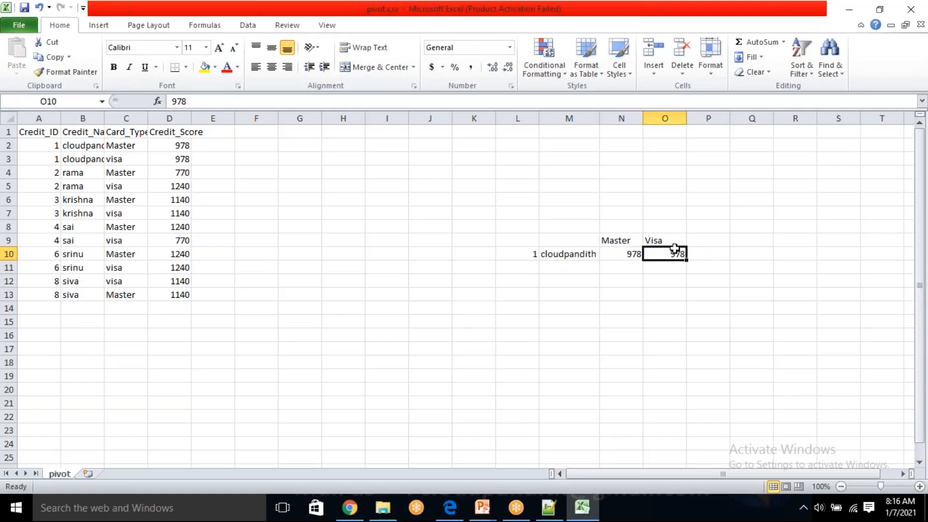
# Copy the ID and name cells of both Credit_ID 2 rows, A4:B5, into the pivot illustration starting at L11.
pyautogui.moveTo(43, 175); pyautogui.dragTo(83, 186)
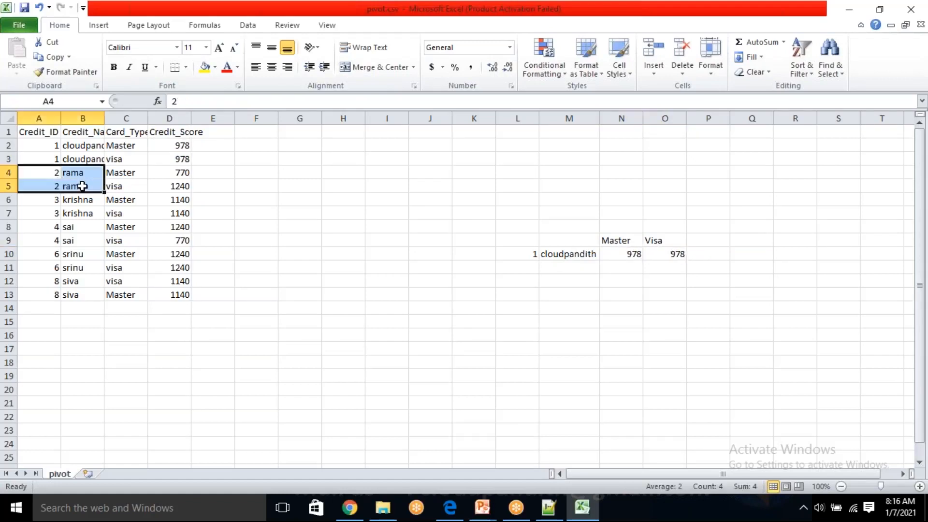
pyautogui.hotkey('ctrl', 'c')
pyautogui.click(530, 264)
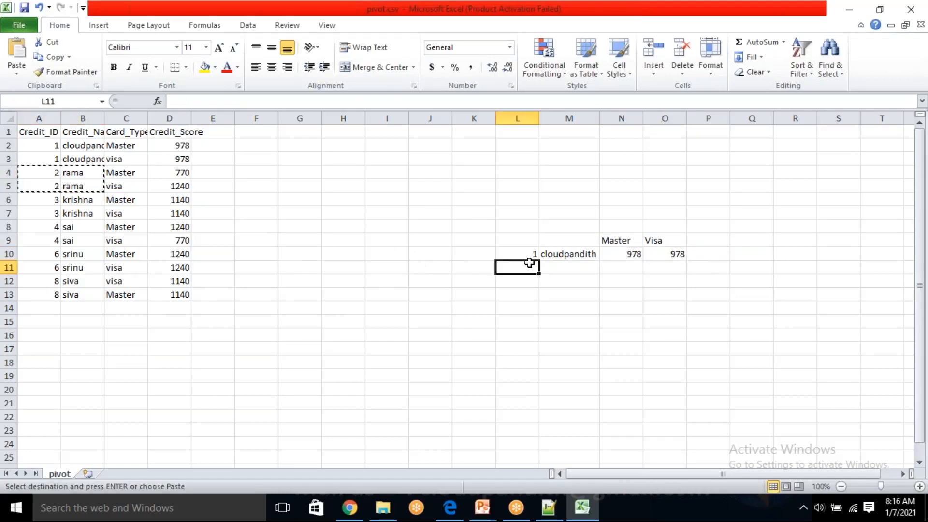
pyautogui.hotkey('ctrl', 'v')
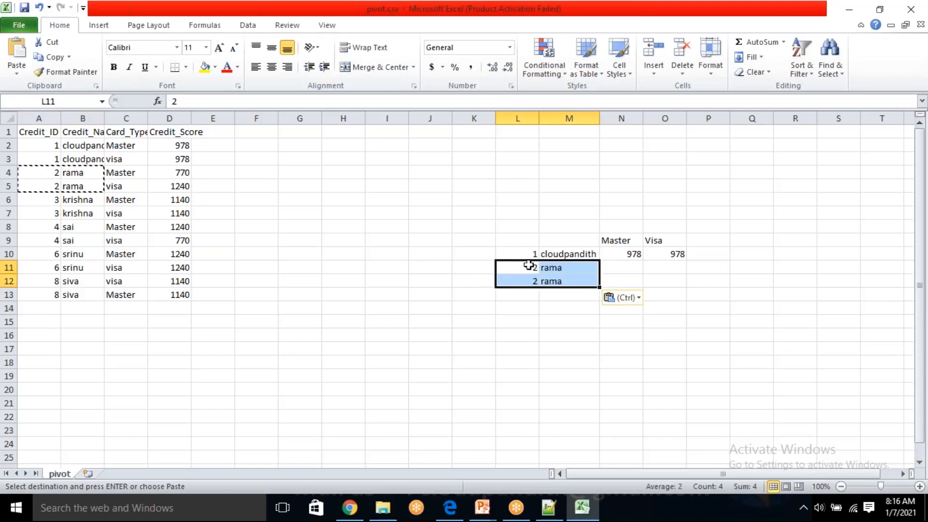
pyautogui.click(612, 272)
pyautogui.write('Master')
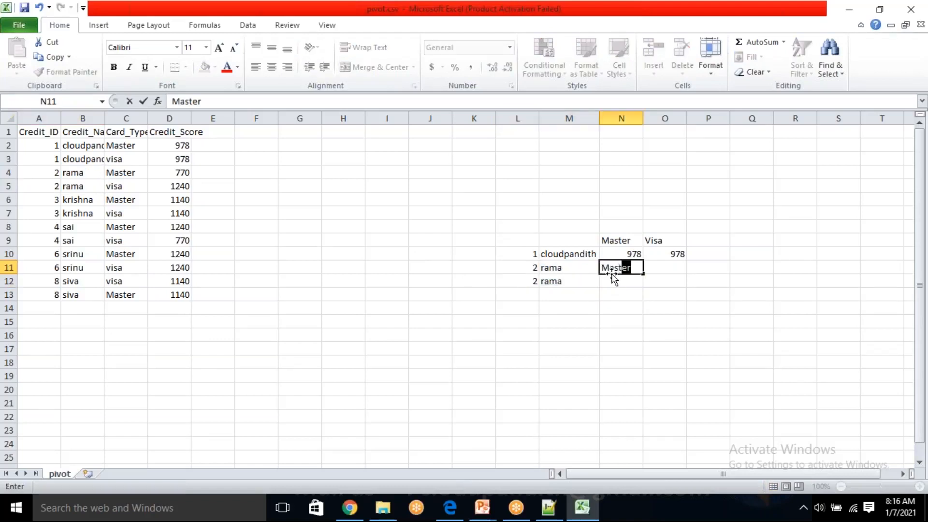
pyautogui.press('Return')
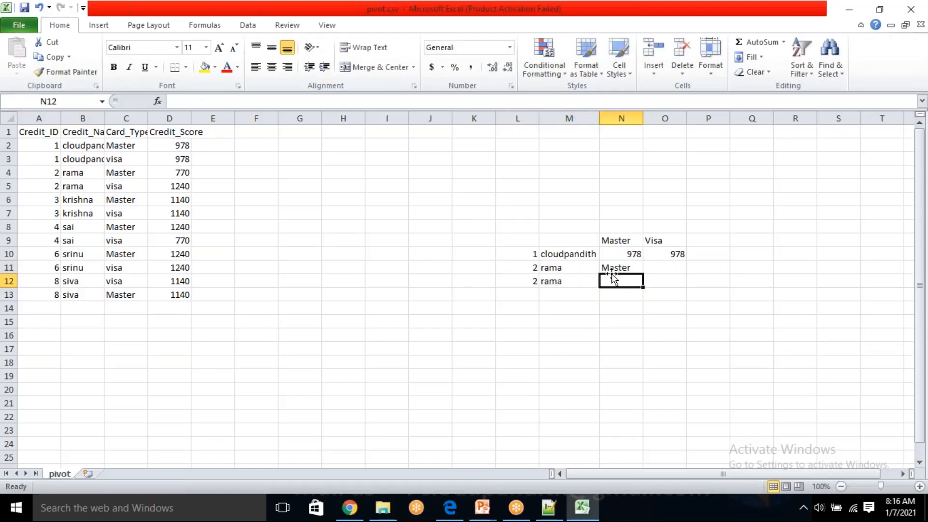
pyautogui.write('visa')
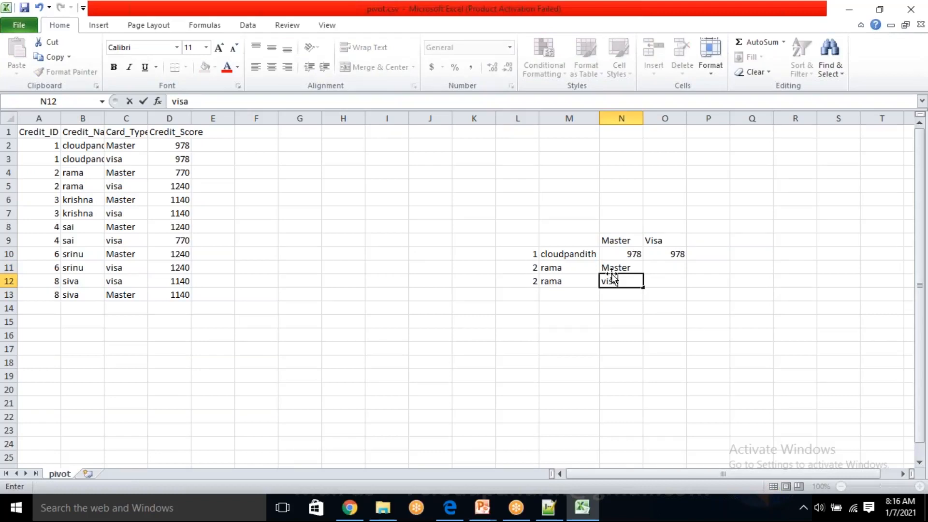
pyautogui.hotkey('shift', 'Home')
pyautogui.press('BackSpace')
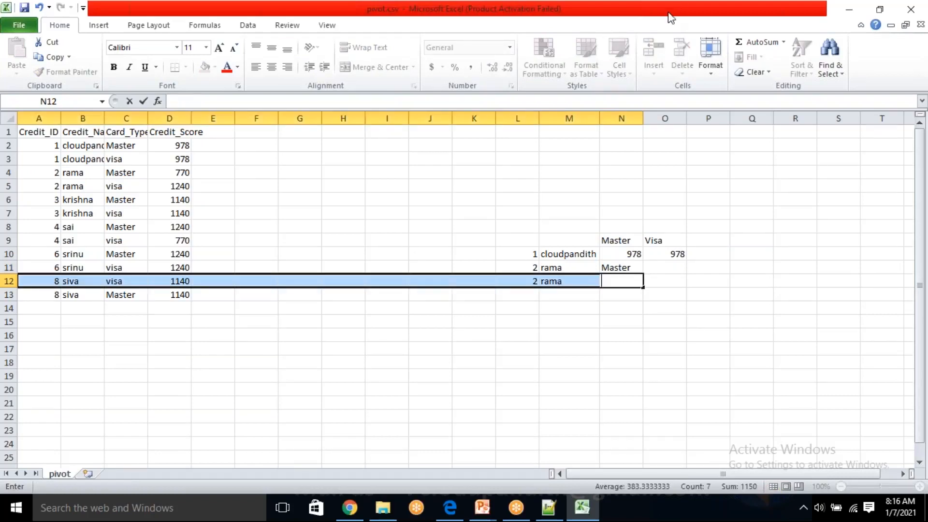
pyautogui.click(624, 266)
pyautogui.press('Delete')
# Check the Master and Visa headings and delete the duplicate Credit_ID 2 entry in L12:M12.
pyautogui.click(623, 242)
pyautogui.click(653, 240)
pyautogui.click(625, 265)
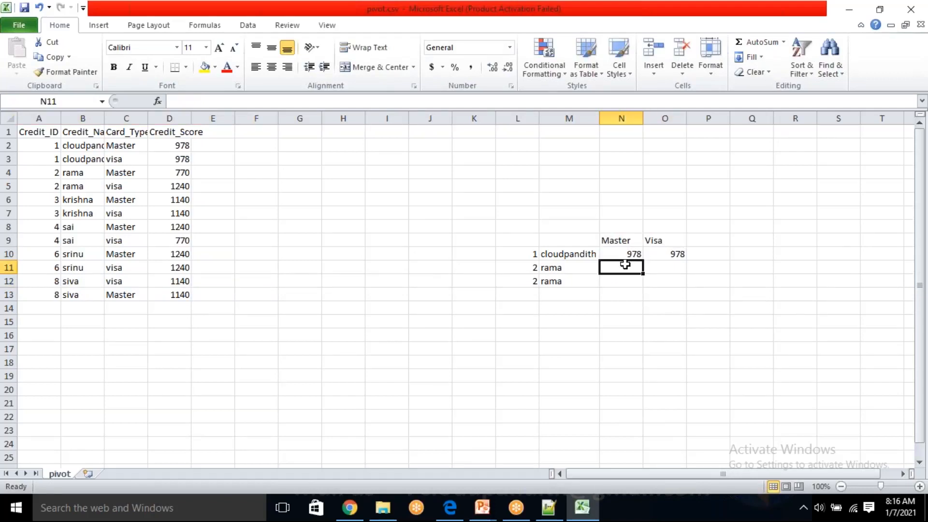
pyautogui.moveTo(536, 280); pyautogui.dragTo(555, 281)
pyautogui.press('Delete')
# Enter the Credit_ID 2 scores, 770 under Master in N11 and 1240 under Visa in O11.
pyautogui.click(622, 266)
pyautogui.click(670, 267)
pyautogui.click(617, 268)
pyautogui.write('770')
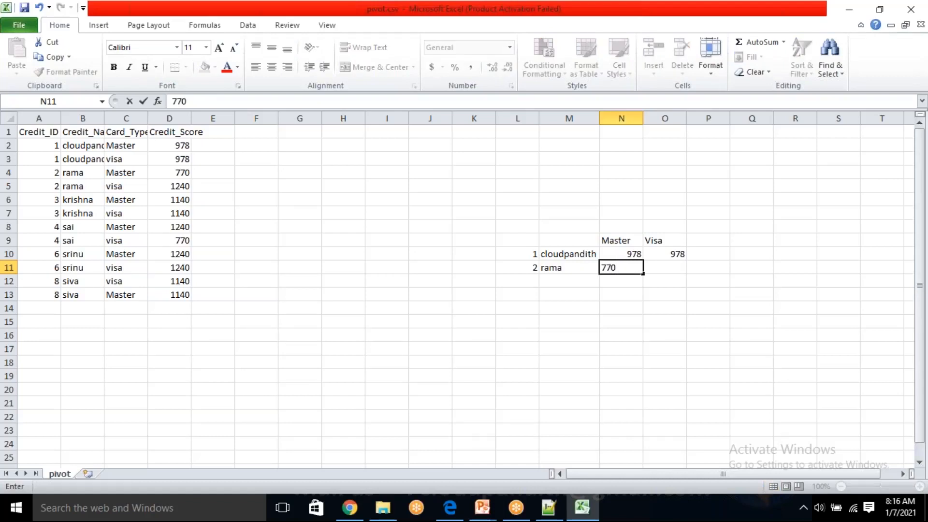
pyautogui.click(667, 266)
pyautogui.write('12')
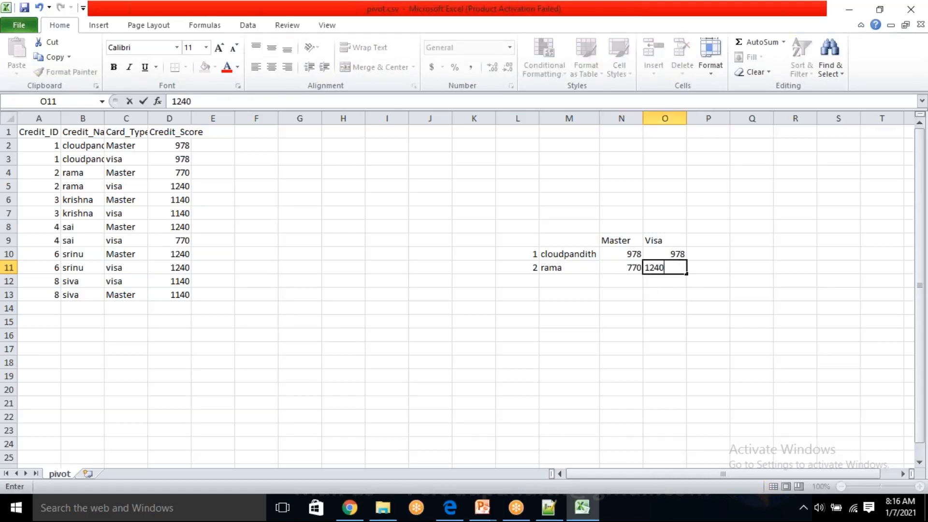
pyautogui.write('40')
pyautogui.click(618, 293)
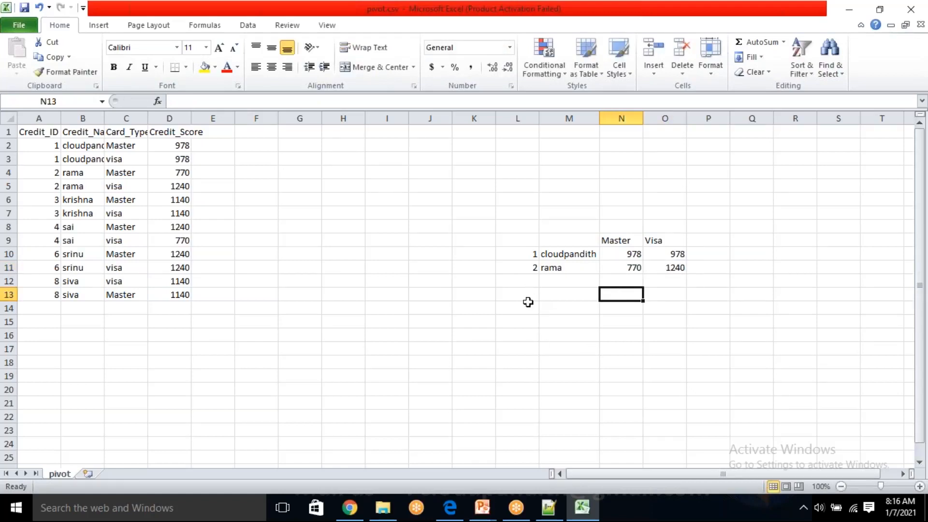
# Review the source table's ID and name columns, the Card_Type values and the Credit_Score column.
pyautogui.moveTo(47, 134); pyautogui.dragTo(116, 160)
pyautogui.click(134, 199)
pyautogui.click(127, 184)
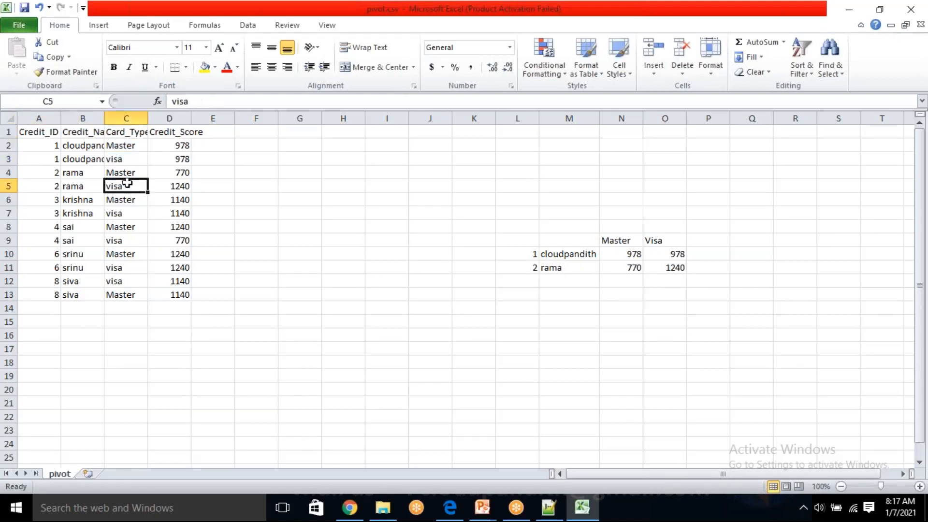
pyautogui.click(118, 133)
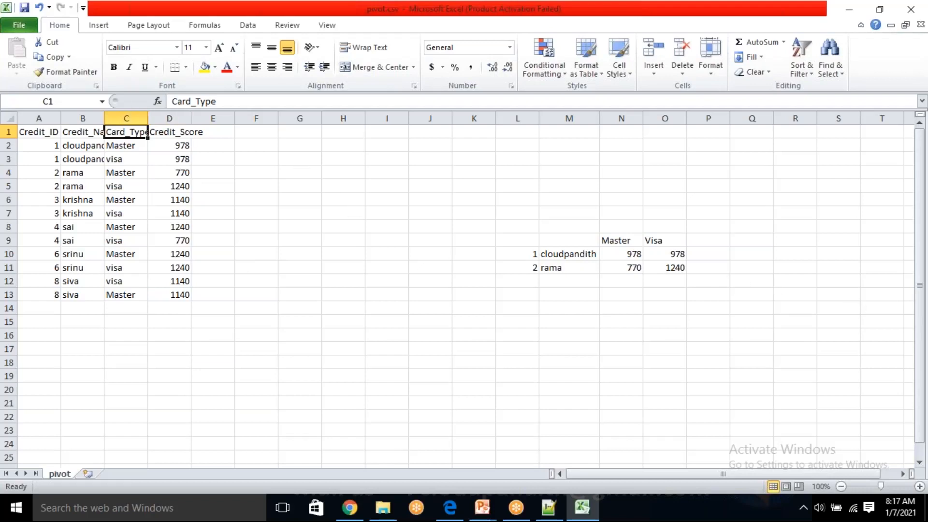
pyautogui.click(174, 130)
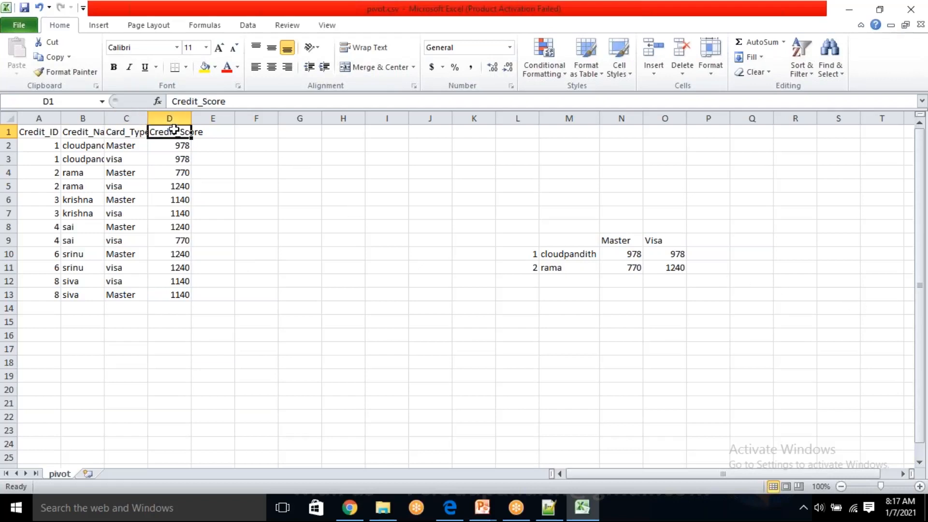
# Switch to Azure Data Factory in Chrome and review Pivot1's pivot key, pivoted column expression and data preview.
pyautogui.click(350, 508)
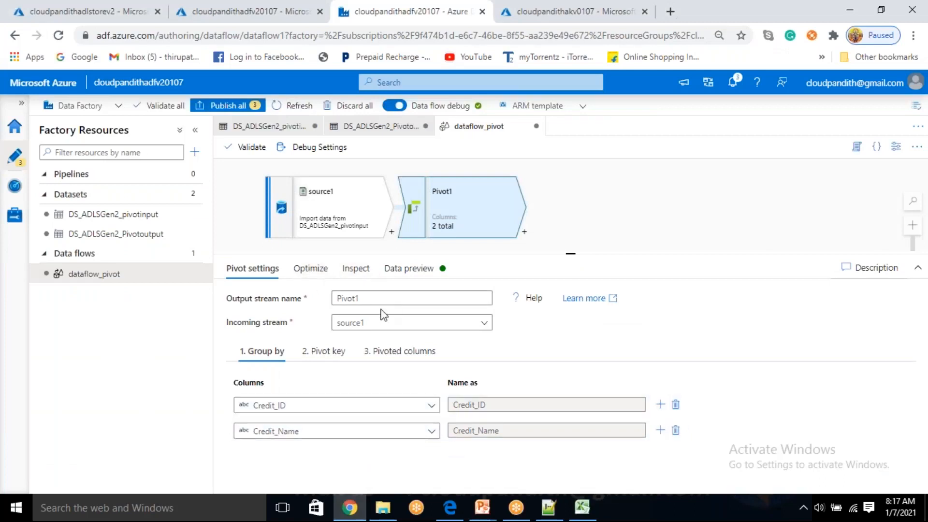
pyautogui.click(324, 351)
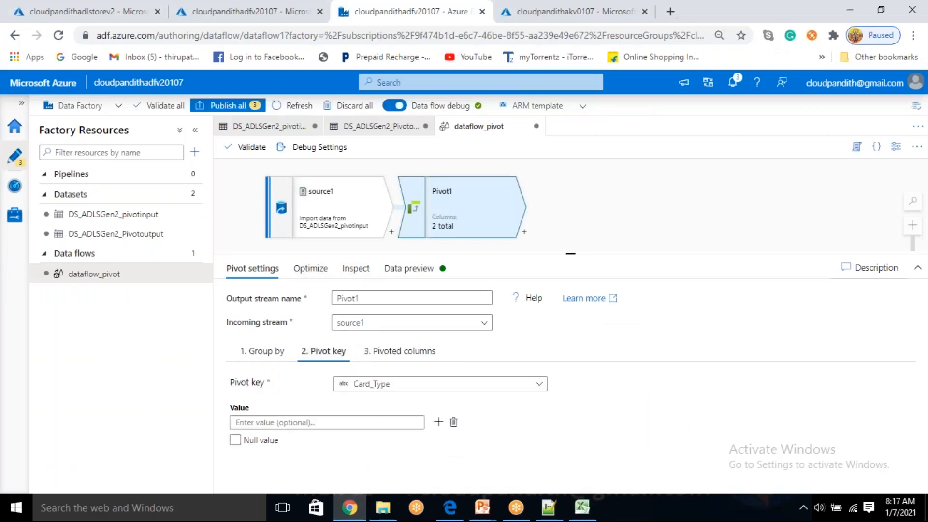
pyautogui.click(400, 352)
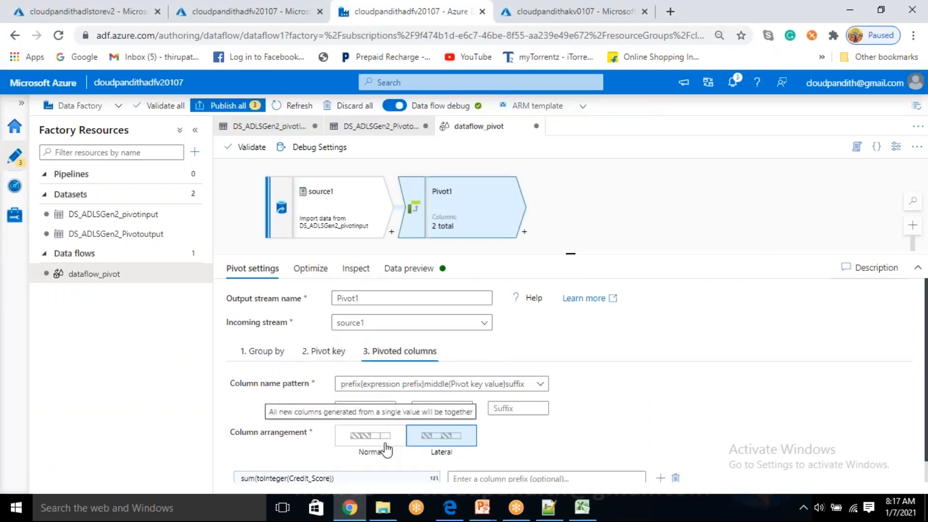
pyautogui.scroll(-1, 383, 443)
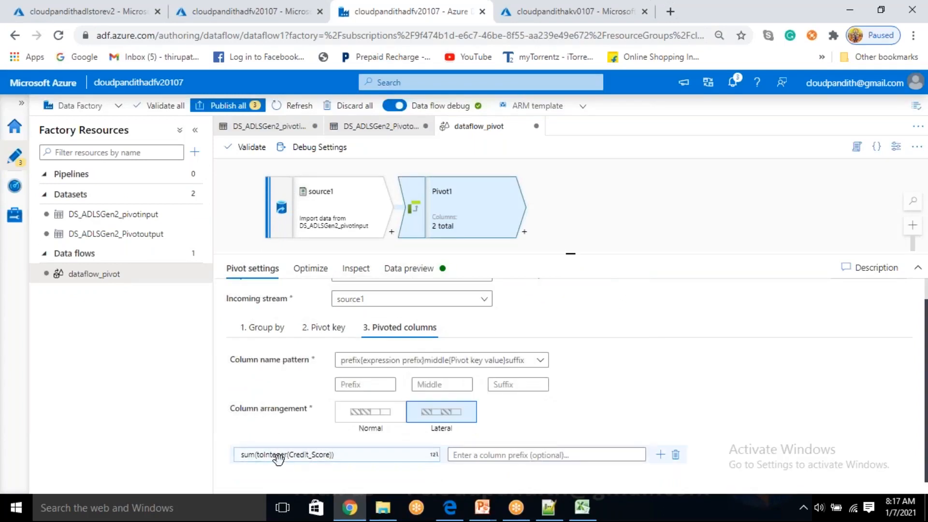
pyautogui.click(407, 277)
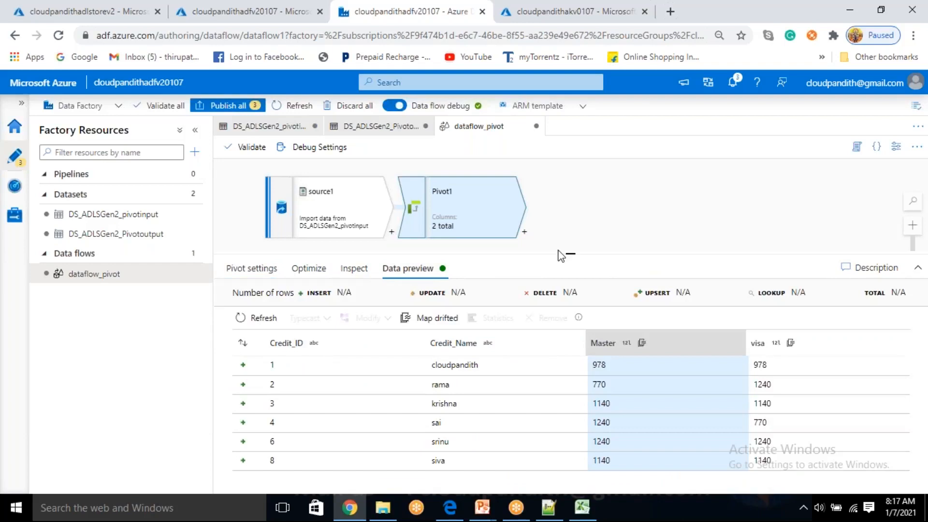
pyautogui.moveTo(571, 252); pyautogui.dragTo(571, 228)
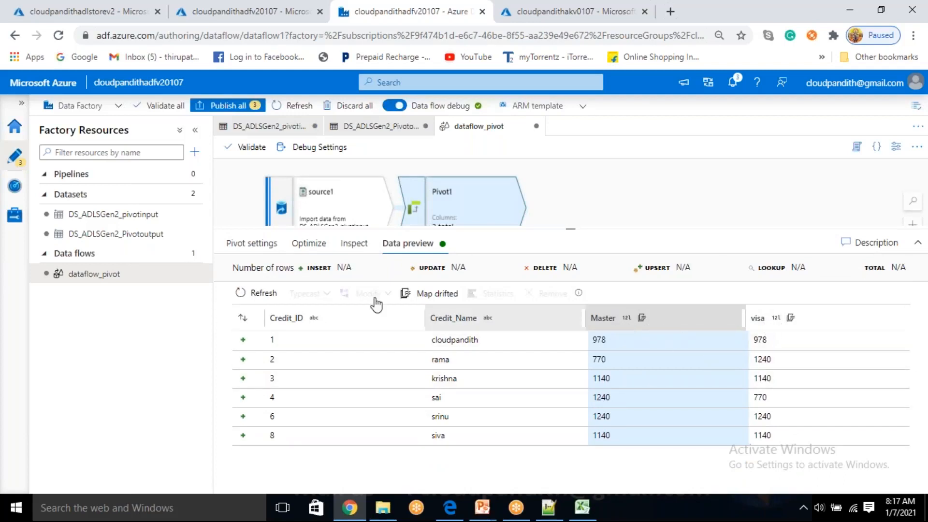
# Set the suffix of Pivot1's column name pattern to _card and refresh the data preview.
pyautogui.click(241, 255)
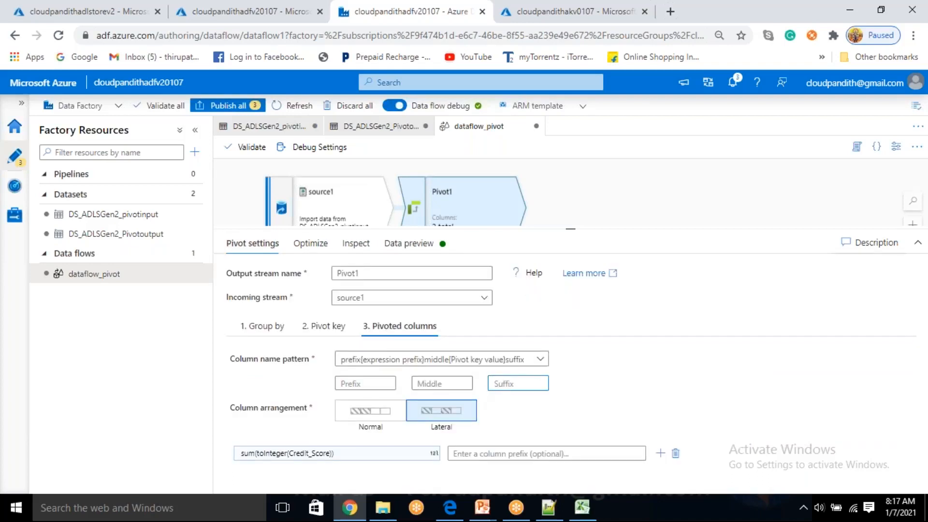
pyautogui.write('_dard')
pyautogui.click(408, 243)
pyautogui.click(240, 294)
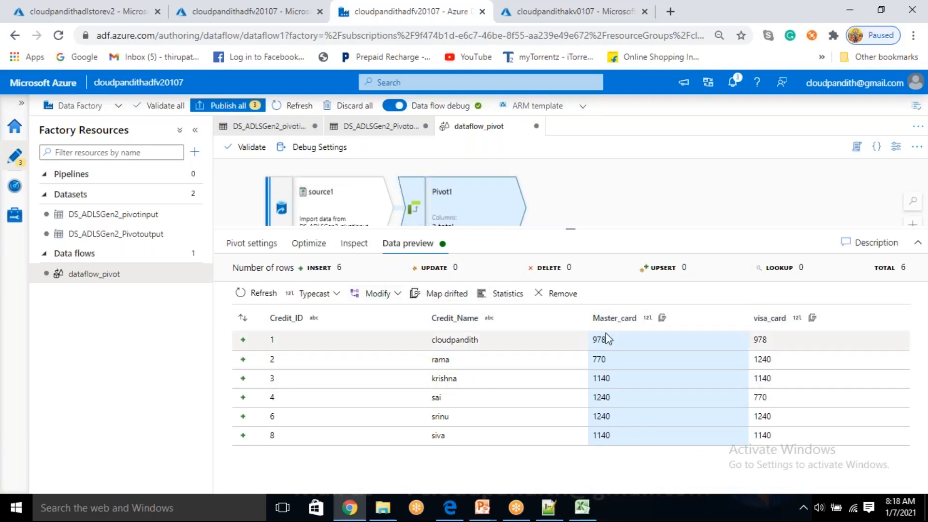
# Set the prefix of Pivot1's column name pattern to cloudpandith_ and refresh the data preview.
pyautogui.click(233, 243)
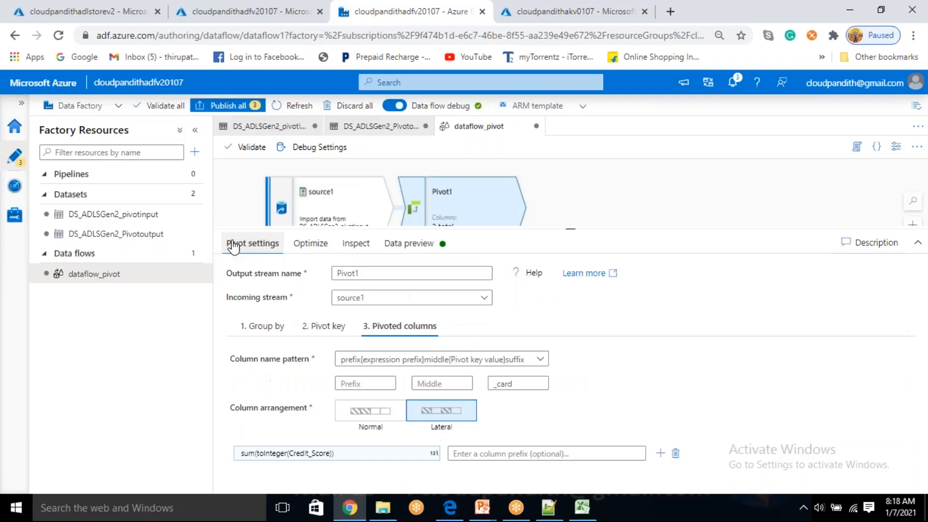
pyautogui.click(357, 382)
pyautogui.write('cloudpandith_')
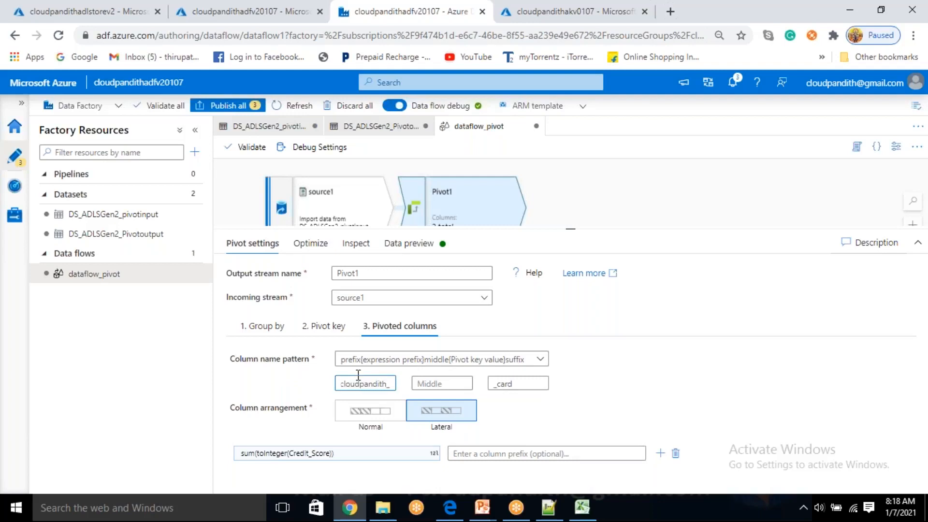
pyautogui.click(408, 243)
pyautogui.click(256, 293)
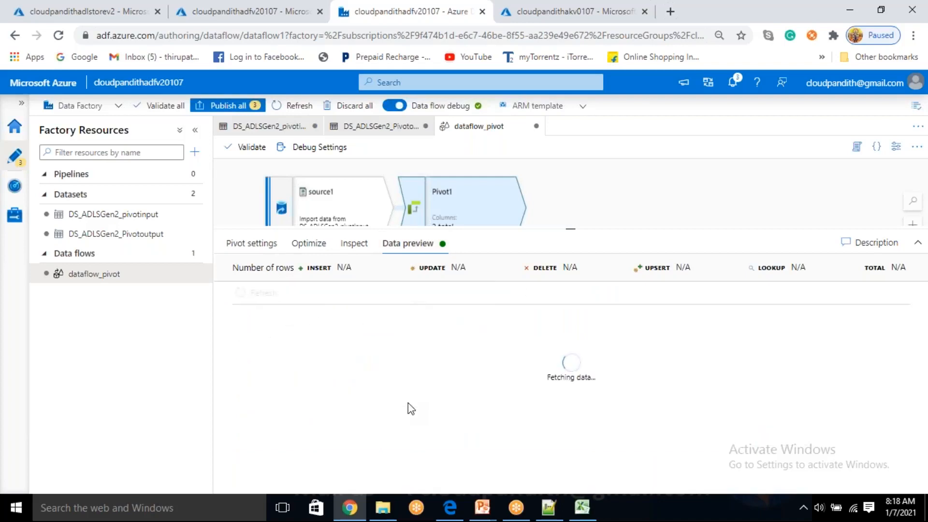
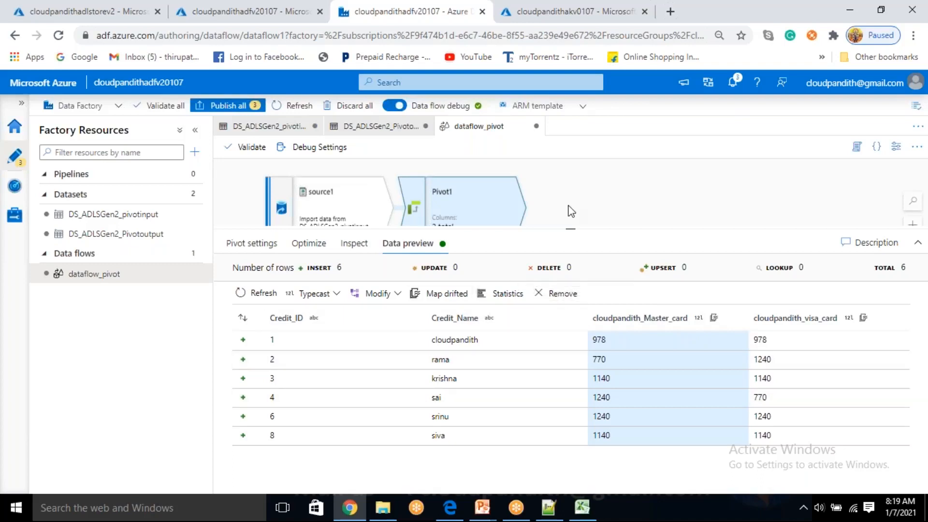
# Add a sink after the Pivot1 transformation and inspect its output schema.
pyautogui.moveTo(570, 208); pyautogui.dragTo(556, 191)
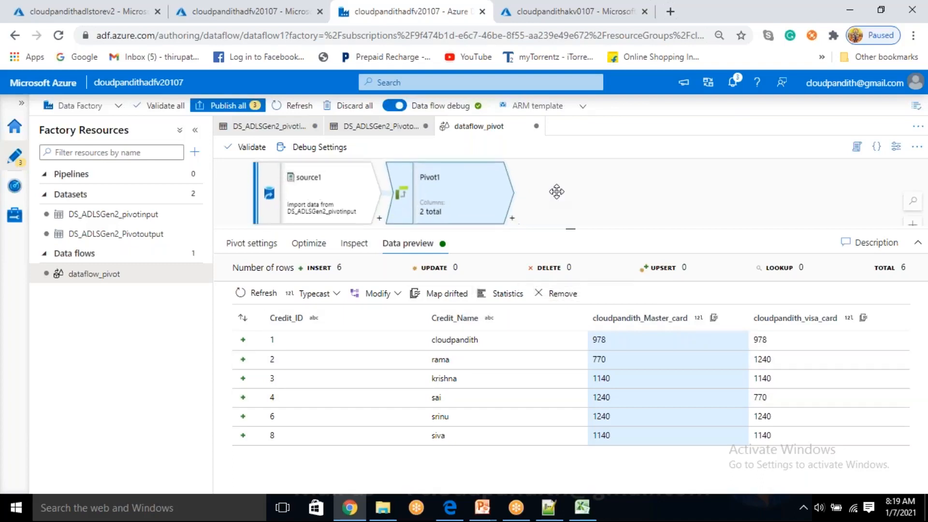
pyautogui.click(512, 219)
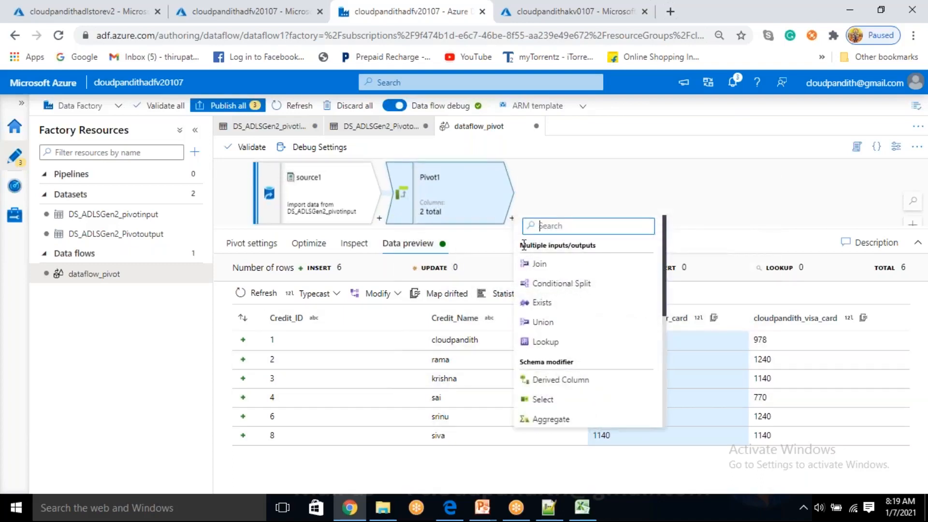
pyautogui.scroll(-5, 580, 394)
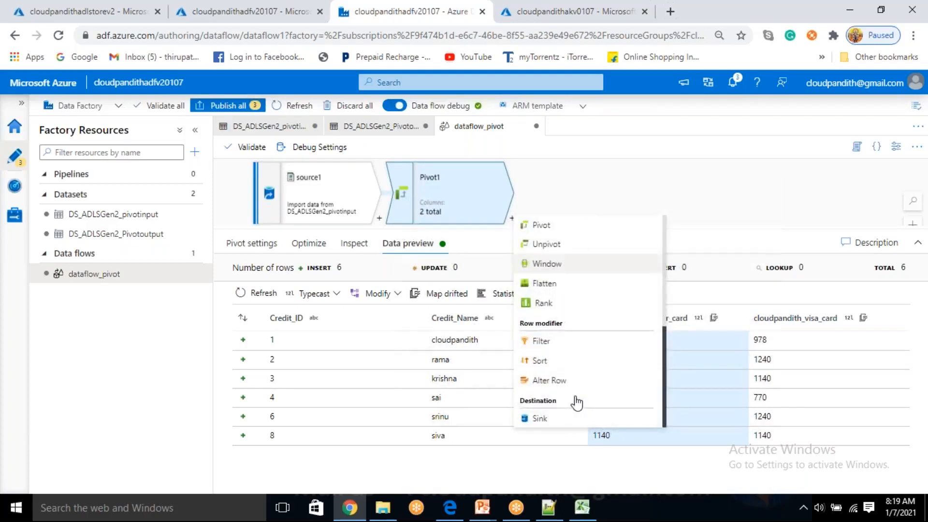
pyautogui.click(534, 418)
pyautogui.click(830, 174)
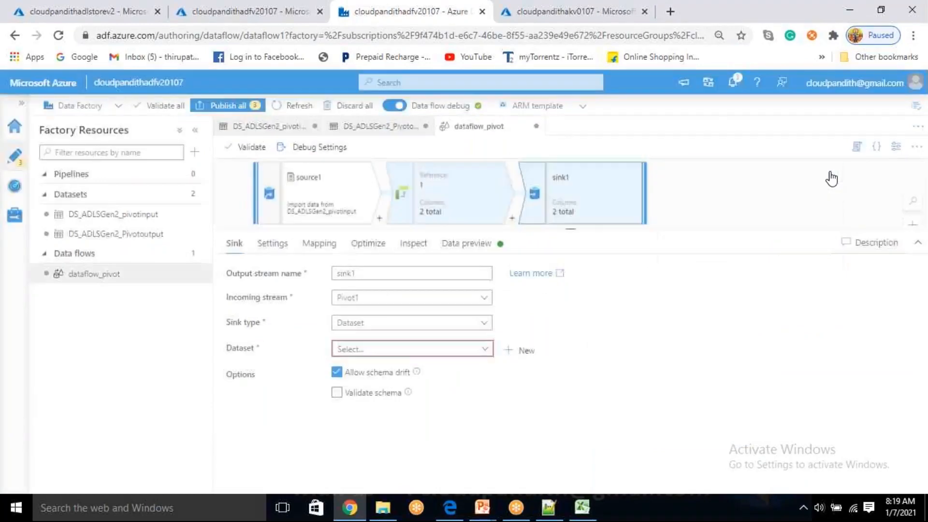
pyautogui.click(416, 249)
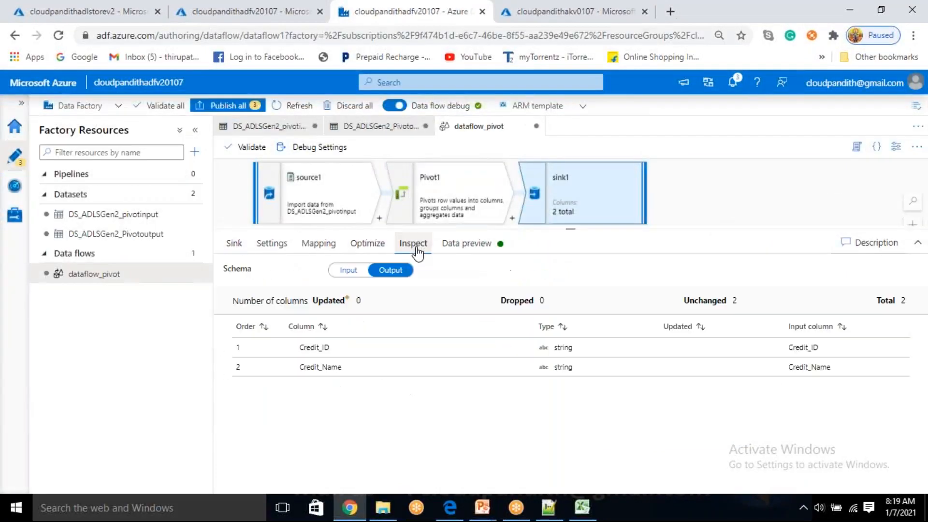
# Compare sink1's input and output schemas, and delete the sink from the data flow.
pyautogui.click(349, 274)
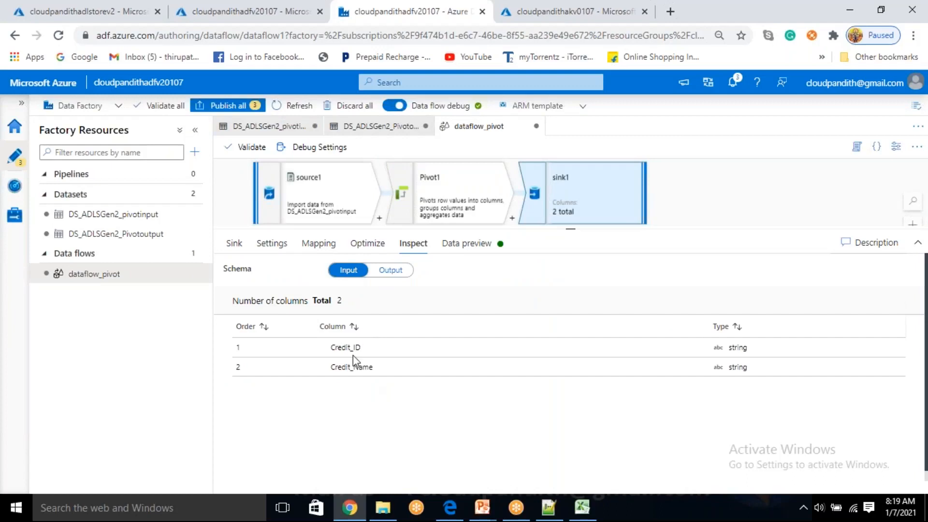
pyautogui.click(396, 271)
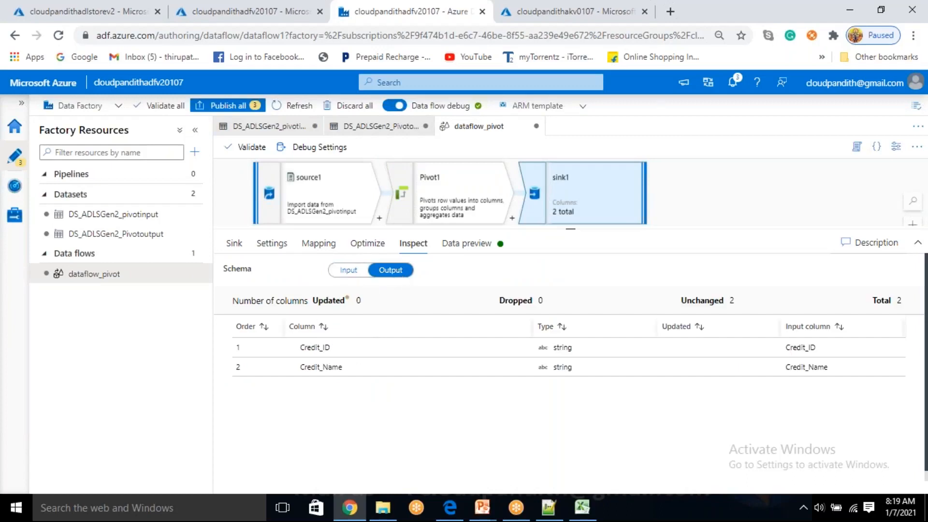
pyautogui.click(356, 274)
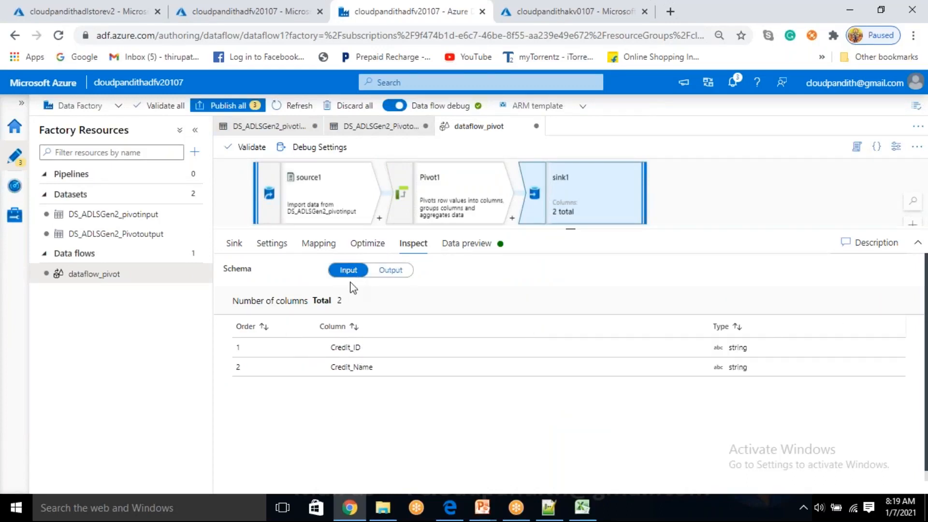
pyautogui.rightClick(558, 188)
pyautogui.click(575, 196)
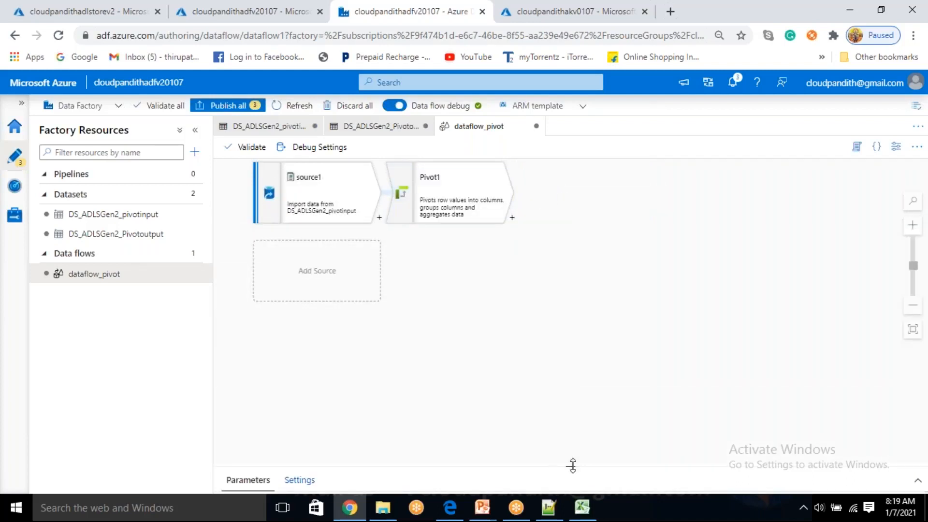
# Map the drifted pivot columns explicitly from Pivot1's data preview.
pyautogui.moveTo(573, 465); pyautogui.dragTo(571, 311)
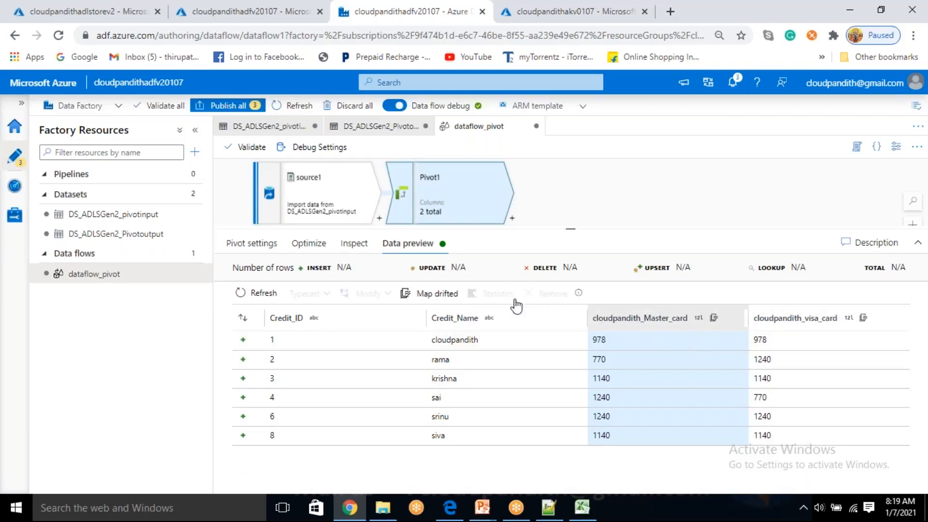
pyautogui.click(431, 300)
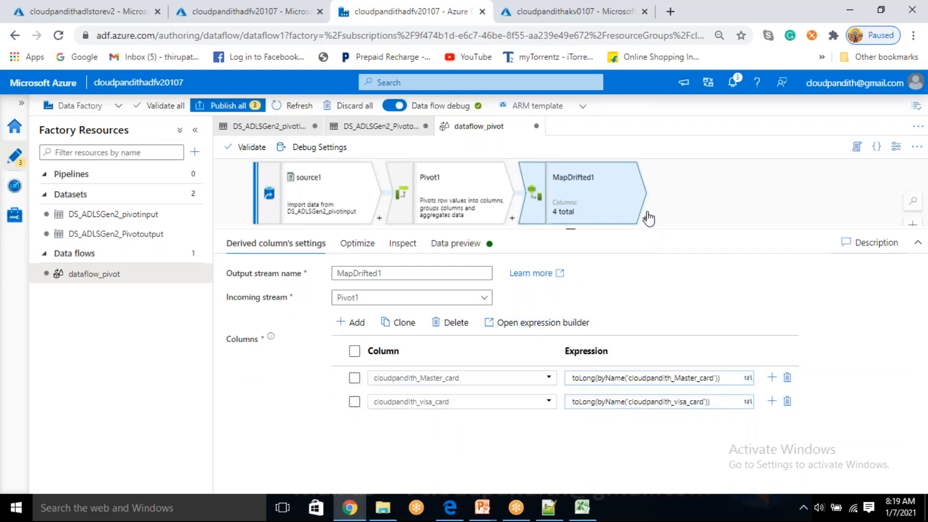
# Add a trial sink after MapDrifted1 to inspect its output schema, and delete it again.
pyautogui.click(647, 219)
pyautogui.scroll(-5, 694, 348)
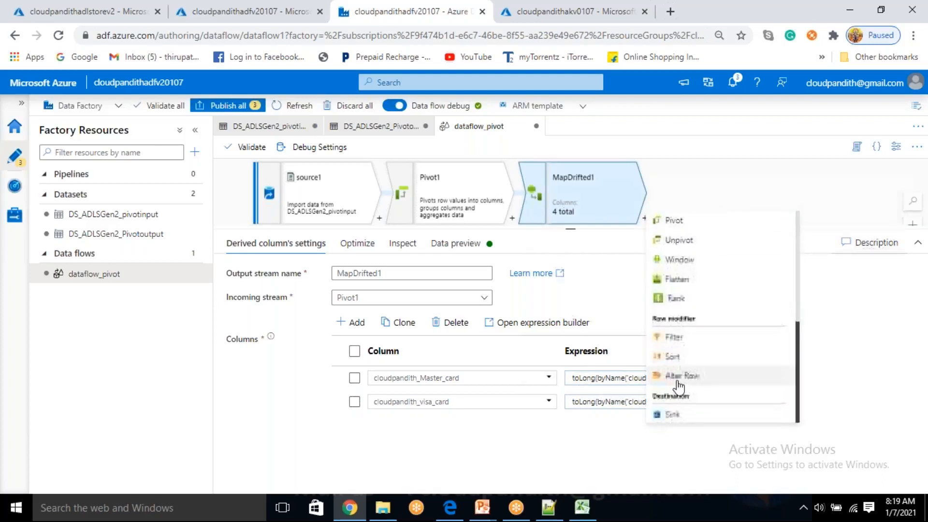
pyautogui.click(660, 413)
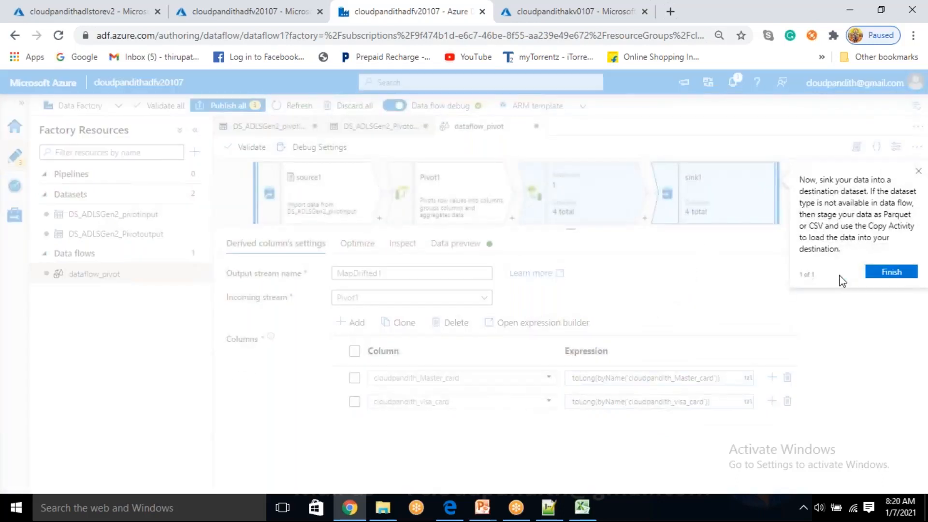
pyautogui.click(891, 271)
pyautogui.click(413, 243)
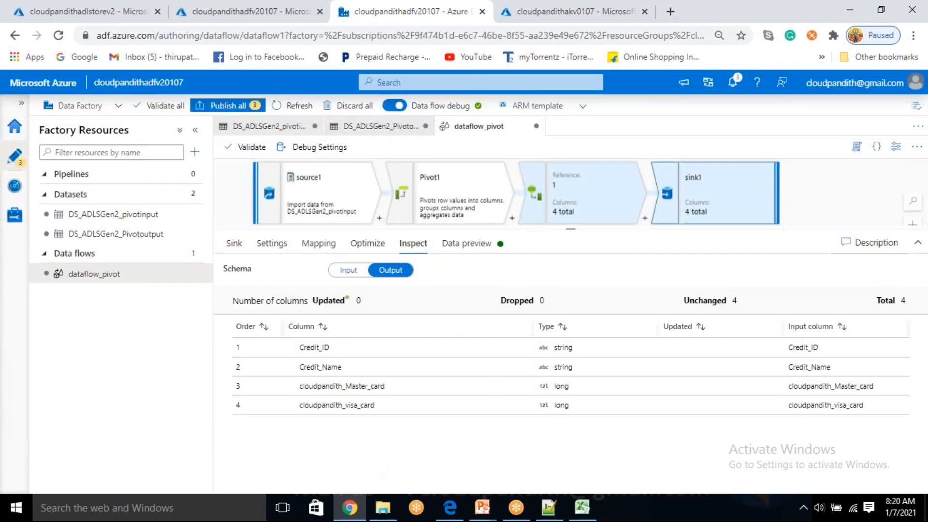
pyautogui.rightClick(694, 197)
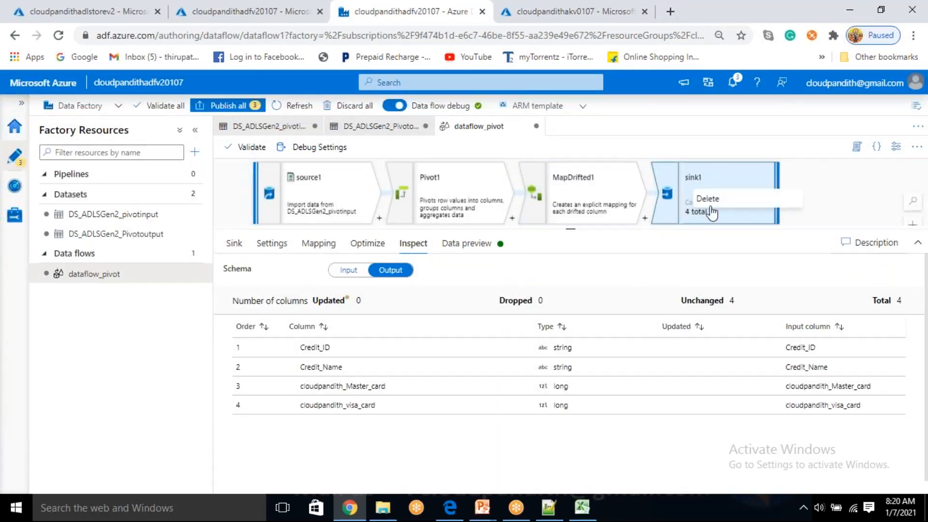
pyautogui.click(729, 198)
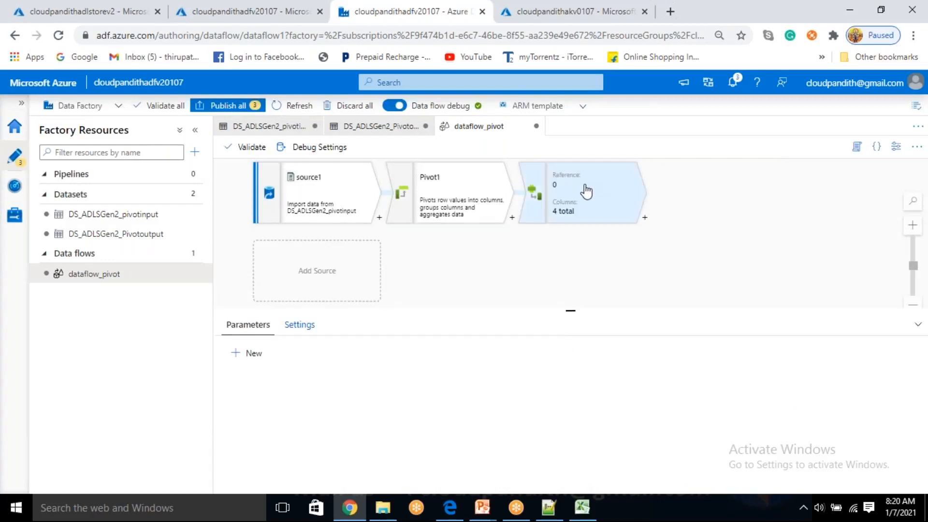
# Load the data preview of the MapDrifted1 transformation.
pyautogui.moveTo(568, 310); pyautogui.dragTo(570, 272)
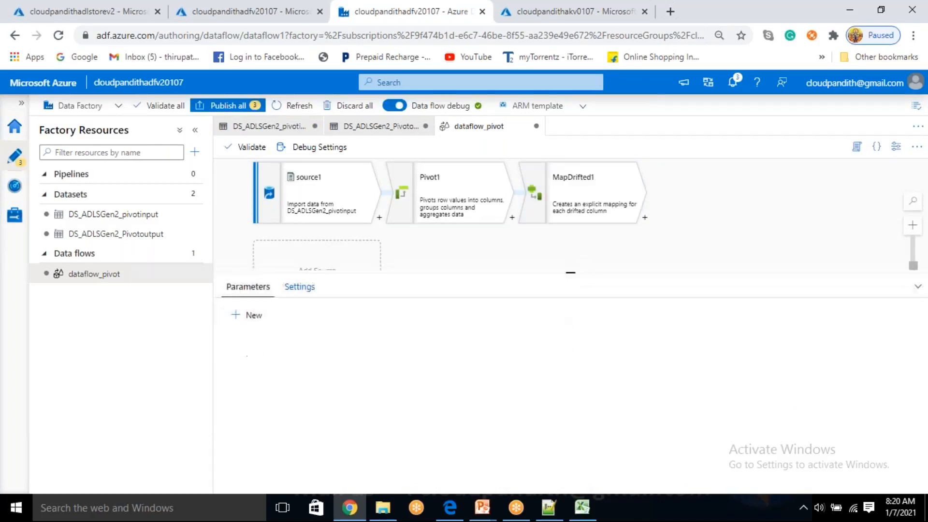
pyautogui.click(595, 194)
pyautogui.click(476, 244)
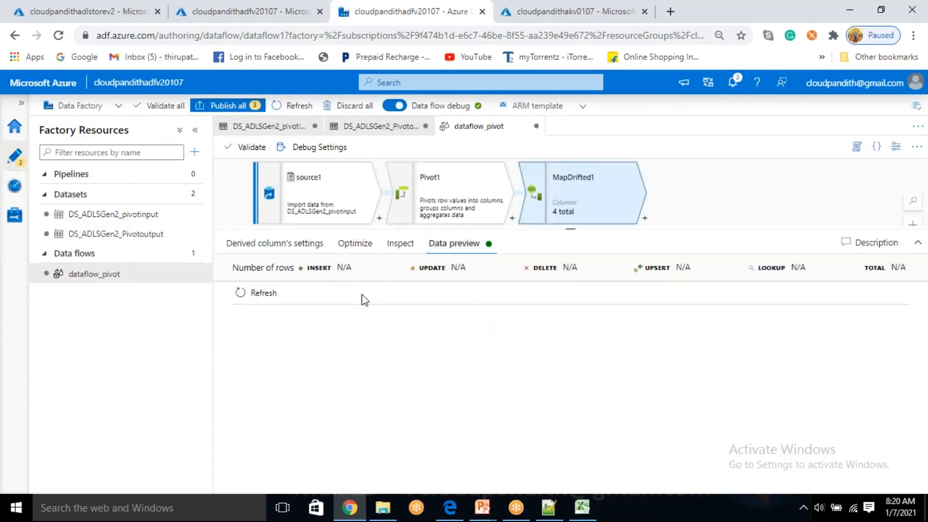
pyautogui.click(259, 293)
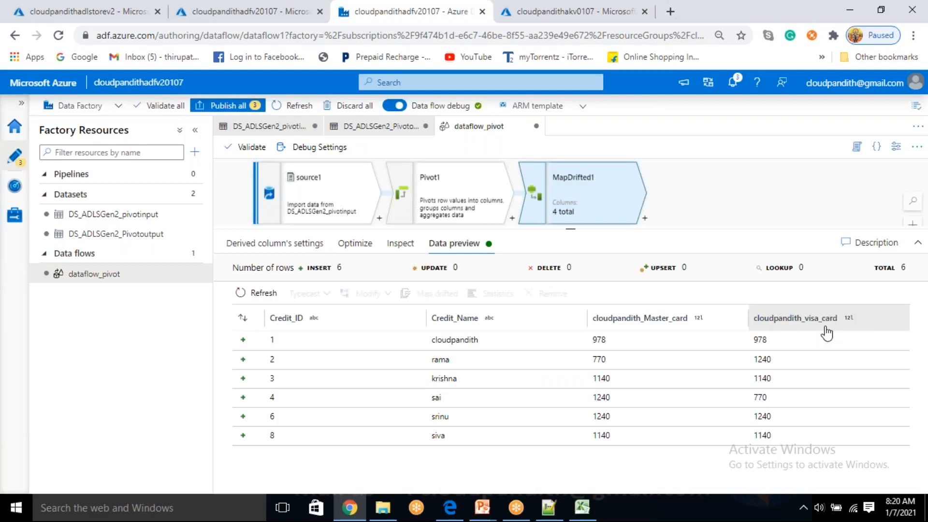
# Compare the cloudpandith_Master_card and cloudpandith_visa_card scores row by row in MapDrifted1's data preview.
pyautogui.click(645, 220)
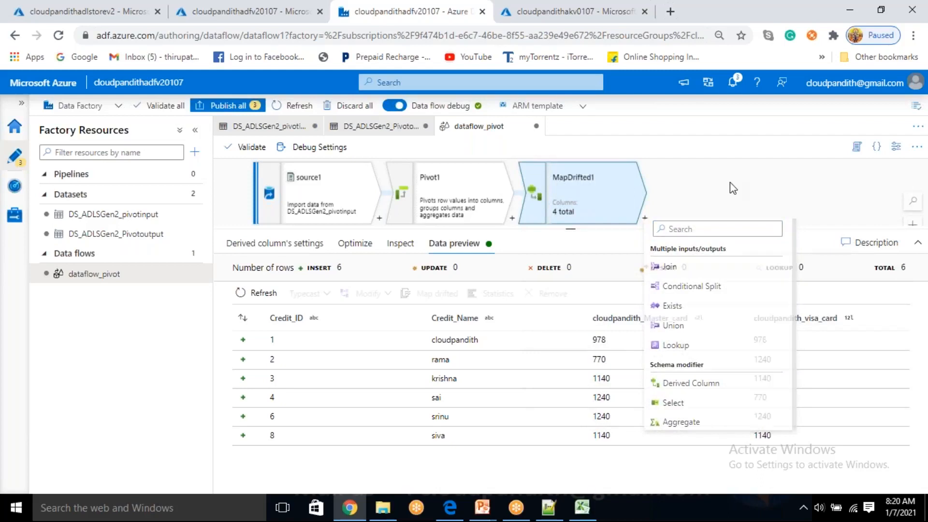
pyautogui.click(599, 339)
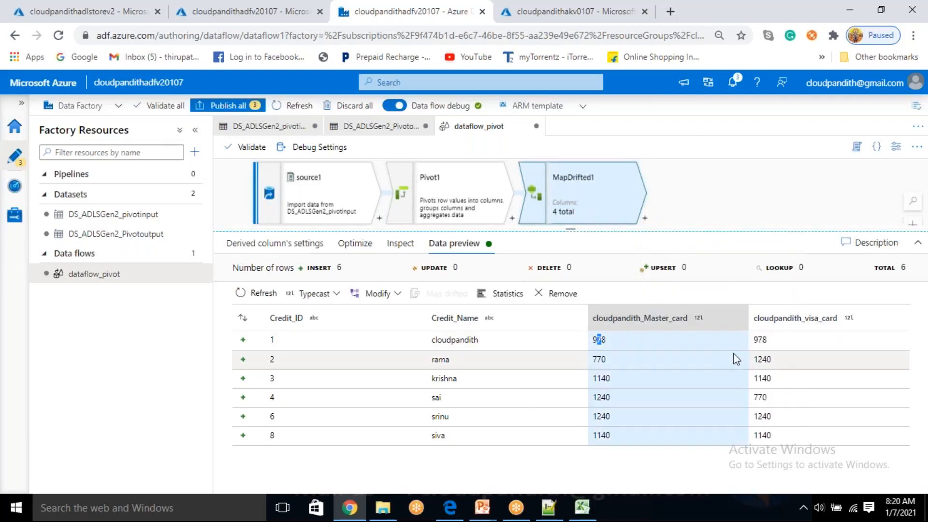
pyautogui.doubleClick(760, 339)
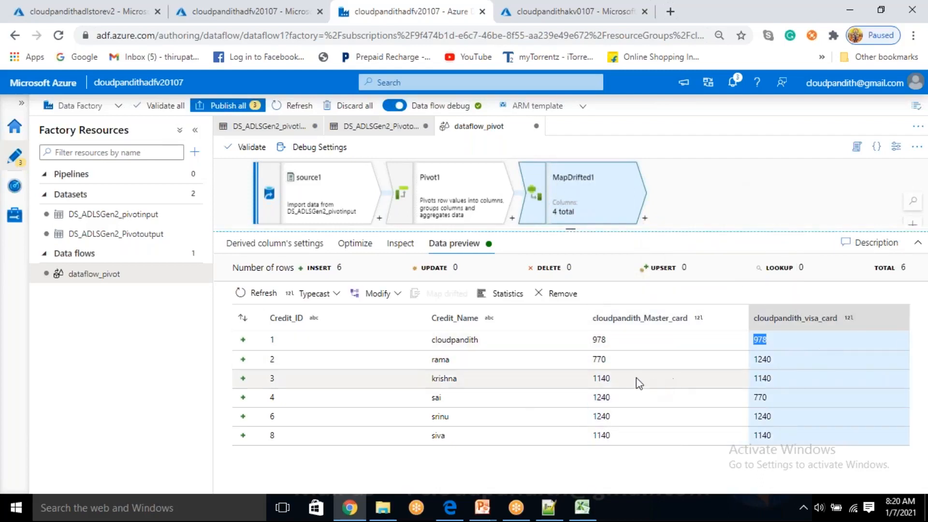
pyautogui.moveTo(579, 355); pyautogui.dragTo(597, 359)
pyautogui.click(771, 361)
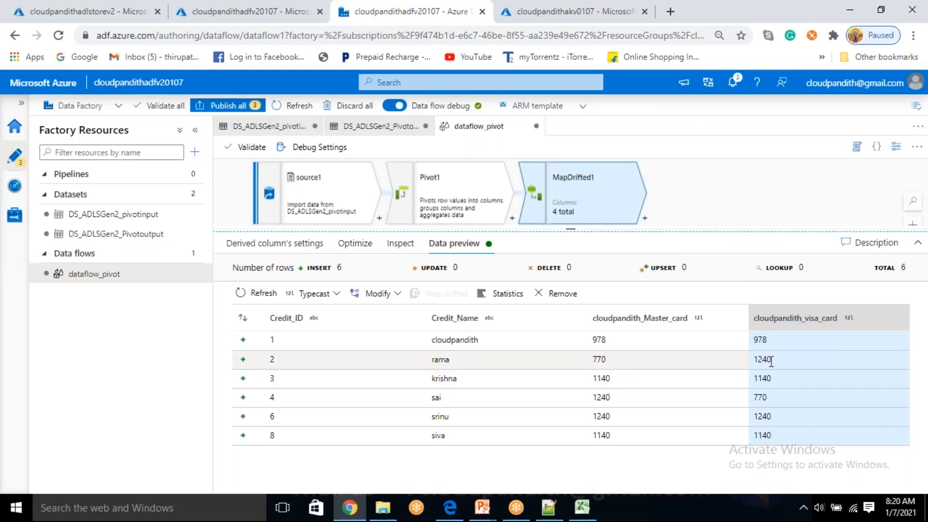
pyautogui.moveTo(597, 378); pyautogui.dragTo(610, 378)
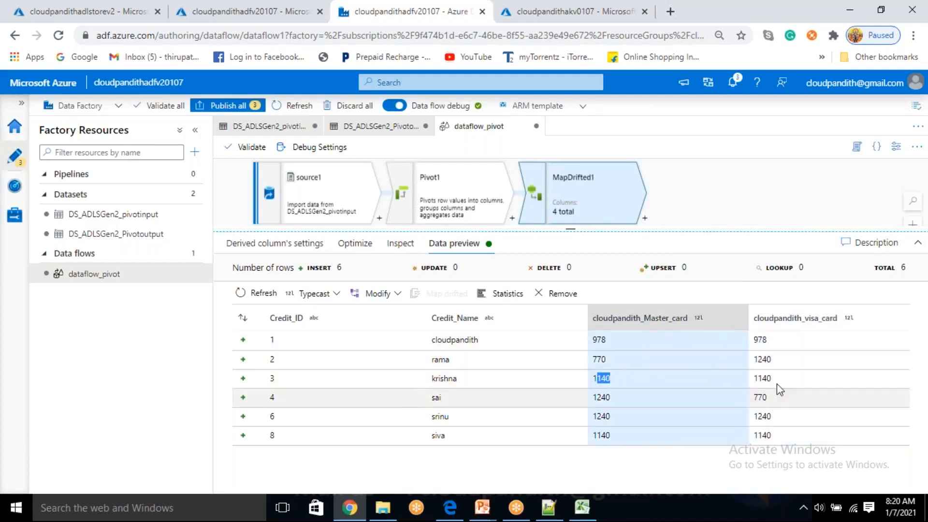
pyautogui.moveTo(758, 378); pyautogui.dragTo(768, 378)
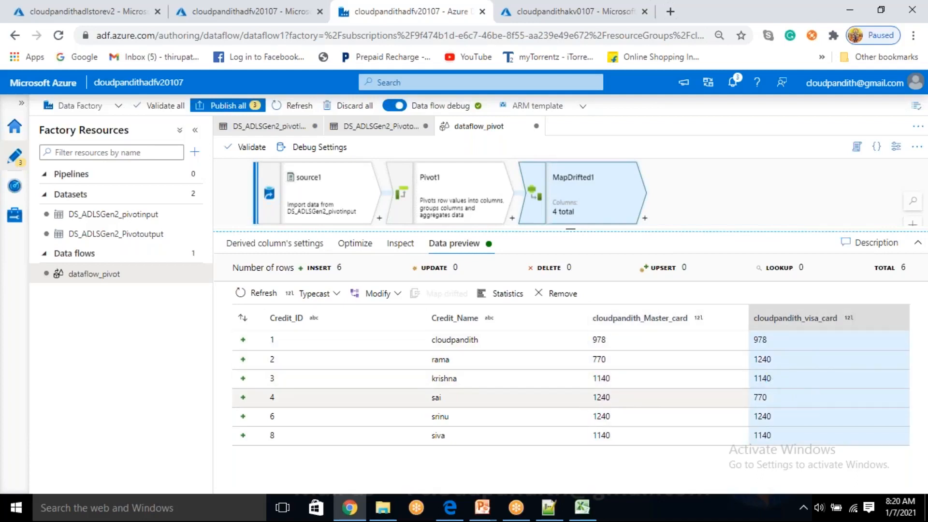
pyautogui.doubleClick(601, 397)
pyautogui.doubleClick(760, 397)
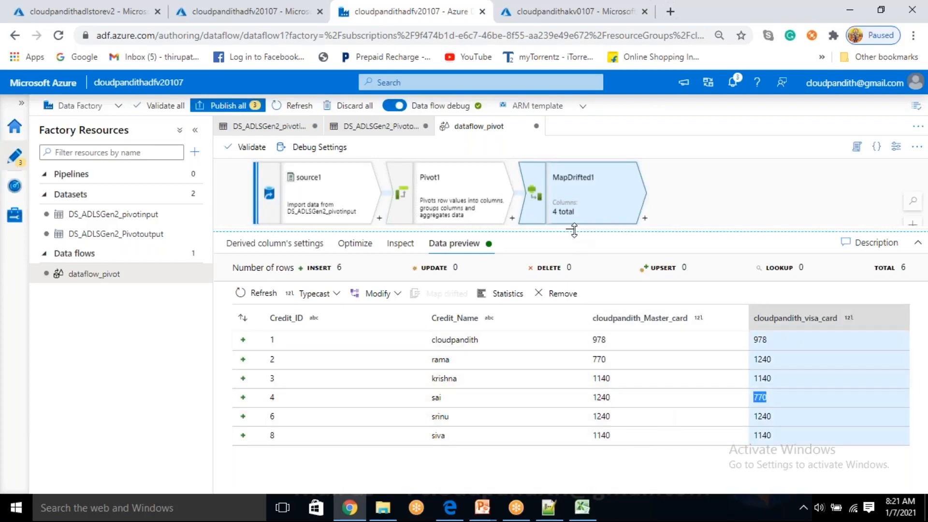
# Add a Derived Column transformation after MapDrifted1 and name its new column status.
pyautogui.moveTo(571, 230); pyautogui.dragTo(571, 264)
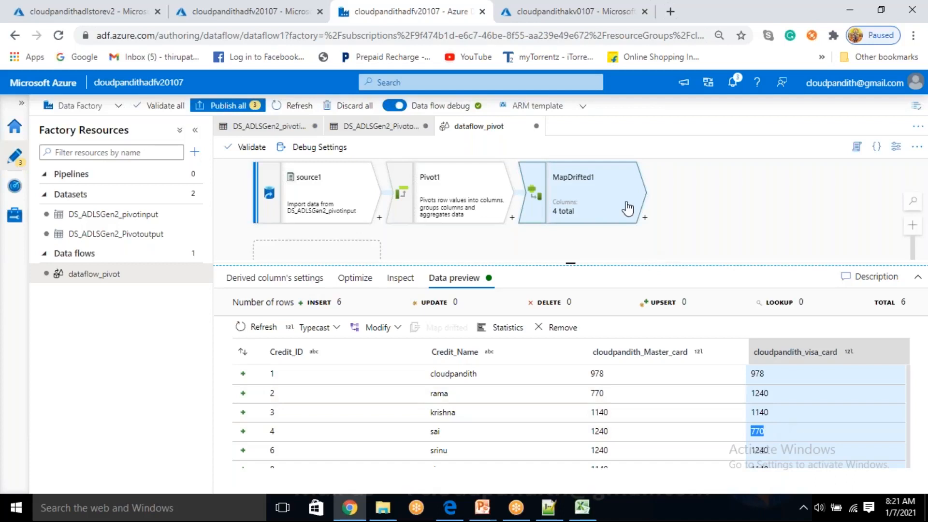
pyautogui.click(645, 217)
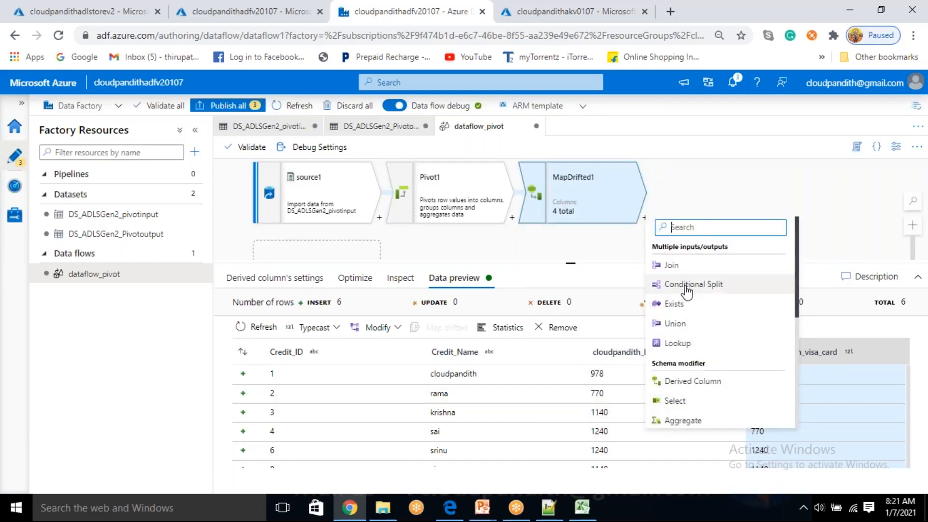
pyautogui.scroll(-3, 687, 290)
pyautogui.scroll(-3, 700, 419)
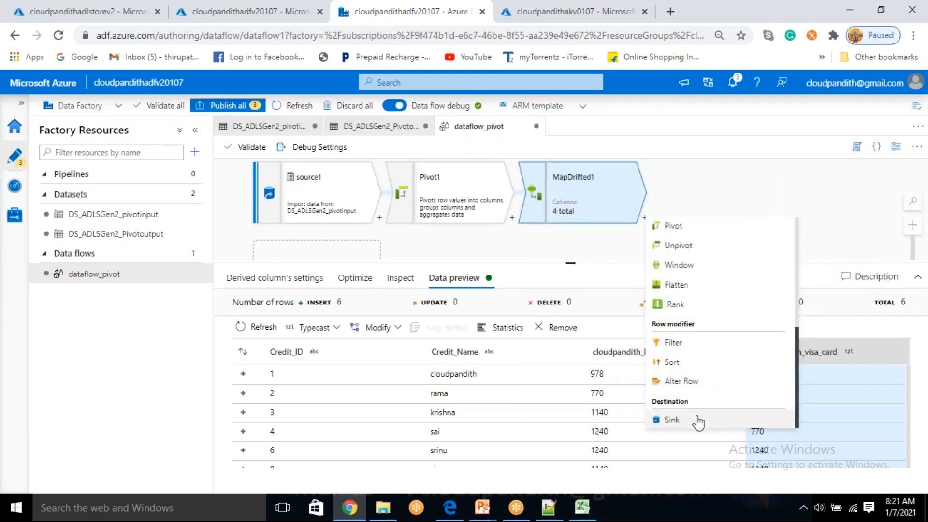
pyautogui.scroll(3, 698, 422)
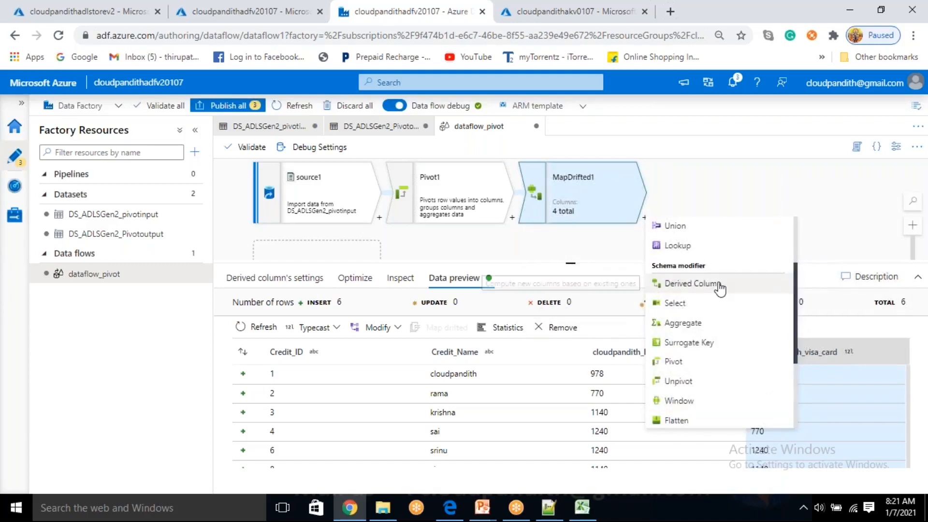
pyautogui.click(691, 283)
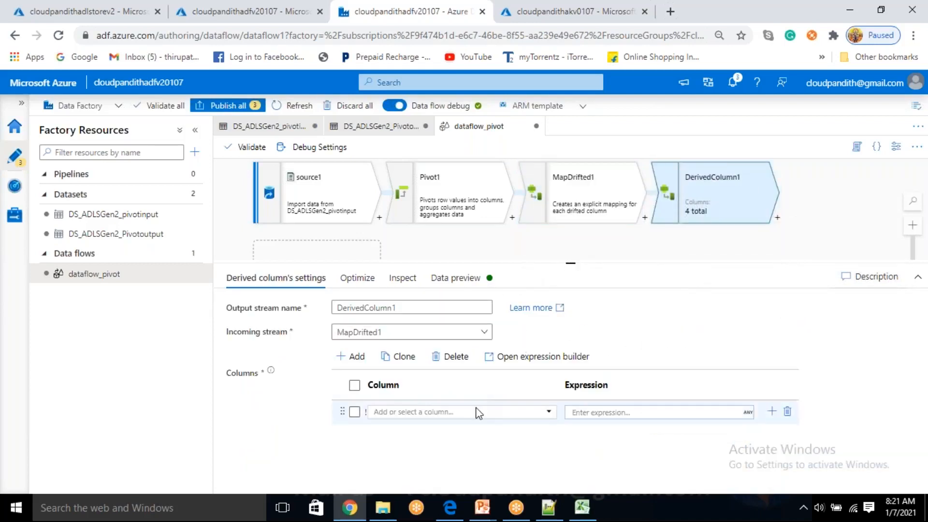
pyautogui.click(548, 413)
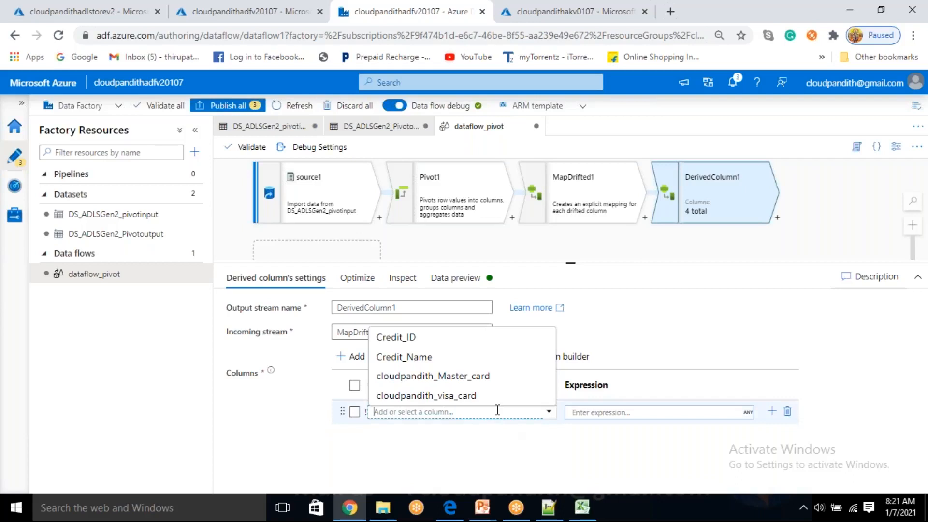
pyautogui.write('status')
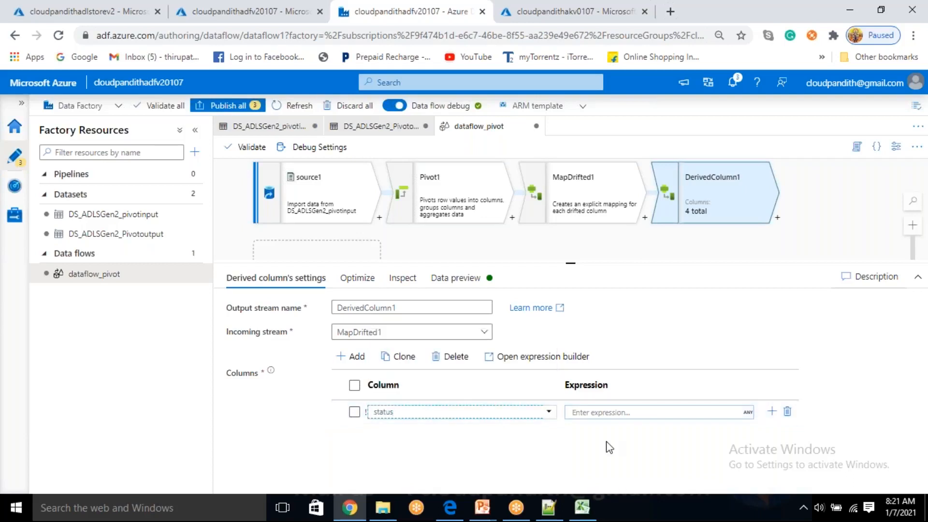
# Start the status column's expression as a case function with the condition cloudpandith_Master_card==cloudpandith_visa_card.
pyautogui.click(600, 410)
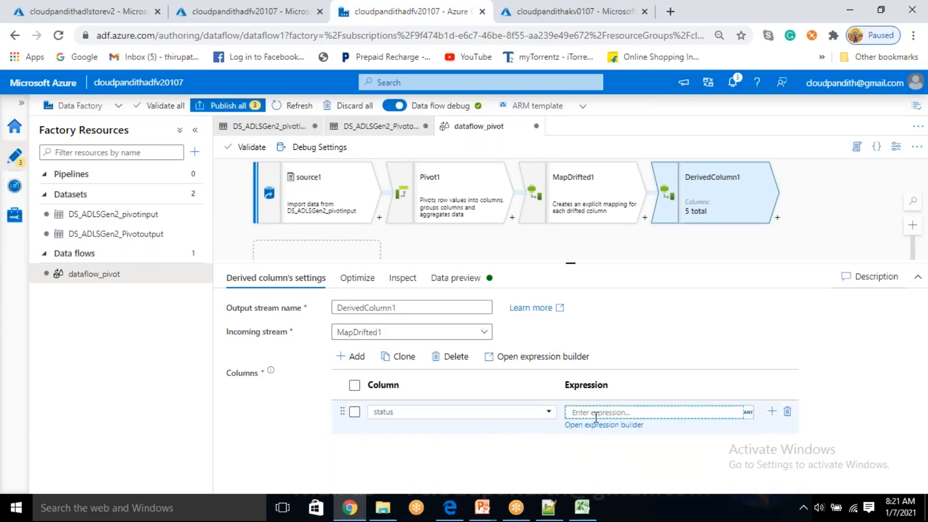
pyautogui.click(598, 425)
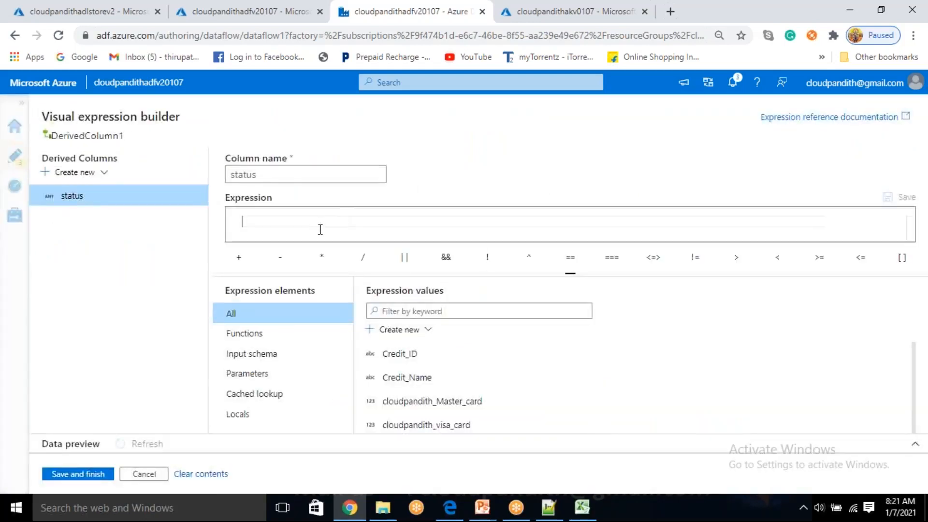
pyautogui.write('case')
pyautogui.press('Return')
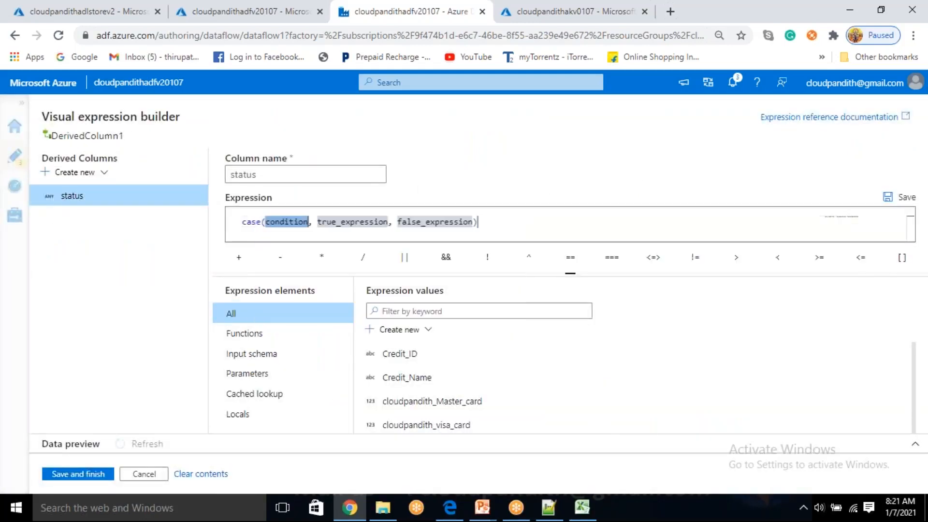
pyautogui.press('BackSpace')
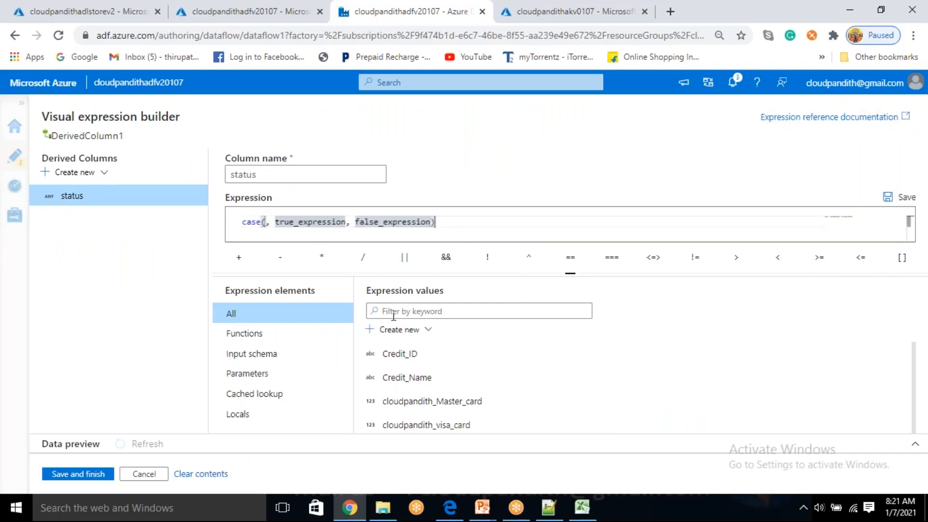
pyautogui.click(417, 409)
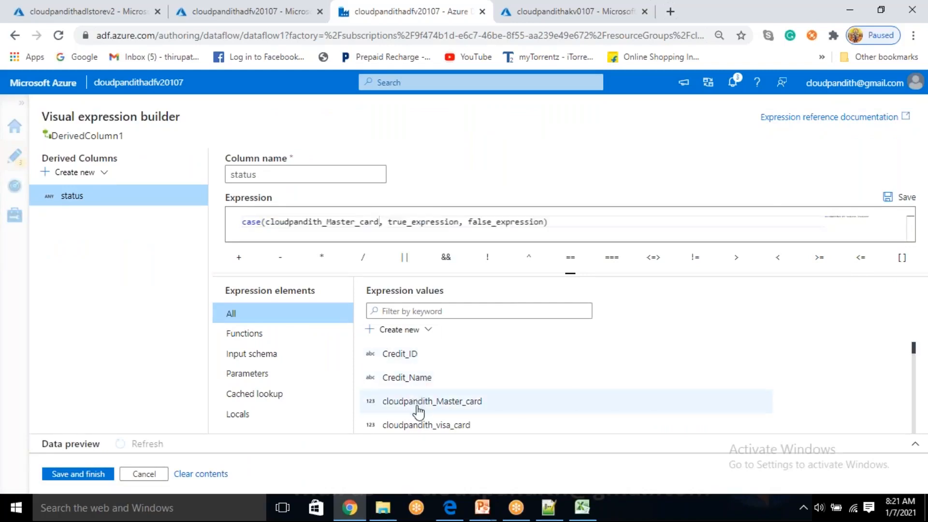
pyautogui.write('==')
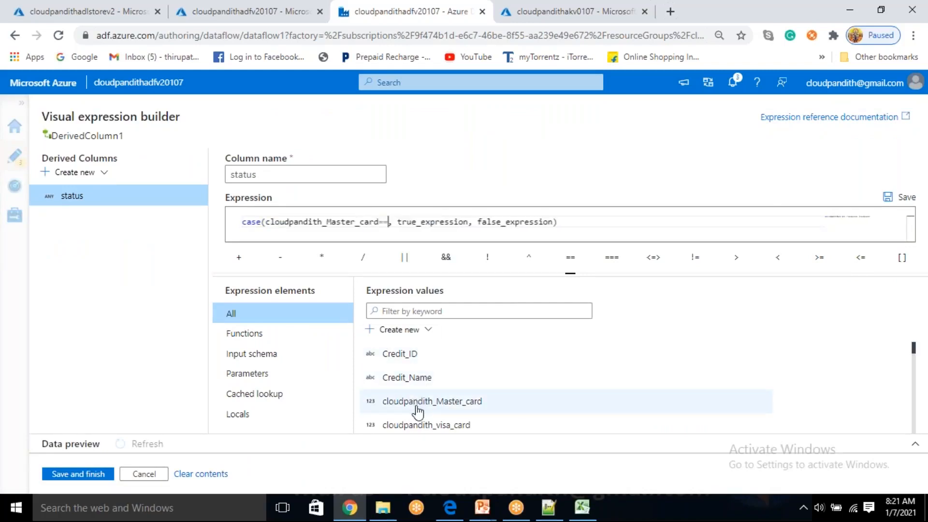
pyautogui.click(424, 425)
# Set the case function's true result to 'eligible' and its false result to 'not eligible', and save the expression.
pyautogui.doubleClick(506, 218)
pyautogui.write("'eligible")
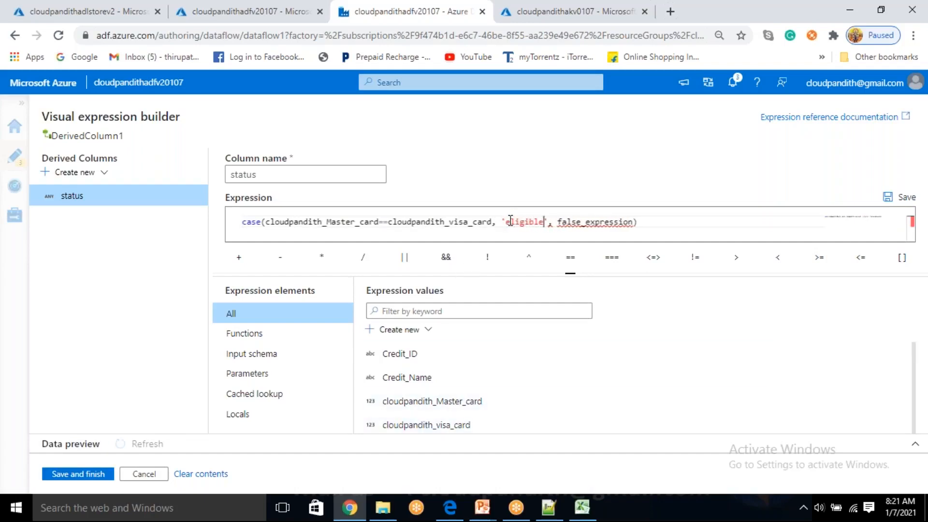
pyautogui.press('Right')
pyautogui.hotkey('shift', 'End')
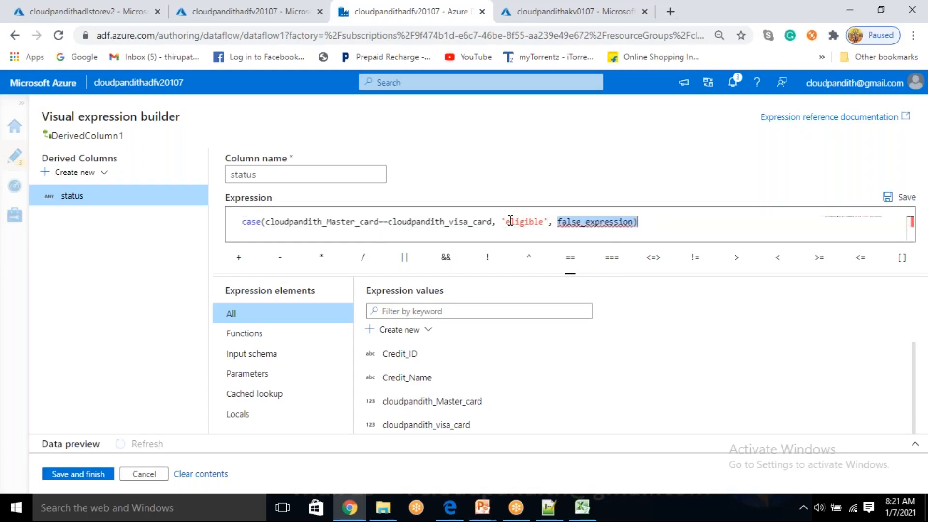
pyautogui.press('BackSpace')
pyautogui.write("'not eligible")
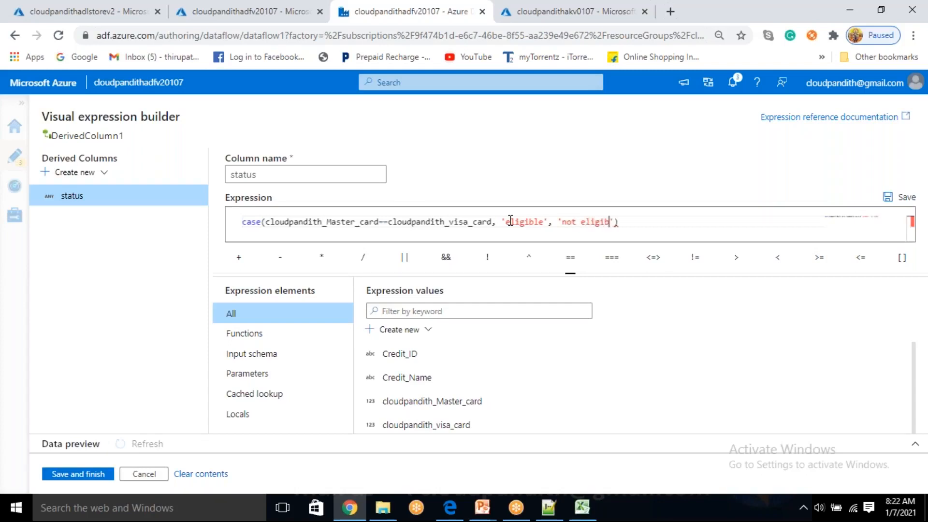
pyautogui.click(80, 474)
# Load DerivedColumn1's data preview and check the status value of each row.
pyautogui.click(463, 279)
pyautogui.click(253, 328)
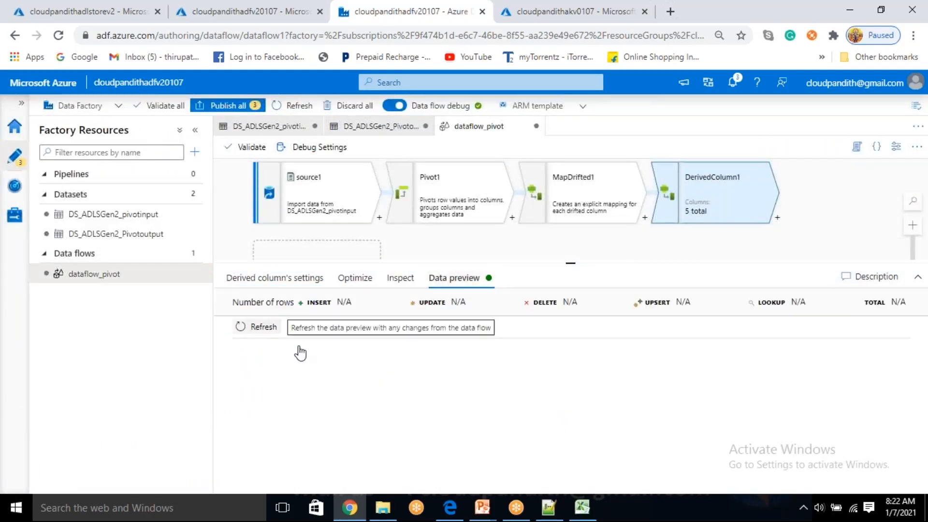
pyautogui.moveTo(570, 263); pyautogui.dragTo(568, 250)
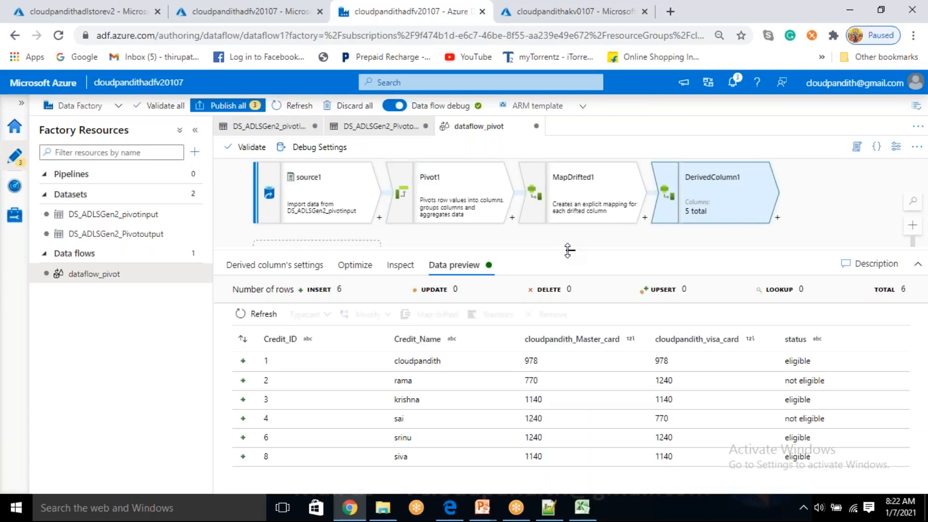
pyautogui.moveTo(785, 361); pyautogui.dragTo(845, 384)
pyautogui.moveTo(832, 420); pyautogui.dragTo(789, 438)
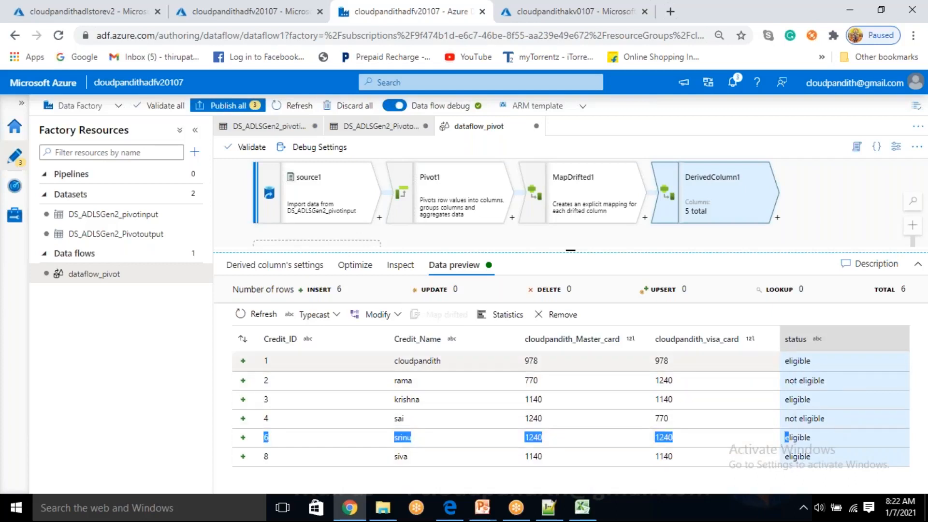
pyautogui.moveTo(795, 212); pyautogui.dragTo(732, 207)
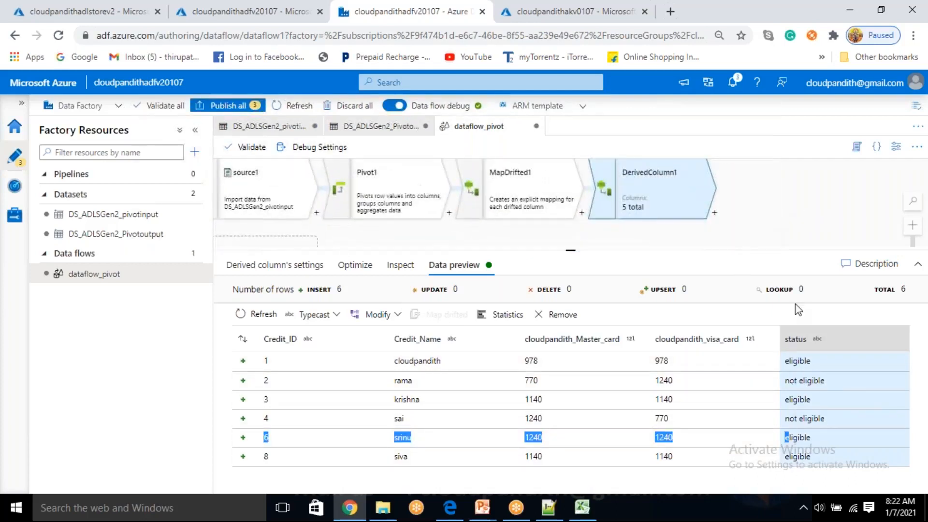
pyautogui.click(742, 226)
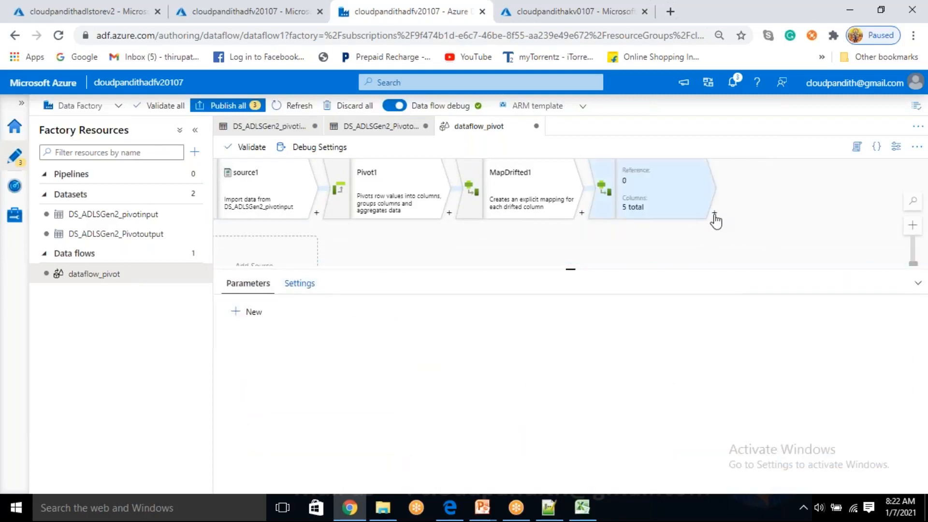
pyautogui.moveTo(679, 236); pyautogui.dragTo(653, 252)
pyautogui.click(690, 229)
pyautogui.scroll(-4, 734, 384)
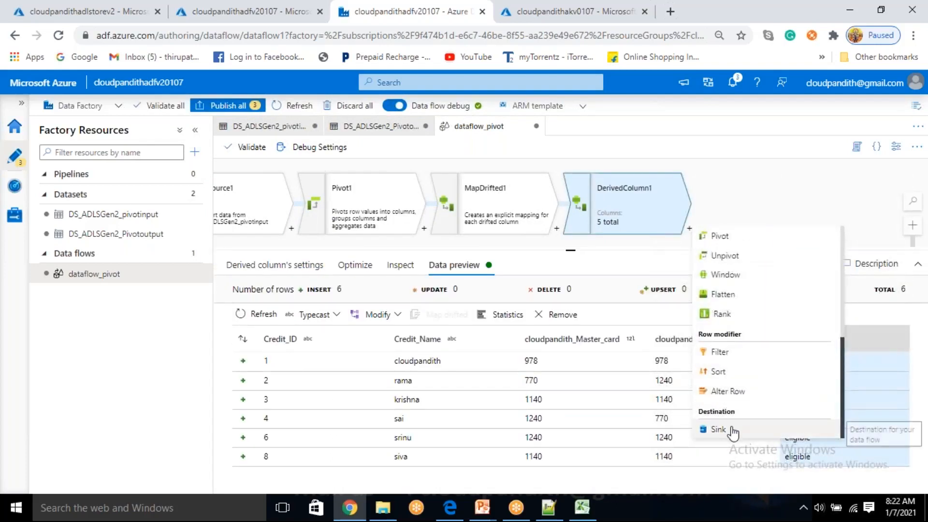
pyautogui.click(719, 429)
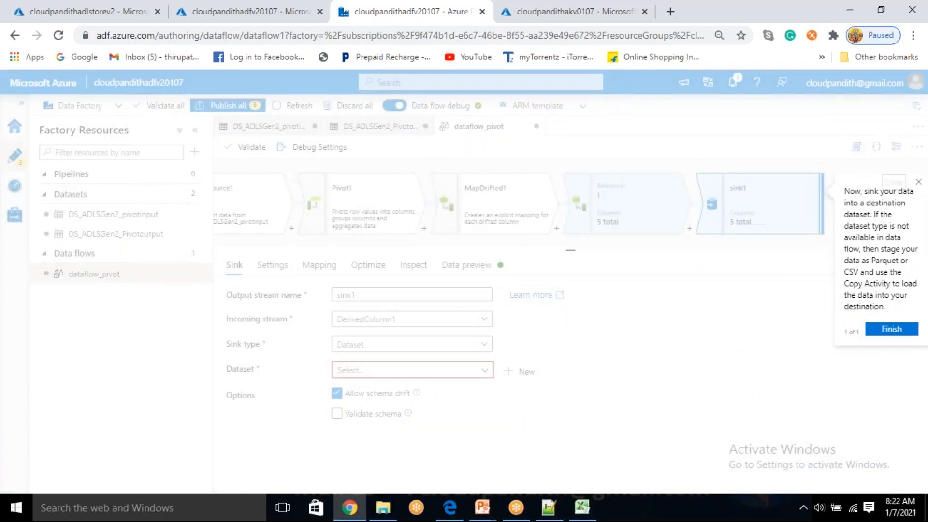
pyautogui.click(919, 181)
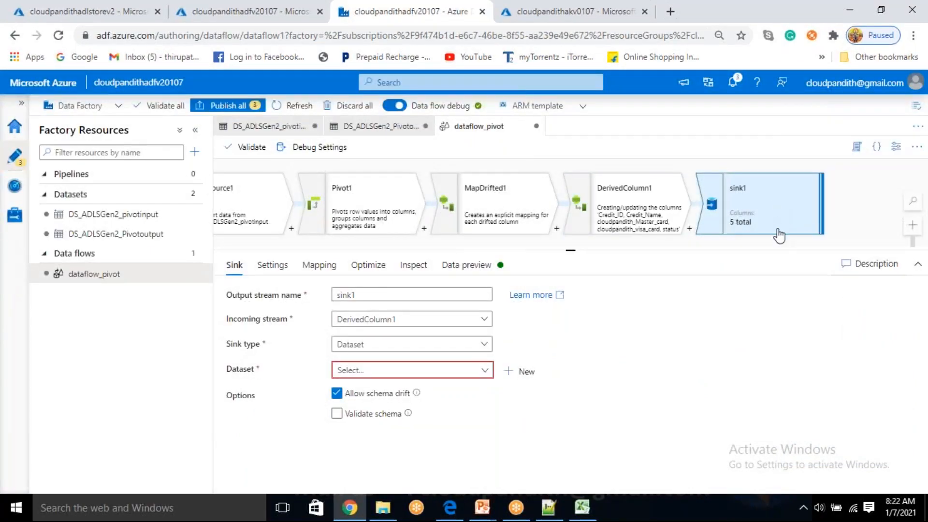
pyautogui.rightClick(759, 196)
pyautogui.click(775, 205)
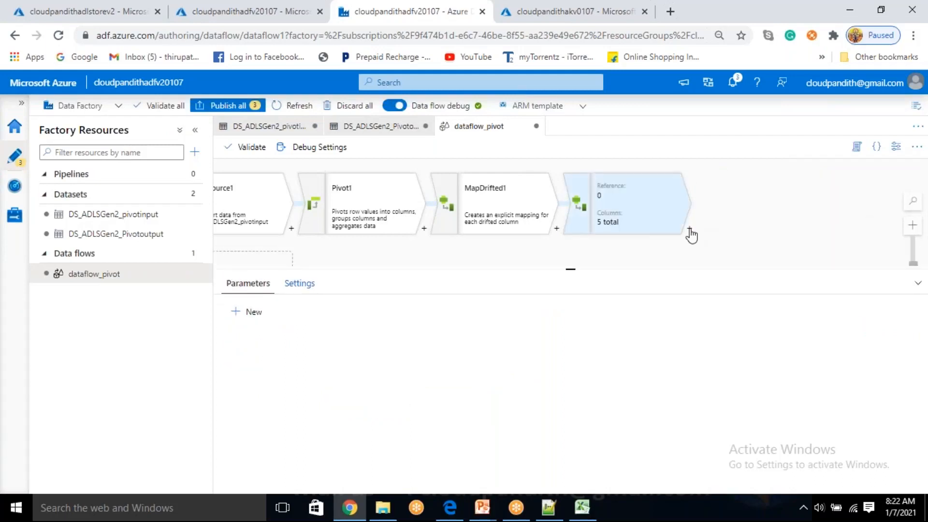
# Add a Filter transformation after DerivedColumn1.
pyautogui.click(689, 230)
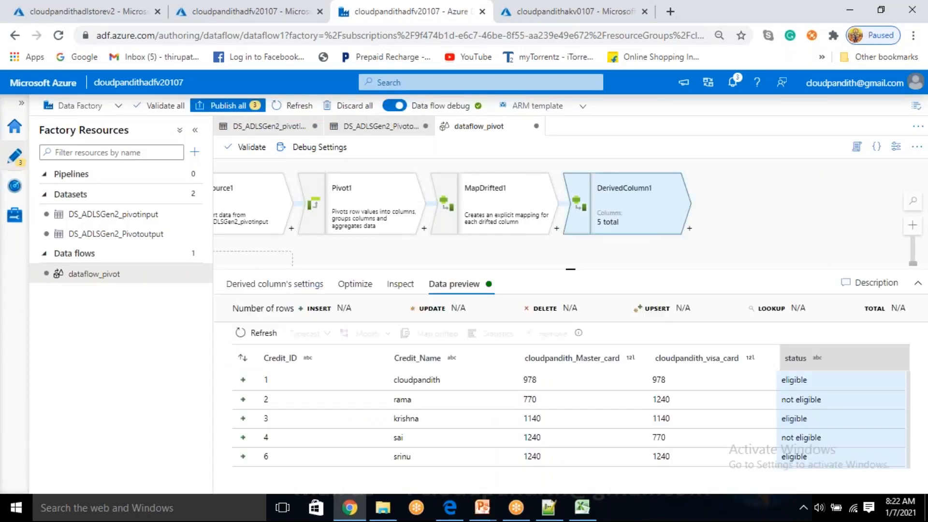
pyautogui.scroll(-5, 738, 334)
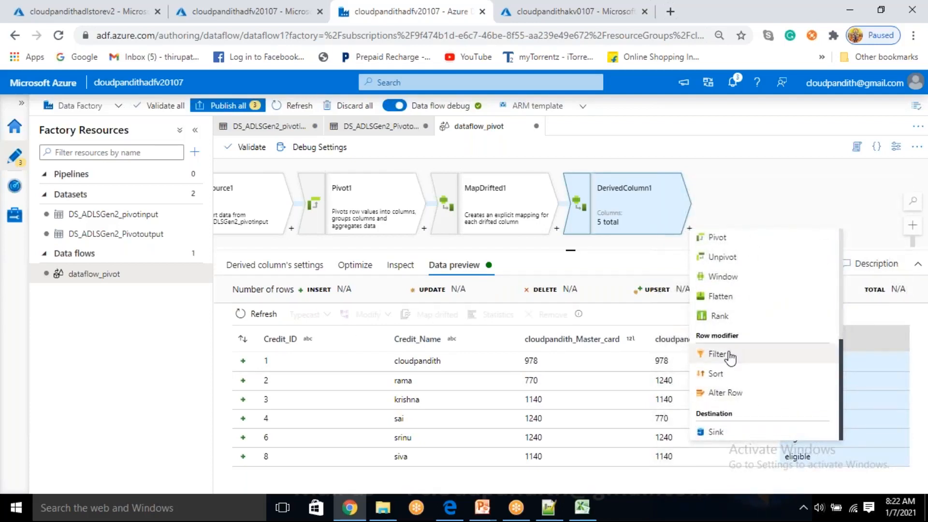
pyautogui.click(718, 355)
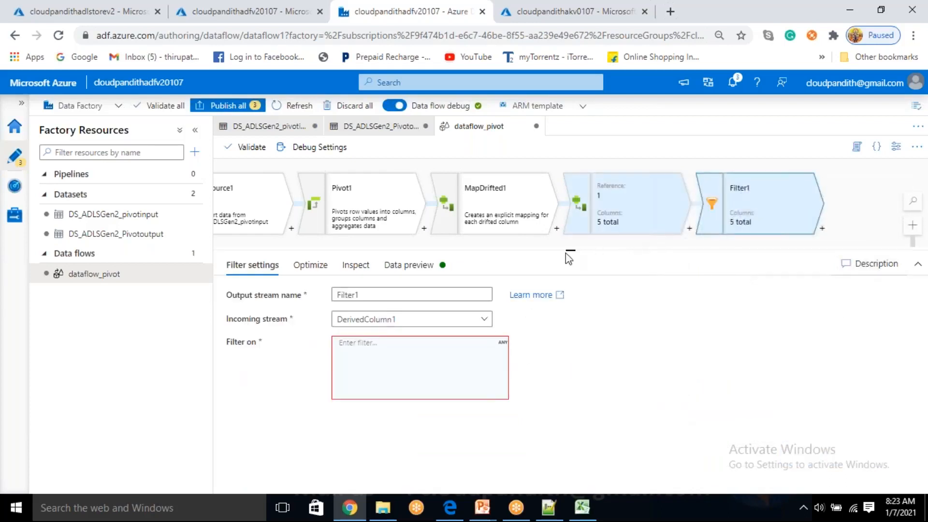
pyautogui.moveTo(570, 251); pyautogui.dragTo(570, 291)
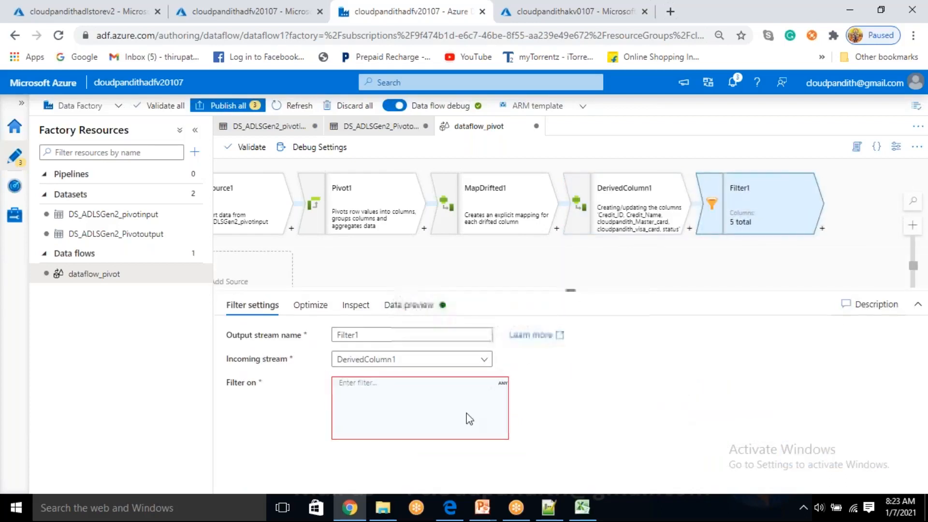
# Set Filter1's condition to status=='eligible' and save it.
pyautogui.click(402, 406)
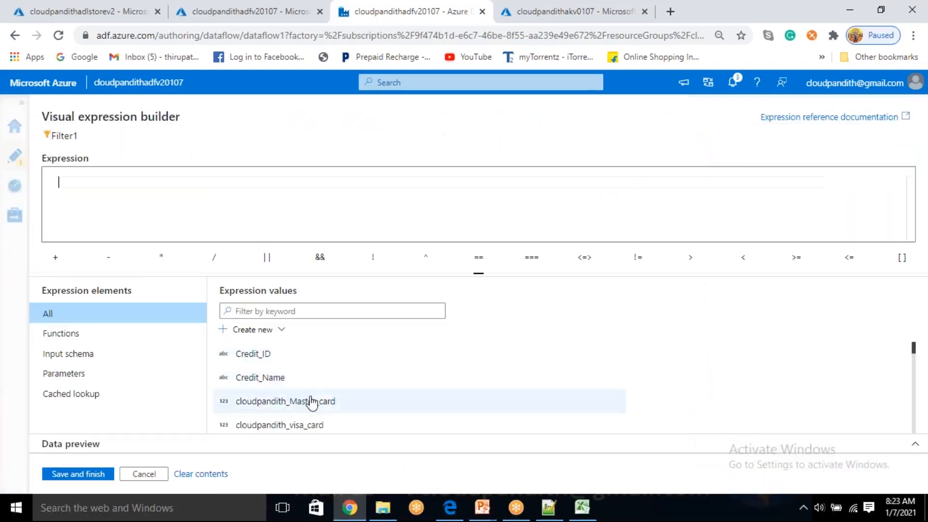
pyautogui.scroll(-2, 318, 404)
pyautogui.click(304, 385)
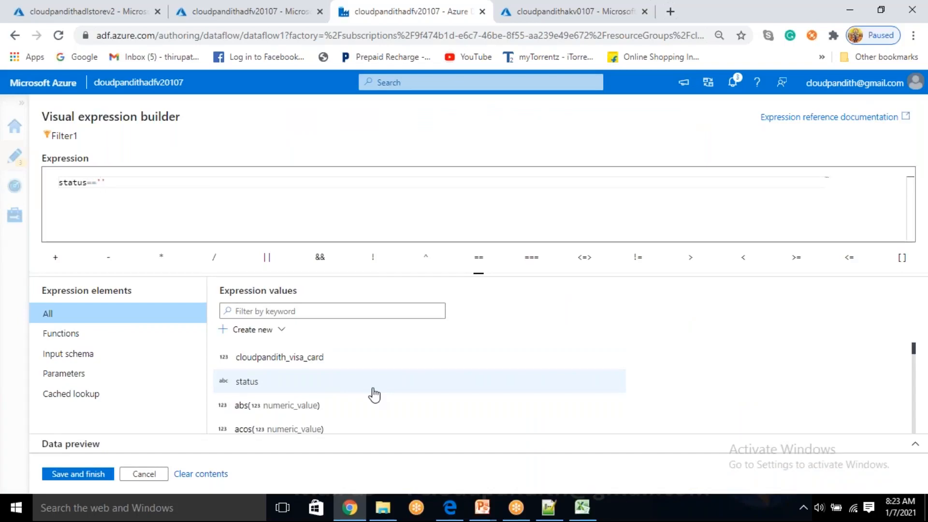
pyautogui.write('le')
pyautogui.click(87, 477)
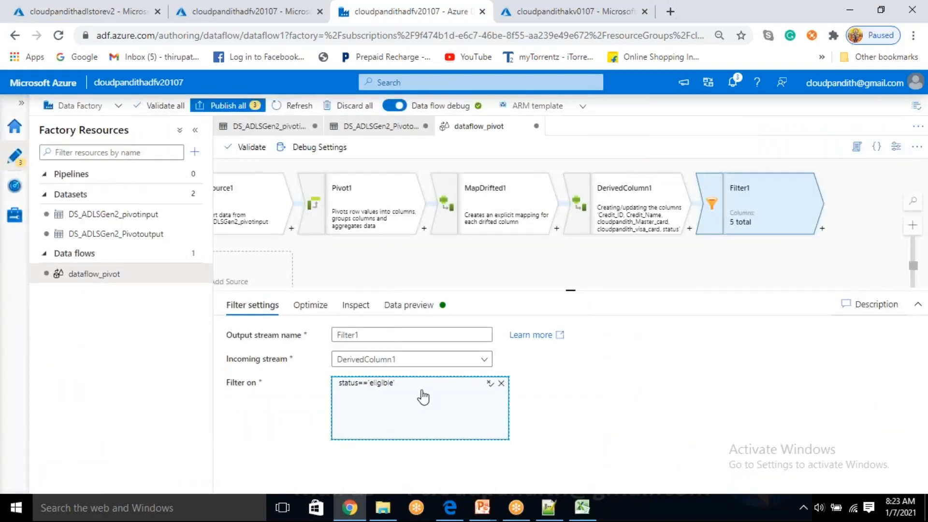
# Rewrite Filter1's condition in function form as equals(status,'eligible') and save it.
pyautogui.click(393, 394)
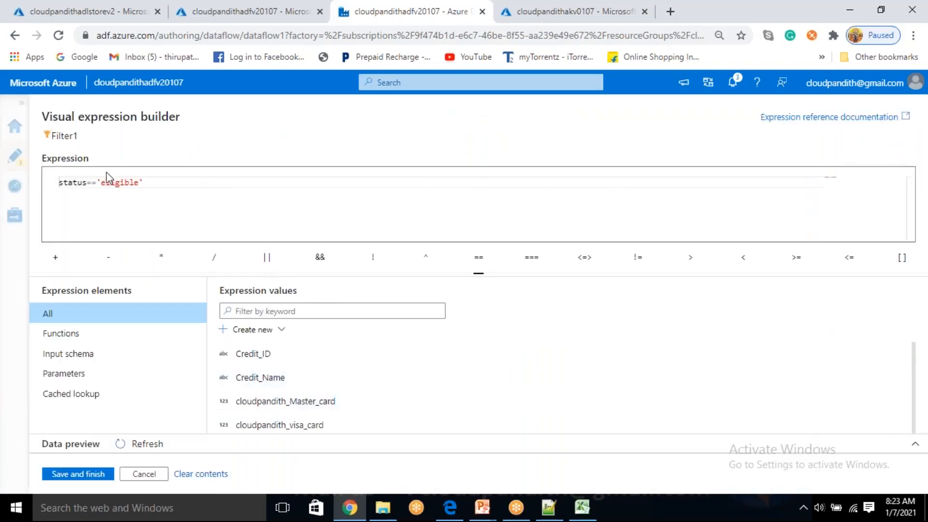
pyautogui.click(59, 184)
pyautogui.write('equals(')
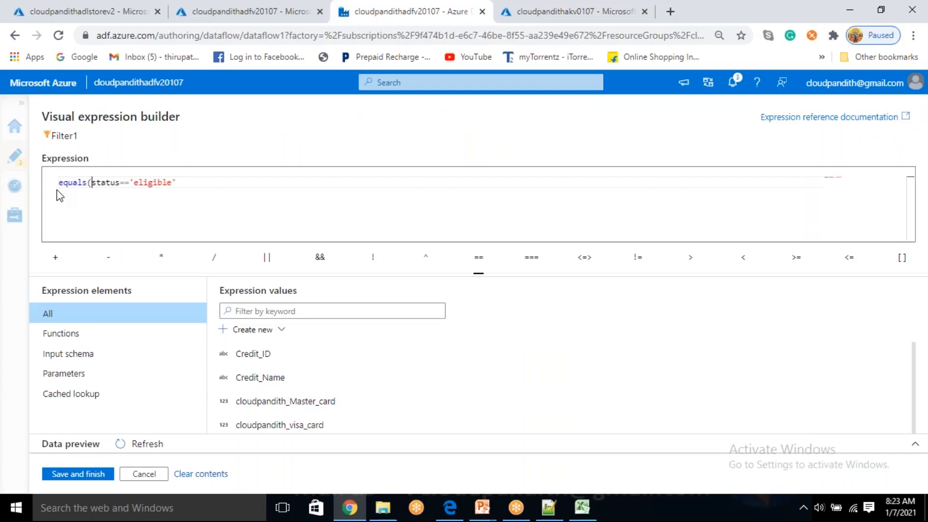
pyautogui.press('Right')
pyautogui.press('Right')
pyautogui.press('Right')
pyautogui.press('Right')
pyautogui.press('Right')
pyautogui.press('Right')
pyautogui.press('Right')
pyautogui.press('Right')
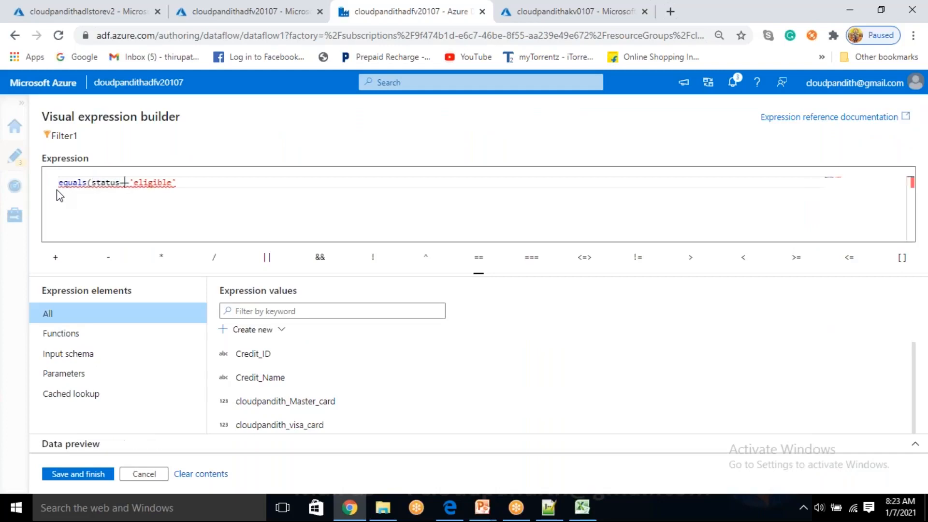
pyautogui.press('BackSpace')
pyautogui.press('BackSpace')
pyautogui.write(',')
pyautogui.press('End')
pyautogui.write(')')
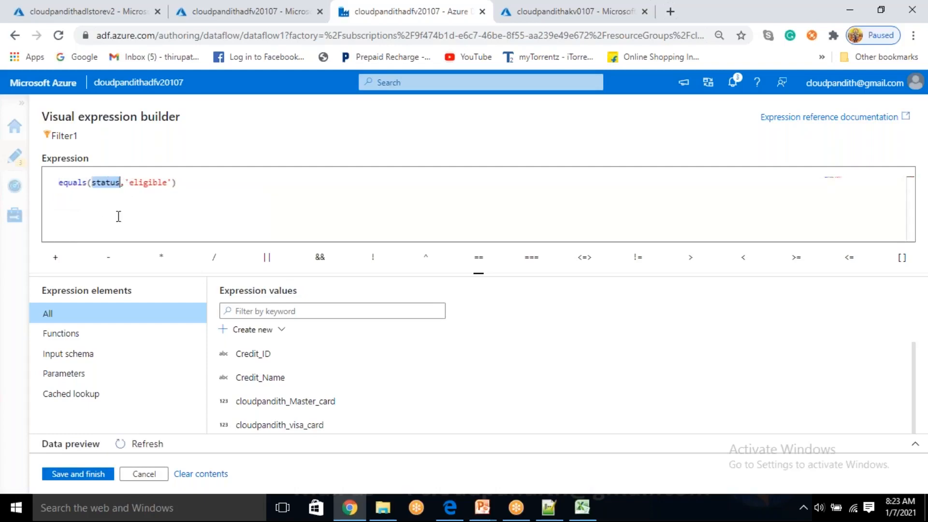
pyautogui.doubleClick(153, 182)
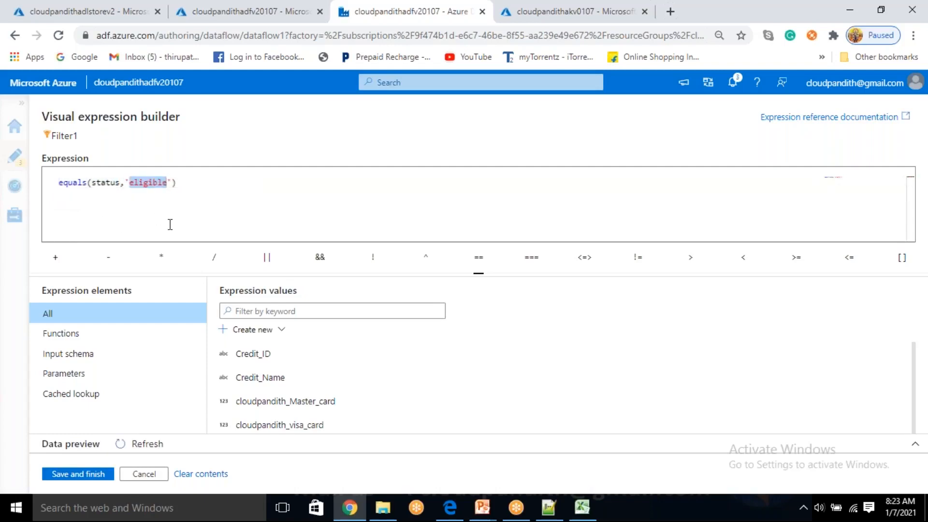
pyautogui.click(89, 476)
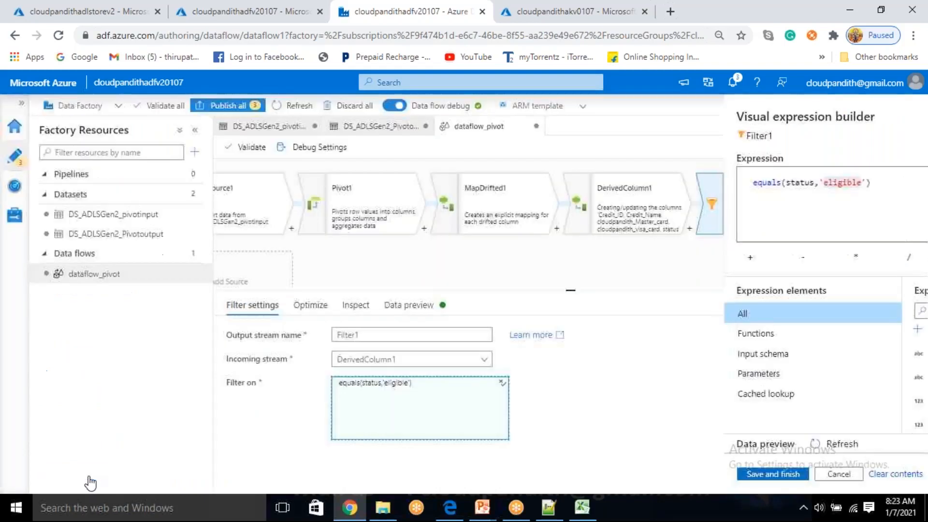
# Load Filter1's data preview and compare its rows with the status values in DerivedColumn1's preview.
pyautogui.click(419, 307)
pyautogui.click(270, 357)
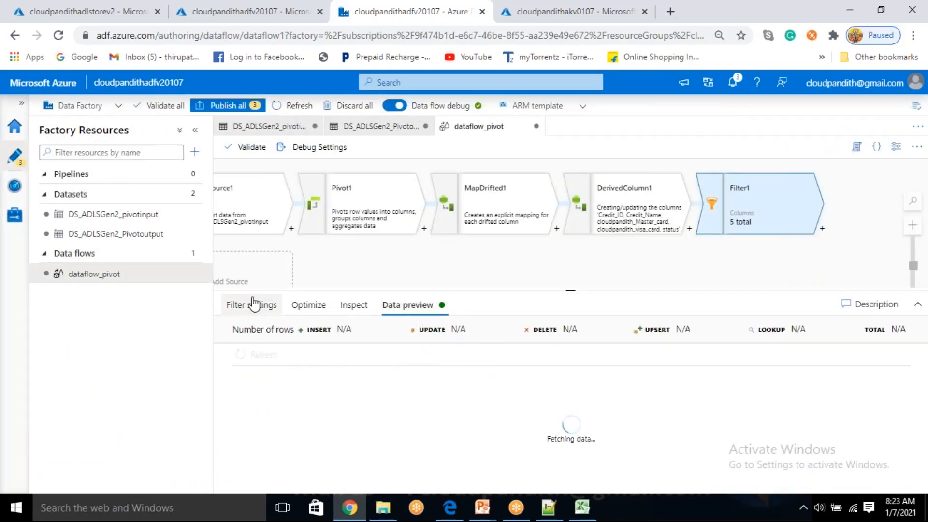
pyautogui.click(253, 304)
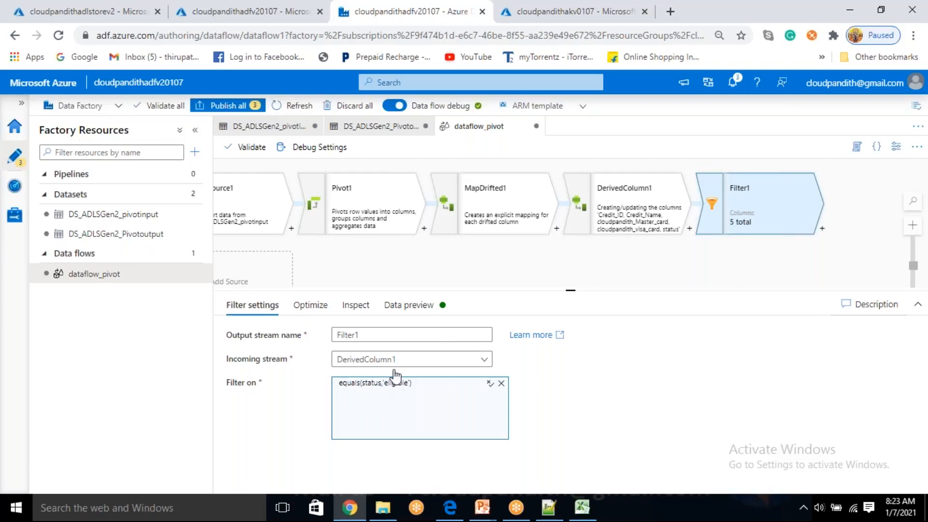
pyautogui.click(655, 201)
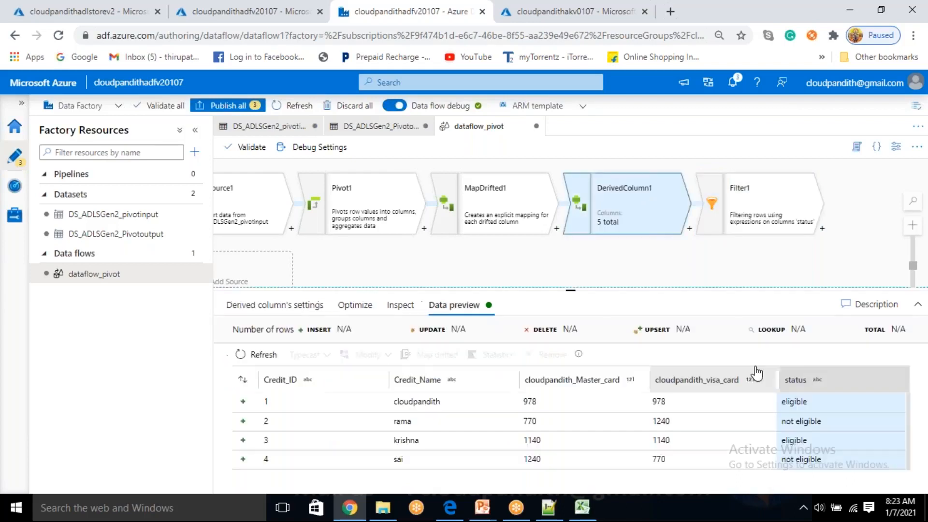
pyautogui.moveTo(790, 401); pyautogui.dragTo(800, 401)
pyautogui.moveTo(785, 440); pyautogui.dragTo(801, 440)
pyautogui.click(757, 214)
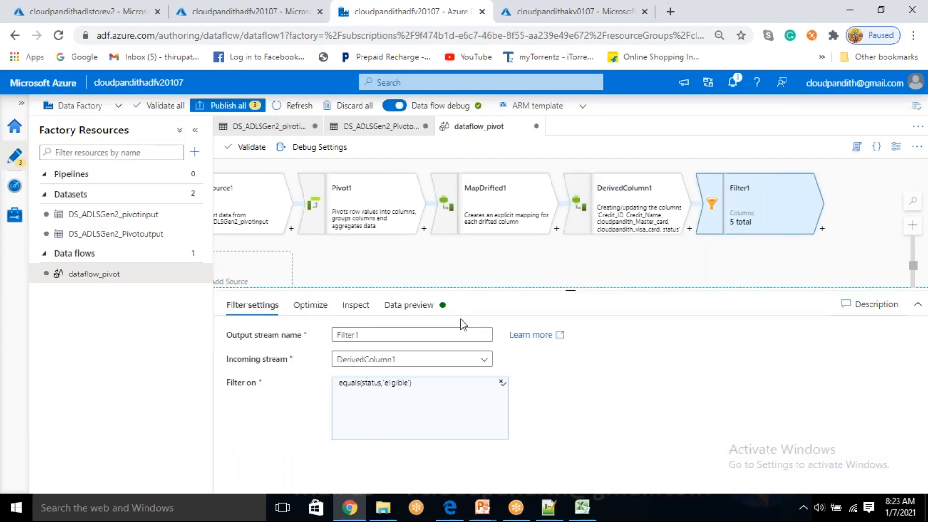
pyautogui.click(435, 306)
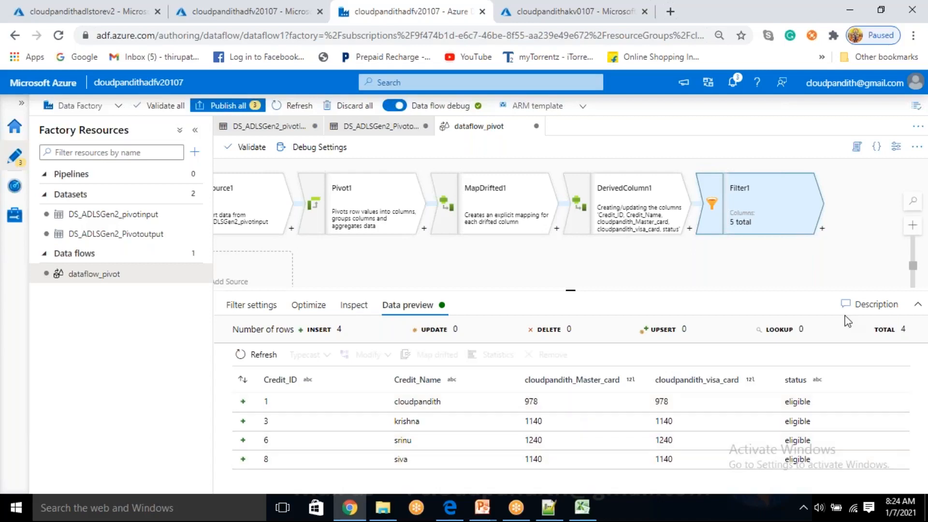
# Open the choice of transformations that can follow Filter1.
pyautogui.click(667, 217)
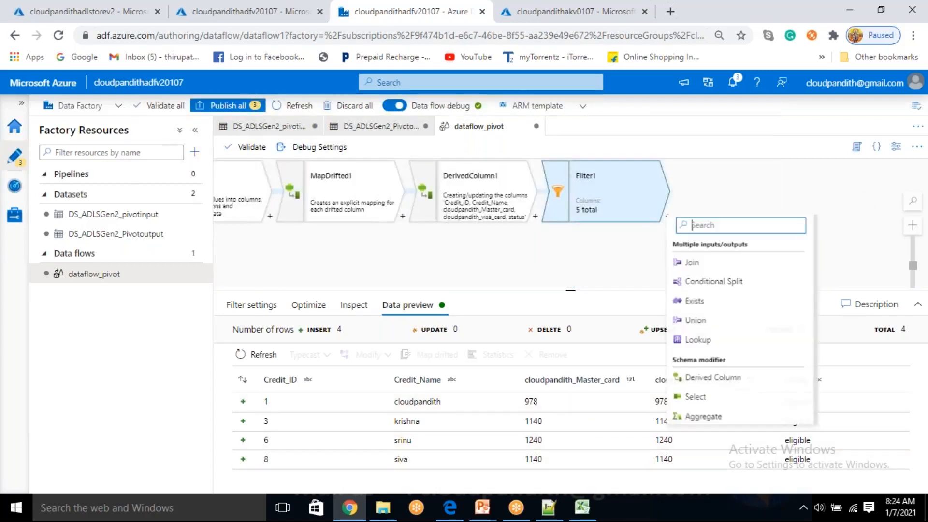
# Add a sink after Filter1 in the data flow and assign it the DS_ADLSGen2_Pivotoutput dataset.
pyautogui.scroll(-5, 719, 416)
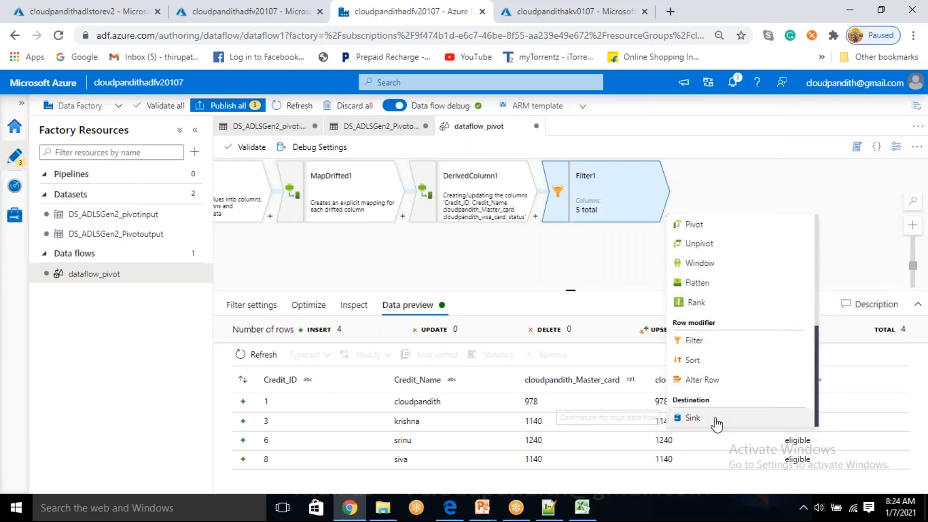
pyautogui.click(716, 424)
pyautogui.click(683, 289)
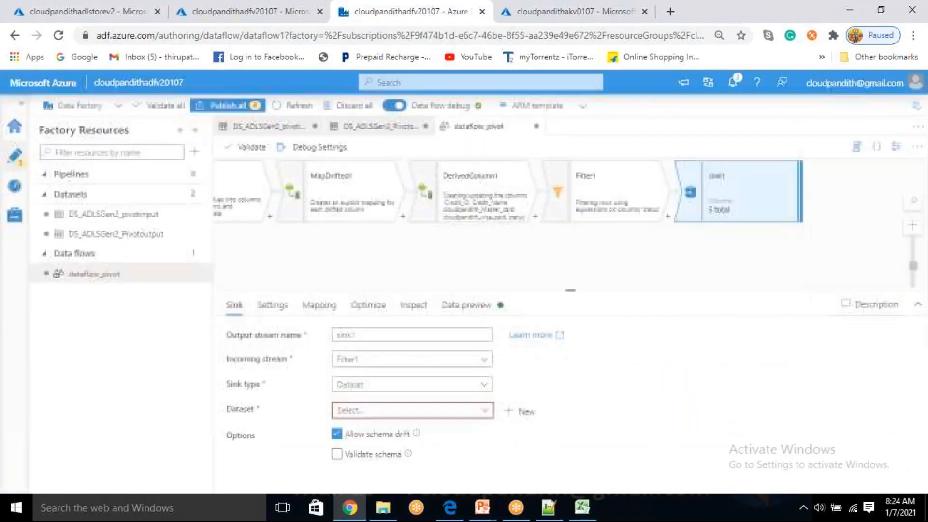
pyautogui.click(482, 409)
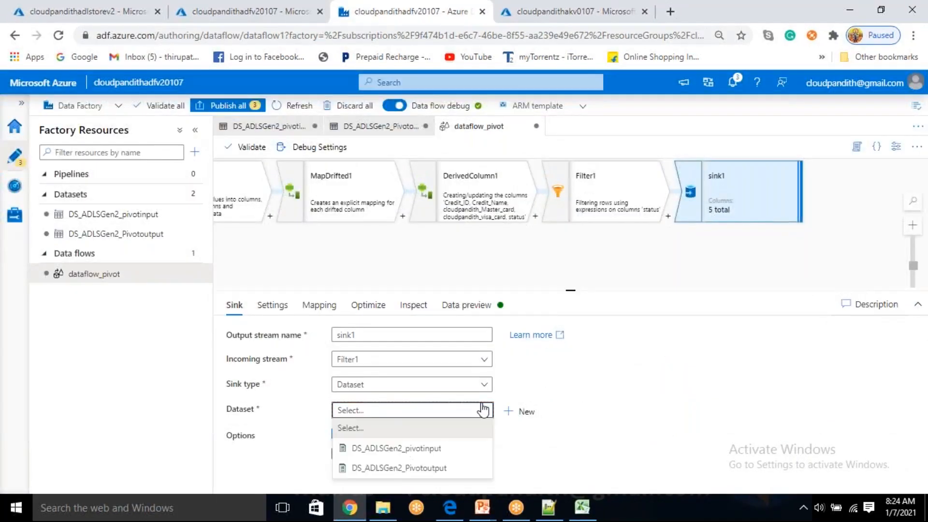
pyautogui.click(430, 468)
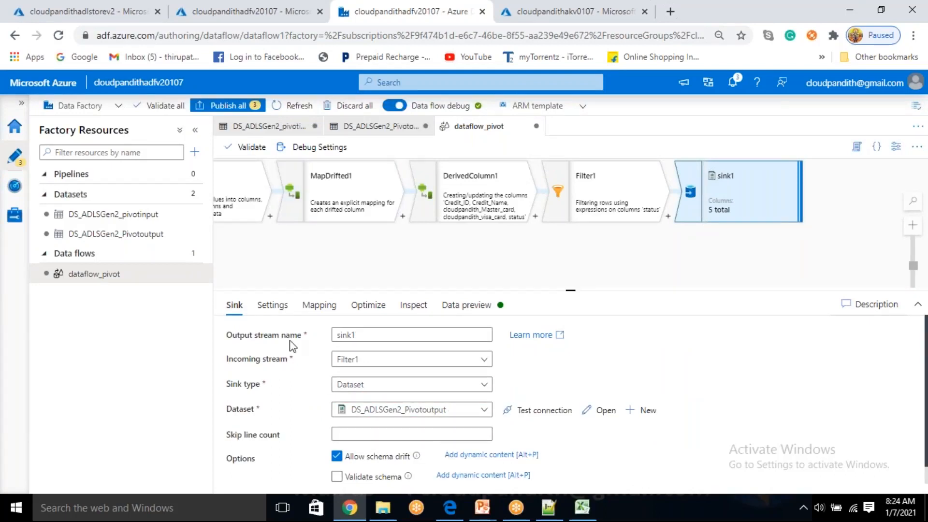
# Create a new pipeline and add a Data flow activity that uses the existing dataflow_pivot.
pyautogui.click(124, 176)
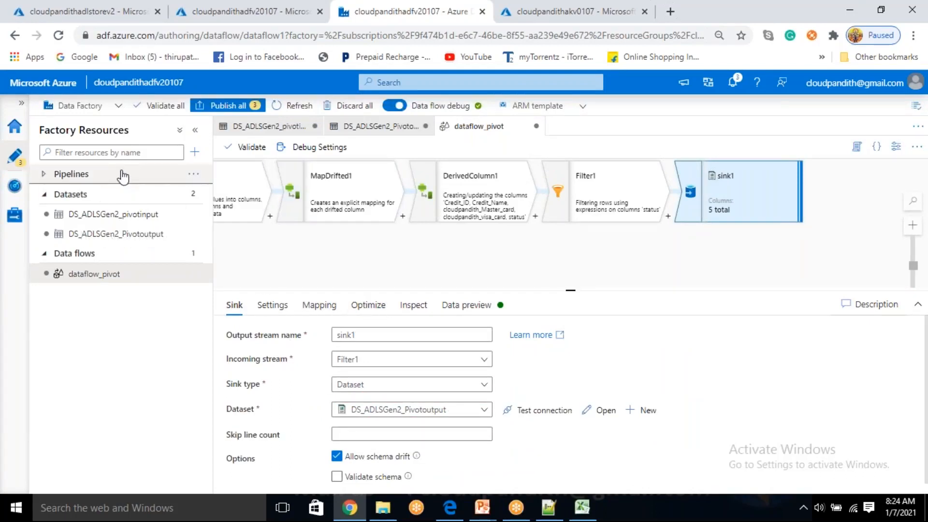
pyautogui.click(193, 174)
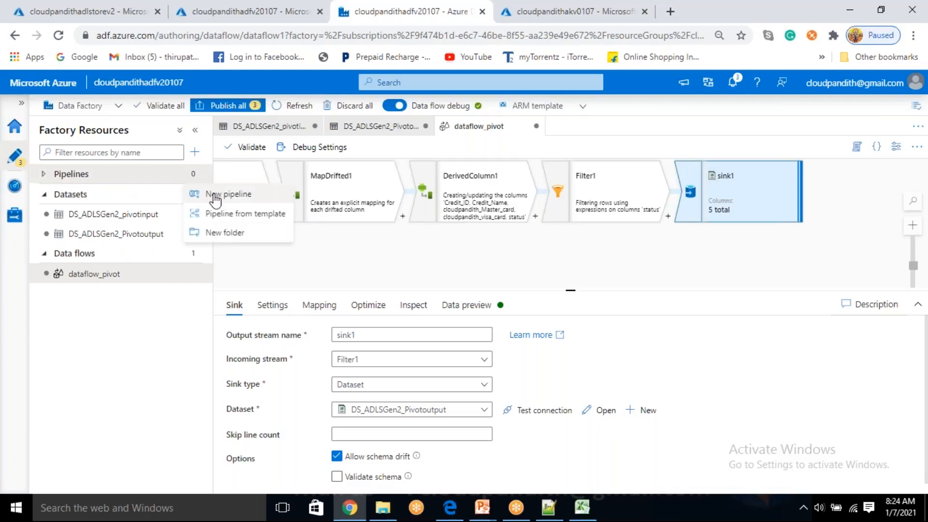
pyautogui.click(492, 309)
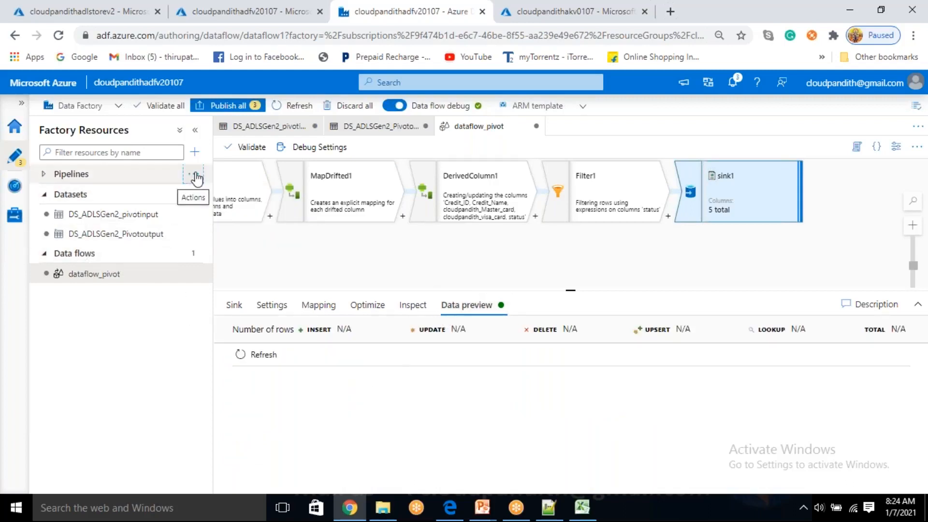
pyautogui.click(194, 174)
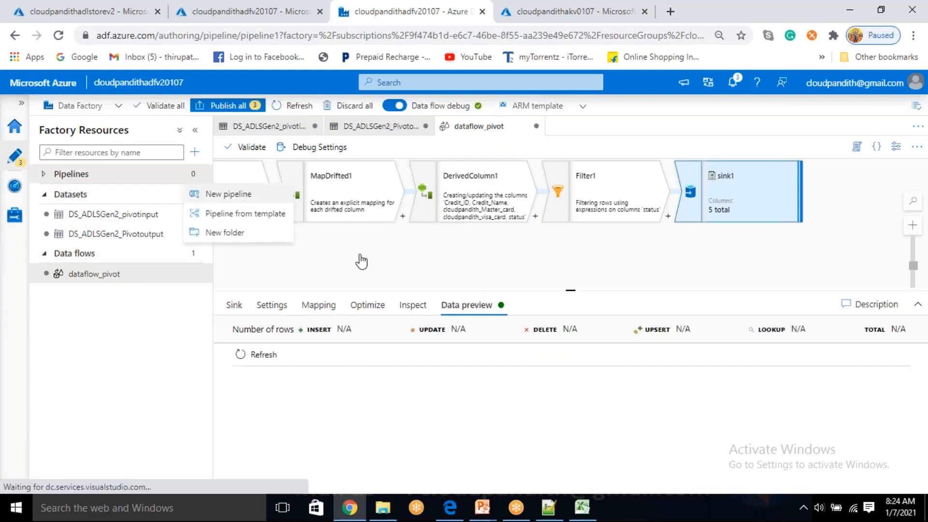
pyautogui.click(258, 195)
pyautogui.moveTo(259, 238); pyautogui.dragTo(546, 255)
pyautogui.click(685, 181)
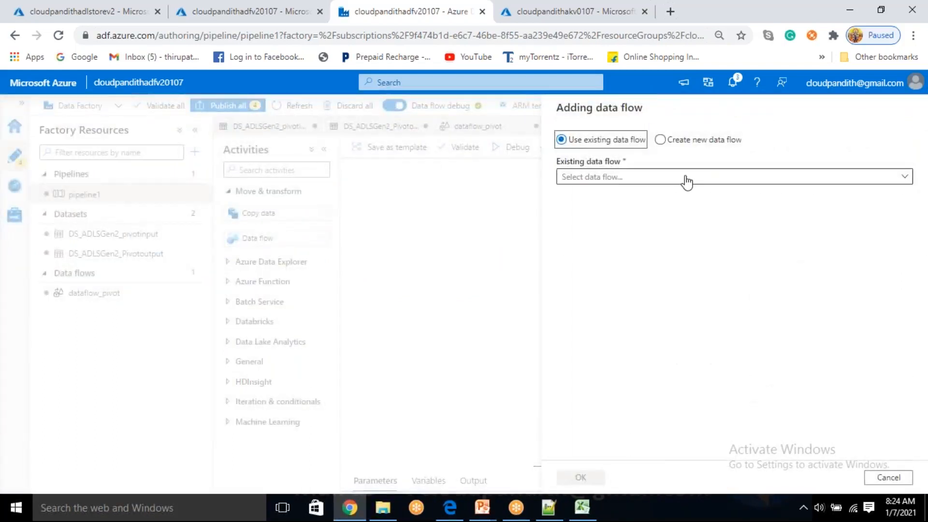
pyautogui.click(601, 195)
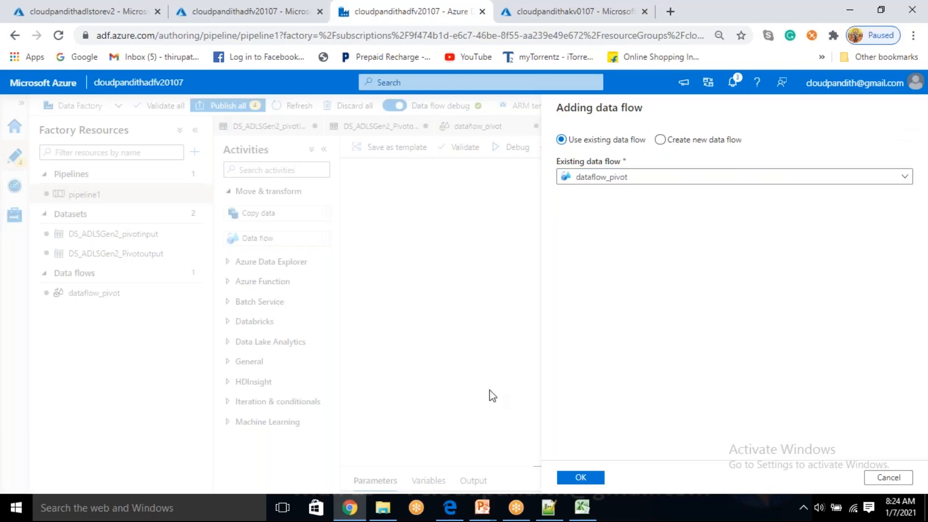
pyautogui.click(579, 478)
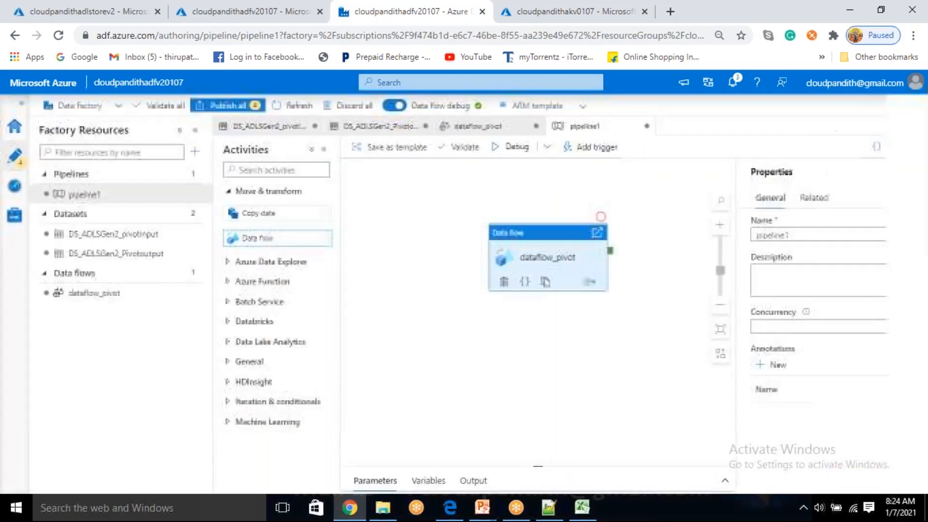
# Name the new pipeline PL_Pivot and close its properties.
pyautogui.write('Pivot')
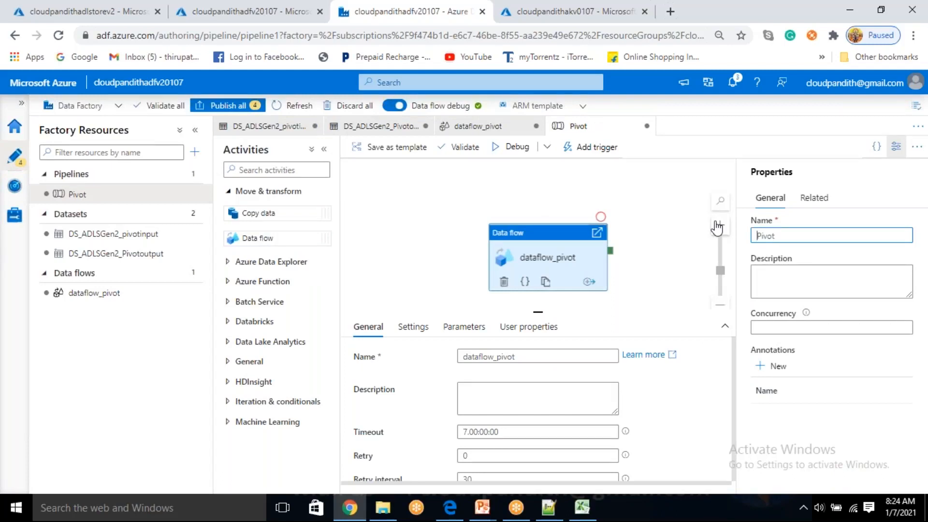
pyautogui.press('Home')
pyautogui.write('PL_')
pyautogui.click(896, 147)
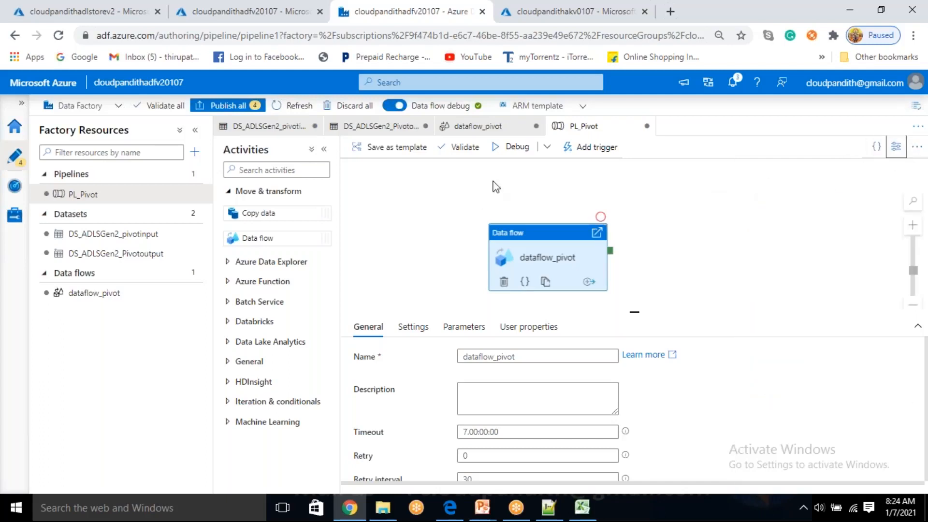
# Start a debug run of the PL_Pivot pipeline.
pyautogui.click(513, 146)
pyautogui.moveTo(569, 276); pyautogui.dragTo(563, 256)
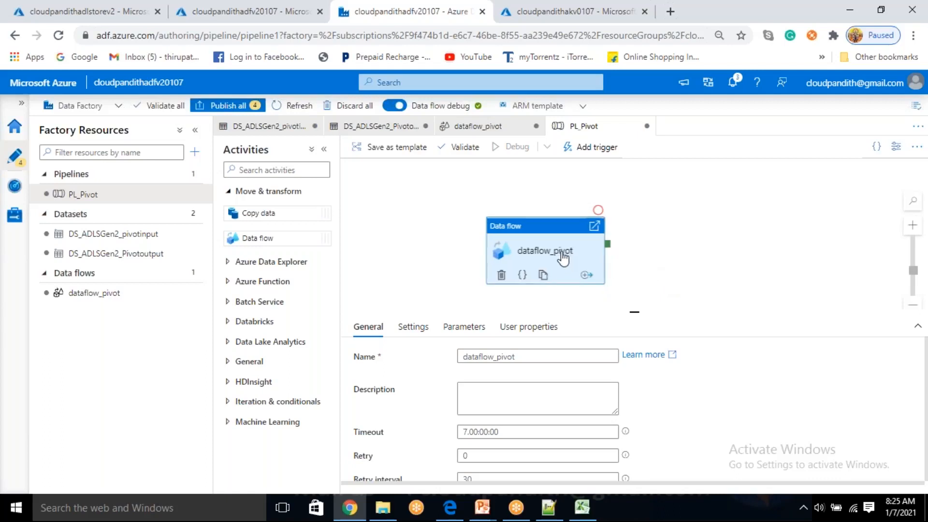
pyautogui.click(701, 266)
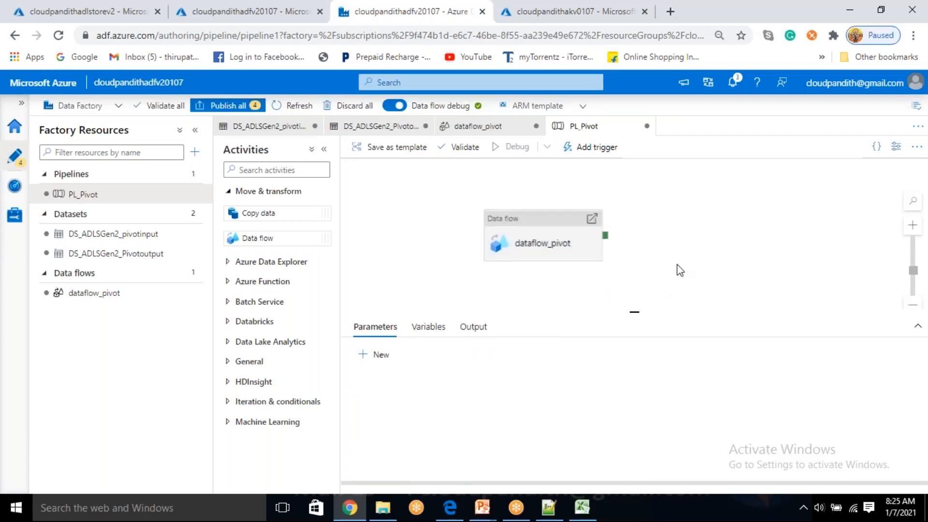
pyautogui.click(555, 248)
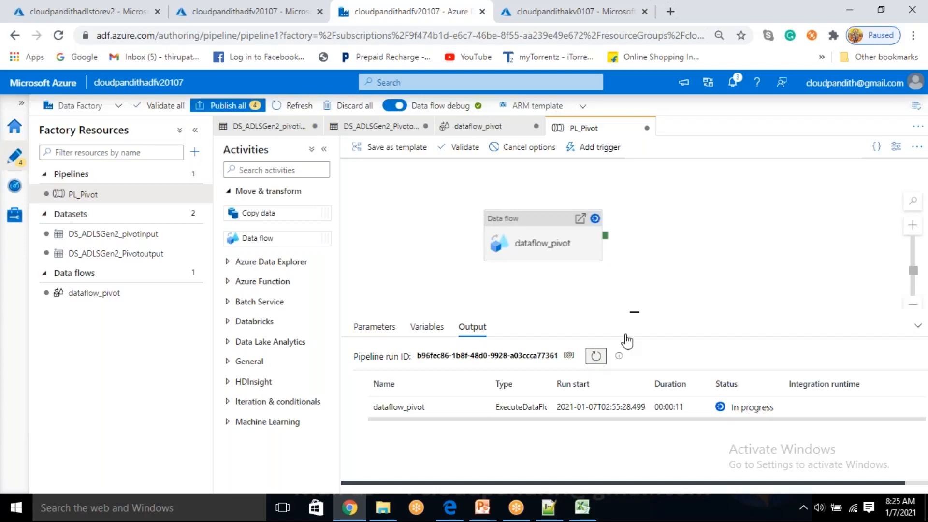
# Refresh the debug run's status until it finishes, and check the run details of the dataflow_pivot activity.
pyautogui.moveTo(498, 400)
pyautogui.click(597, 358)
pyautogui.click(600, 362)
pyautogui.click(600, 363)
pyautogui.click(599, 362)
pyautogui.click(596, 356)
pyautogui.click(476, 407)
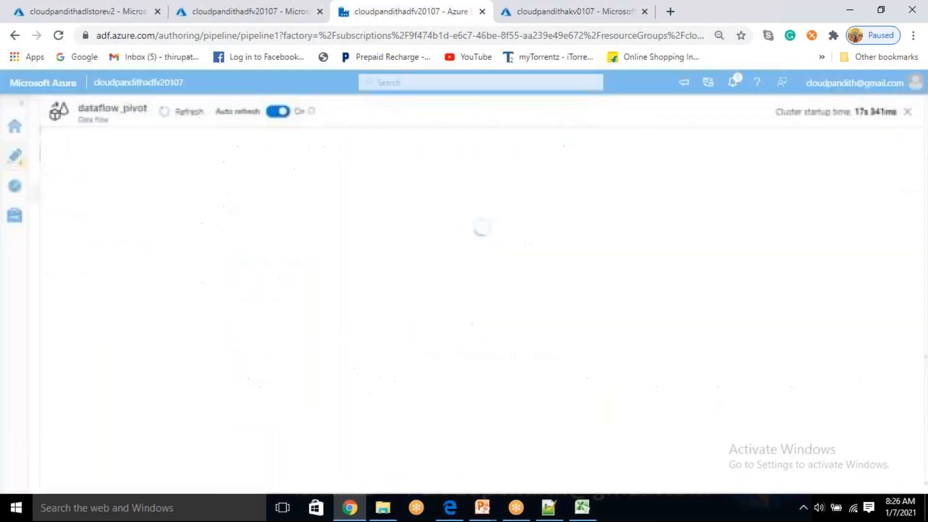
pyautogui.click(910, 113)
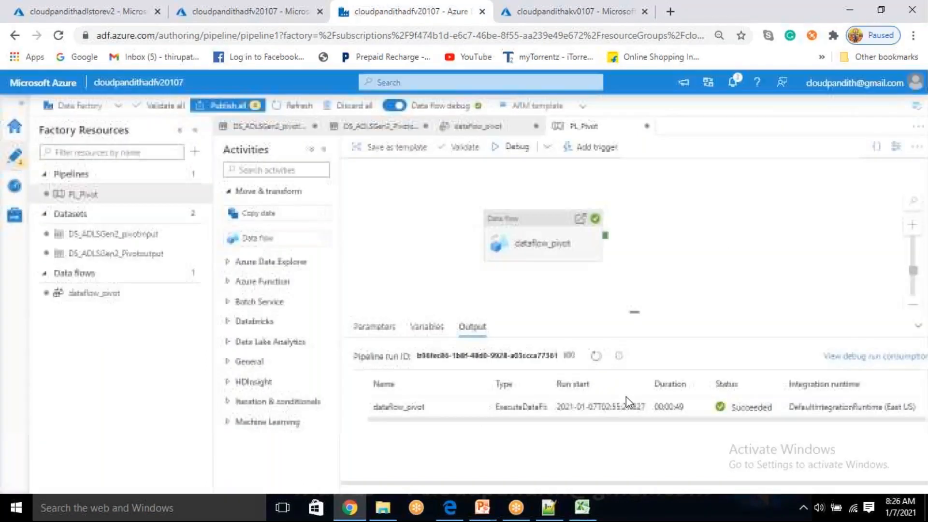
# Open the pivotdata container in the cloudpandithadlstorev2 storage account.
pyautogui.click(94, 9)
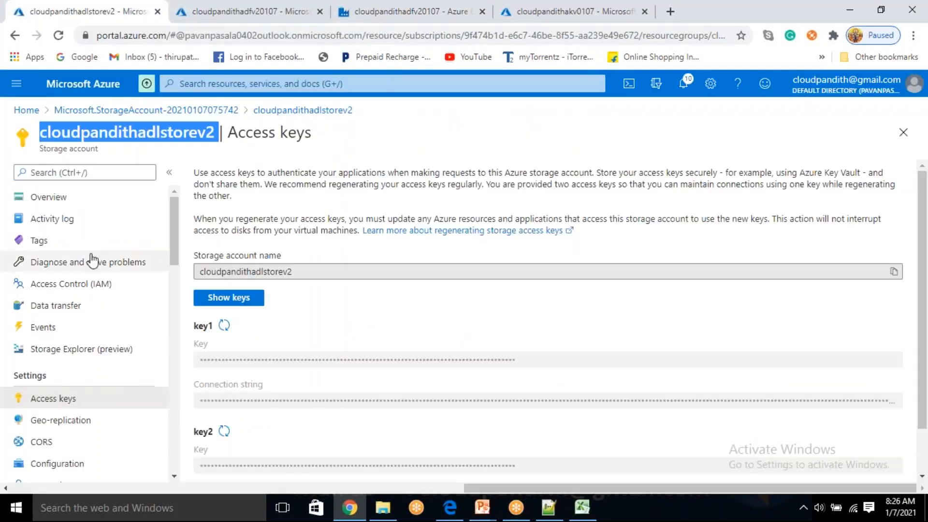
pyautogui.click(45, 197)
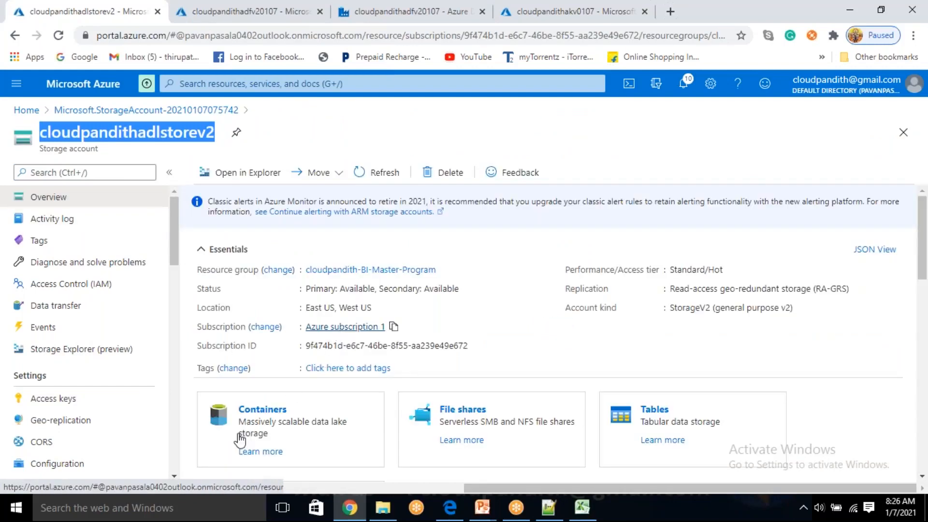
pyautogui.click(251, 410)
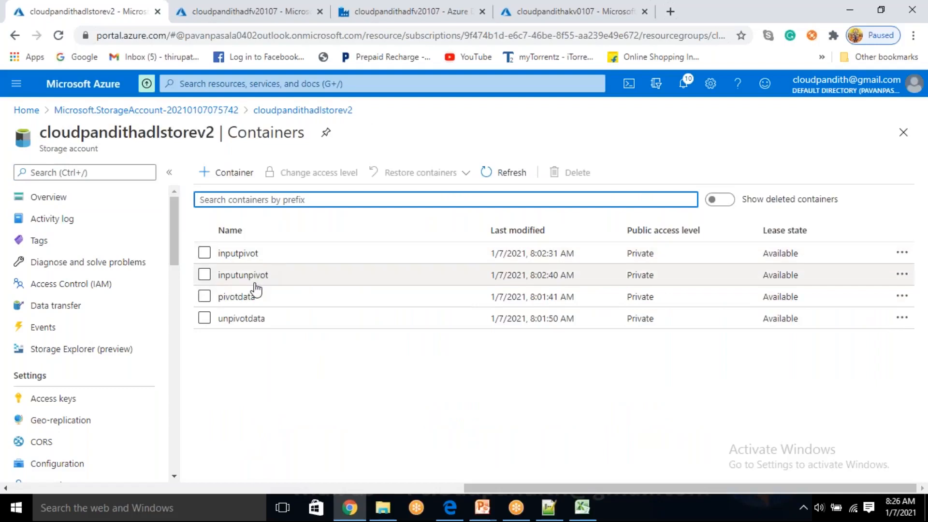
pyautogui.click(245, 302)
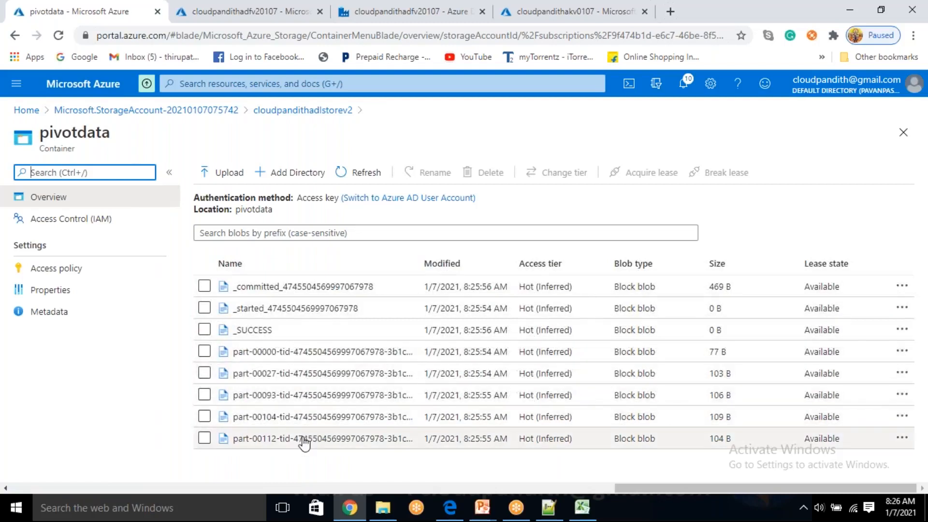
# Delete all output files from the pivotdata container.
pyautogui.click(204, 286)
pyautogui.click(204, 307)
pyautogui.click(204, 330)
pyautogui.click(204, 352)
pyautogui.click(204, 373)
pyautogui.click(204, 395)
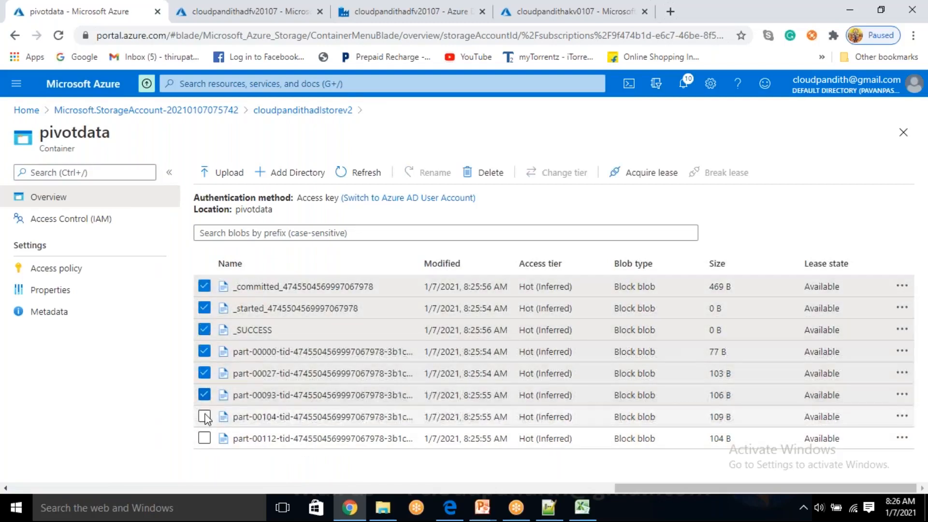
pyautogui.click(204, 416)
pyautogui.click(204, 439)
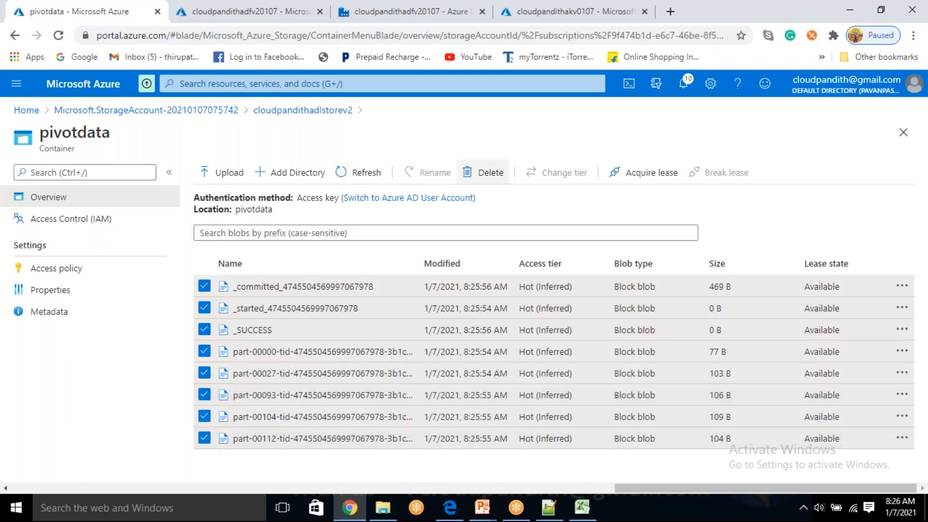
pyautogui.click(486, 174)
pyautogui.click(221, 267)
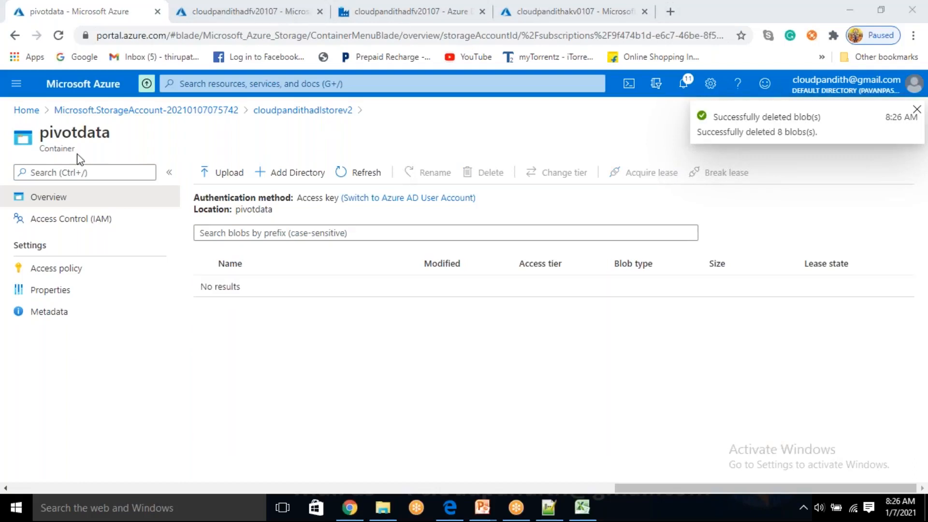
# Return to the data factory and set the partition option of sink1 in dataflow_pivot to Single partition.
pyautogui.click(410, 9)
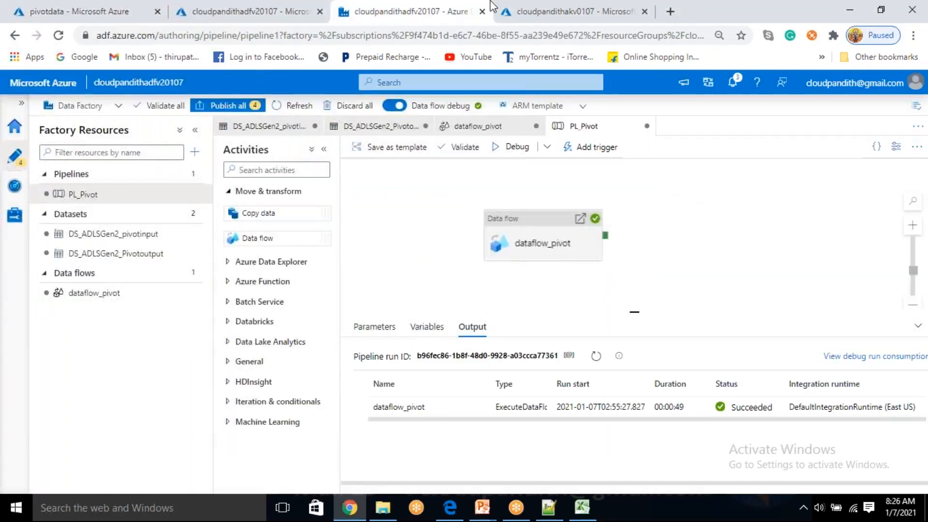
pyautogui.click(116, 294)
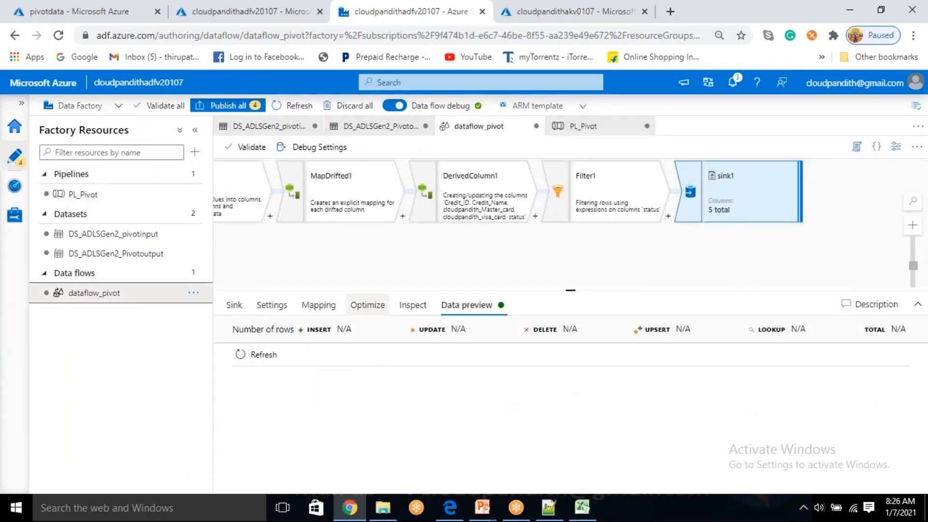
pyautogui.click(359, 309)
pyautogui.click(442, 334)
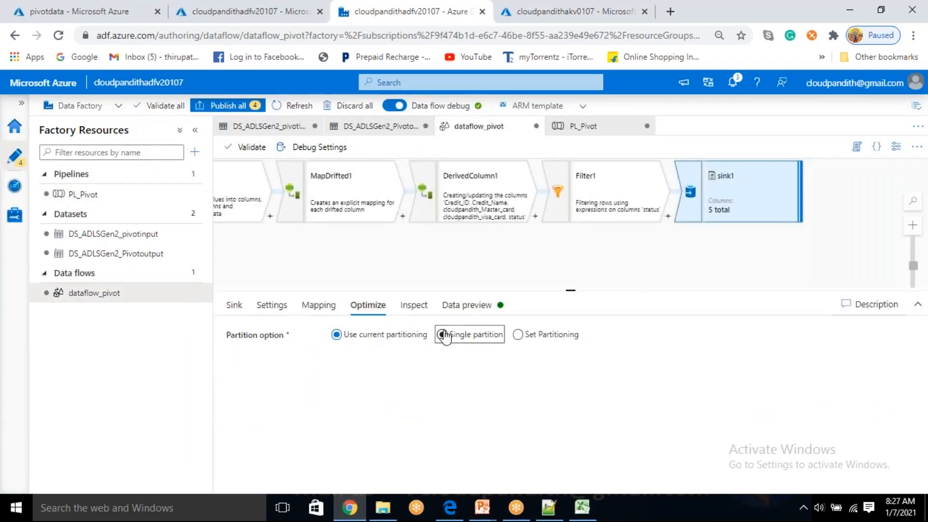
# Set the file name option of sink1 to Output to single file with the file name pivotoutput.csv.
pyautogui.click(283, 313)
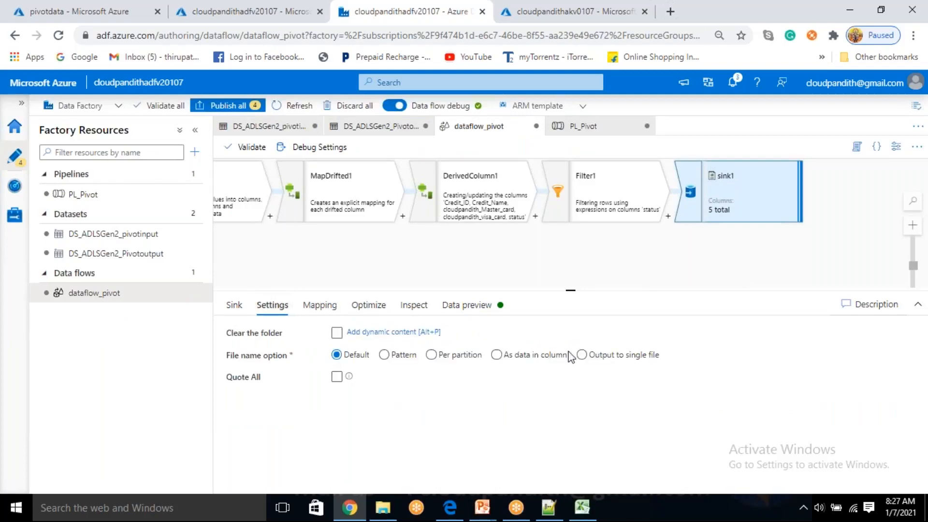
pyautogui.click(582, 357)
pyautogui.click(394, 378)
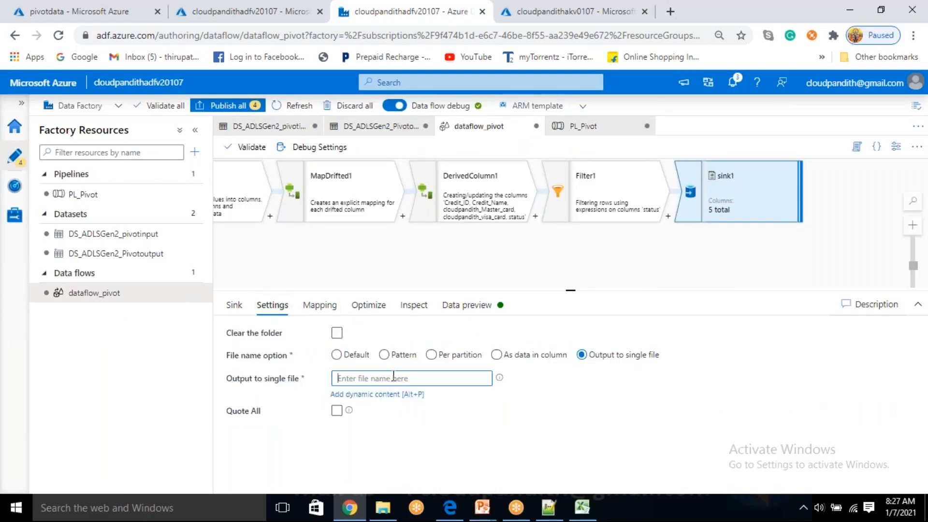
pyautogui.write('pib')
pyautogui.press('BackSpace')
pyautogui.write('votoutput.csv')
# Return to the PL_Pivot pipeline and publish all pending changes in the data factory.
pyautogui.click(79, 194)
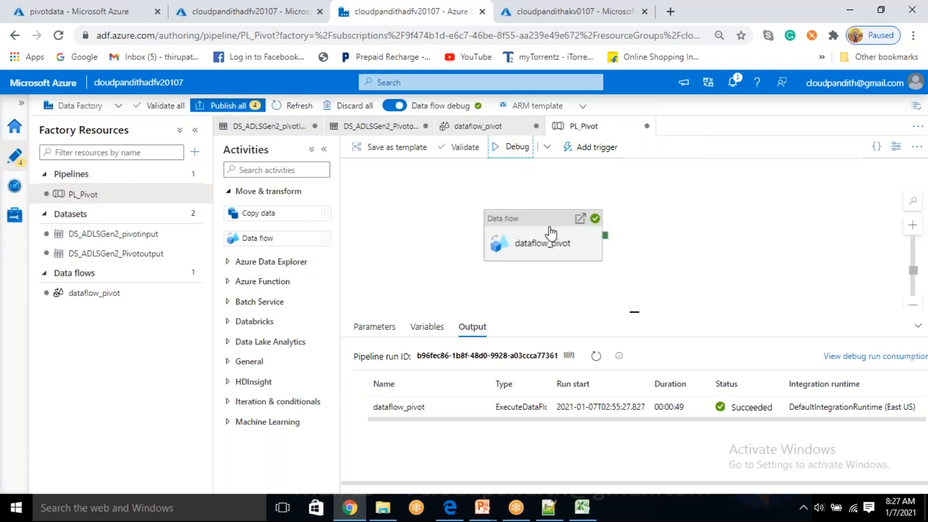
pyautogui.click(237, 106)
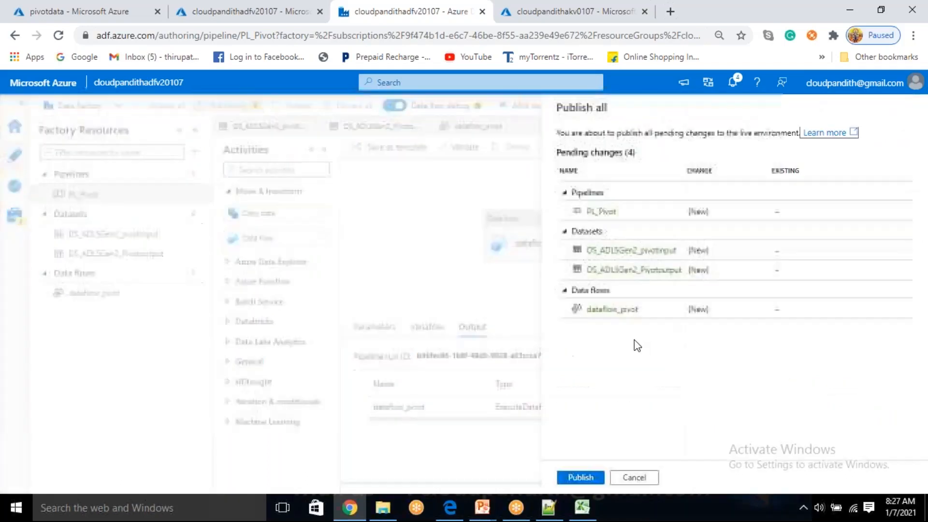
pyautogui.click(590, 477)
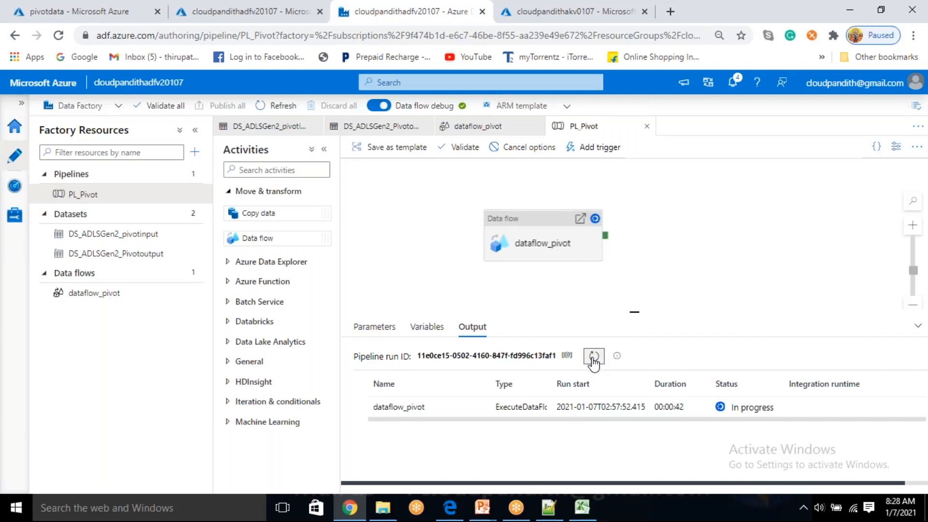
# View the dataflow_pivot execution details for the new PL_Pivot debug run and close them.
pyautogui.click(468, 407)
pyautogui.click(475, 408)
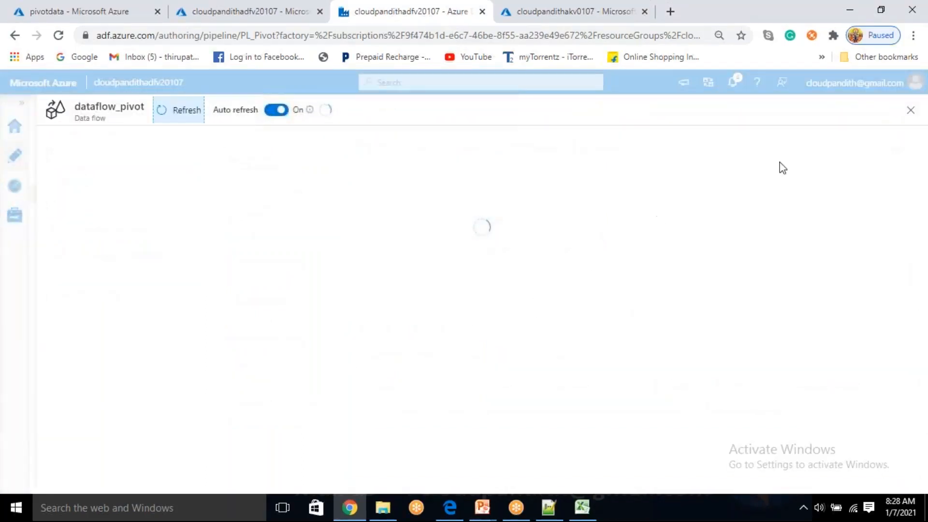
pyautogui.click(911, 112)
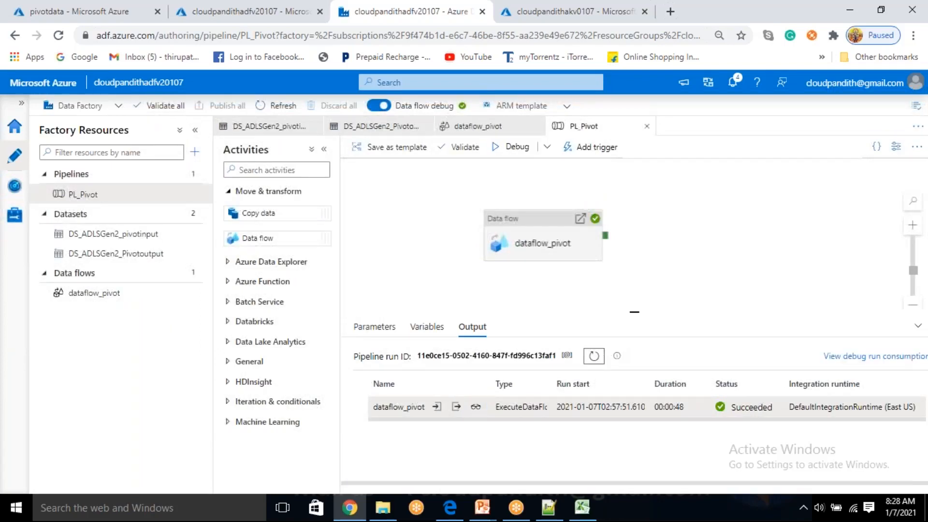
# Switch to the pivotdata container, refresh its file list and preview the contents of pivotoutput.csv as CSV.
pyautogui.click(97, 11)
pyautogui.click(360, 175)
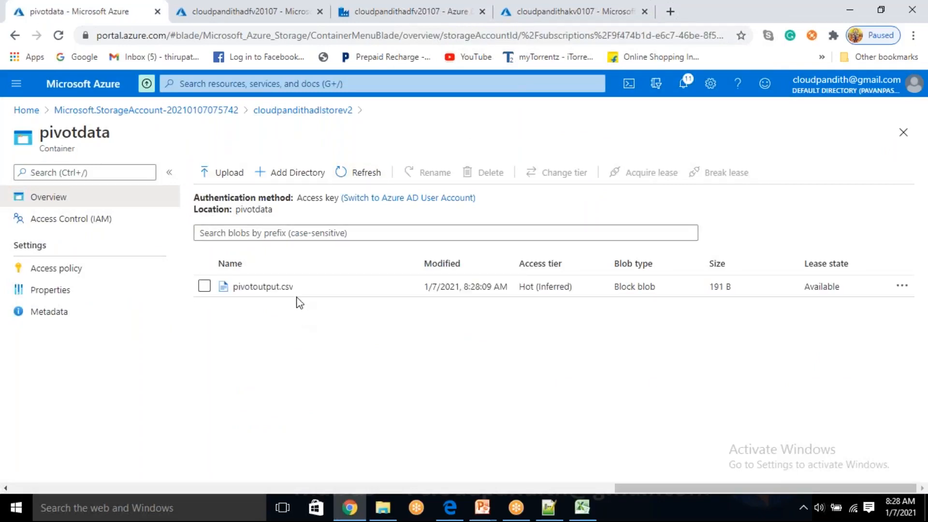
pyautogui.click(296, 295)
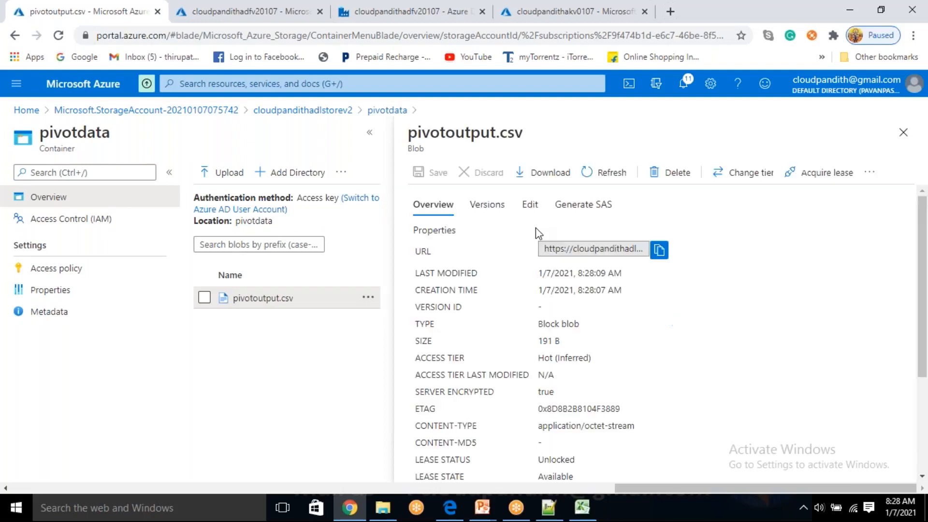
pyautogui.click(535, 216)
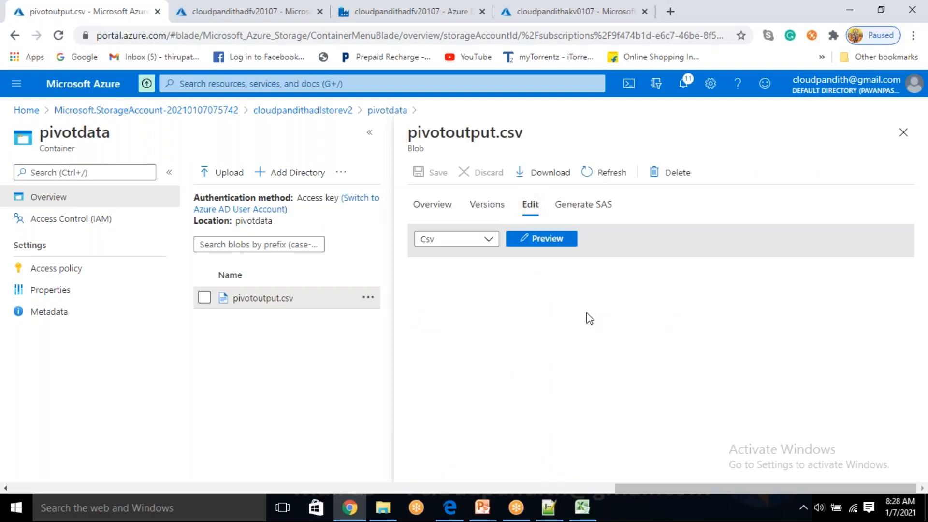
pyautogui.click(536, 415)
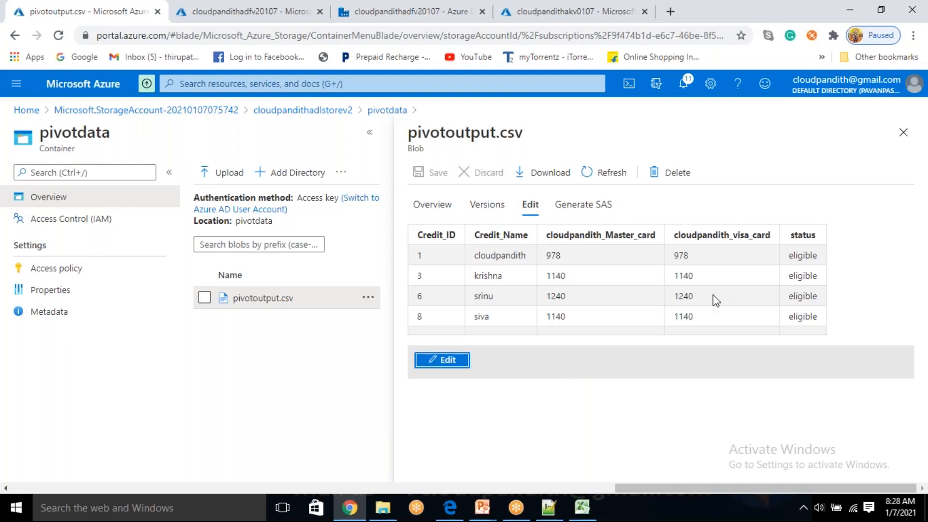
# Examine the pivoted rows and the Master and visa card score columns in the pivotoutput.csv preview, and close the file.
pyautogui.click(445, 288)
pyautogui.moveTo(445, 288); pyautogui.dragTo(716, 334)
pyautogui.click(747, 315)
pyautogui.moveTo(597, 232); pyautogui.dragTo(628, 235)
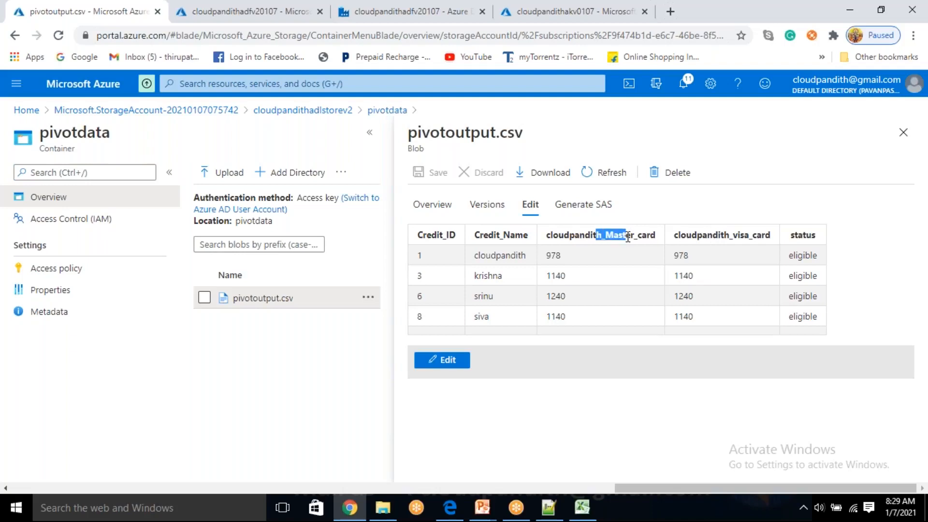
pyautogui.click(579, 259)
pyautogui.moveTo(722, 234); pyautogui.dragTo(754, 235)
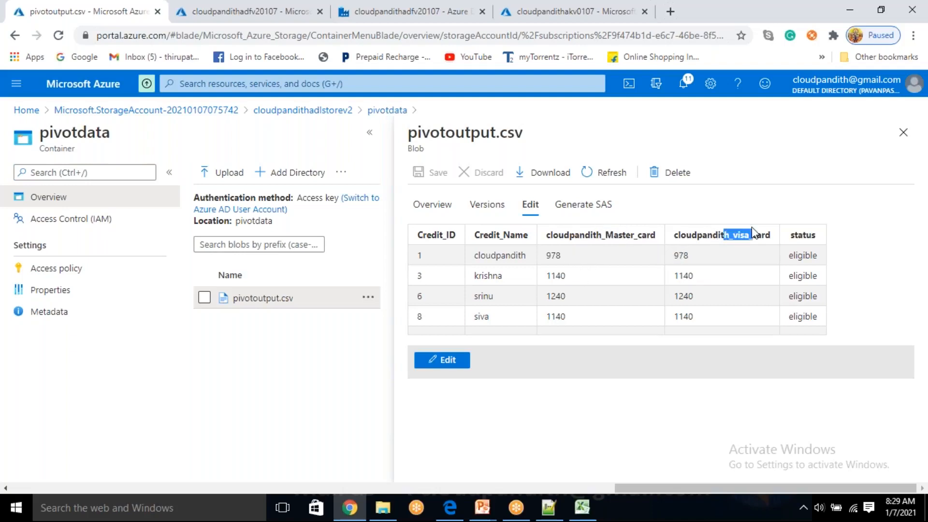
pyautogui.click(686, 261)
pyautogui.moveTo(543, 285); pyautogui.dragTo(572, 299)
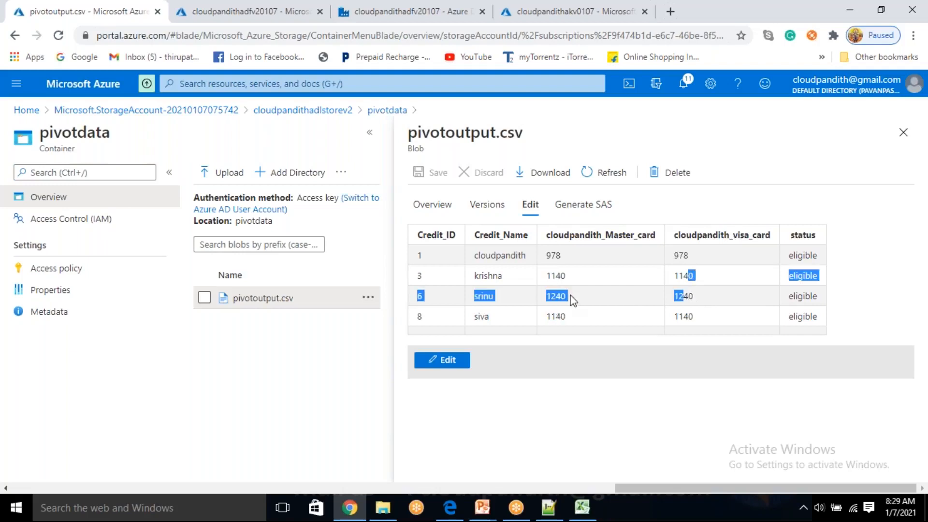
pyautogui.click(485, 280)
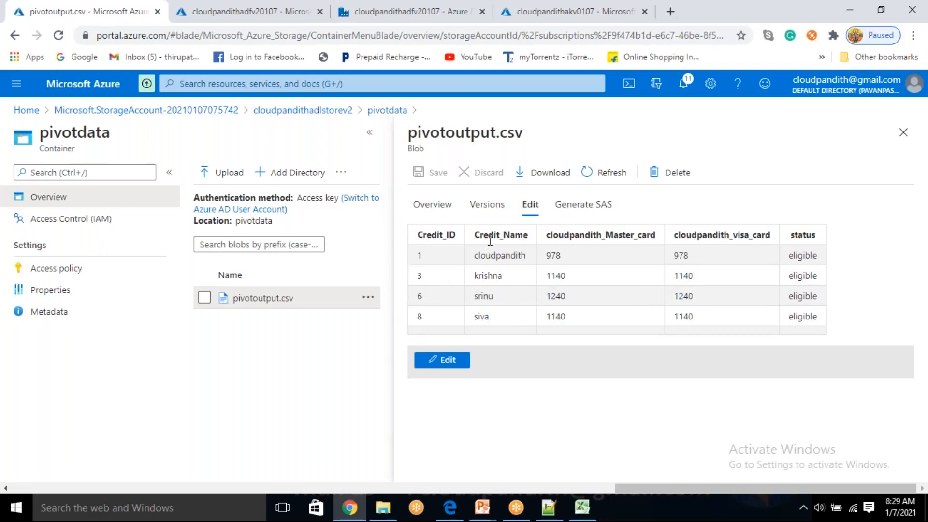
pyautogui.moveTo(614, 234); pyautogui.dragTo(643, 232)
pyautogui.moveTo(708, 235); pyautogui.dragTo(770, 230)
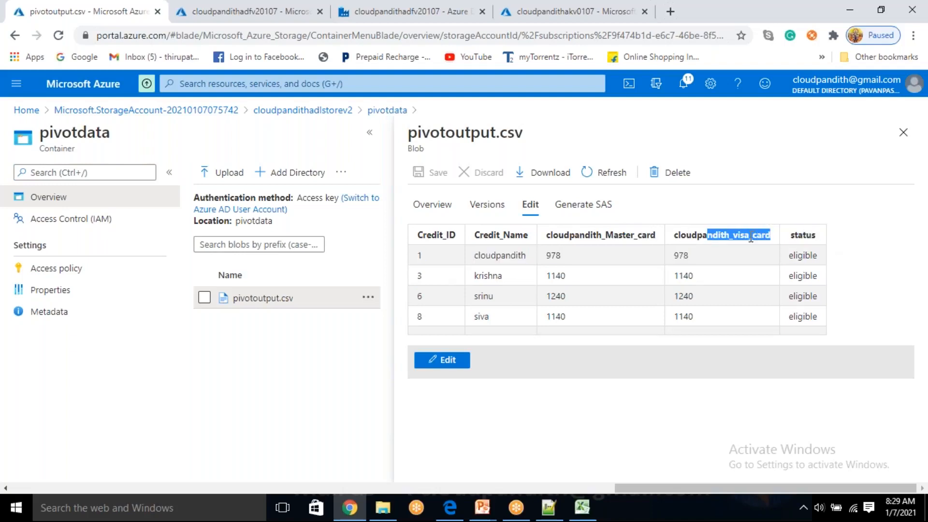
pyautogui.click(903, 141)
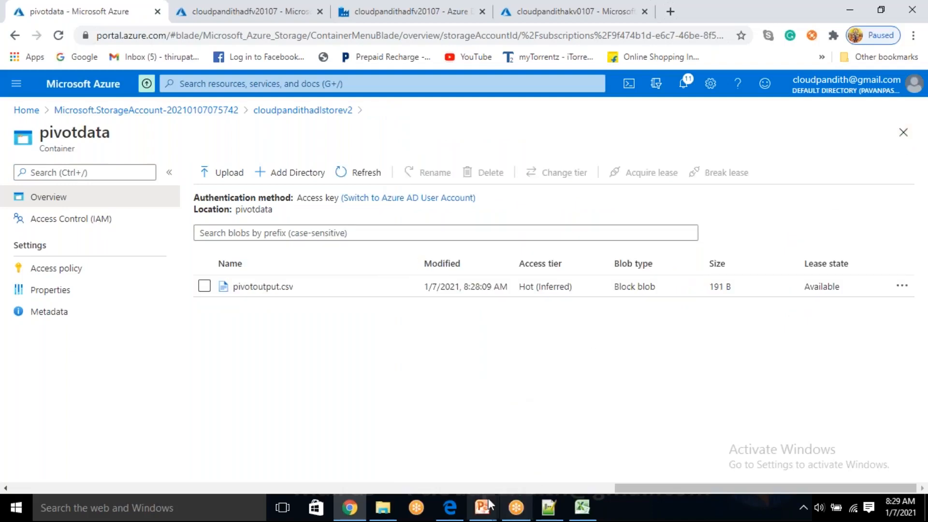
# Switch to pivot.csv in Excel and undo the sample pivot entries made beside the source data.
pyautogui.click(583, 508)
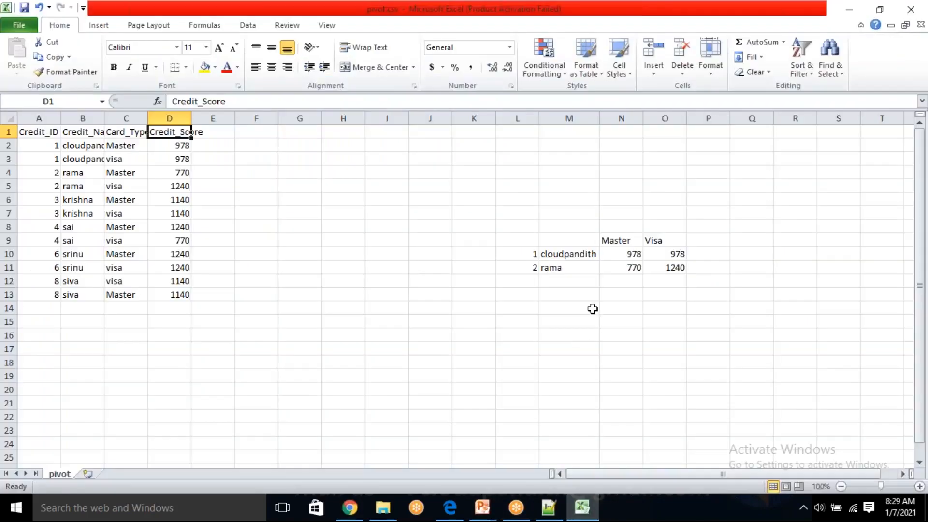
pyautogui.click(428, 307)
pyautogui.click(271, 178)
pyautogui.hotkey('ctrl', 'z')
pyautogui.hotkey('ctrl', 'z')
pyautogui.hotkey('ctrl', 'z')
pyautogui.hotkey('ctrl', 'z')
pyautogui.hotkey('ctrl', 'z')
pyautogui.hotkey('ctrl', 'z')
pyautogui.hotkey('ctrl', 'z')
pyautogui.hotkey('ctrl', 'z')
pyautogui.hotkey('ctrl', 'z')
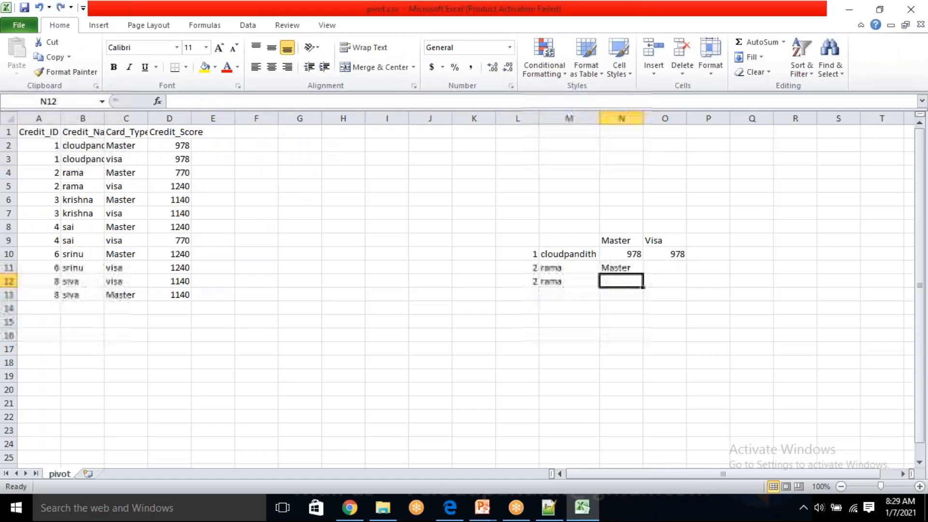
pyautogui.hotkey('ctrl', 'z')
pyautogui.hotkey('ctrl', 'z')
pyautogui.hotkey('ctrl', 'z')
pyautogui.hotkey('ctrl', 'z')
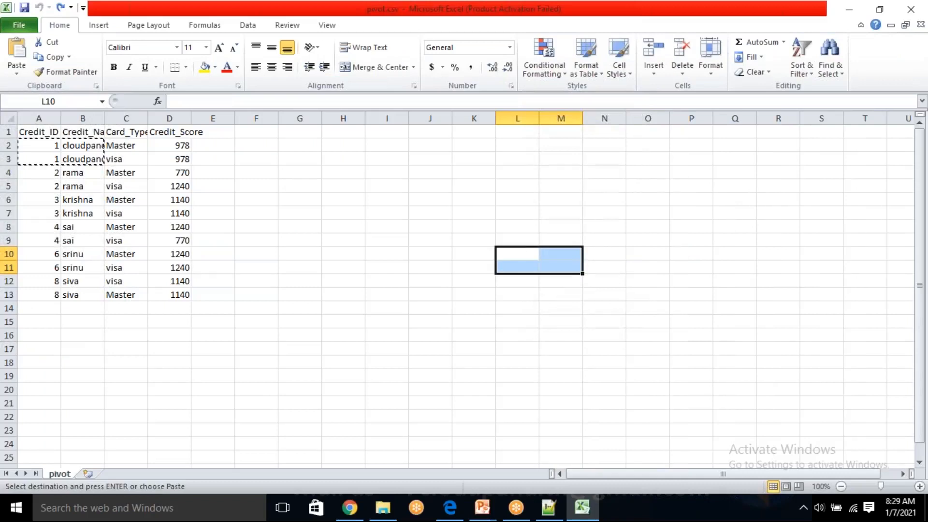
# Close the pivot.csv workbook without saving its changes.
pyautogui.moveTo(320, 14); pyautogui.dragTo(271, 144)
pyautogui.click(505, 141)
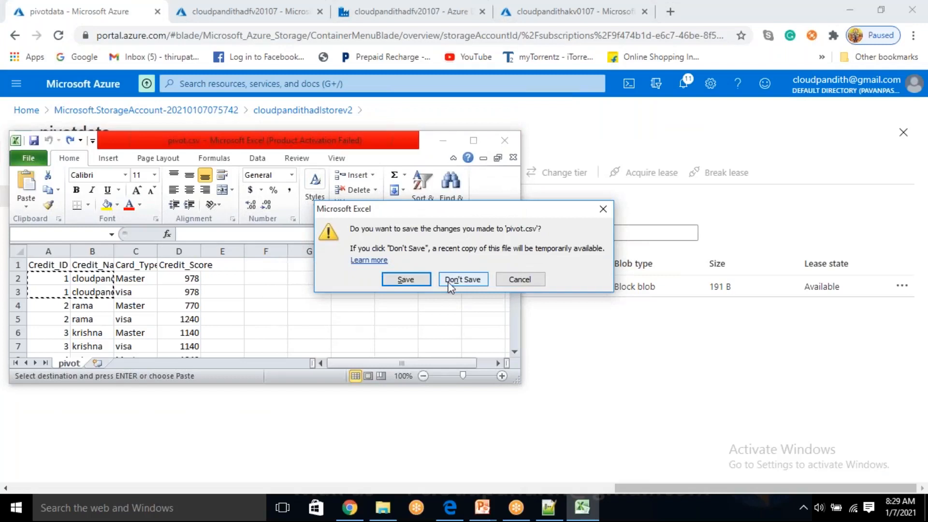
pyautogui.click(460, 279)
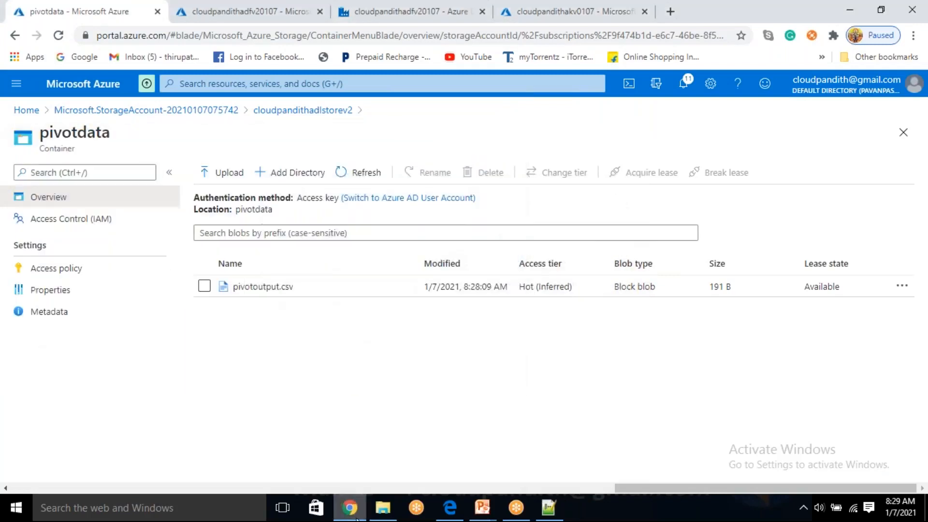
# Switch to File Explorer, view unpivot.csv from the Data Flow Performance folder in Notepad++ and close the editor.
pyautogui.click(383, 507)
pyautogui.click(225, 157)
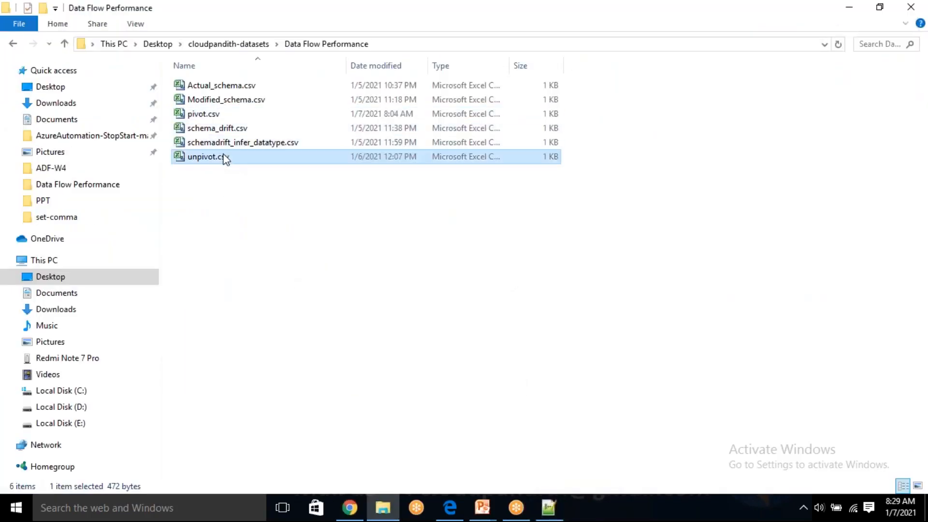
pyautogui.rightClick(225, 157)
pyautogui.click(264, 208)
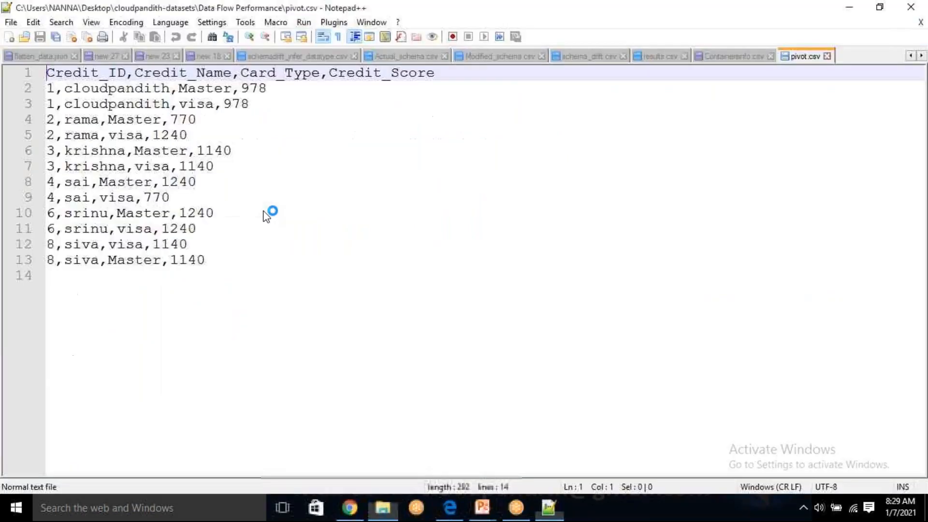
pyautogui.doubleClick(443, 7)
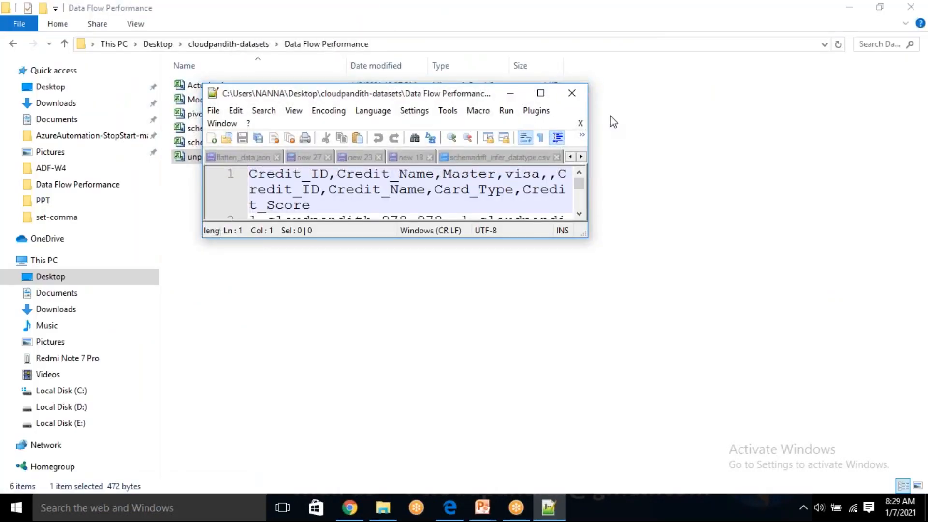
pyautogui.click(578, 94)
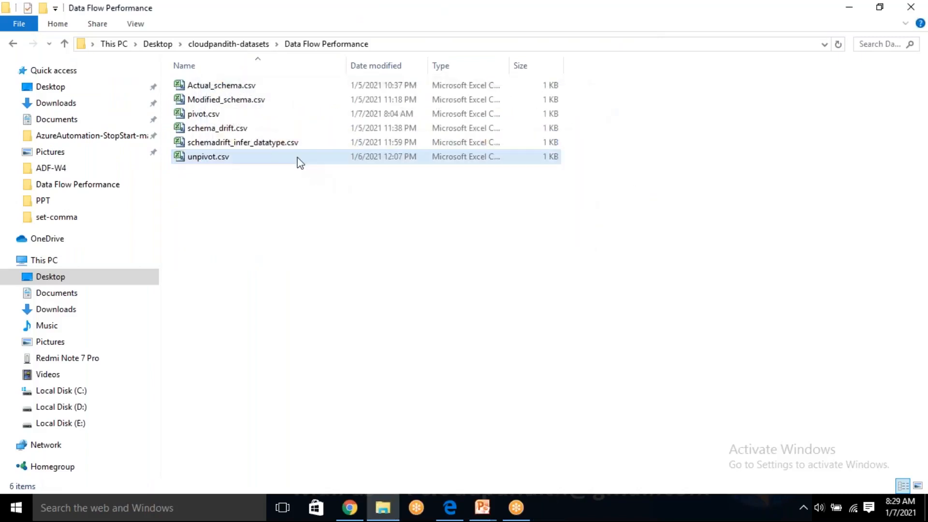
# Open unpivot.csv from the Data Flow Performance folder in Excel and dismiss the Office activation wizard.
pyautogui.doubleClick(297, 157)
pyautogui.moveTo(273, 136); pyautogui.dragTo(387, 295)
pyautogui.click(249, 375)
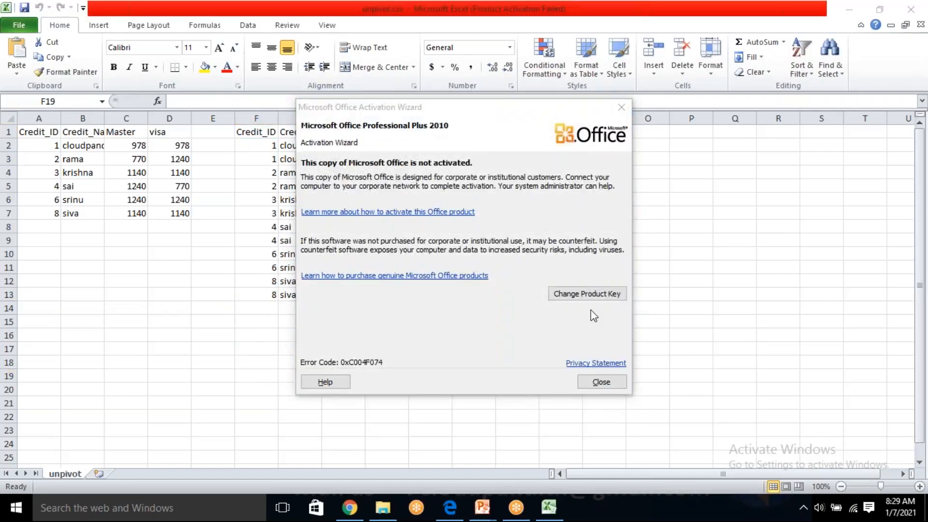
pyautogui.click(621, 106)
pyautogui.click(648, 267)
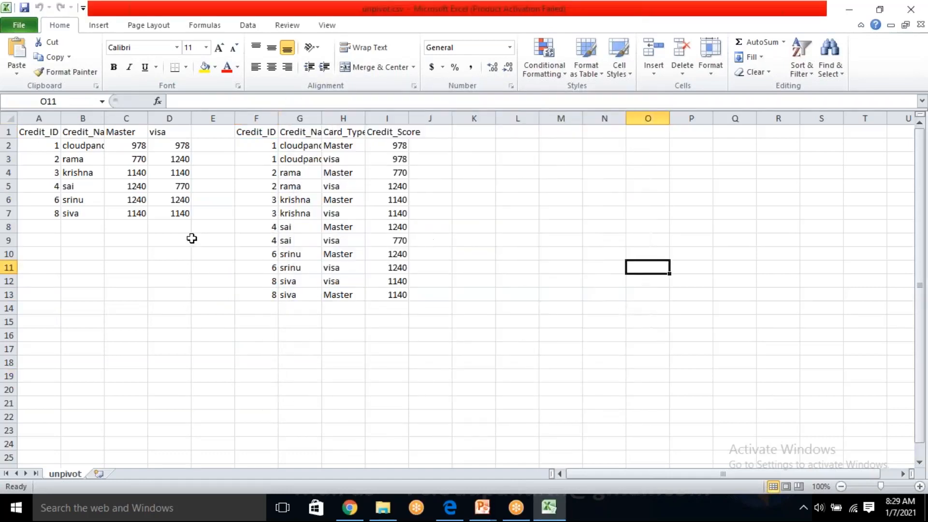
# Compare the Master and visa columns of the source table with the Card_Type values in the unpivoted example, leaving the cells unmoved.
pyautogui.moveTo(37, 131); pyautogui.dragTo(82, 159)
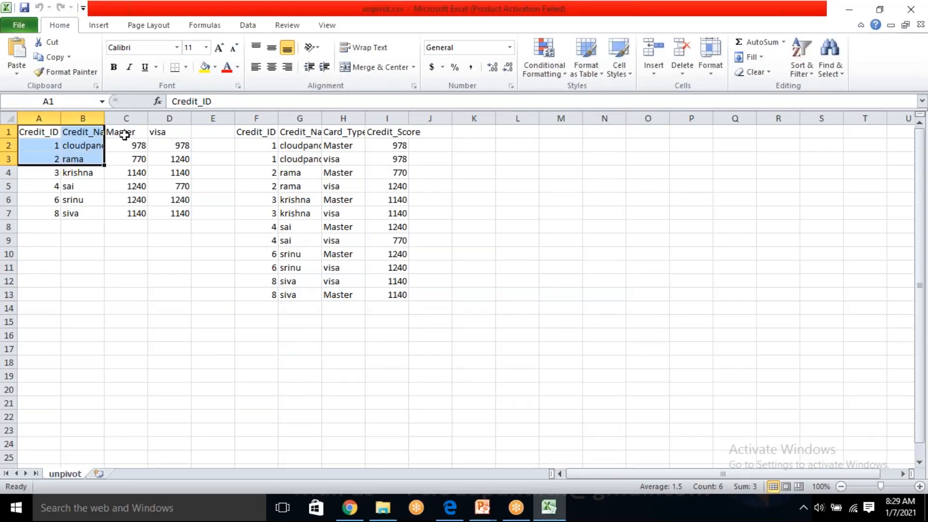
pyautogui.click(124, 133)
pyautogui.click(153, 133)
pyautogui.click(127, 132)
pyautogui.click(152, 134)
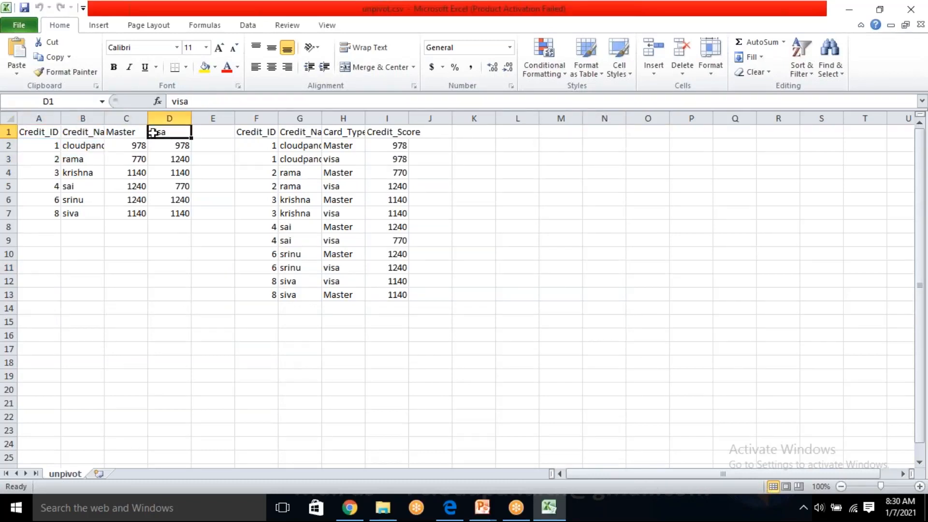
pyautogui.moveTo(343, 146); pyautogui.dragTo(339, 266)
pyautogui.click(337, 173)
pyautogui.moveTo(138, 131); pyautogui.dragTo(154, 135)
pyautogui.moveTo(338, 145); pyautogui.dragTo(347, 218)
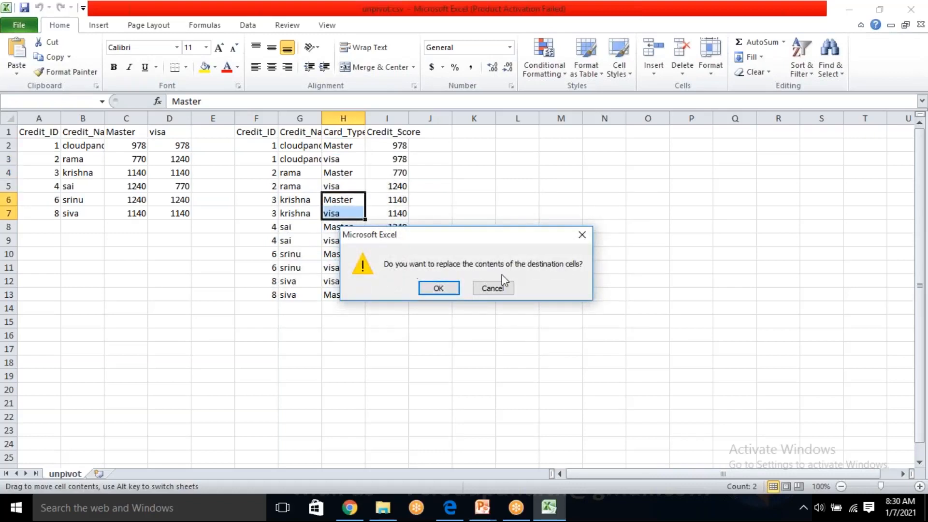
pyautogui.press('Escape')
pyautogui.click(245, 308)
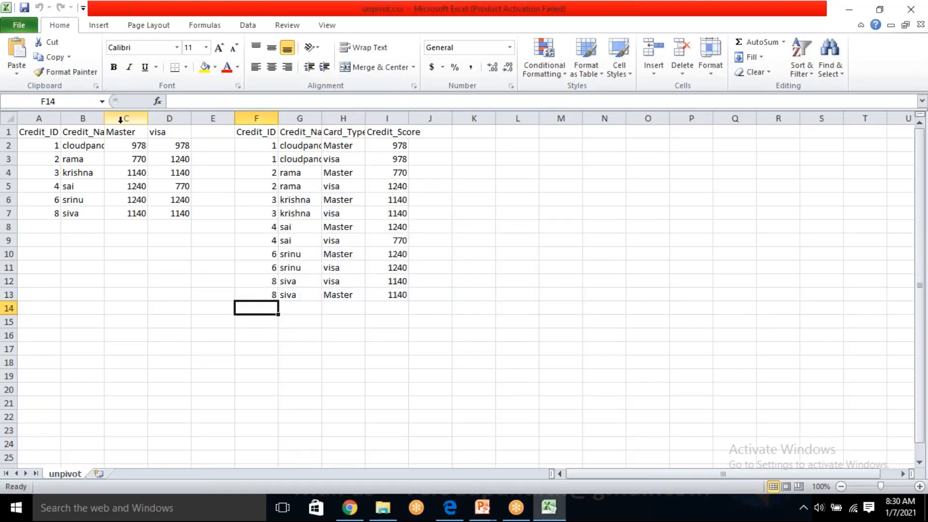
# Clear the unpivoted example in cells E1:I13 and save unpivot.csv, keeping the CSV format.
pyautogui.moveTo(219, 130); pyautogui.dragTo(394, 295)
pyautogui.press('Delete')
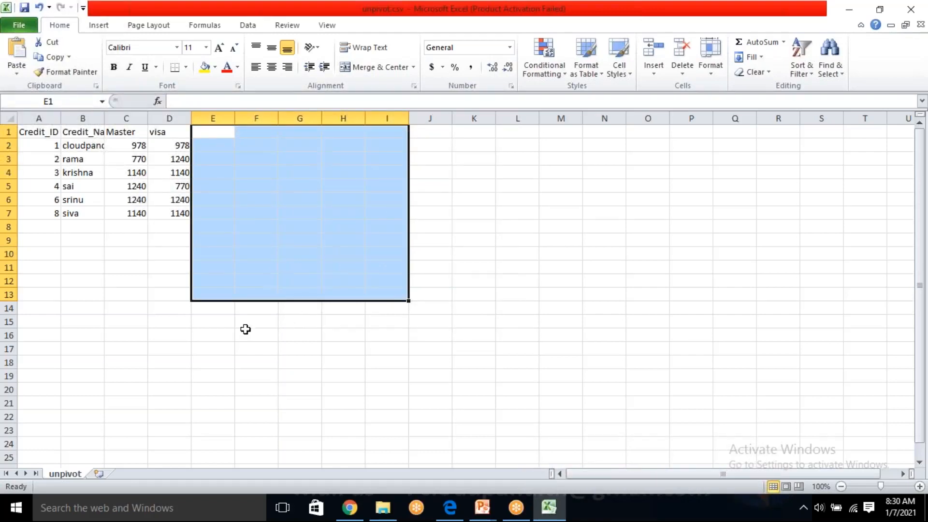
pyautogui.click(213, 335)
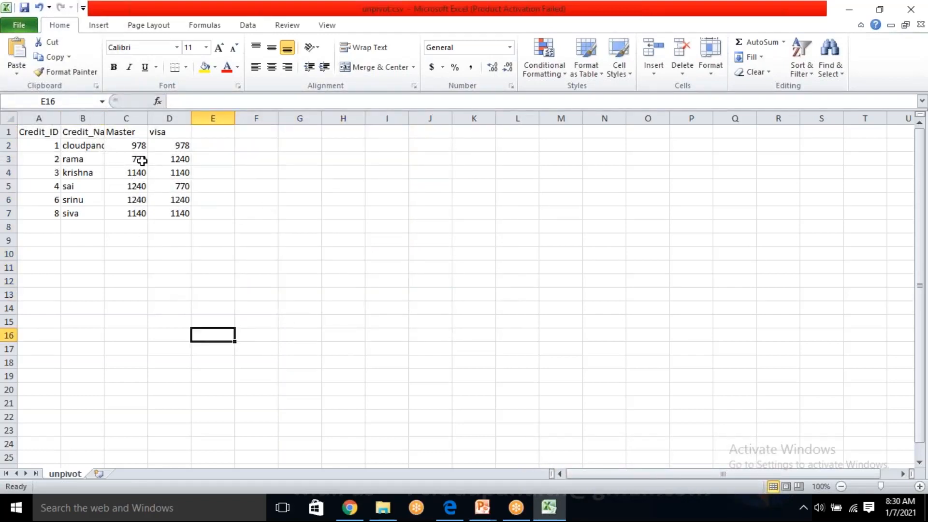
pyautogui.click(12, 27)
pyautogui.click(22, 42)
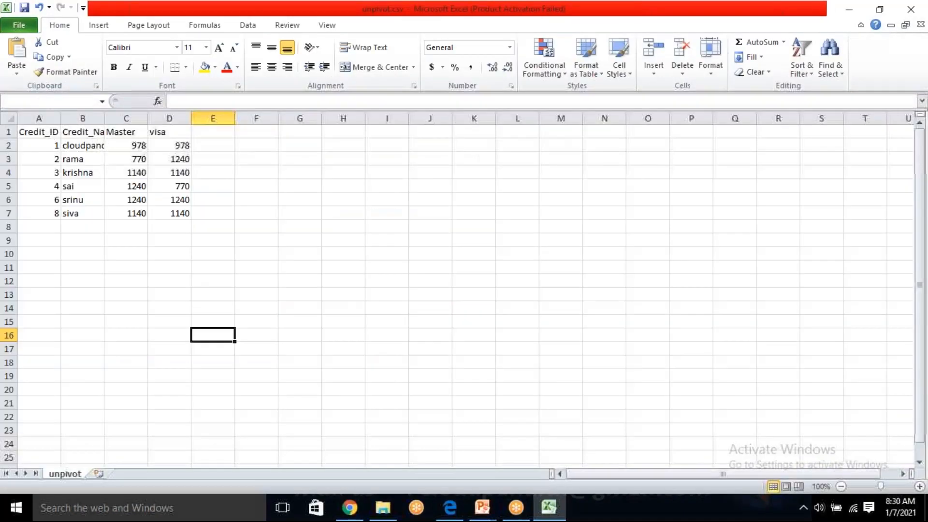
pyautogui.click(413, 301)
# Close the workbook, saving it over the existing unpivot.csv in the Data Flow Performance folder in CSV format.
pyautogui.moveTo(477, 8); pyautogui.dragTo(405, 122)
pyautogui.click(635, 124)
pyautogui.click(406, 270)
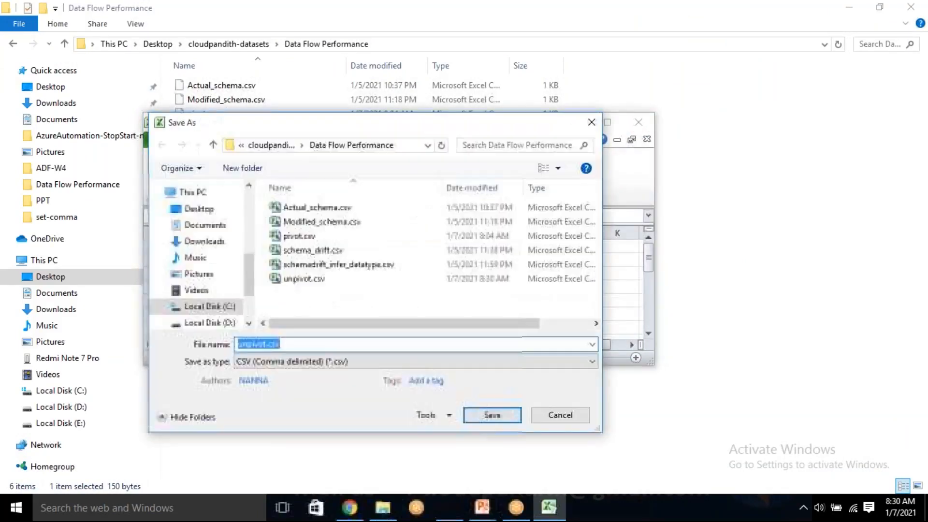
pyautogui.click(492, 415)
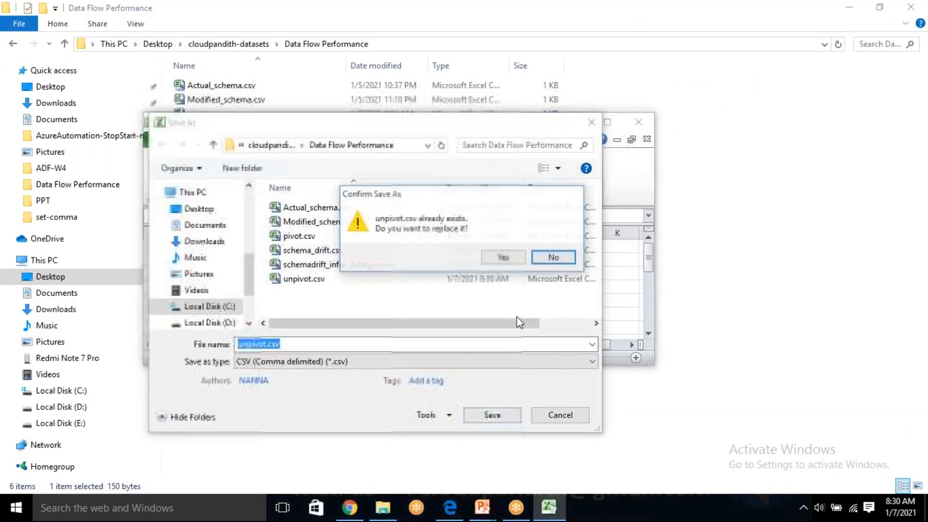
pyautogui.click(500, 257)
pyautogui.click(412, 298)
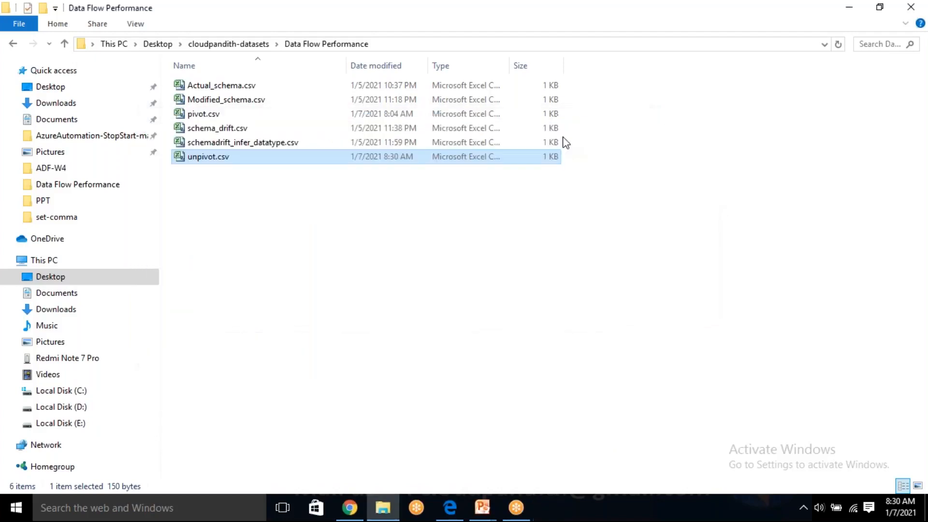
# Switch to the Azure portal in Chrome and open the inputunpivot container of the cloudpandithadlstorev2 storage account.
pyautogui.click(348, 270)
pyautogui.click(349, 507)
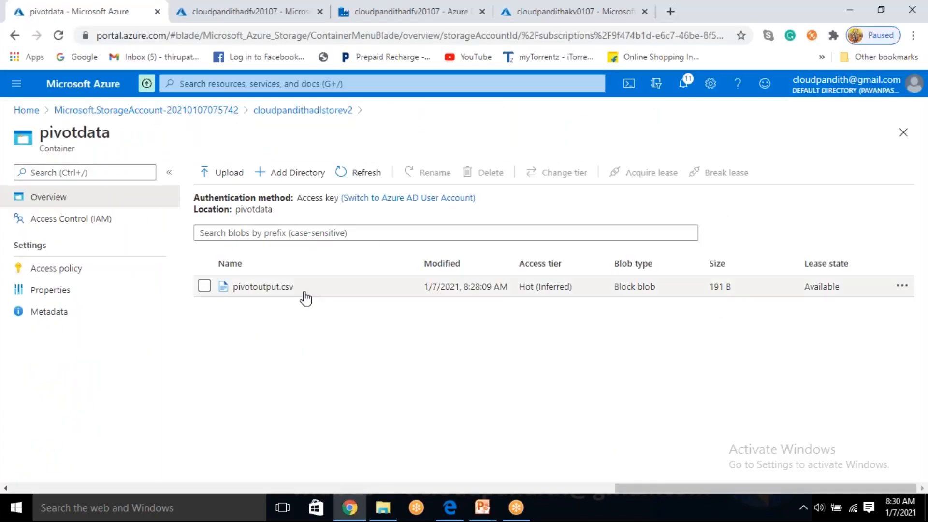
pyautogui.click(333, 113)
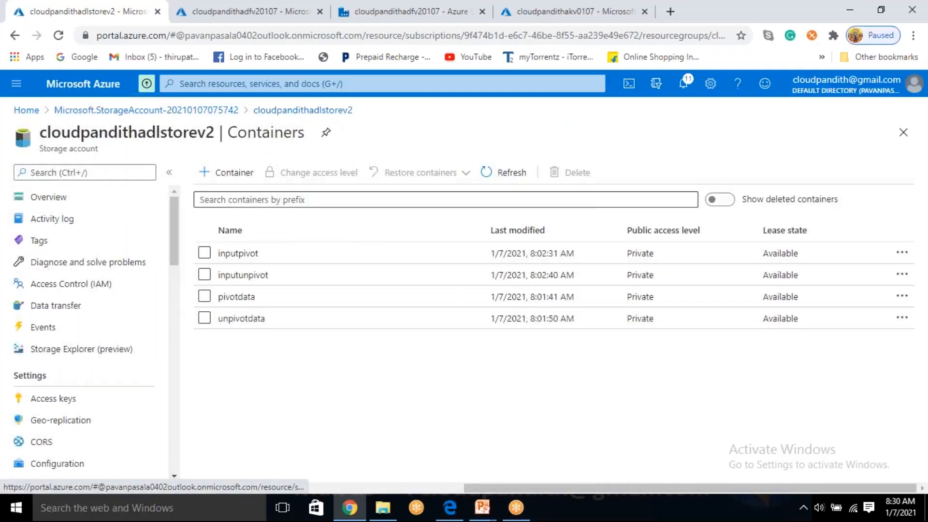
pyautogui.click(259, 285)
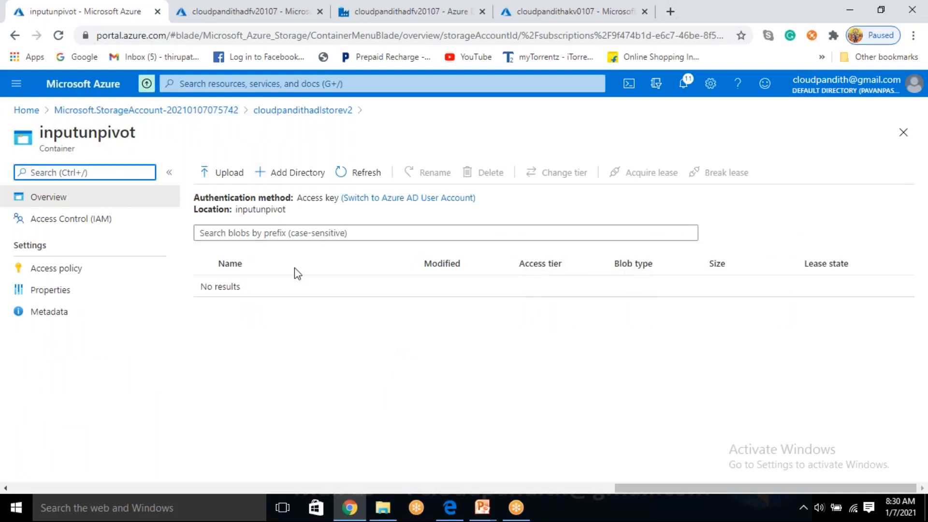
# Upload unpivot.csv to the inputunpivot container and close the upload pane.
pyautogui.click(205, 175)
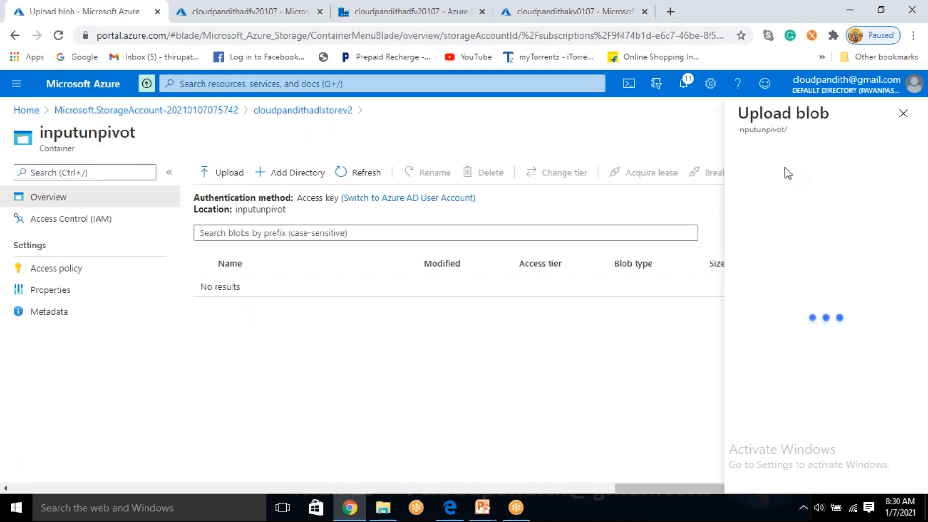
pyautogui.click(783, 170)
pyautogui.click(169, 167)
pyautogui.click(812, 471)
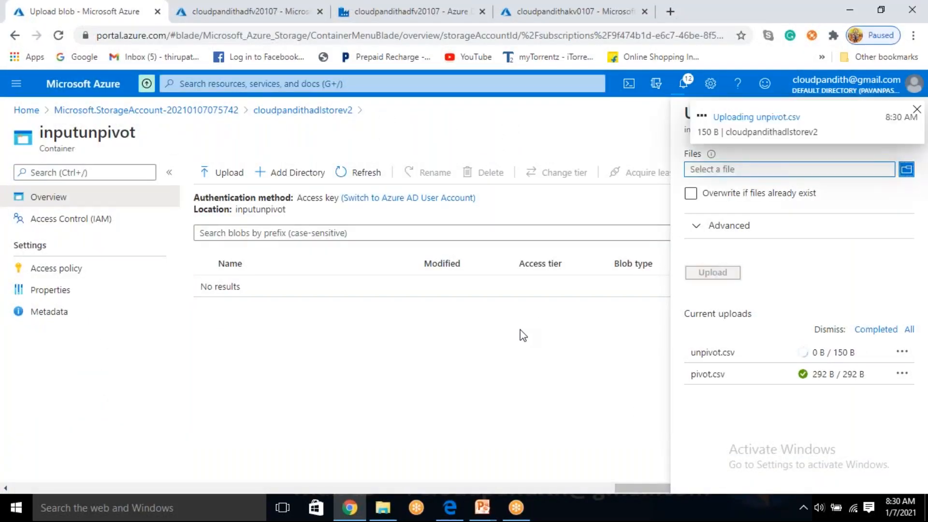
pyautogui.click(916, 110)
pyautogui.click(904, 109)
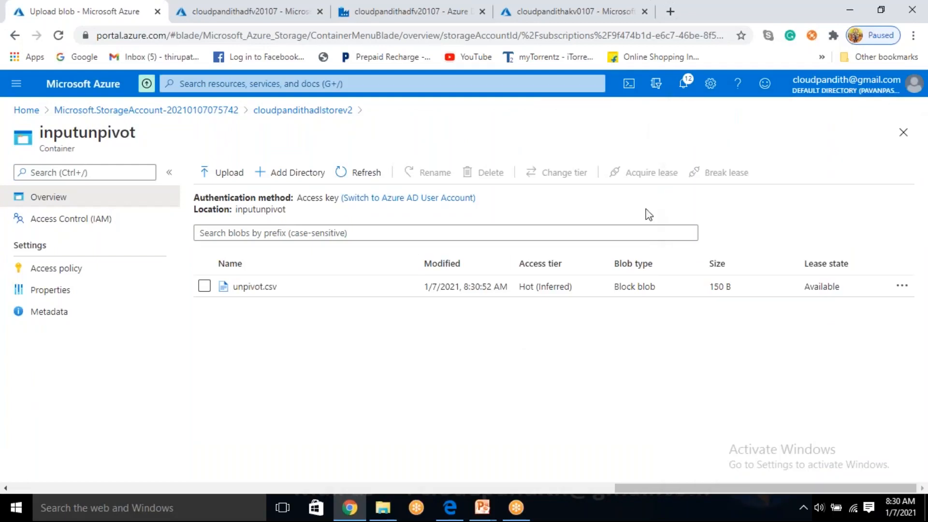
# Preview the uploaded unpivot.csv blob as a table, check its rows, and close the blob details.
pyautogui.click(306, 296)
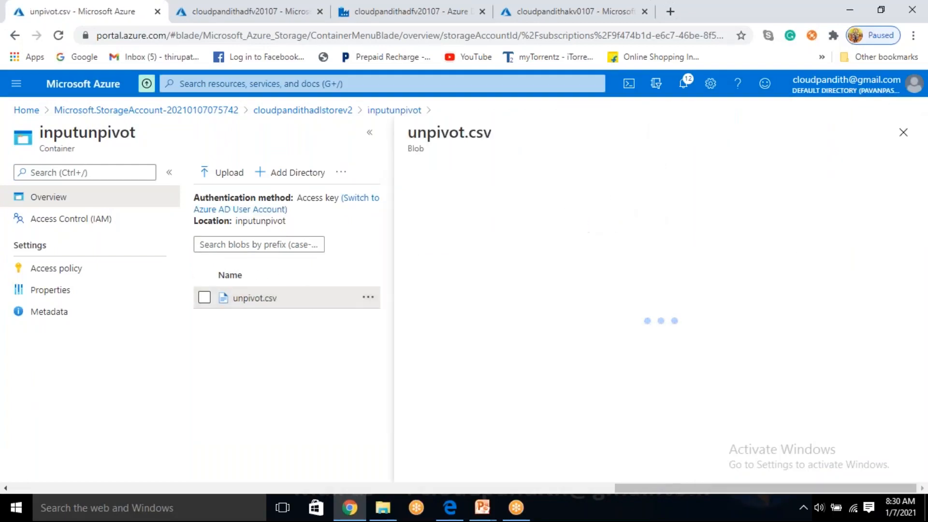
pyautogui.click(530, 205)
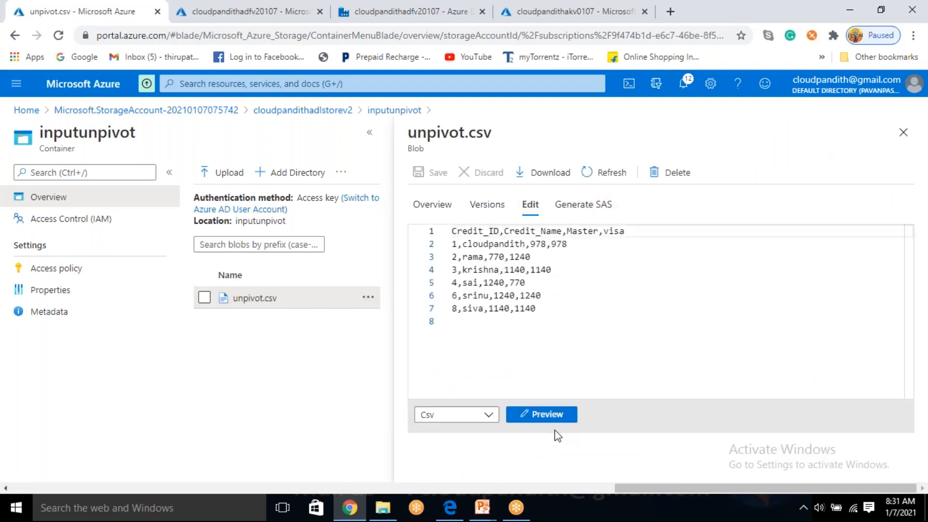
pyautogui.click(556, 414)
pyautogui.moveTo(436, 261); pyautogui.dragTo(613, 387)
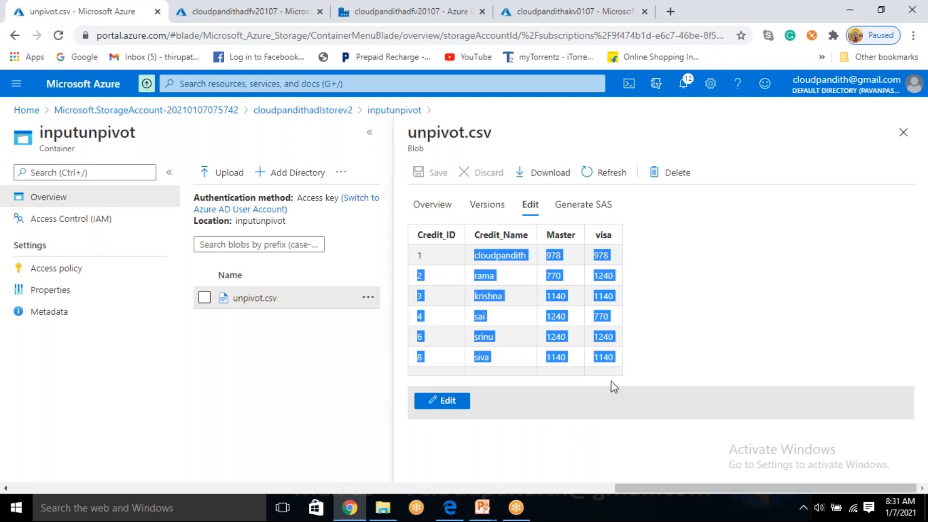
pyautogui.click(645, 317)
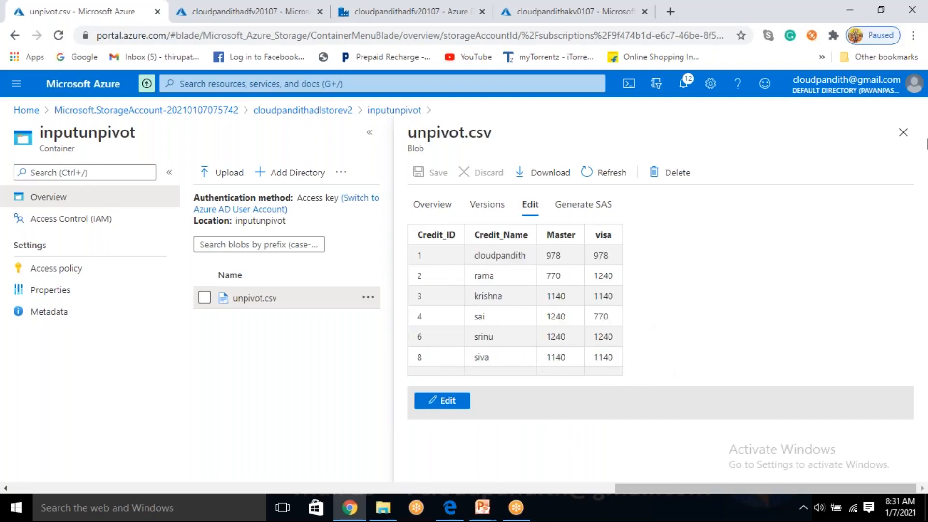
pyautogui.click(903, 132)
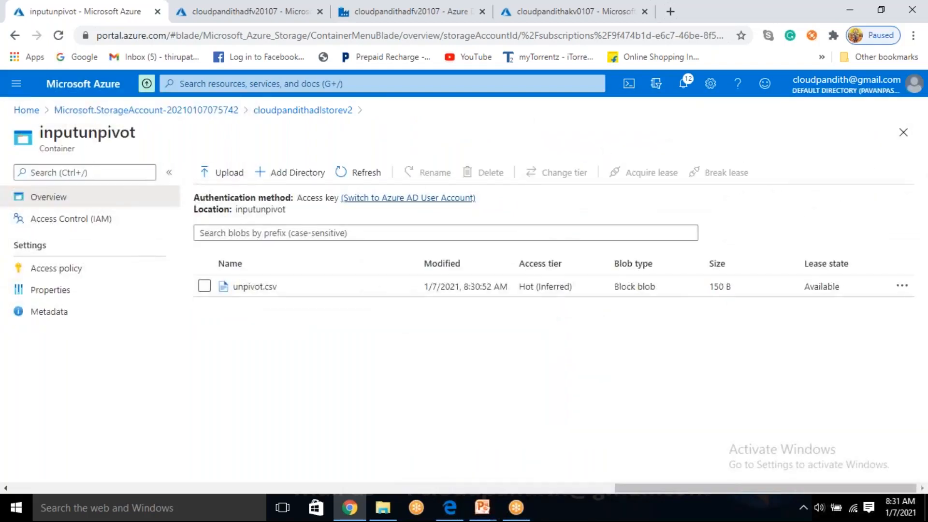
# Switch to the Data Factory authoring page and create a new mapping data flow of the Data flow type.
pyautogui.click(398, 14)
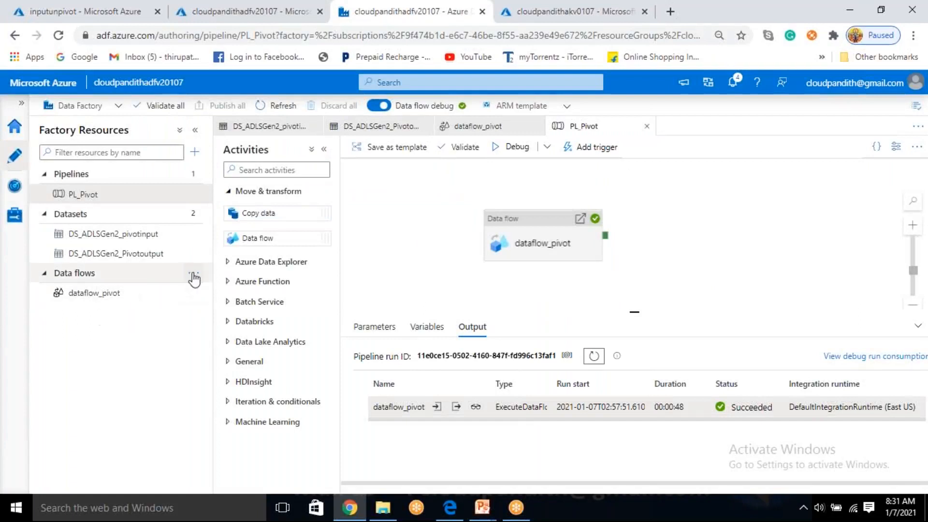
pyautogui.click(196, 276)
pyautogui.click(195, 278)
pyautogui.click(213, 293)
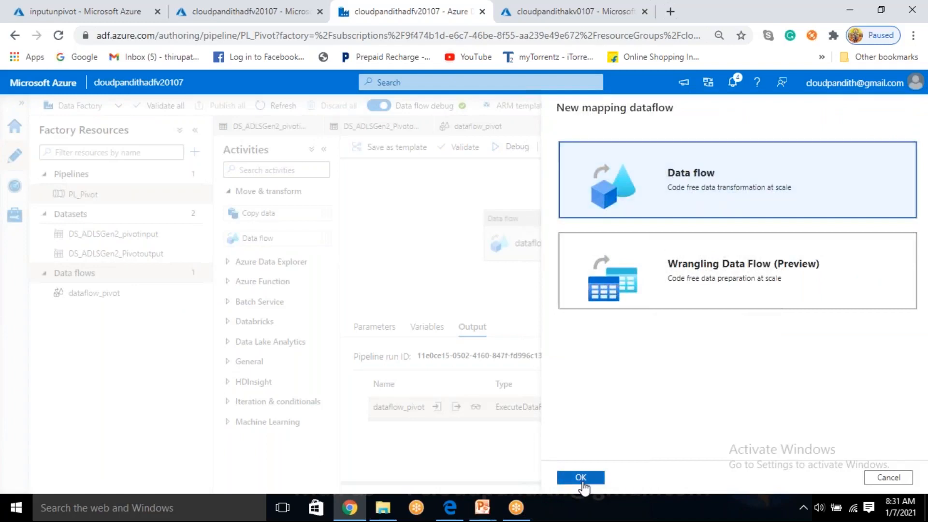
pyautogui.click(581, 479)
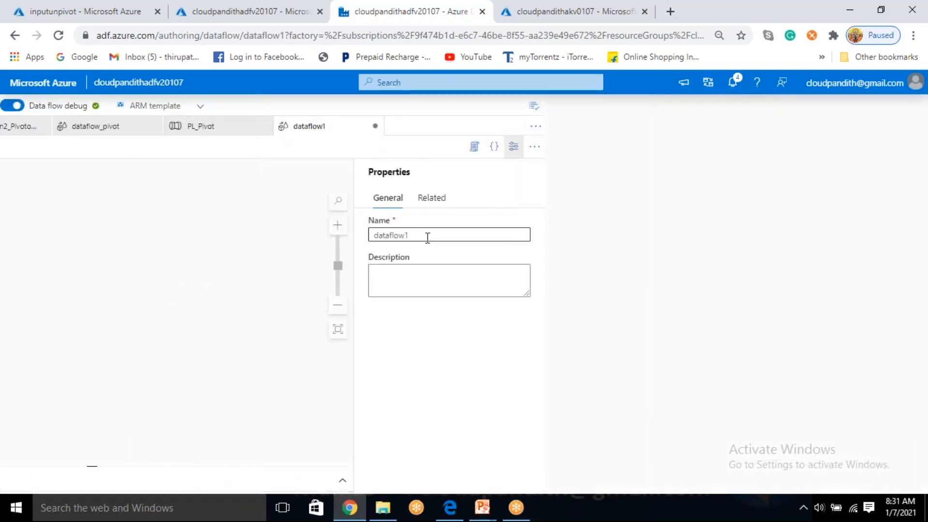
# Rename the new data flow as dataflow_unpivot and hide its properties.
pyautogui.click(170, 186)
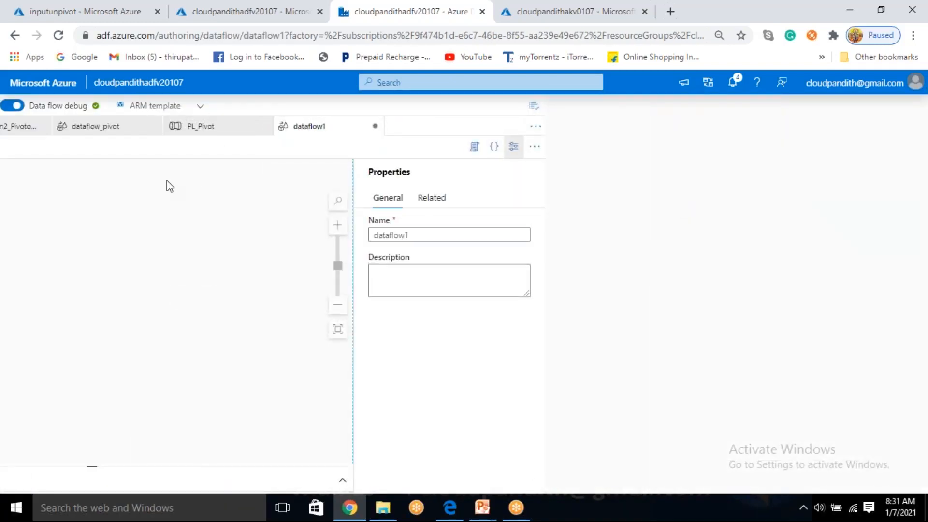
pyautogui.click(414, 235)
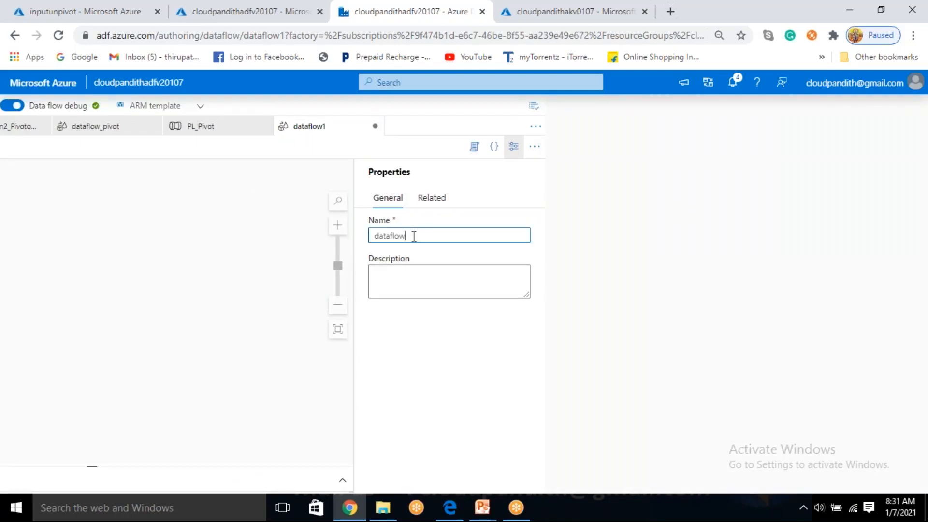
pyautogui.write('_un[p')
pyautogui.press('BackSpace')
pyautogui.write('npivot')
pyautogui.click(508, 154)
pyautogui.click(731, 88)
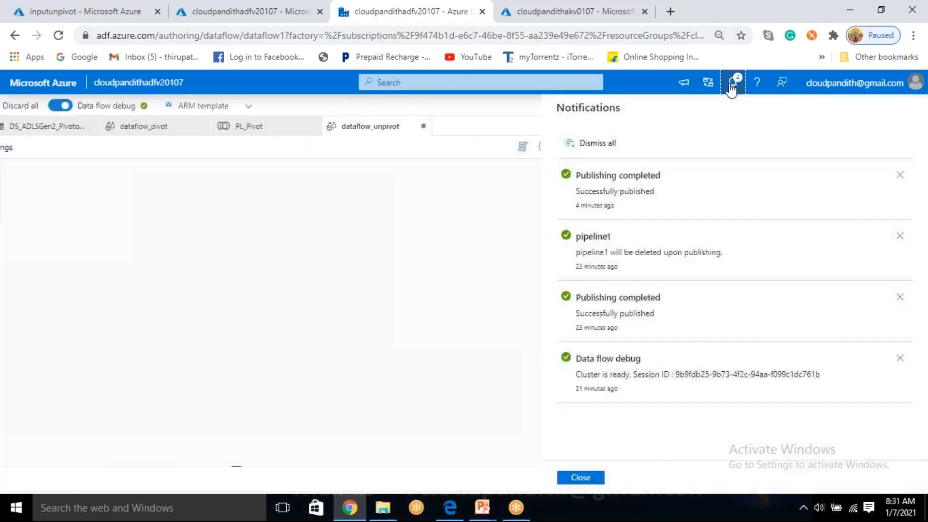
pyautogui.click(732, 88)
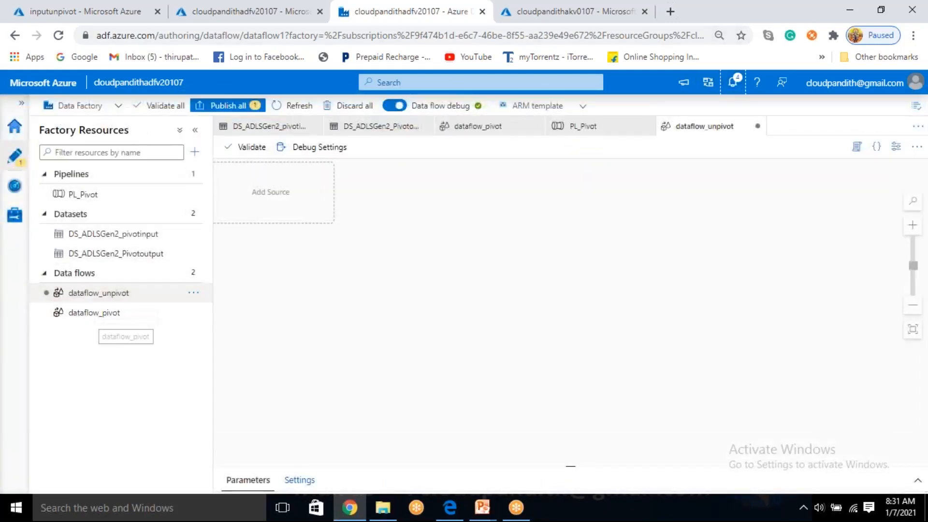
# Add a source to dataflow_unpivot and start a new Azure Data Lake Storage Gen2 dataset in DelimitedText format.
pyautogui.click(256, 182)
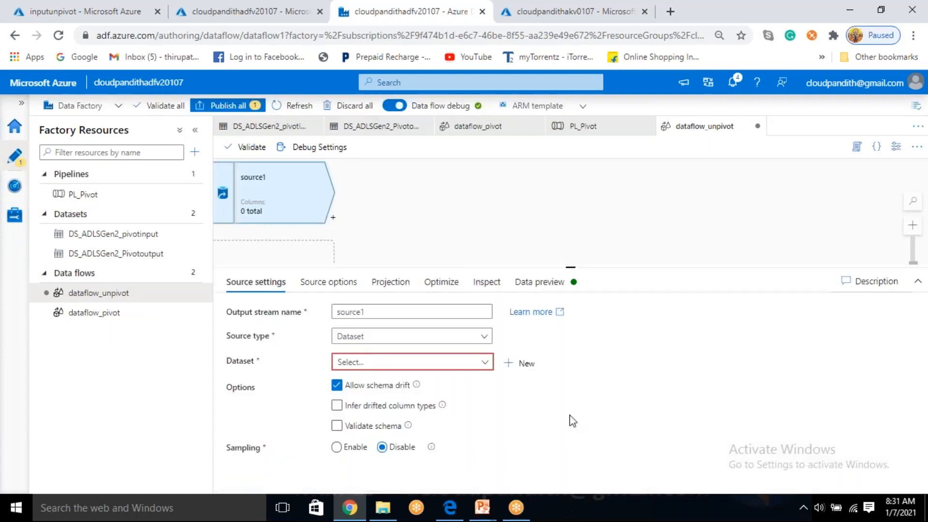
pyautogui.click(523, 365)
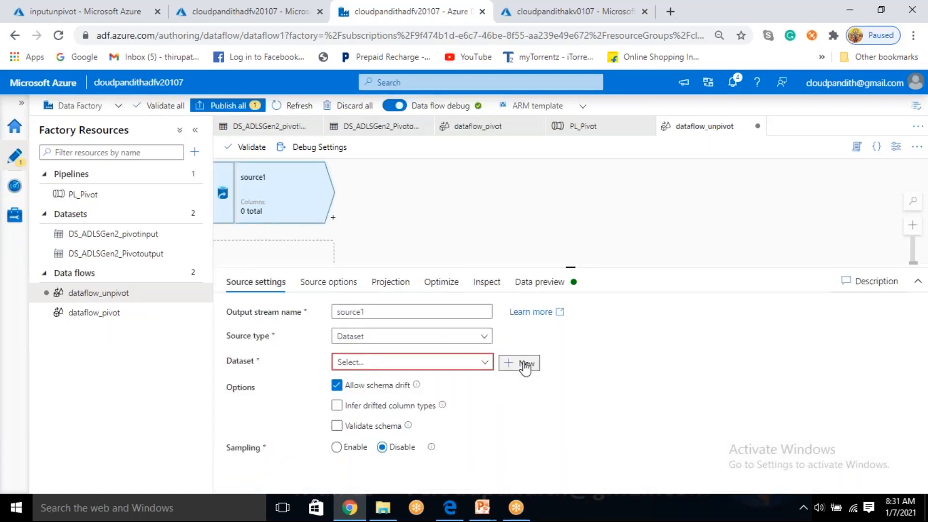
pyautogui.click(598, 416)
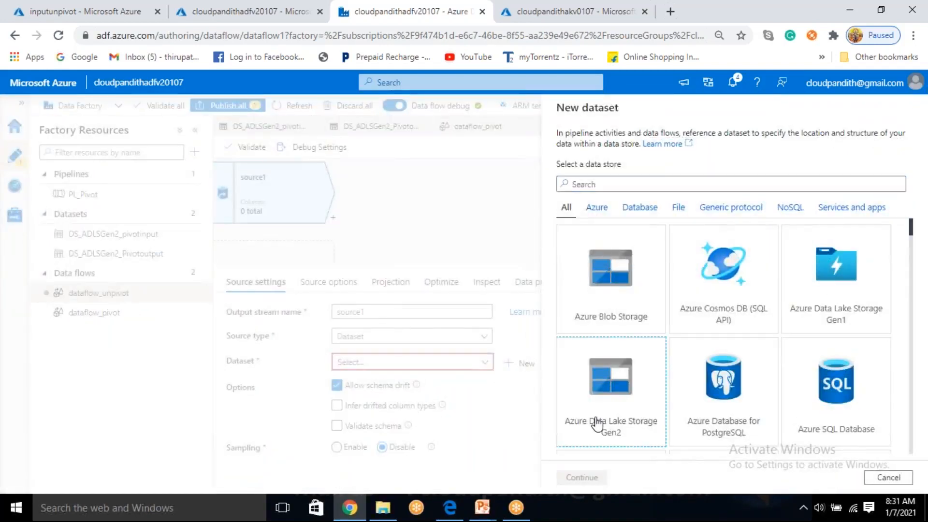
pyautogui.click(582, 477)
pyautogui.click(723, 172)
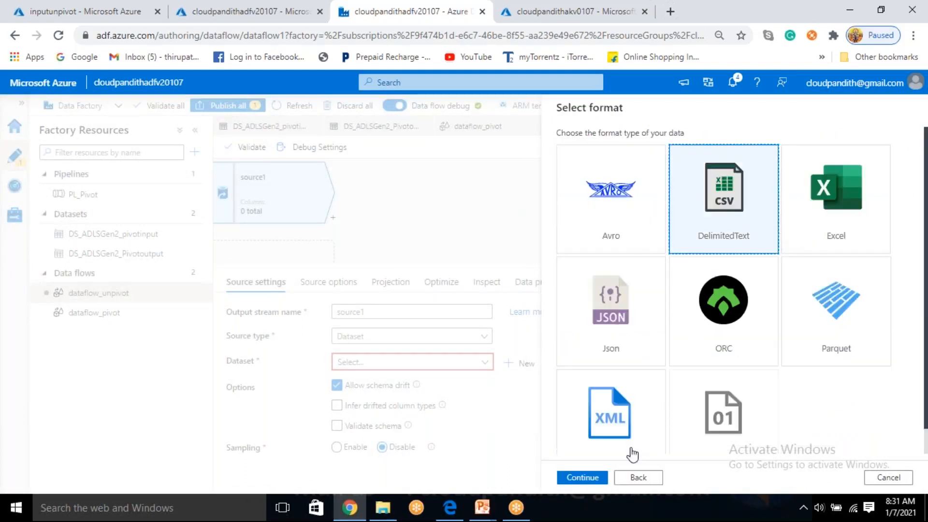
pyautogui.click(582, 477)
# Name the dataset DS_ADLSGen2_unpivotinput, choose the LS_ADLSGen2 linked service, and treat the first row as header.
pyautogui.doubleClick(610, 147)
pyautogui.press('BackSpace')
pyautogui.write('DS_A')
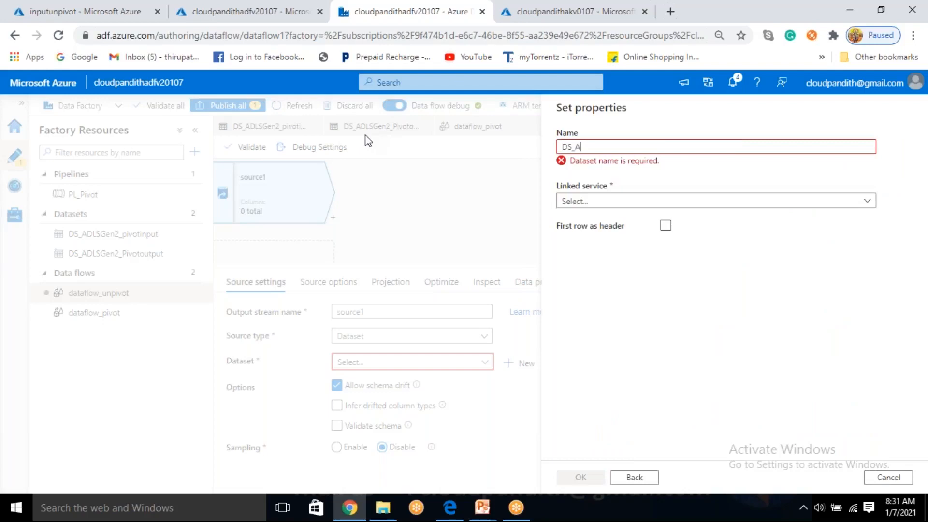
pyautogui.write('DLSGen2')
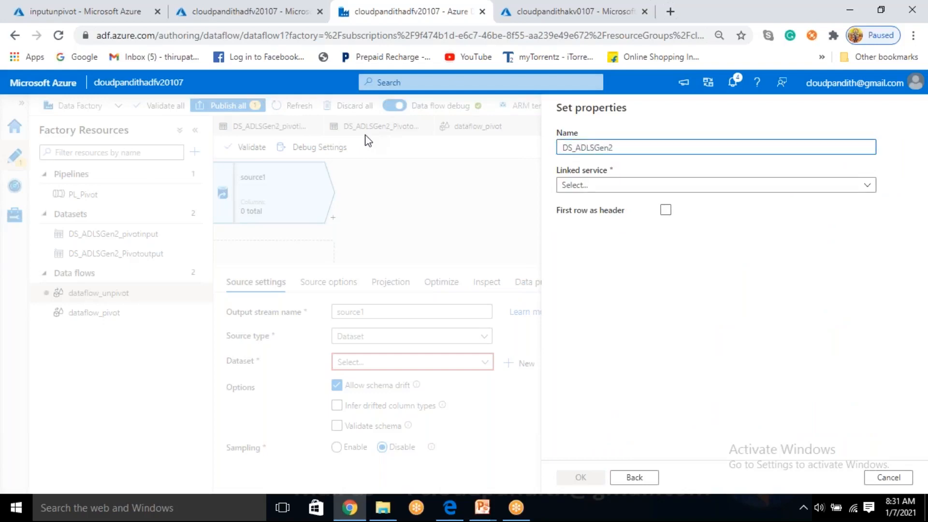
pyautogui.write('_un')
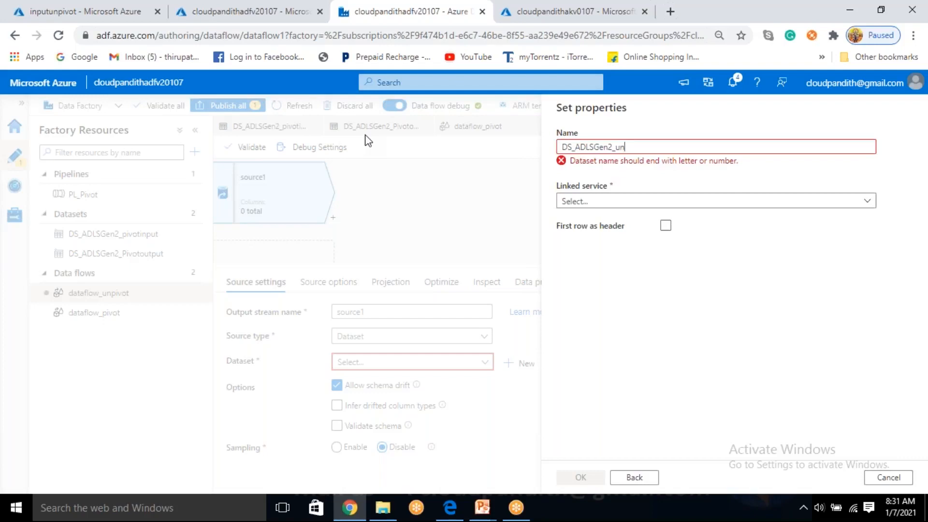
pyautogui.write('pivoti')
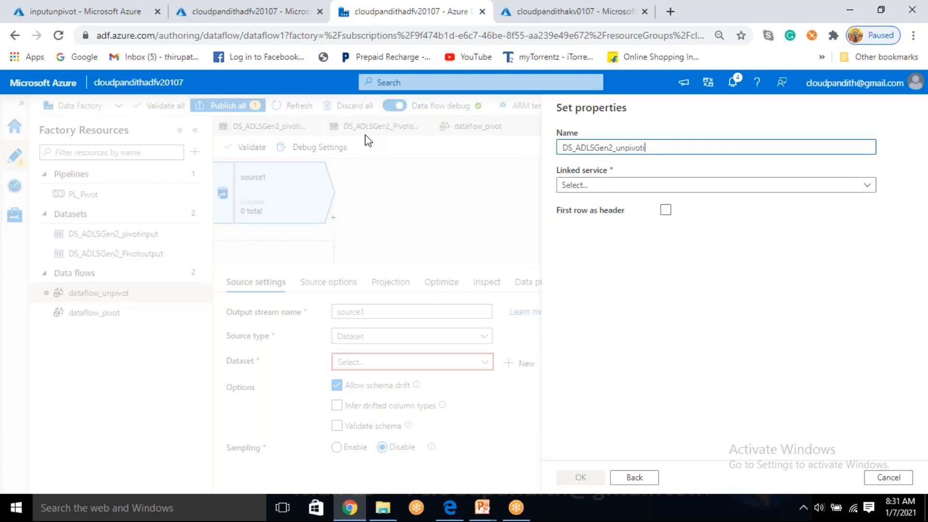
pyautogui.write('nnput')
pyautogui.click(610, 187)
pyautogui.click(601, 263)
pyautogui.click(665, 242)
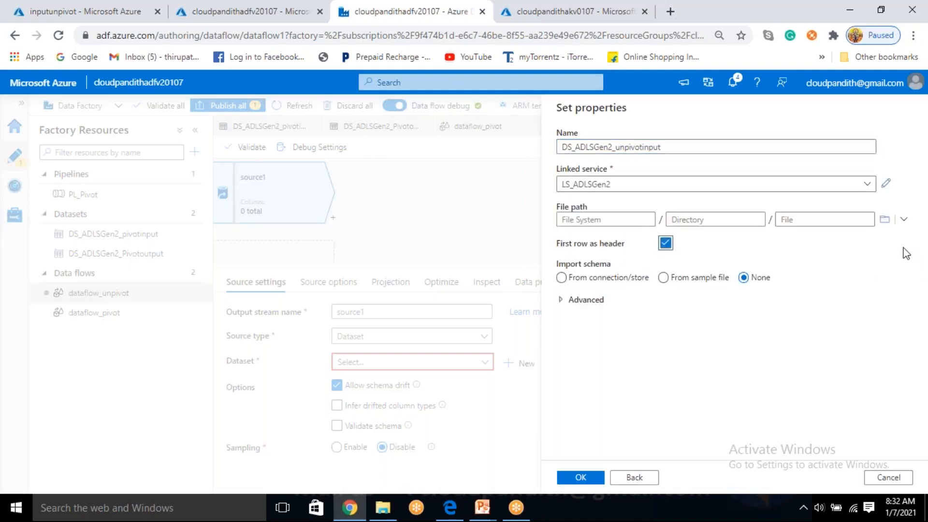
# Point the dataset to unpivot.csv in the inputunpivot folder and create it with the schema imported from the connection/store.
pyautogui.click(884, 219)
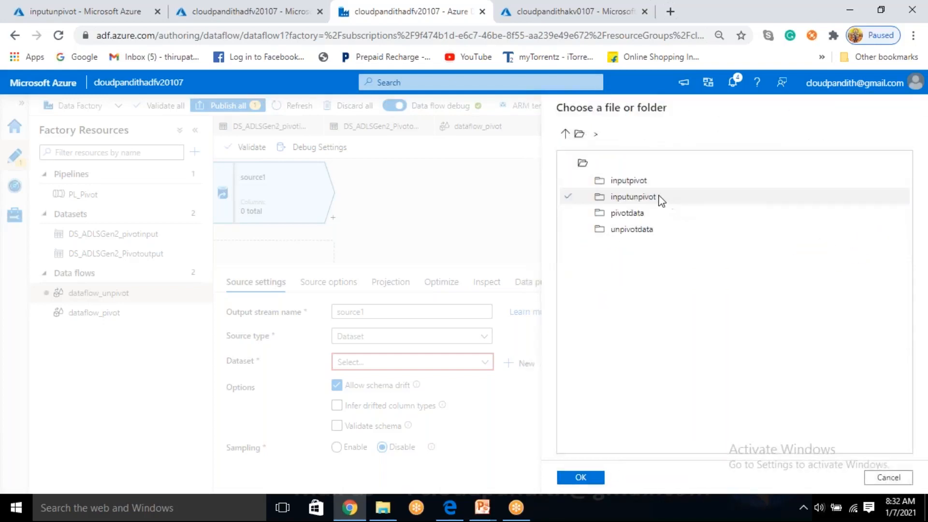
pyautogui.doubleClick(633, 197)
pyautogui.click(637, 190)
pyautogui.click(582, 477)
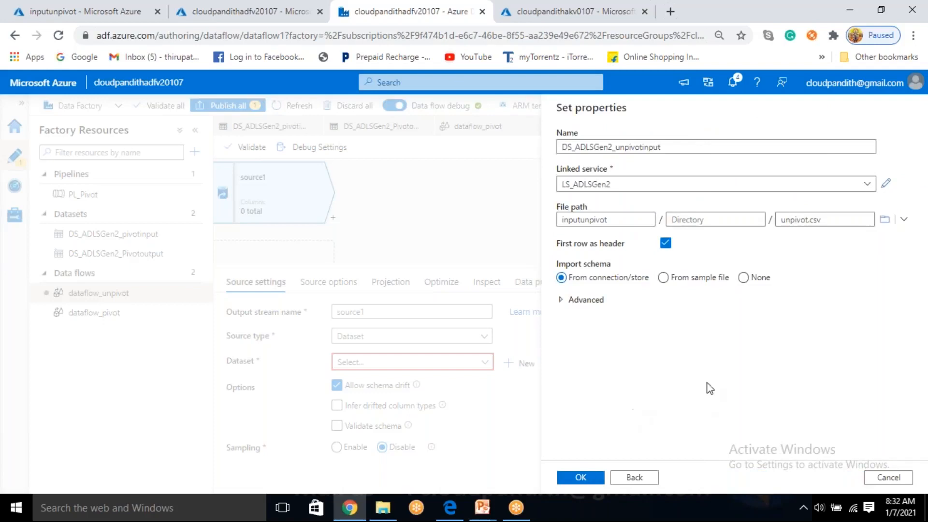
pyautogui.click(586, 479)
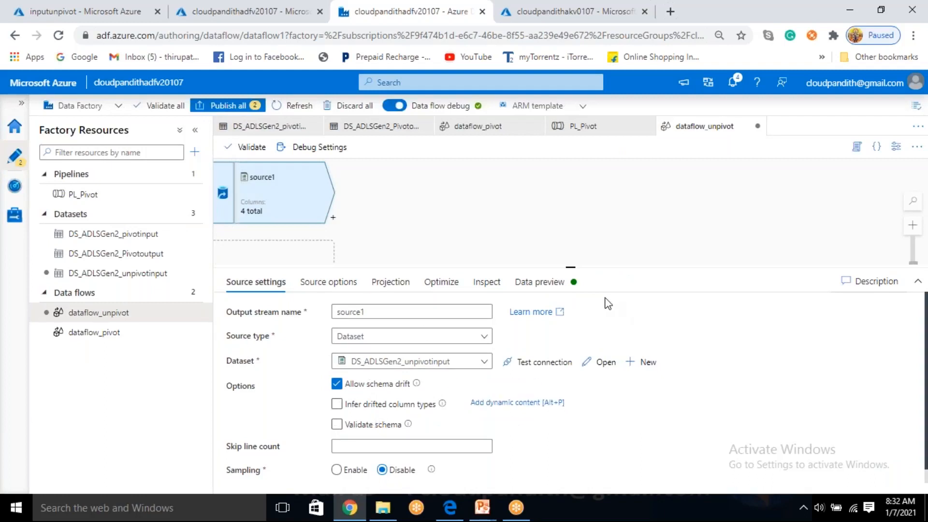
# Fetch the data preview of source1 and review its column types in the projection and its source options.
pyautogui.click(539, 281)
pyautogui.click(273, 332)
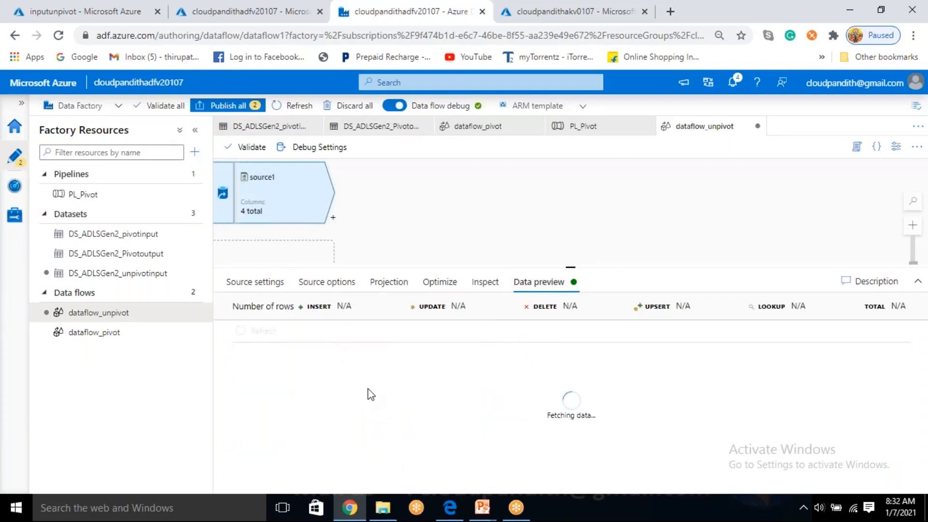
pyautogui.click(384, 285)
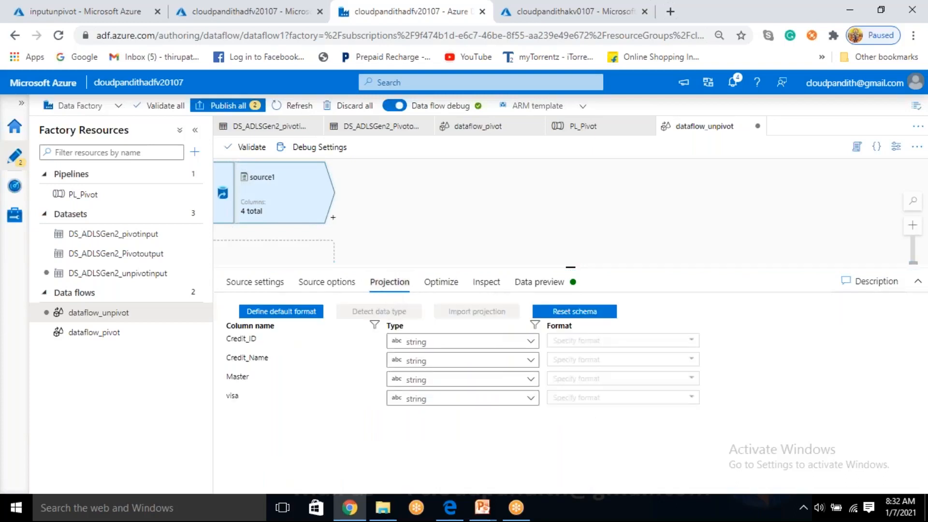
pyautogui.click(541, 288)
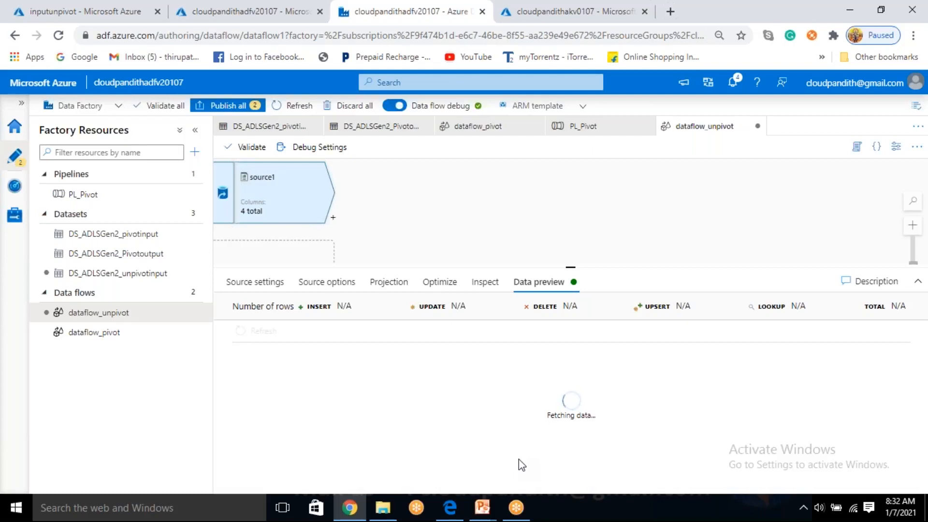
pyautogui.click(399, 289)
pyautogui.click(534, 286)
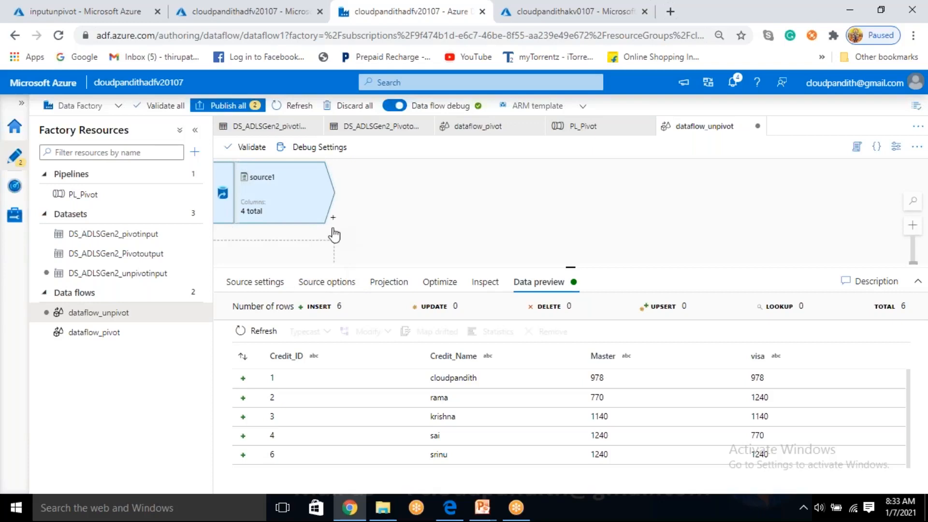
pyautogui.click(346, 278)
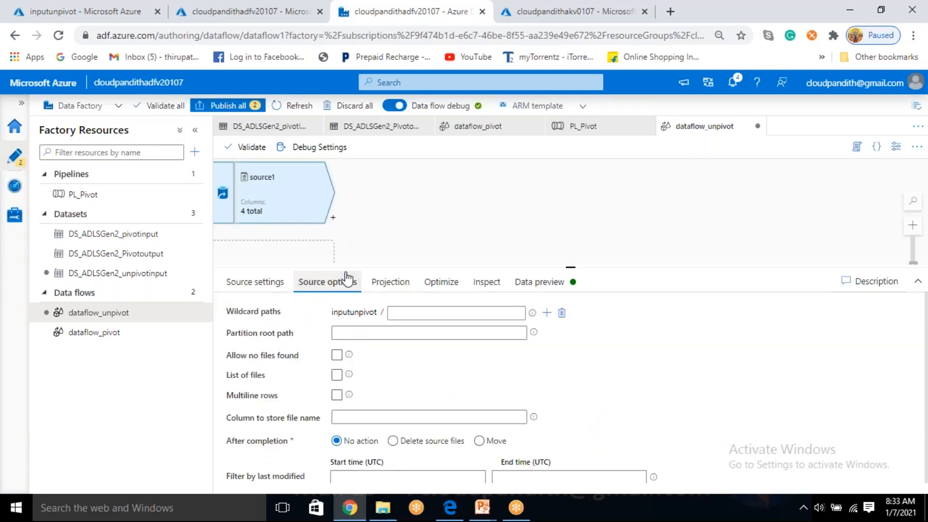
# Import the projection of source1 and set its default format for whole numbers to integer.
pyautogui.click(382, 281)
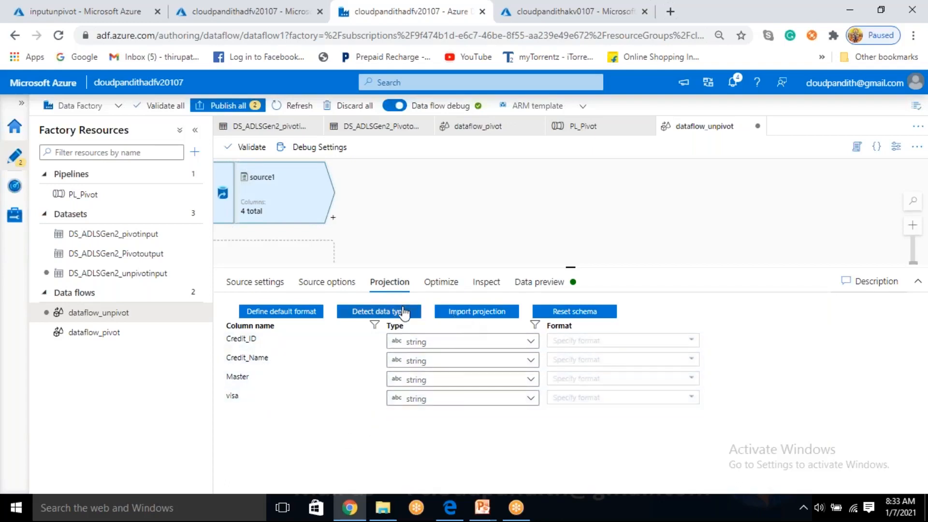
pyautogui.click(481, 313)
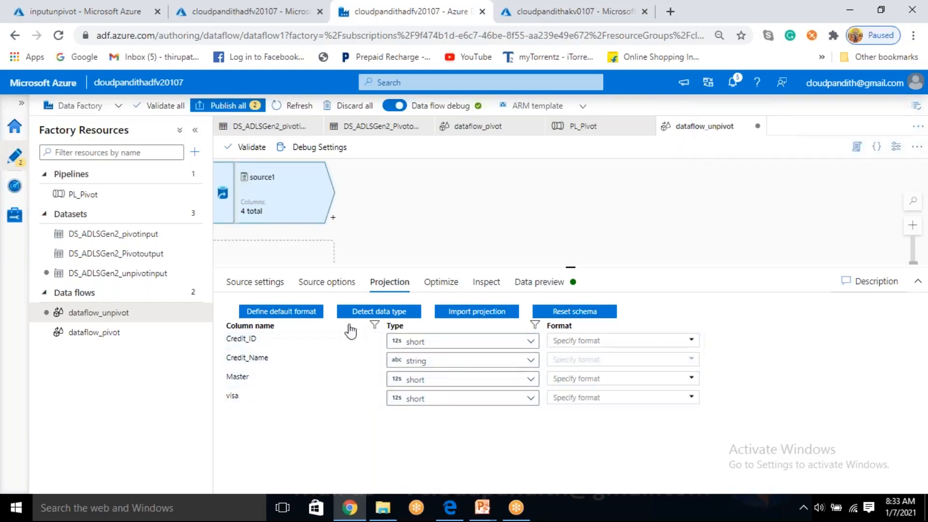
pyautogui.click(301, 312)
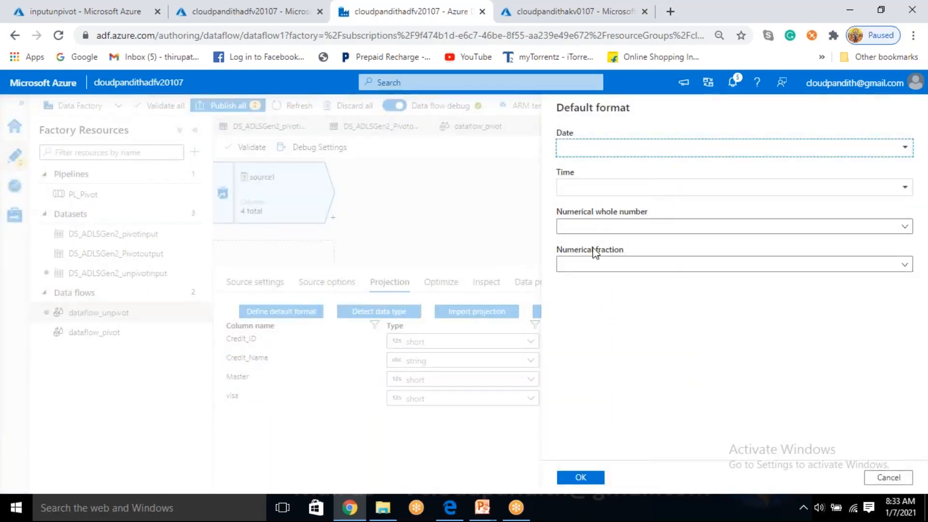
pyautogui.click(593, 227)
pyautogui.click(599, 267)
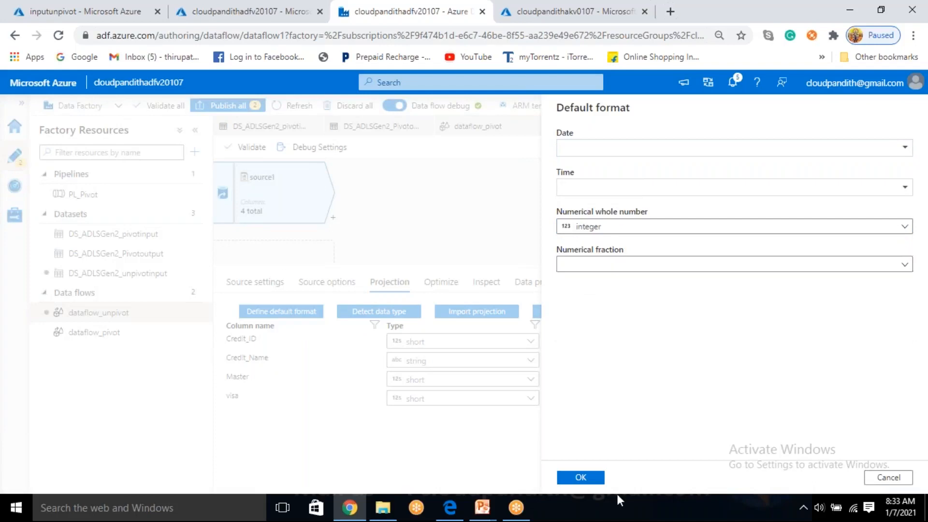
pyautogui.click(599, 227)
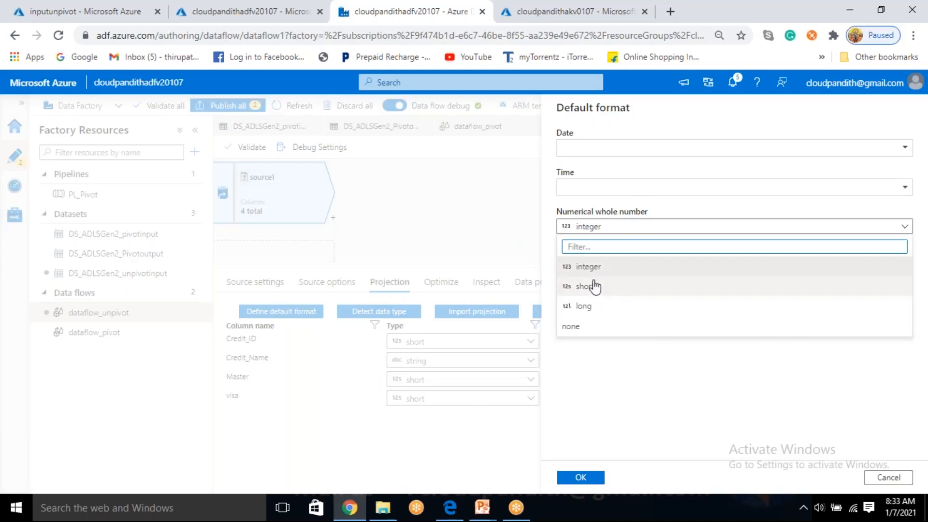
pyautogui.click(594, 271)
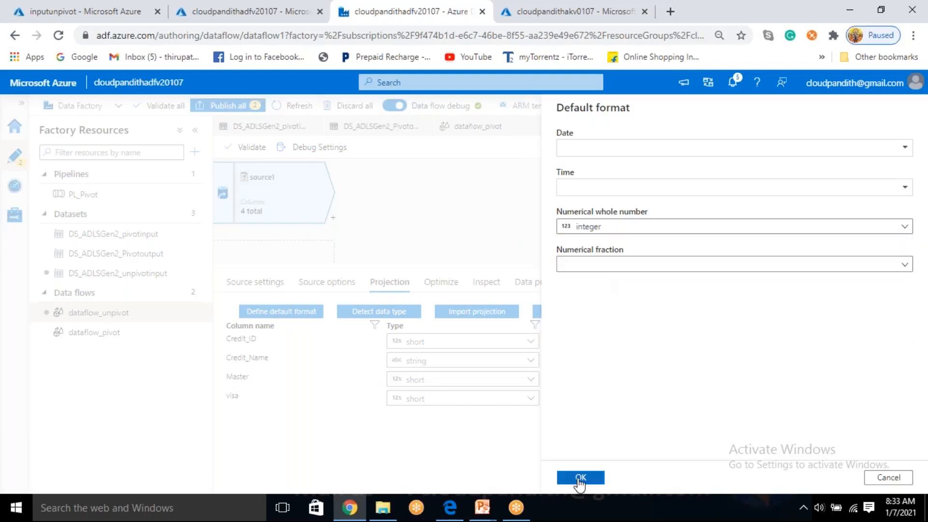
pyautogui.click(580, 479)
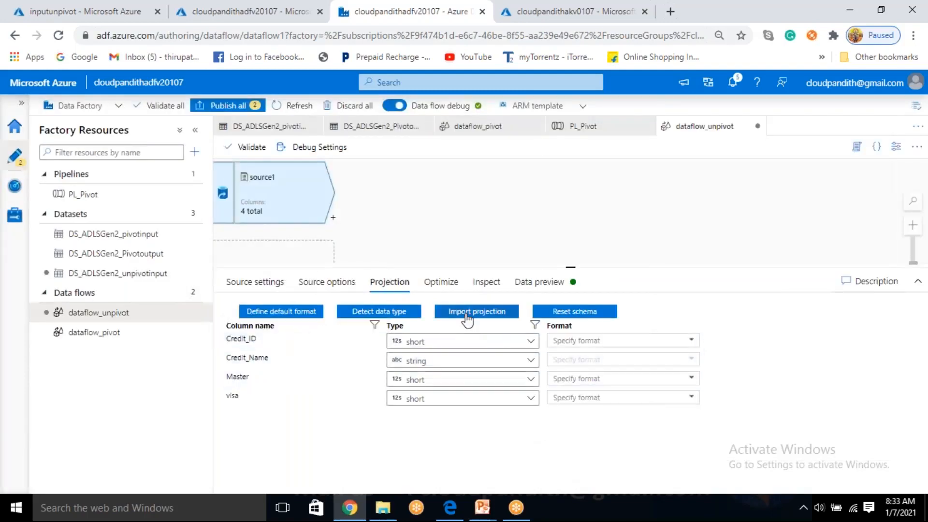
# Detect the data types of source1's columns again and change the Credit_ID type to string.
pyautogui.click(403, 312)
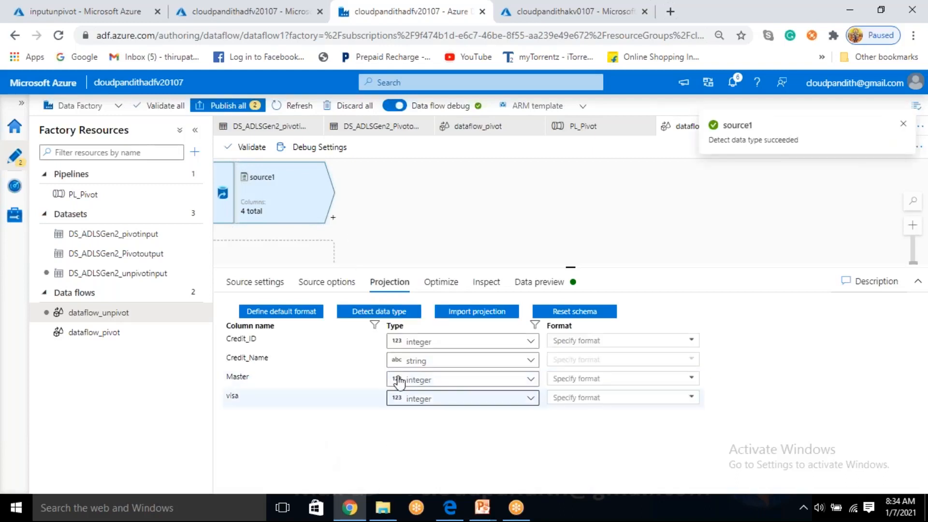
pyautogui.click(462, 343)
pyautogui.click(430, 382)
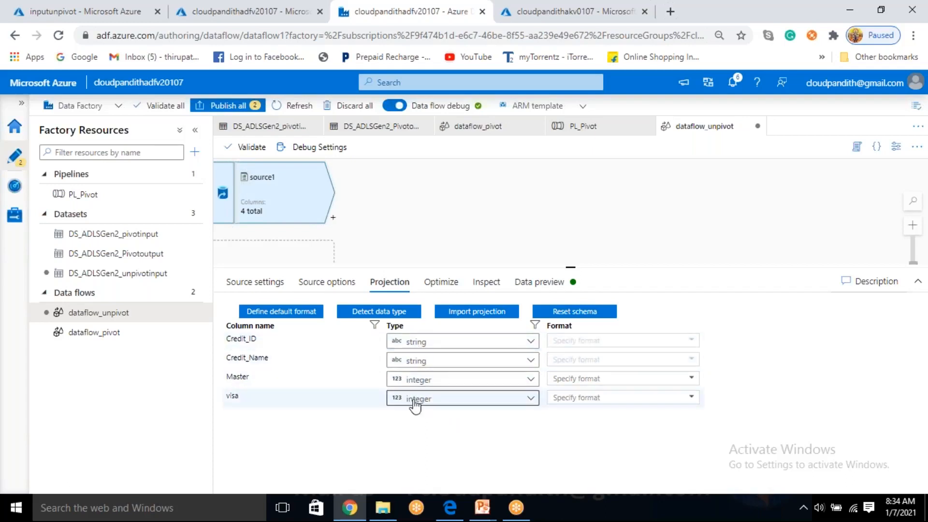
# Add an Unpivot transformation after source1 in dataflow_unpivot.
pyautogui.click(333, 217)
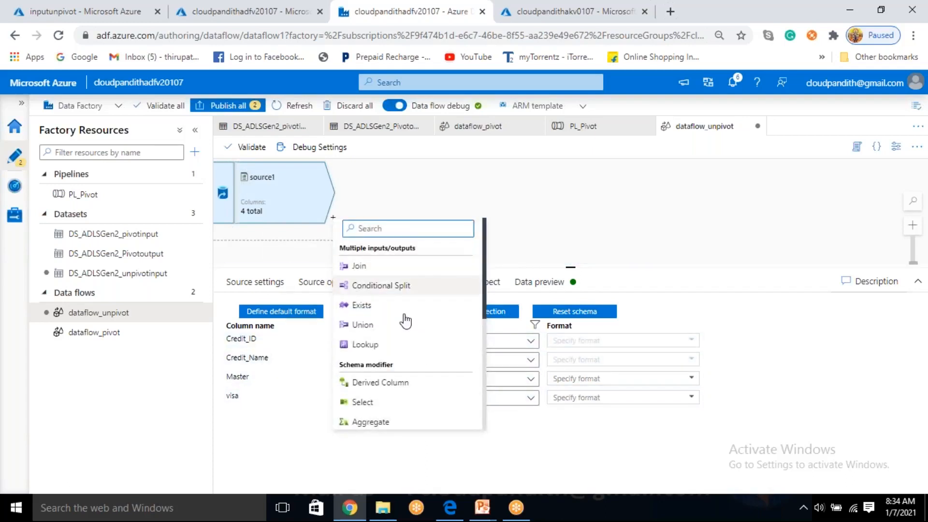
pyautogui.scroll(-3, 406, 338)
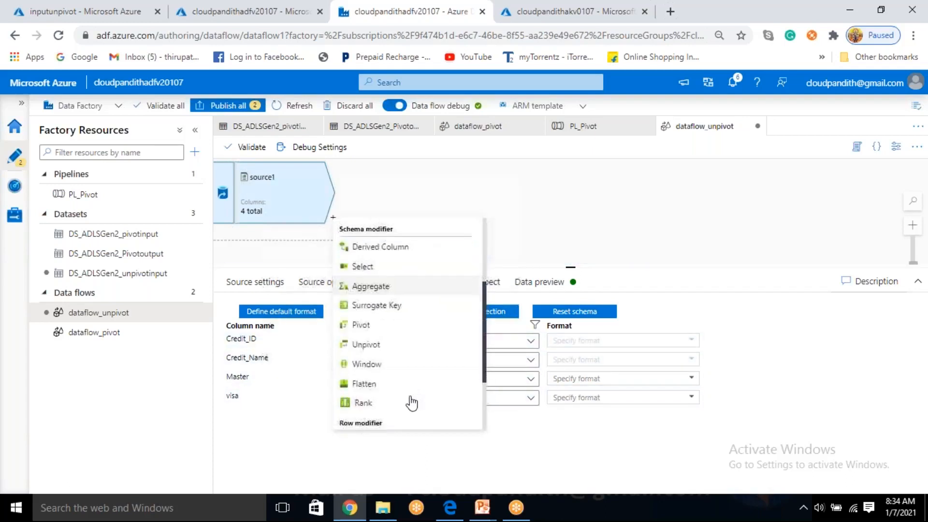
pyautogui.click(371, 346)
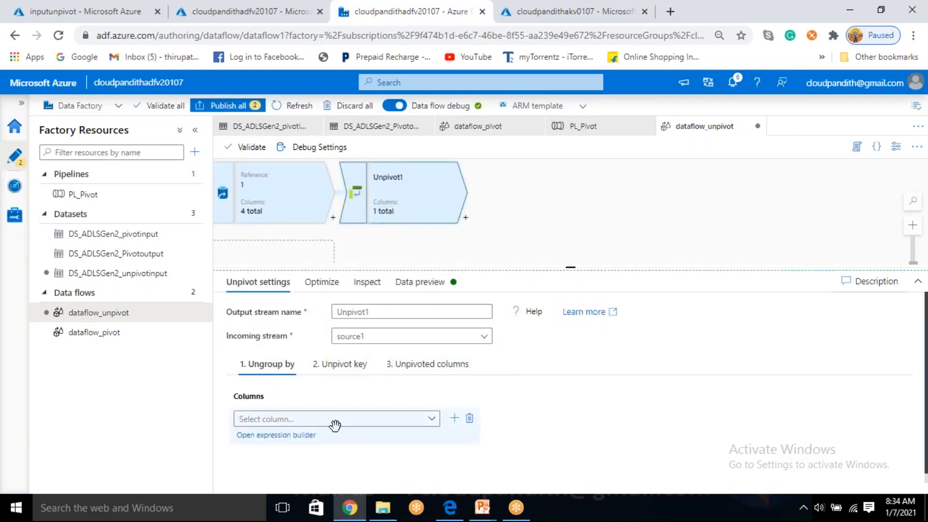
# Set the Unpivot transformation to ungroup by the Credit_ID and Credit_Name columns.
pyautogui.moveTo(571, 268); pyautogui.dragTo(570, 228)
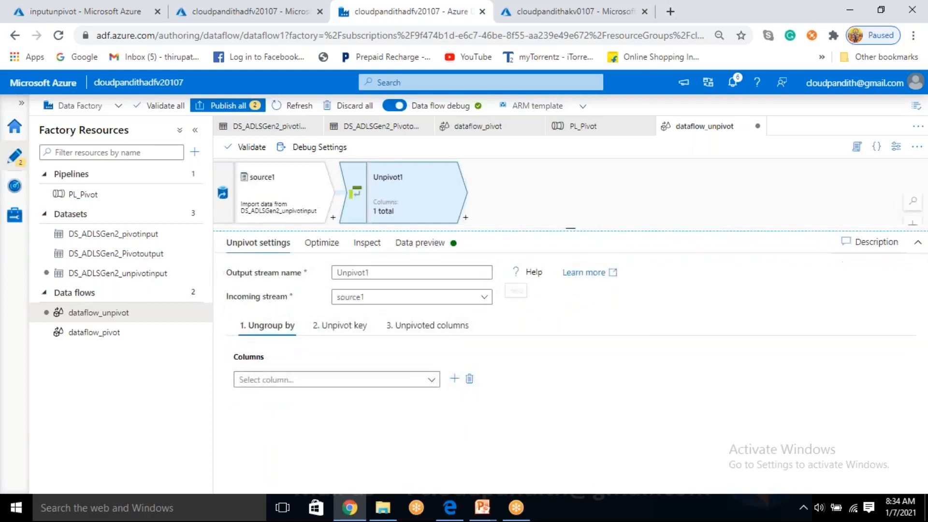
pyautogui.click(414, 380)
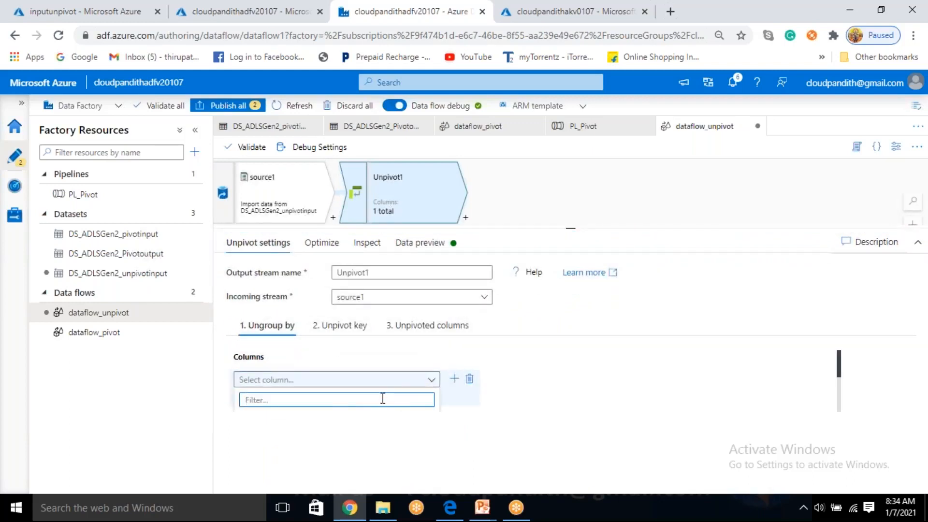
pyautogui.scroll(-3, 382, 398)
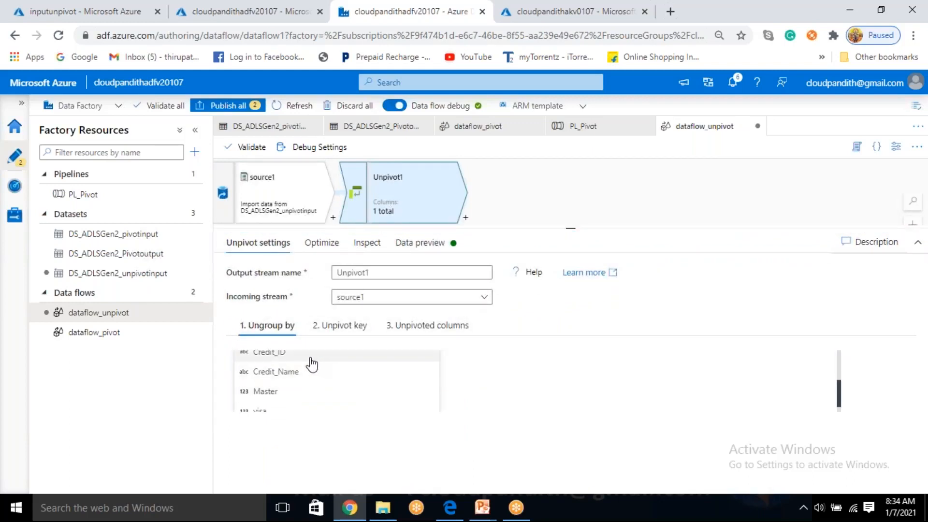
pyautogui.click(310, 359)
pyautogui.click(452, 380)
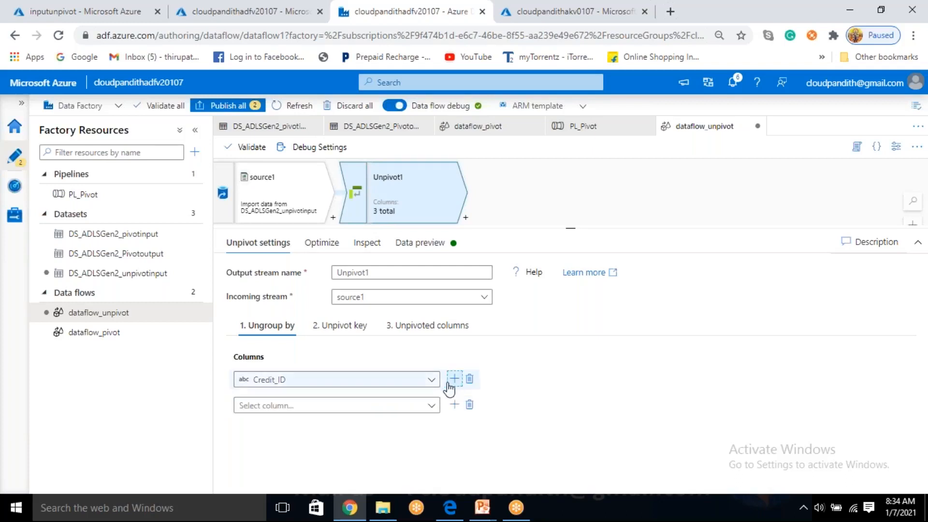
pyautogui.click(431, 405)
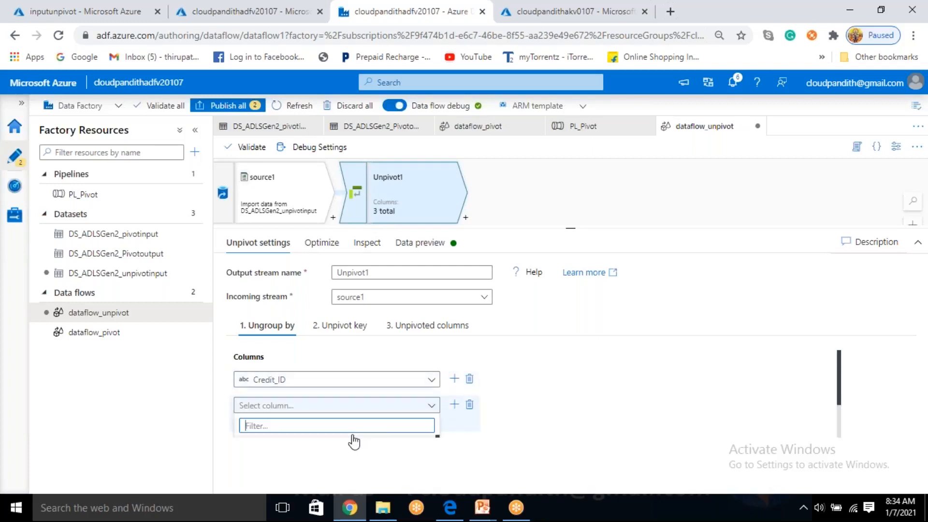
pyautogui.click(321, 415)
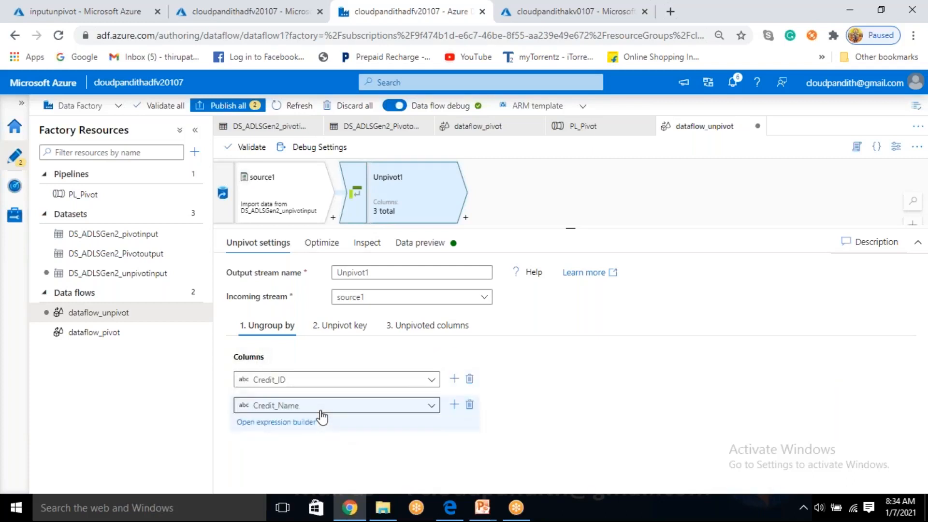
# Define the unpivot key as a column named card_type of type string, checking source1's data preview for the columns to unpivot.
pyautogui.click(346, 324)
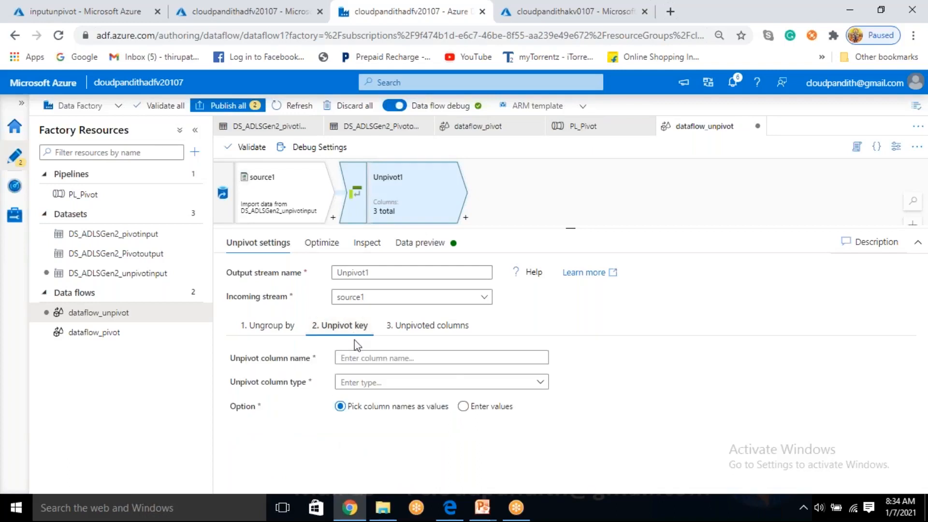
pyautogui.click(296, 213)
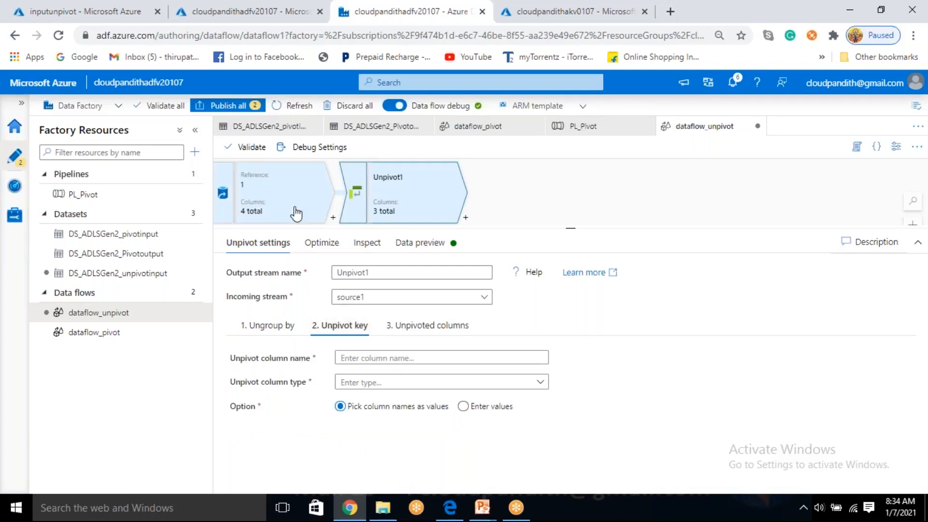
pyautogui.click(566, 248)
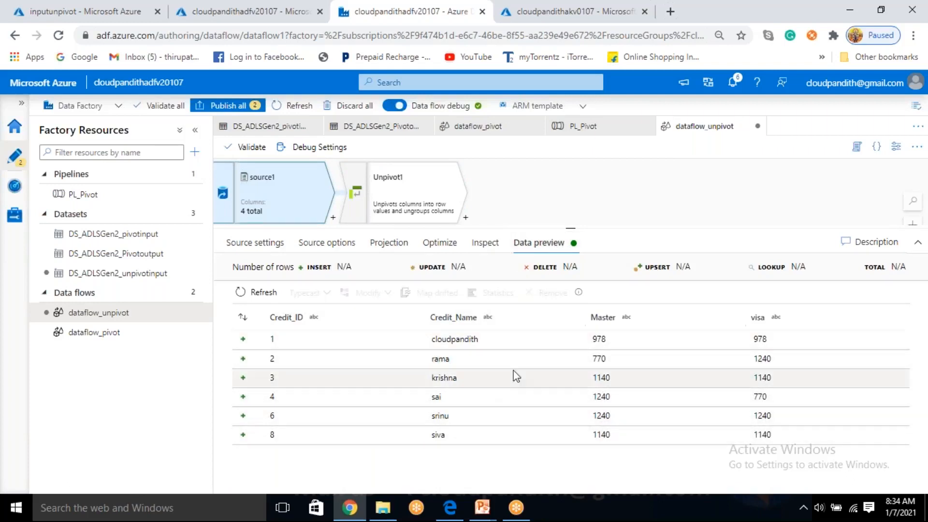
pyautogui.click(421, 196)
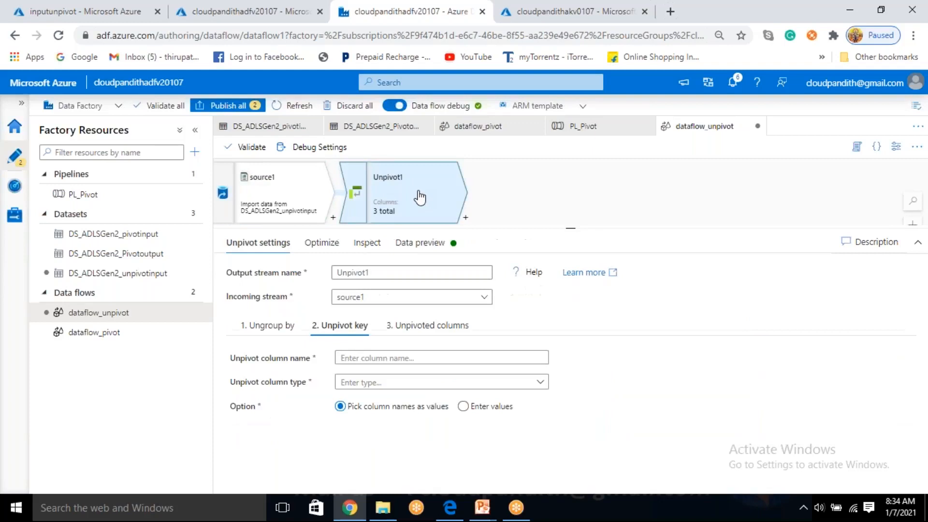
pyautogui.click(363, 358)
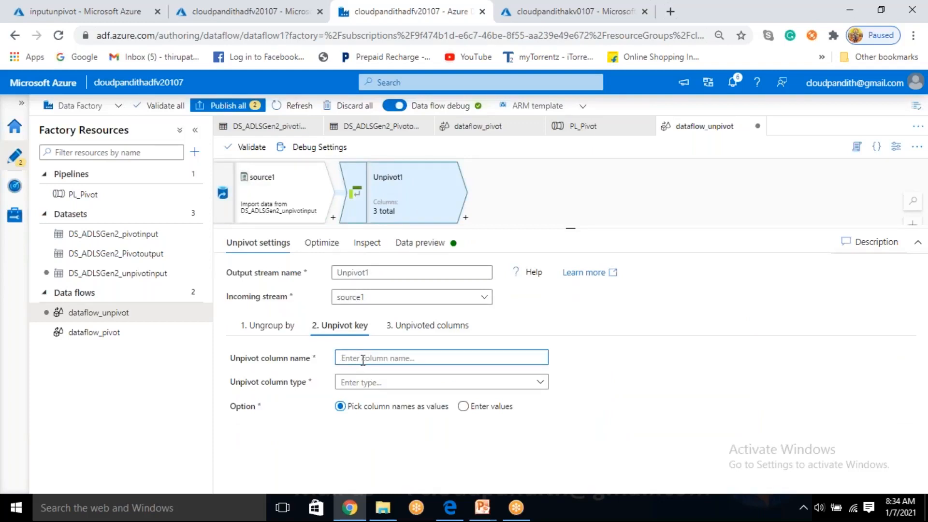
pyautogui.write('d_type')
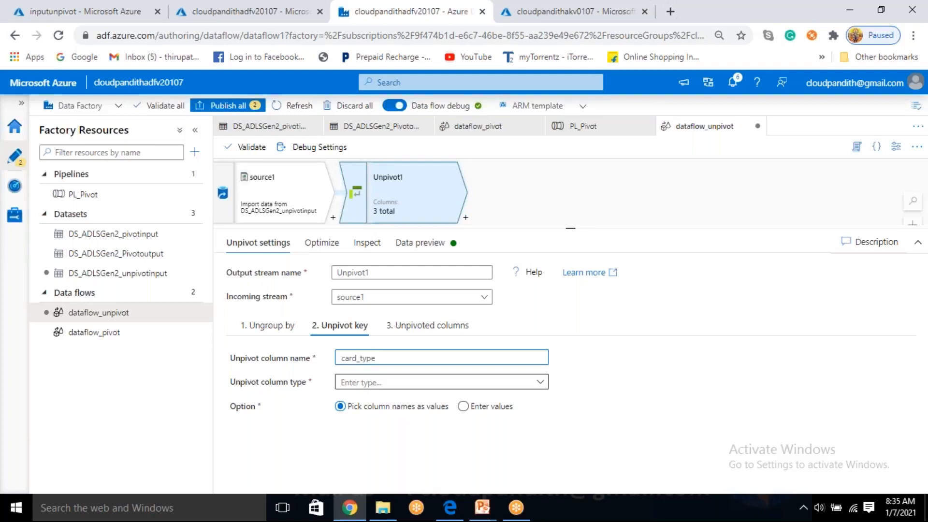
pyautogui.click(375, 387)
pyautogui.click(371, 424)
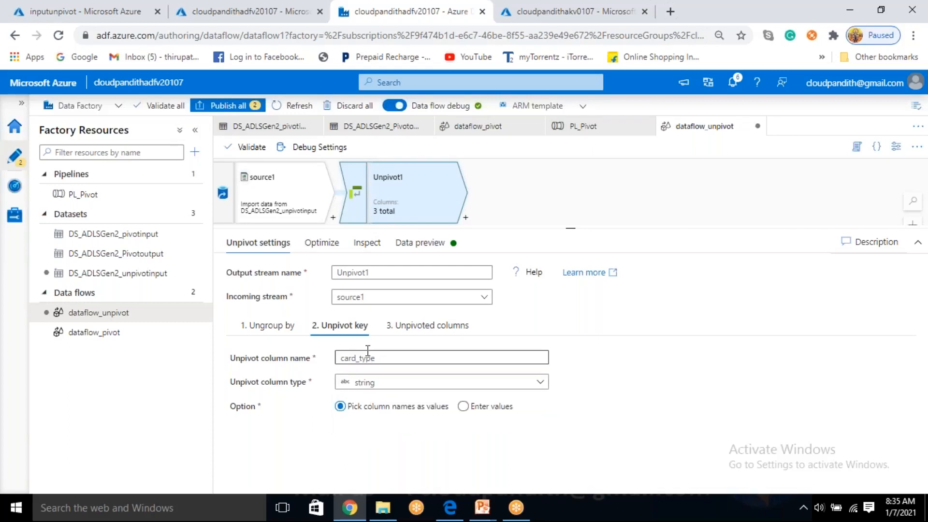
# Compare the unpivot key's column name and value option with the Master and visa columns in source1's data preview.
pyautogui.click(343, 359)
pyautogui.moveTo(356, 357)
pyautogui.mouseDown()
pyautogui.moveTo(379, 354)
pyautogui.moveTo(344, 361)
pyautogui.moveTo(367, 364)
pyautogui.mouseUp()
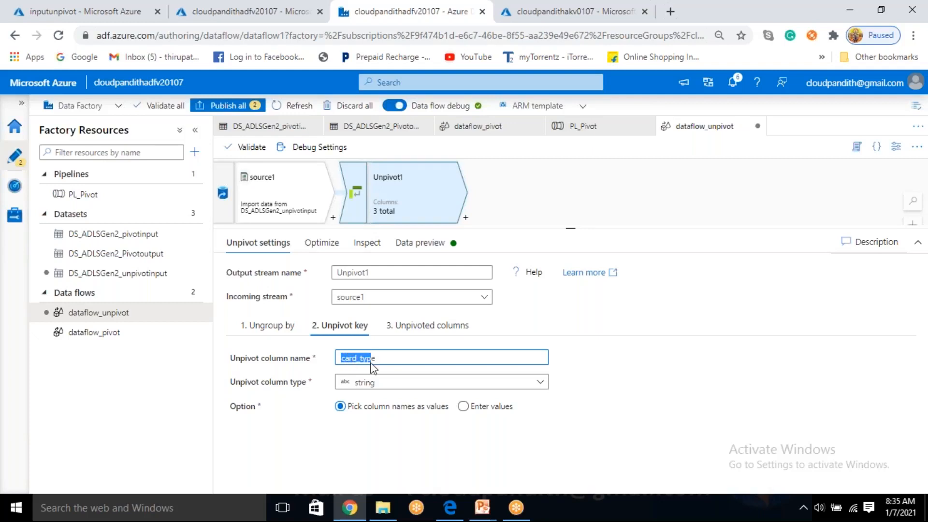
pyautogui.moveTo(358, 407); pyautogui.dragTo(431, 407)
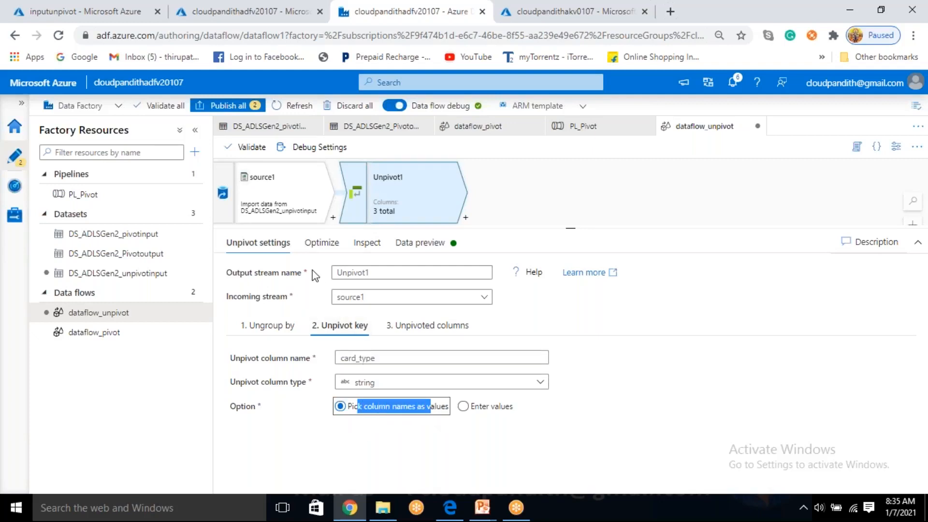
pyautogui.click(297, 213)
pyautogui.moveTo(575, 320); pyautogui.dragTo(620, 331)
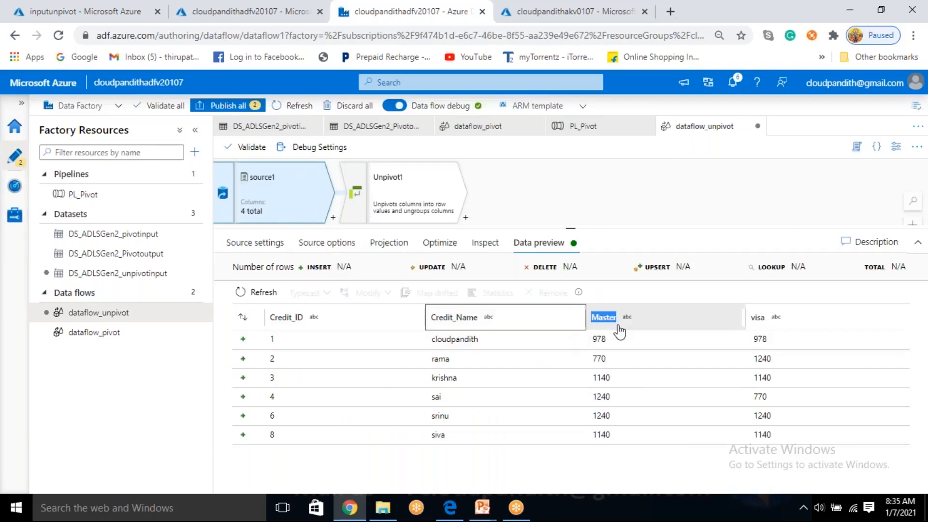
pyautogui.click(766, 322)
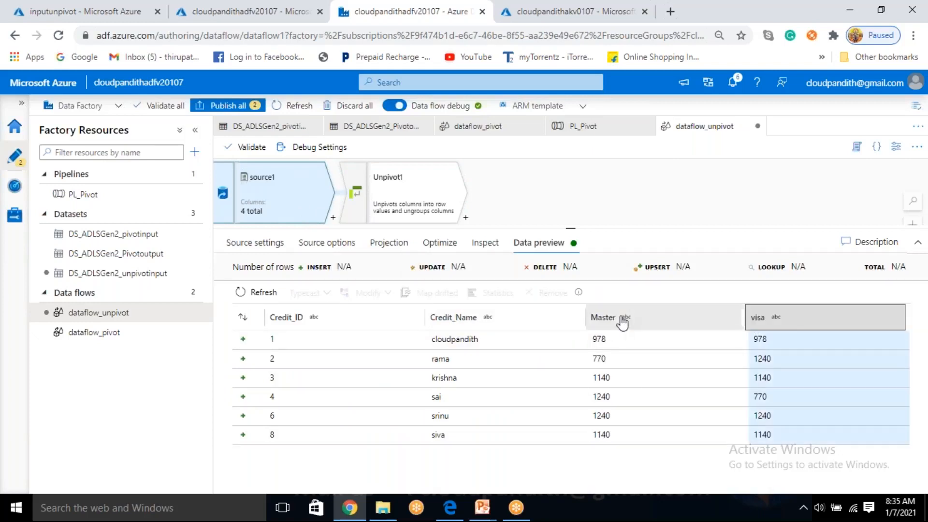
pyautogui.click(420, 193)
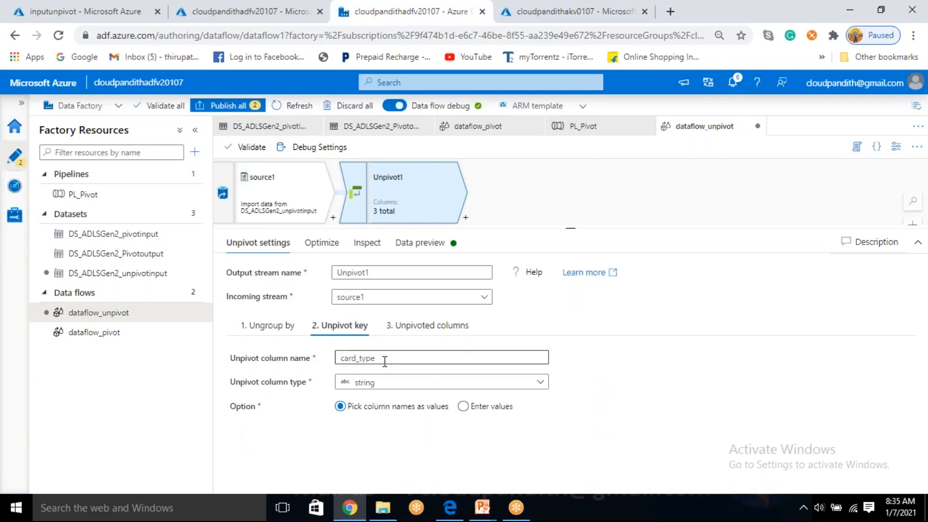
# Try entering Master and Visa as the unpivot key's values, remove both entries, and return to picking column names as values.
pyautogui.click(464, 407)
pyautogui.click(301, 443)
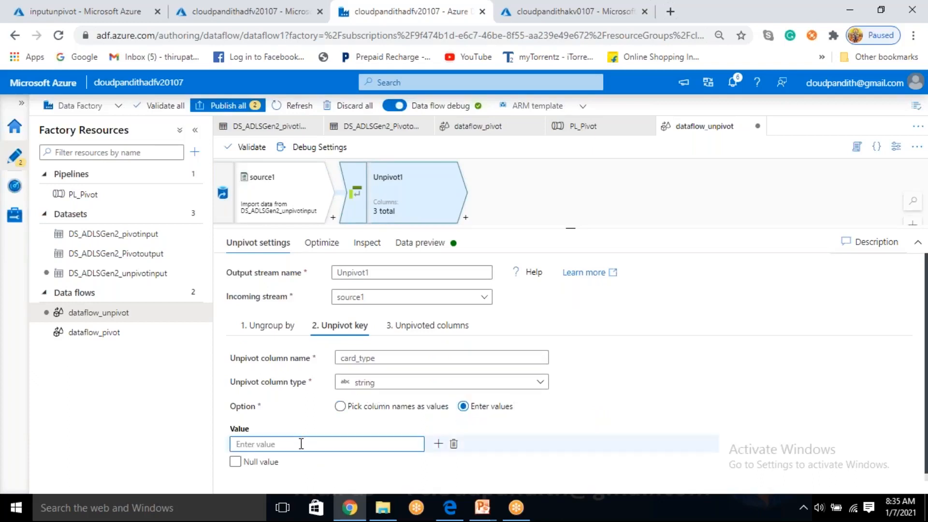
pyautogui.write('Master')
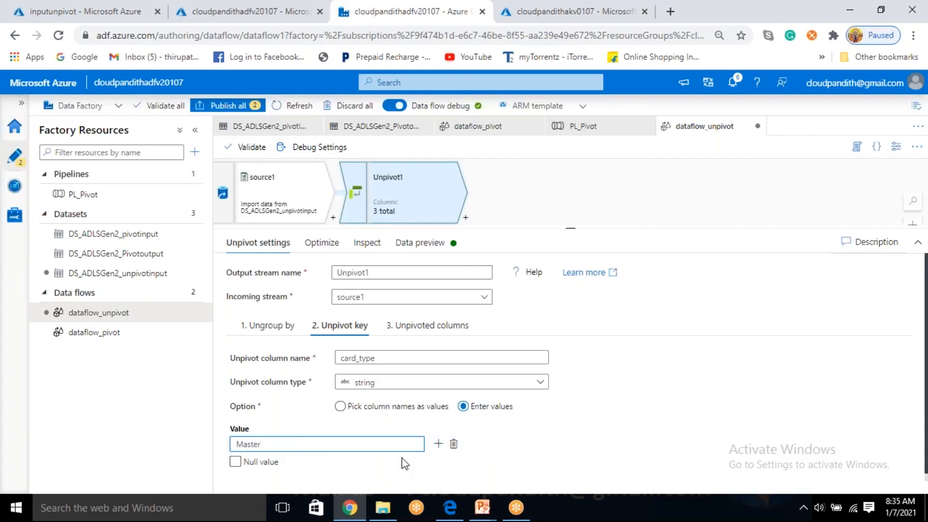
pyautogui.click(438, 443)
pyautogui.click(281, 462)
pyautogui.click(281, 462)
pyautogui.write('Visa')
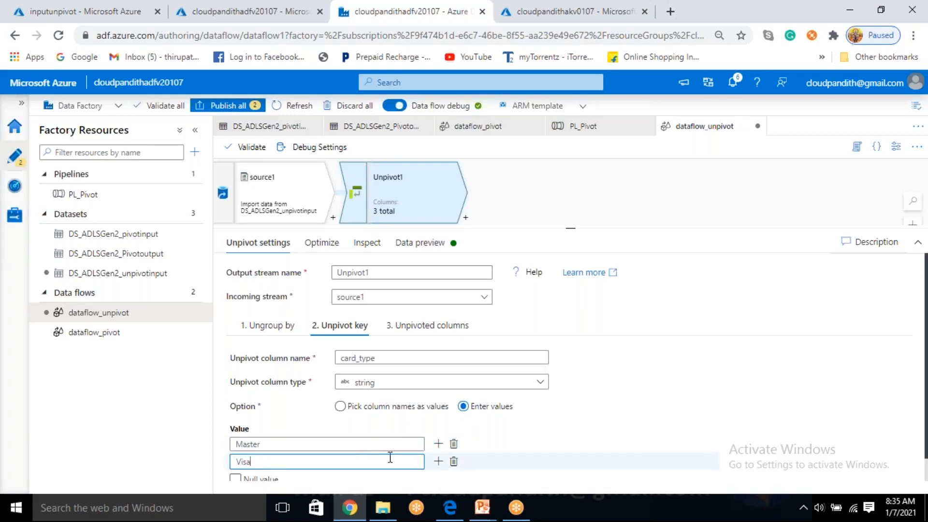
pyautogui.click(454, 461)
pyautogui.click(453, 444)
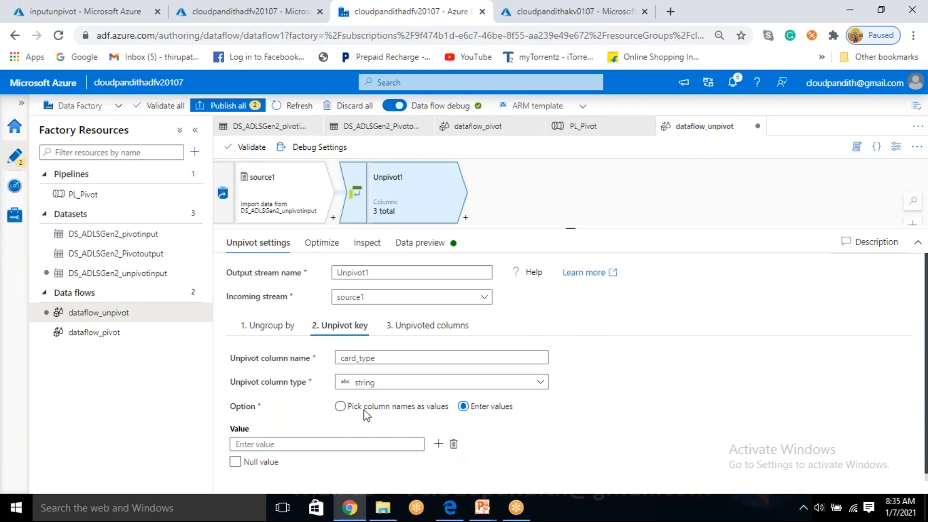
pyautogui.click(340, 406)
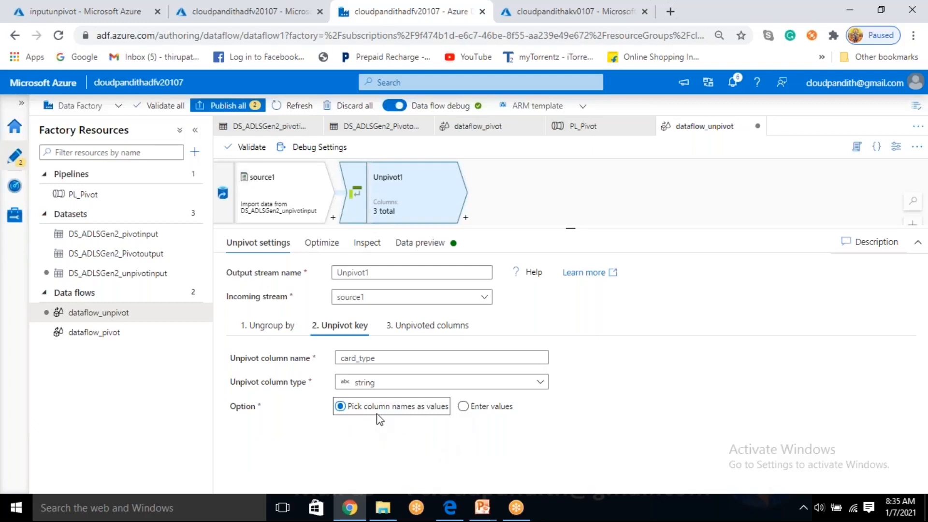
# Define the unpivoted column as credit_score with type integer, keeping the Lateral column arrangement.
pyautogui.click(422, 323)
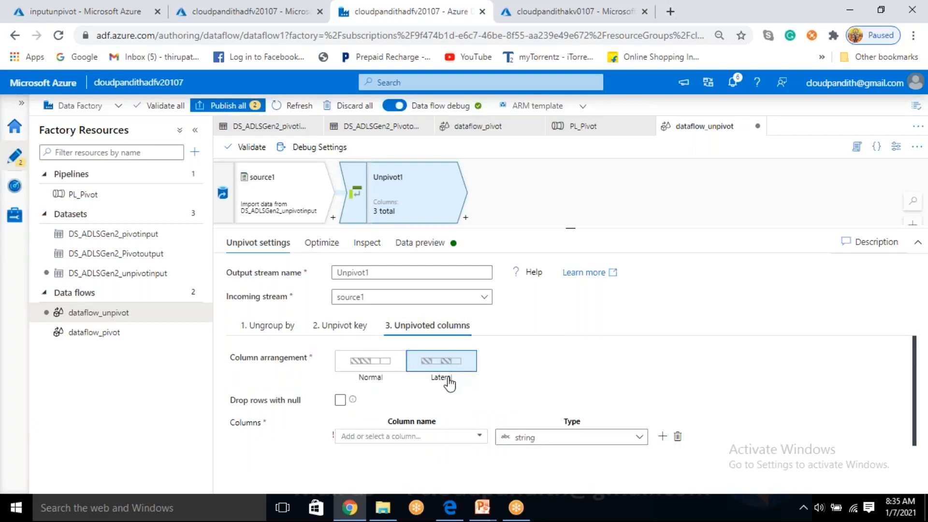
pyautogui.click(435, 437)
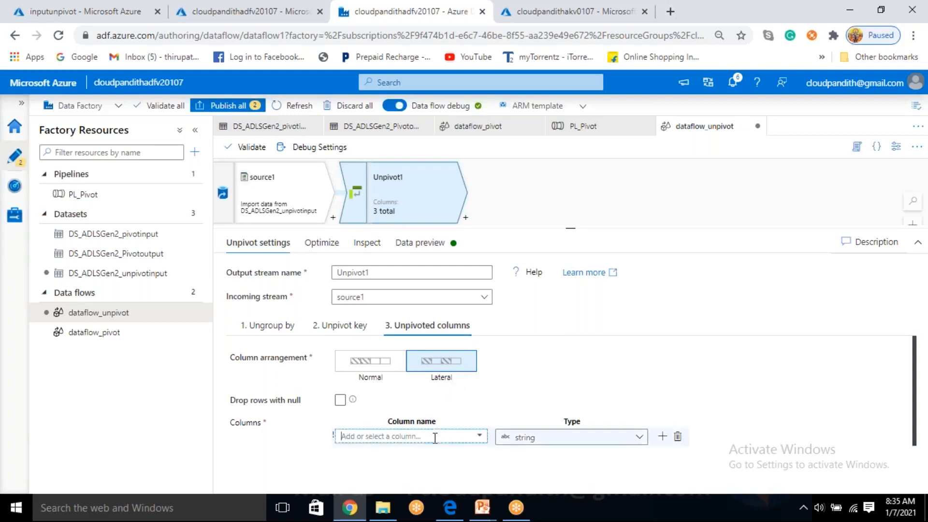
pyautogui.click(480, 435)
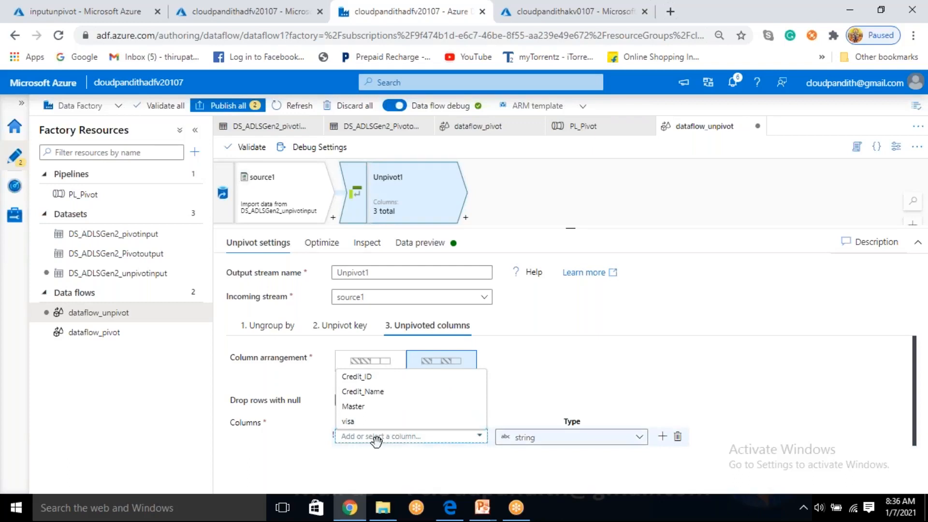
pyautogui.write('credit_score')
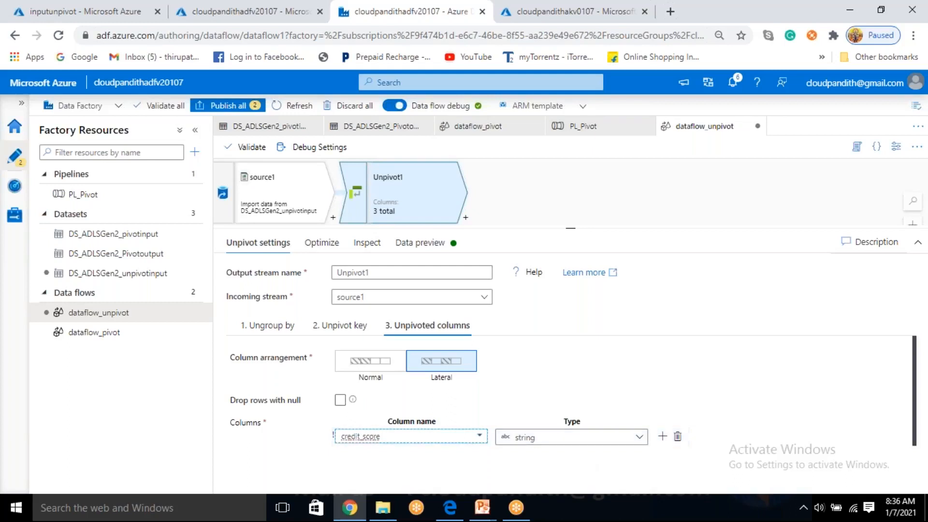
pyautogui.click(571, 439)
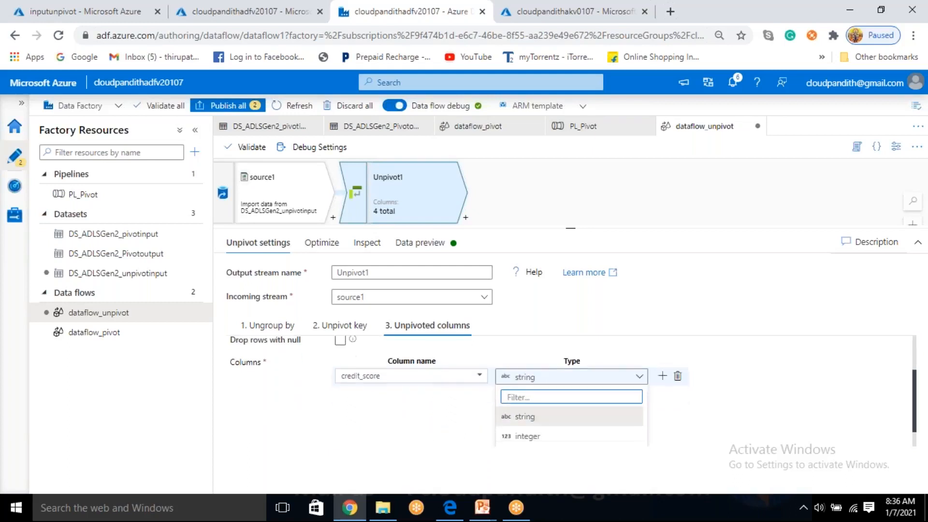
pyautogui.click(530, 410)
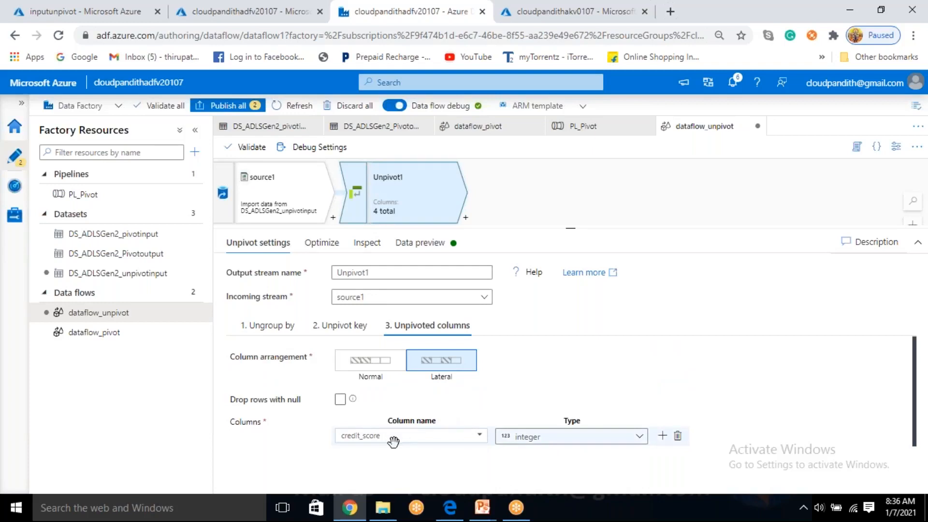
# Review the unpivot key settings against the Master and visa column values in source1's data preview.
pyautogui.click(332, 325)
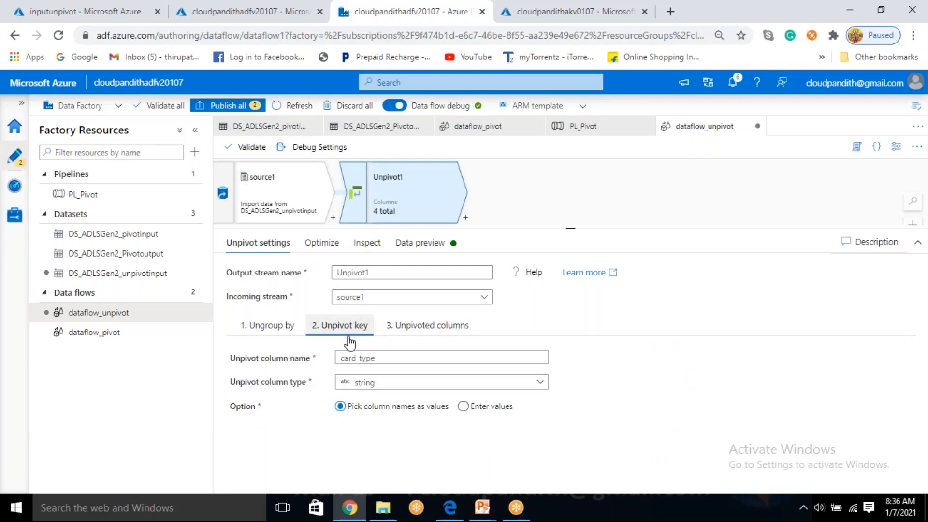
pyautogui.click(278, 147)
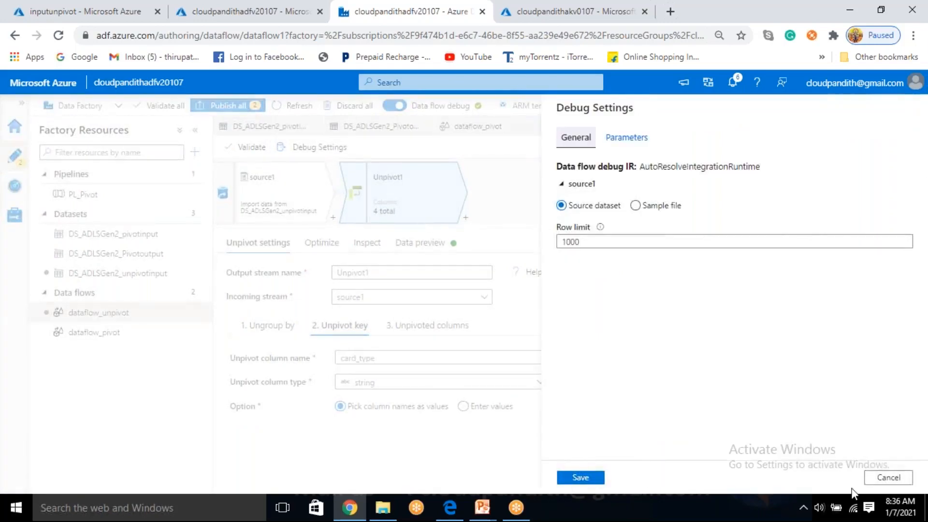
pyautogui.click(872, 478)
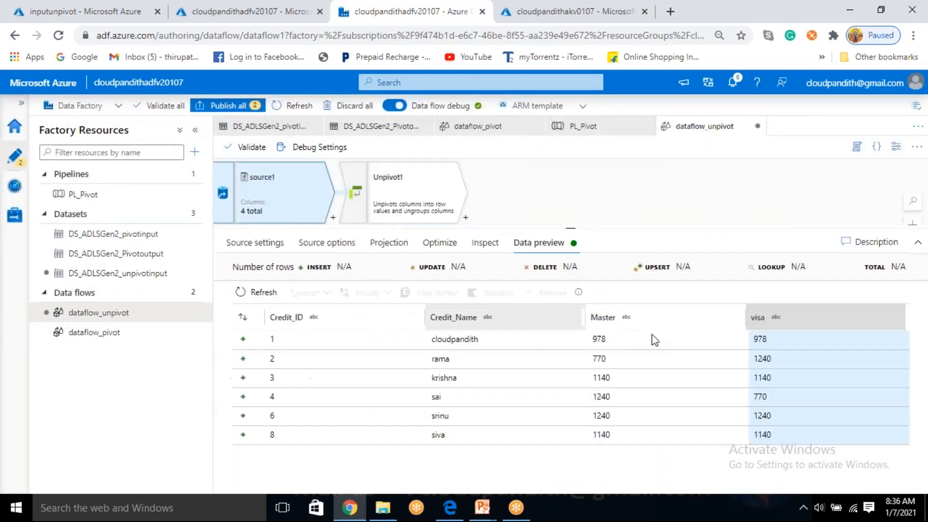
pyautogui.click(676, 317)
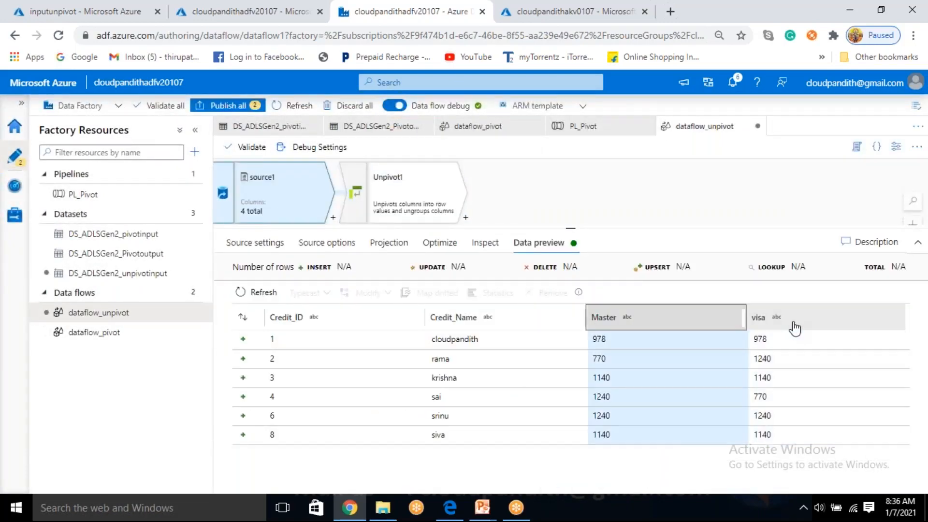
pyautogui.click(757, 321)
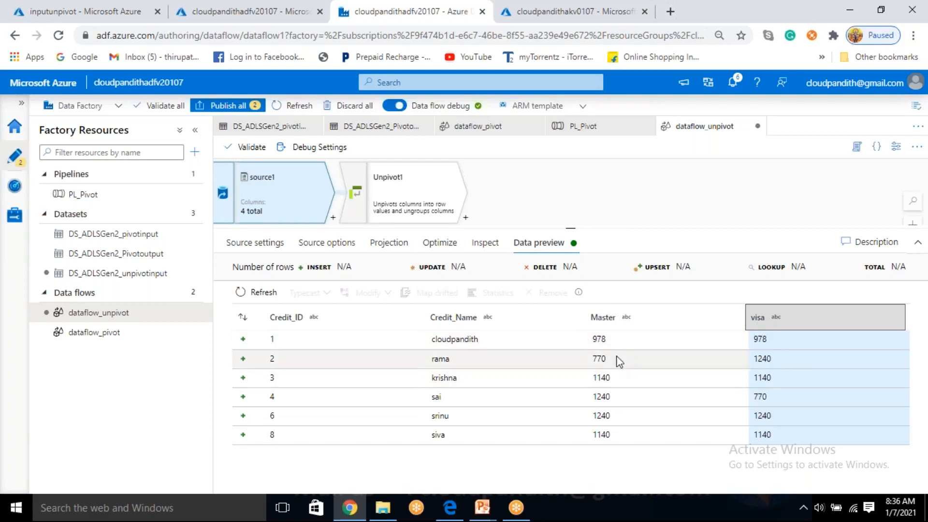
pyautogui.moveTo(593, 340); pyautogui.dragTo(772, 341)
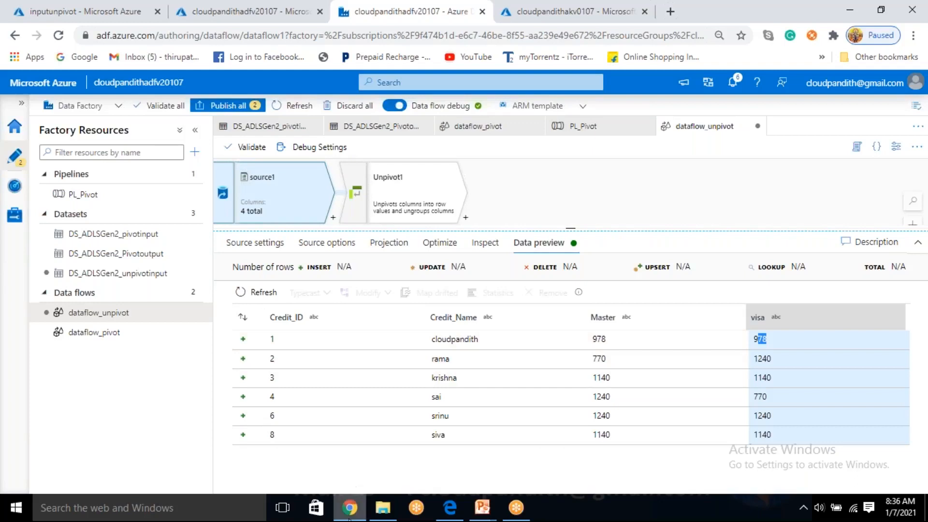
# Open pivot.csv from the Data Flow Performance folder in Excel and examine the card types listed for the first credit ID.
pyautogui.click(382, 507)
pyautogui.doubleClick(222, 117)
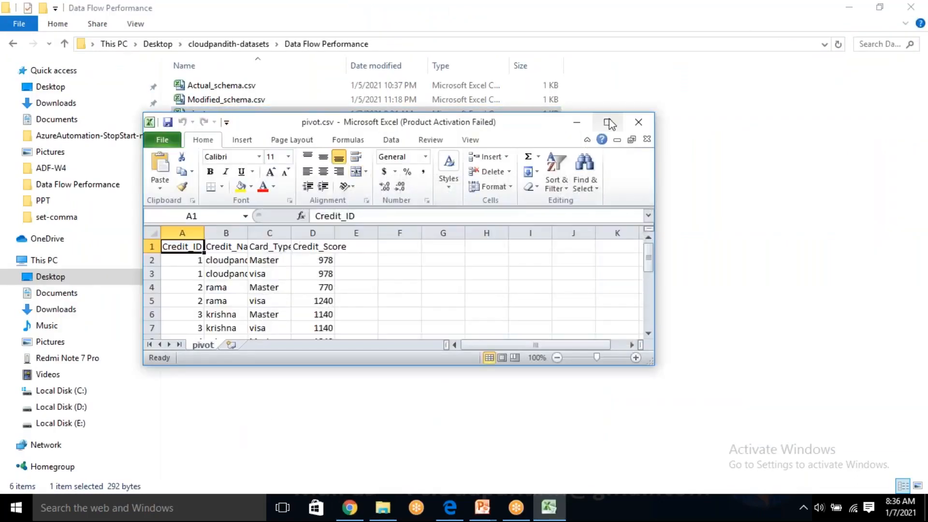
pyautogui.click(607, 122)
pyautogui.click(225, 382)
pyautogui.moveTo(52, 143); pyautogui.dragTo(75, 150)
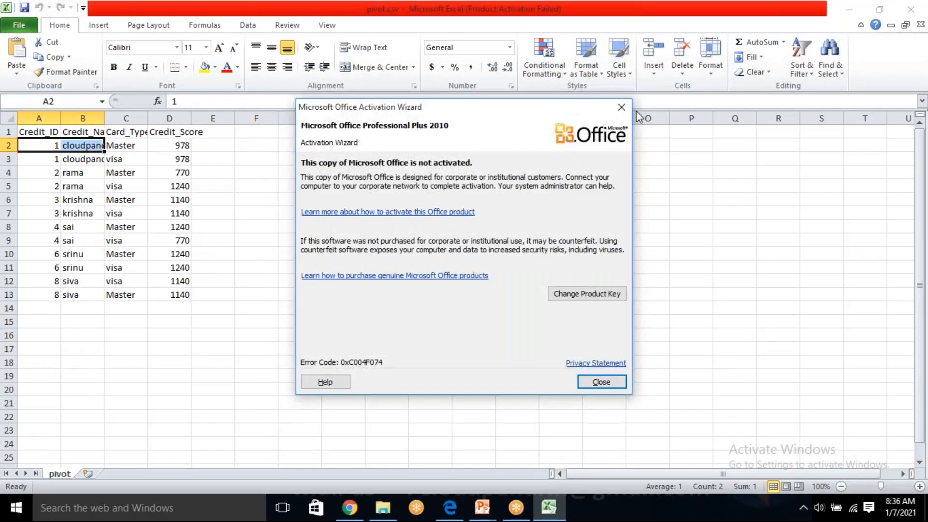
pyautogui.click(622, 108)
pyautogui.moveTo(290, 227); pyautogui.dragTo(266, 225)
pyautogui.moveTo(126, 147); pyautogui.dragTo(118, 159)
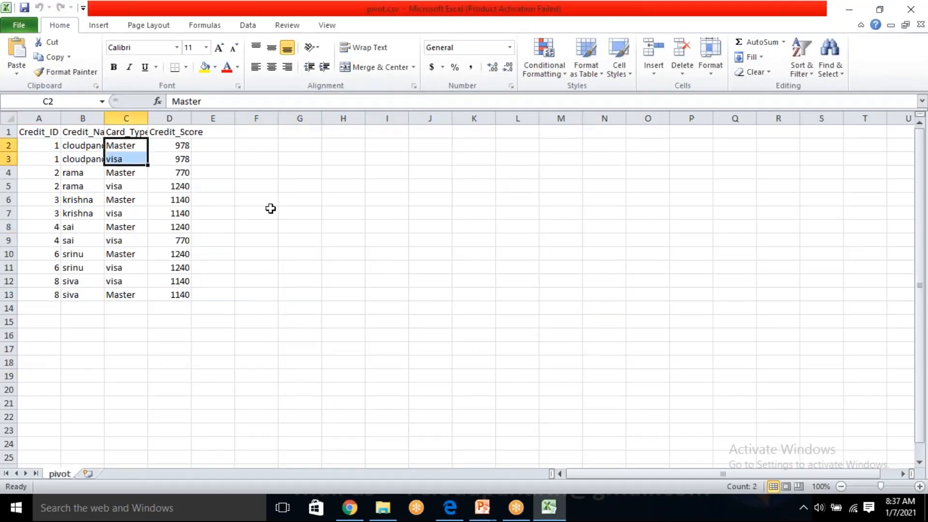
# Compare the Master values in source1's data preview with the Card_Type and Credit_Score columns of pivot.csv, leaving the cells unchanged.
pyautogui.click(349, 507)
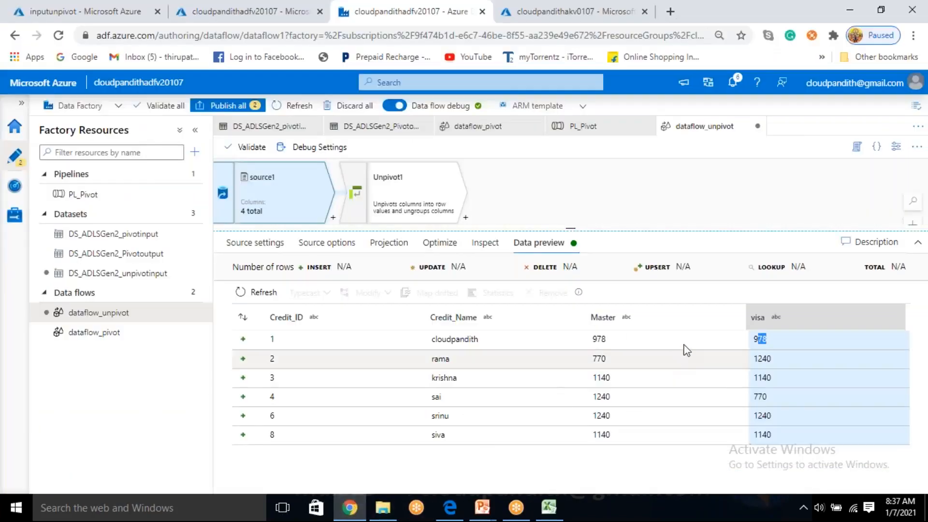
pyautogui.click(597, 335)
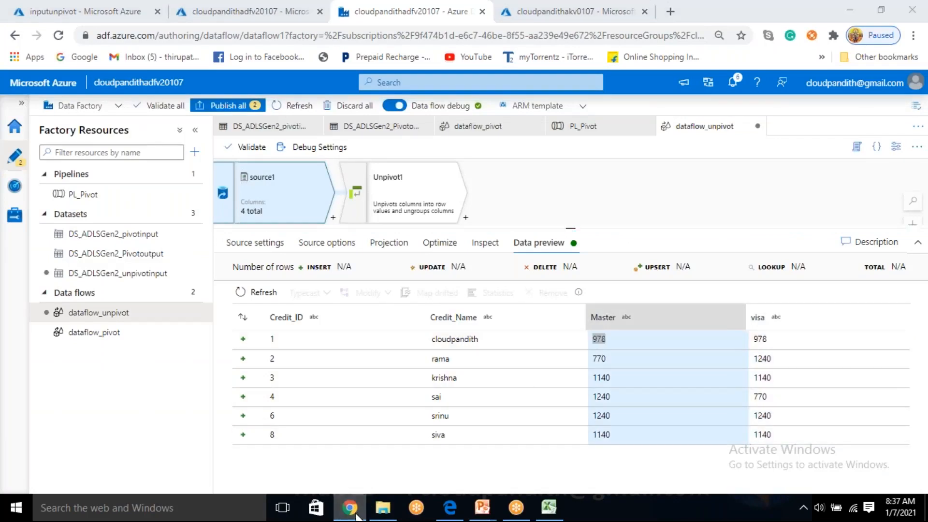
pyautogui.click(356, 515)
pyautogui.moveTo(178, 146); pyautogui.dragTo(177, 169)
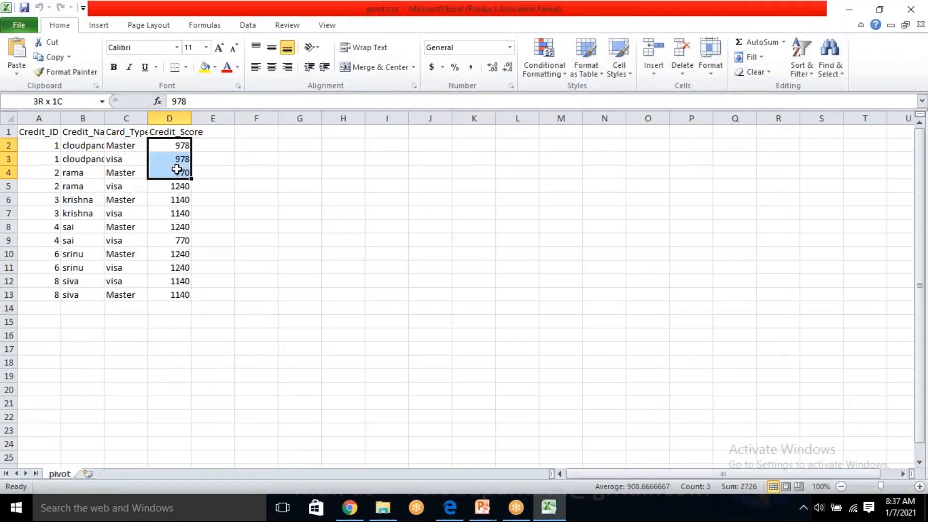
pyautogui.click(250, 177)
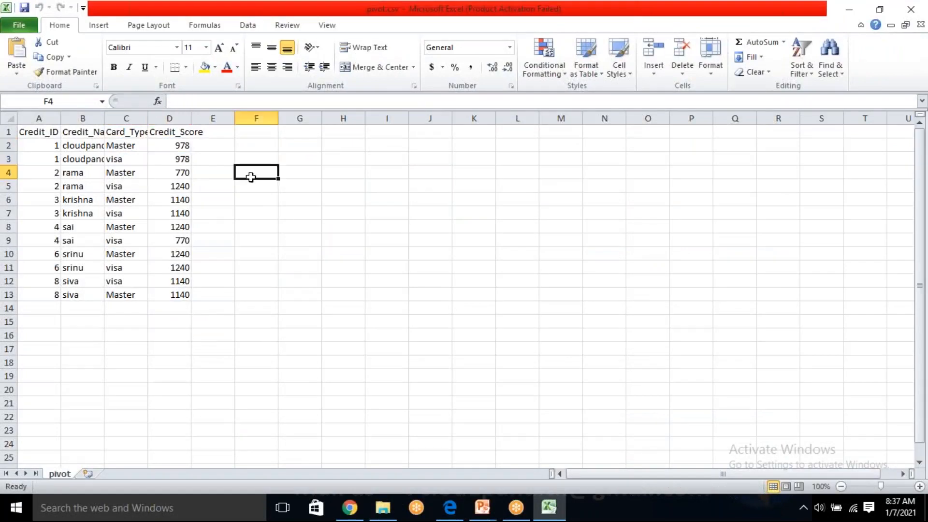
pyautogui.click(136, 132)
pyautogui.moveTo(120, 147); pyautogui.dragTo(119, 158)
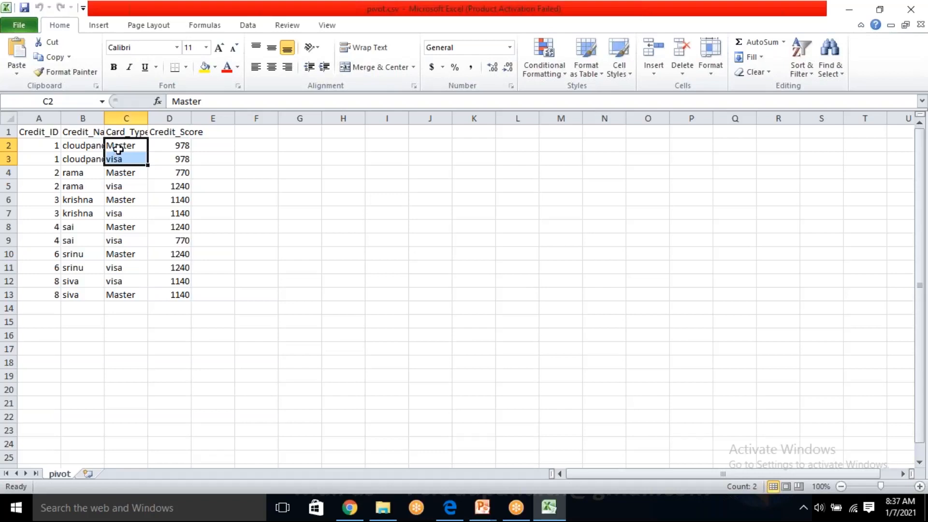
pyautogui.click(173, 132)
pyautogui.moveTo(177, 138); pyautogui.dragTo(179, 145)
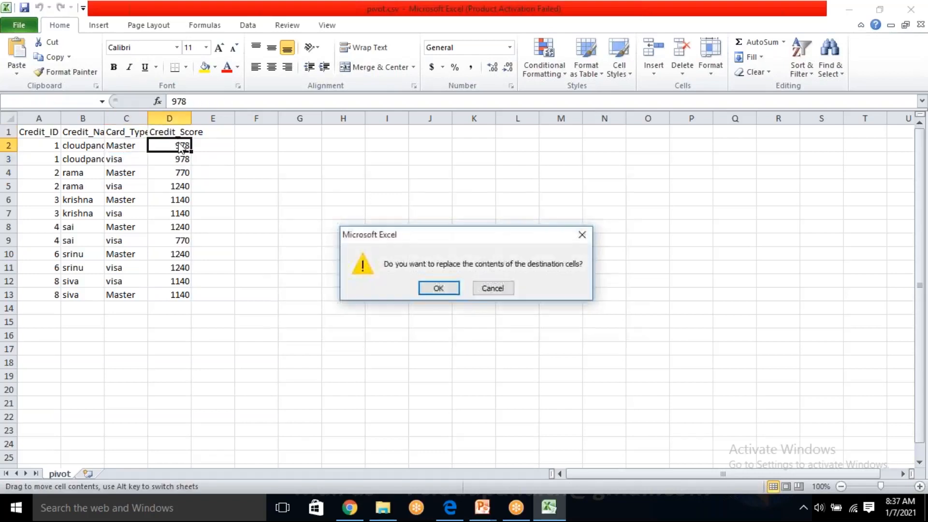
pyautogui.click(511, 292)
# Switch back to Azure Data Factory, check Unpivot1's unpivoted columns, and refresh its data preview.
pyautogui.click(350, 508)
pyautogui.click(411, 193)
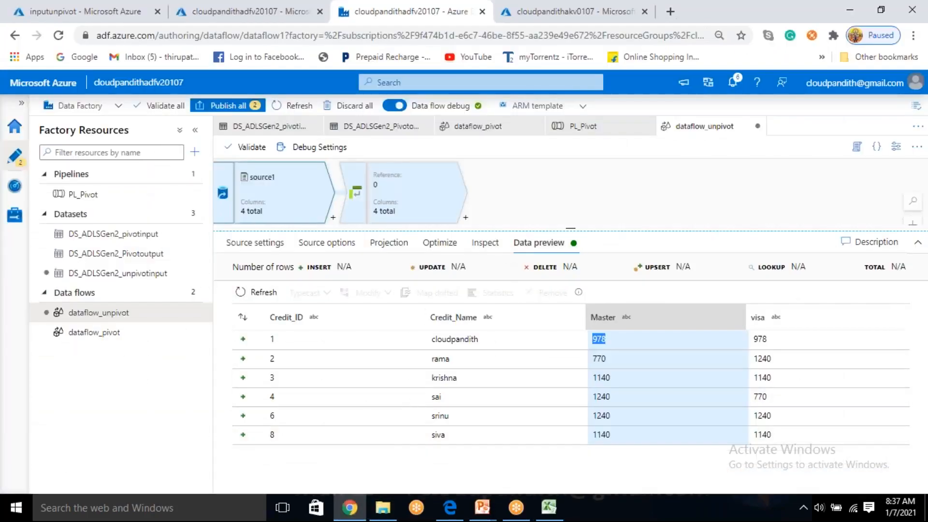
pyautogui.click(428, 325)
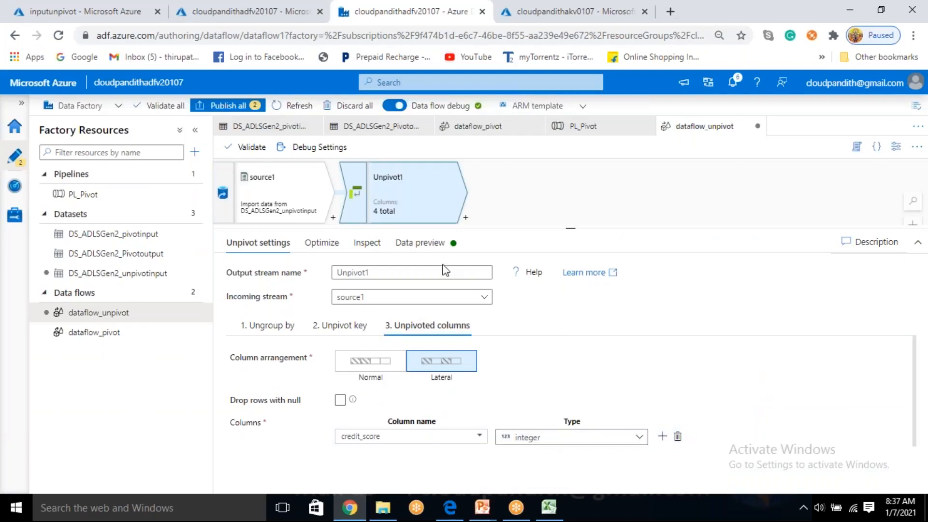
pyautogui.click(430, 245)
pyautogui.click(253, 292)
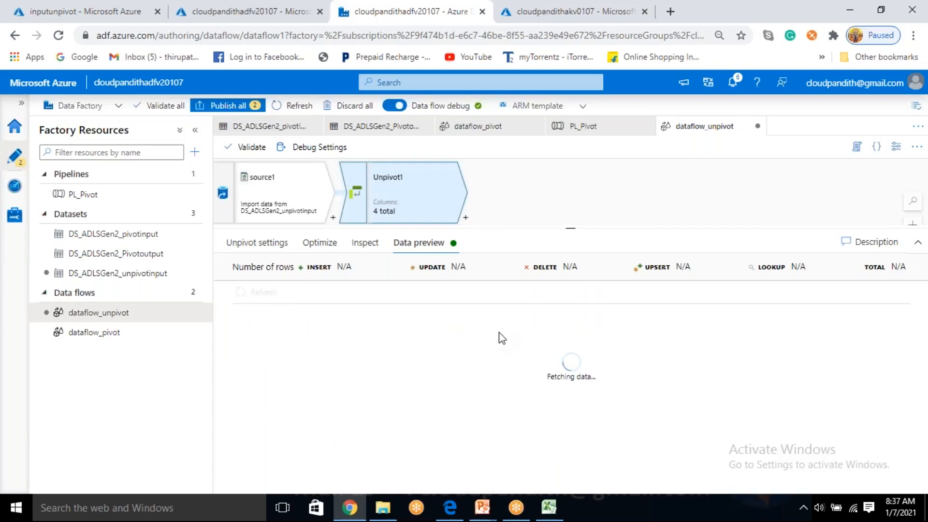
pyautogui.moveTo(571, 230); pyautogui.dragTo(570, 209)
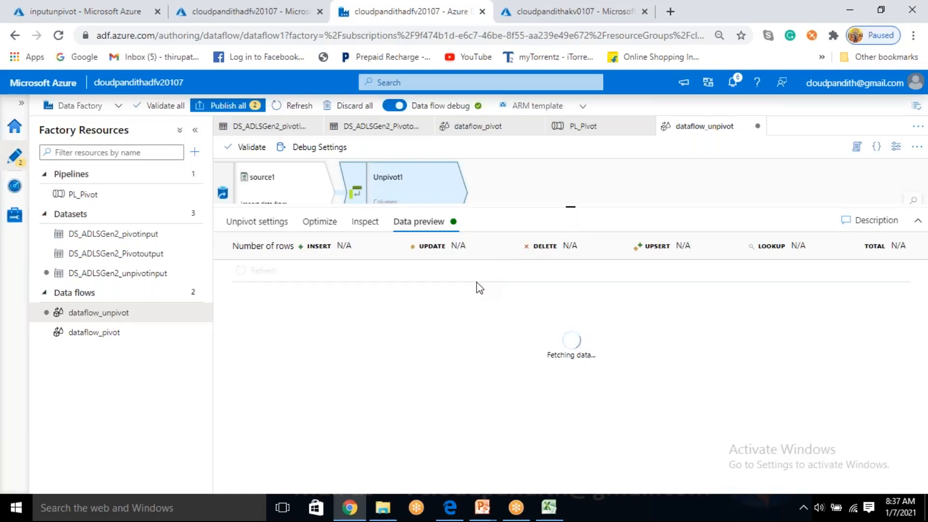
pyautogui.moveTo(548, 206); pyautogui.dragTo(547, 262)
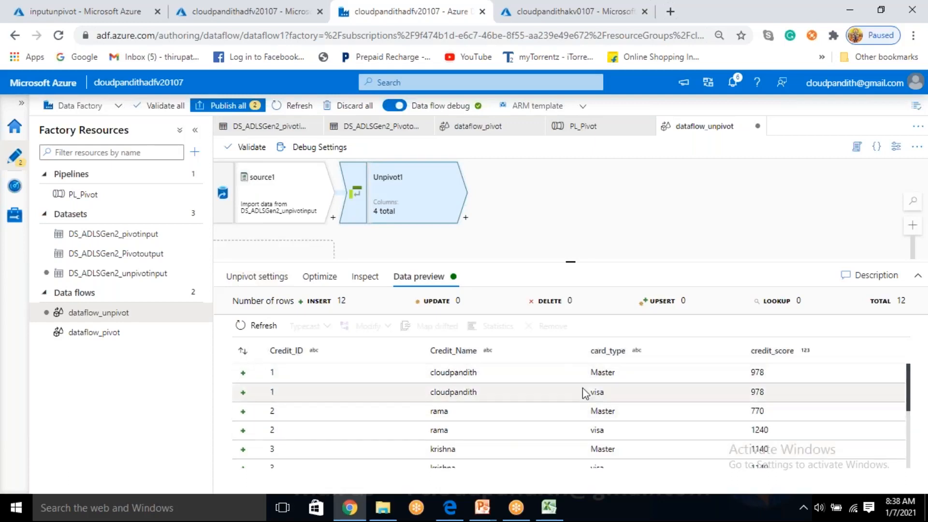
# Examine the card_type and credit_score columns in Unpivot1's data preview.
pyautogui.moveTo(590, 379)
pyautogui.mouseDown()
pyautogui.moveTo(590, 392)
pyautogui.moveTo(615, 373)
pyautogui.moveTo(593, 392)
pyautogui.moveTo(602, 393)
pyautogui.mouseUp()
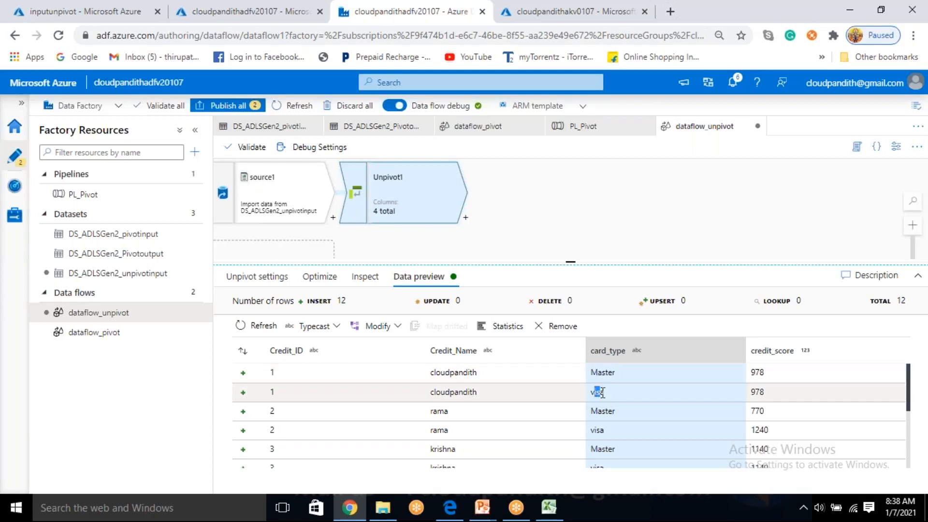
pyautogui.moveTo(750, 372); pyautogui.dragTo(794, 398)
pyautogui.click(804, 355)
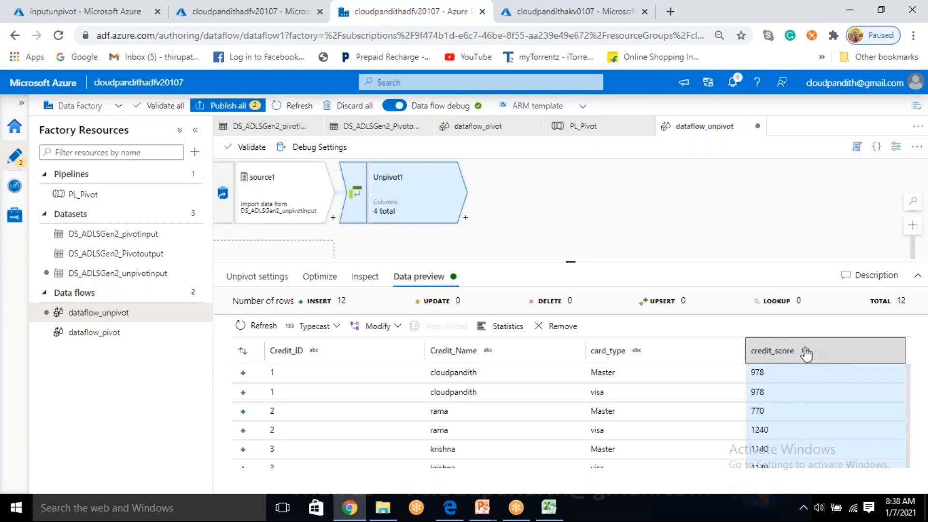
pyautogui.click(639, 356)
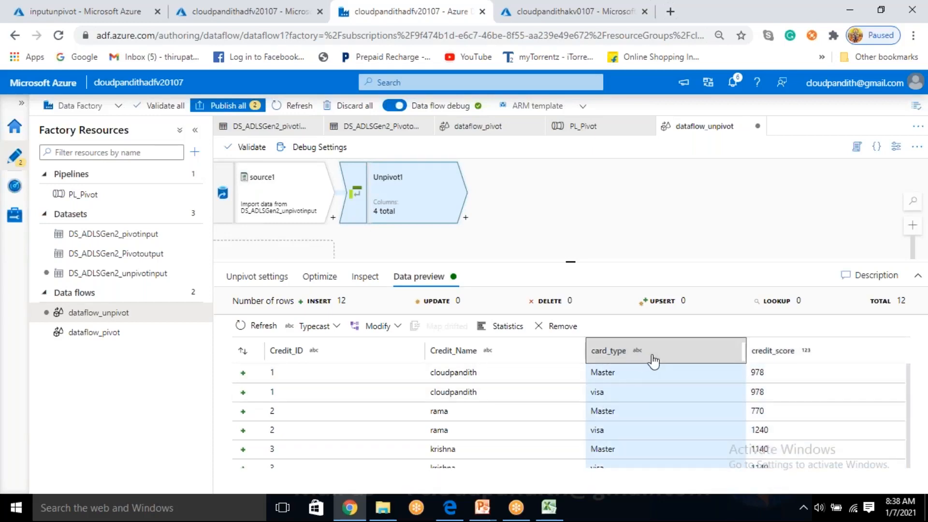
# Change the Credit_ID column's type to integer in source1's projection.
pyautogui.click(289, 214)
pyautogui.click(314, 279)
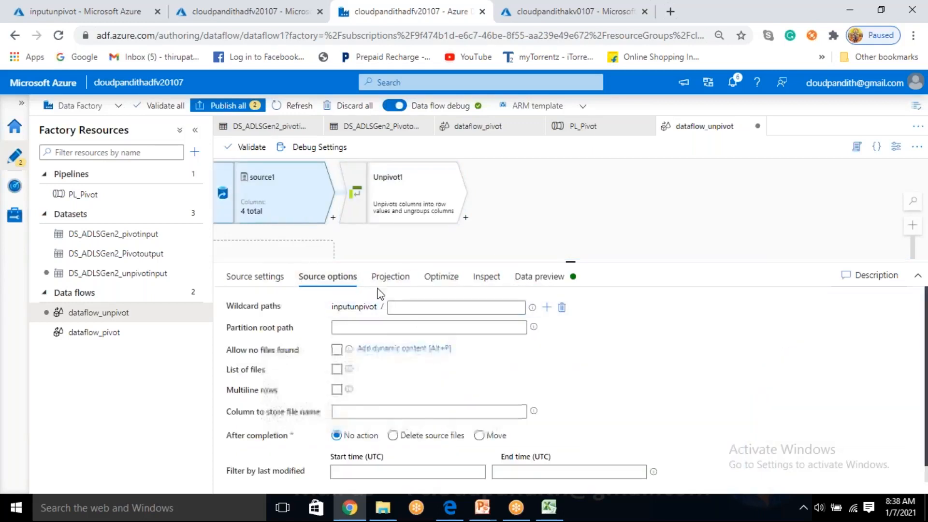
pyautogui.click(389, 276)
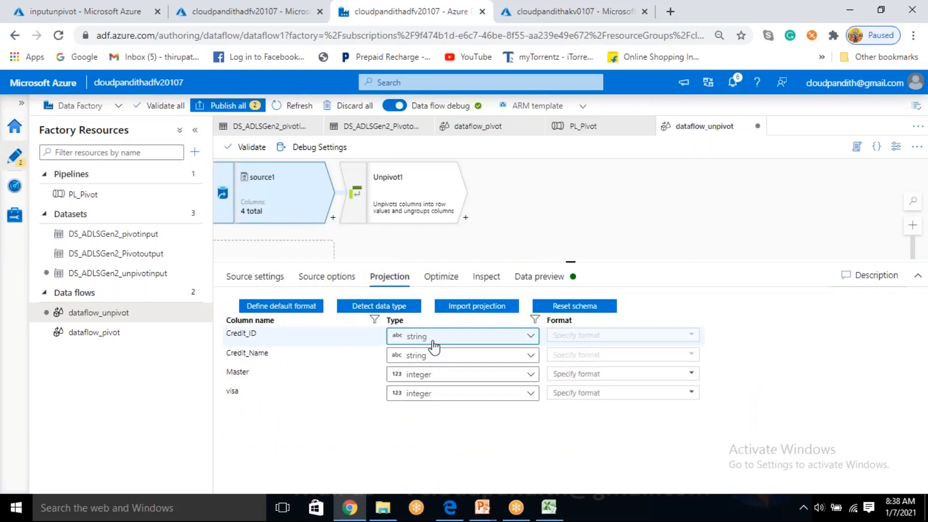
pyautogui.click(434, 346)
pyautogui.click(425, 394)
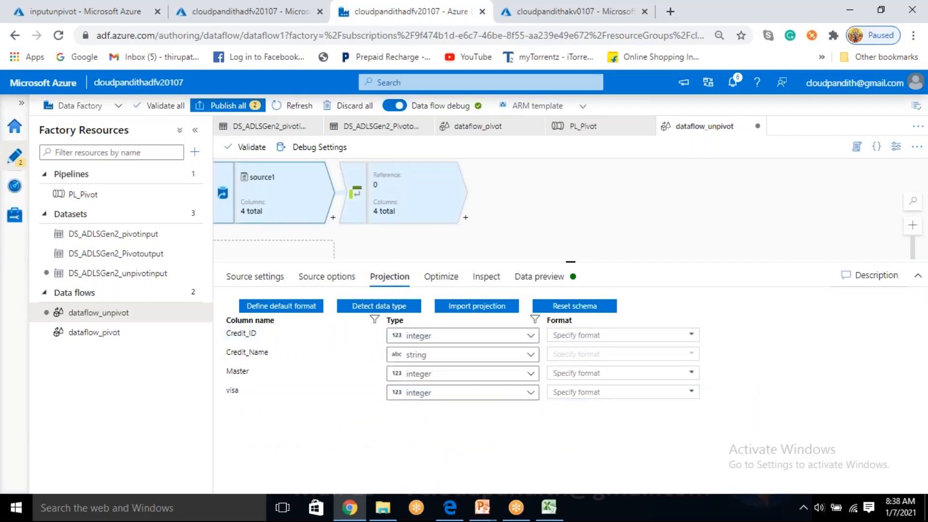
# Refresh Unpivot1's data preview to check the Credit_ID column's type.
pyautogui.click(420, 197)
pyautogui.click(419, 276)
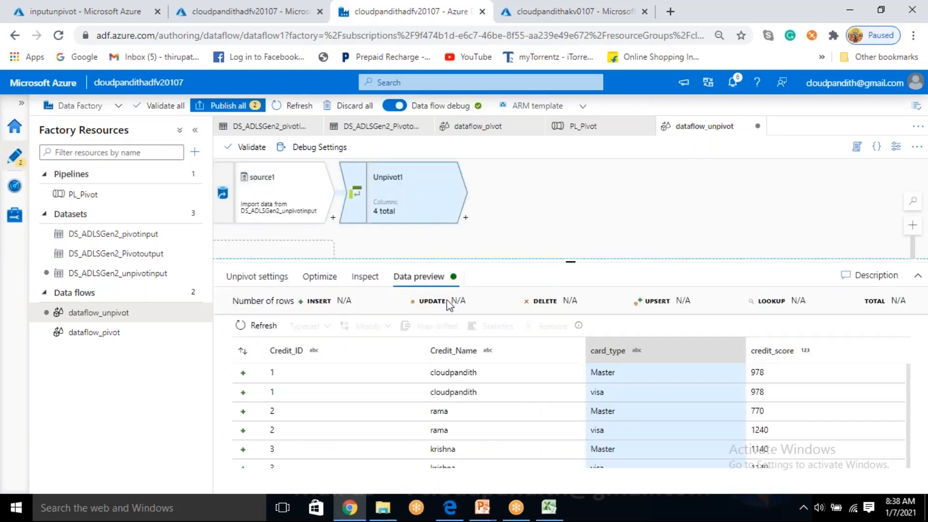
pyautogui.click(251, 329)
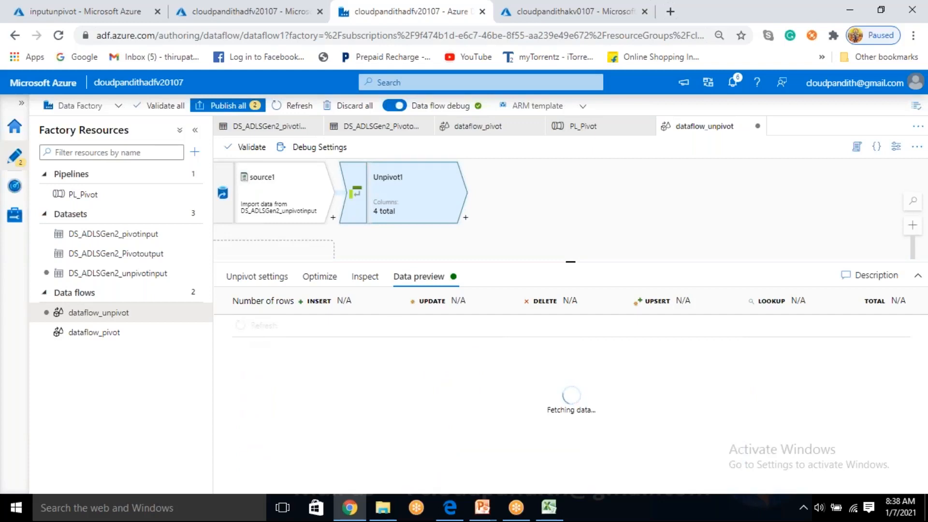
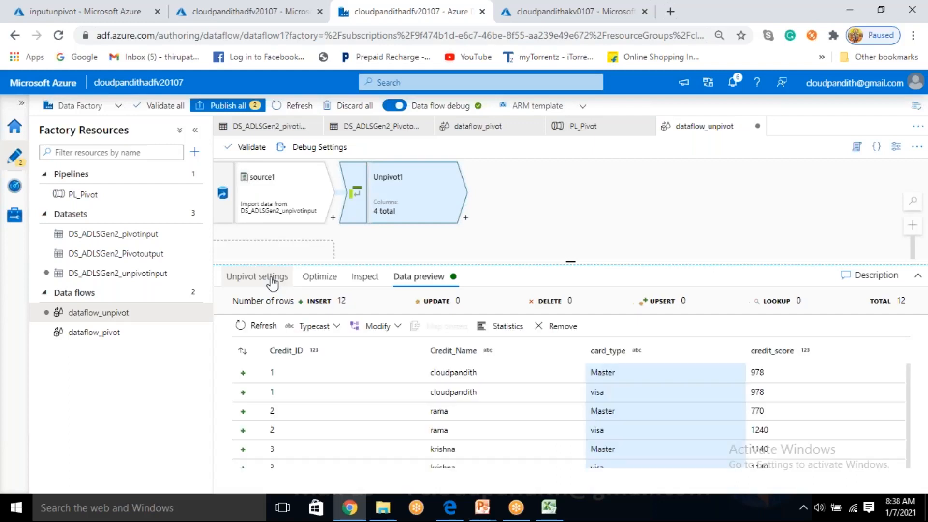
# Check the column types in source1's projection and refresh its data preview.
pyautogui.click(288, 205)
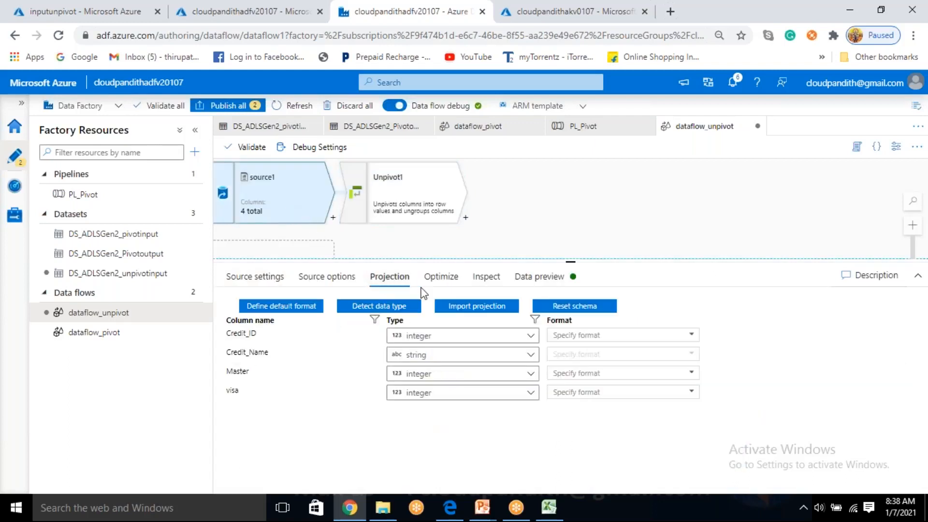
pyautogui.click(564, 284)
pyautogui.click(260, 326)
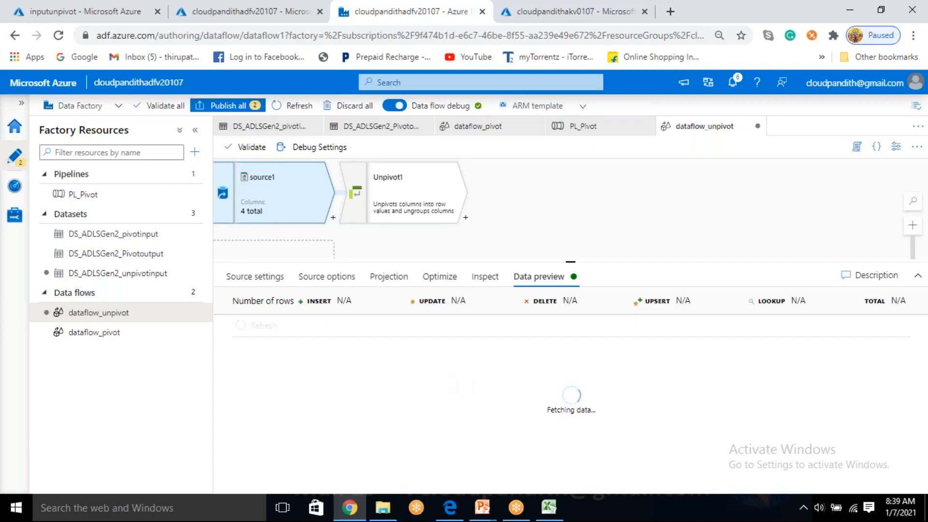
pyautogui.click(402, 289)
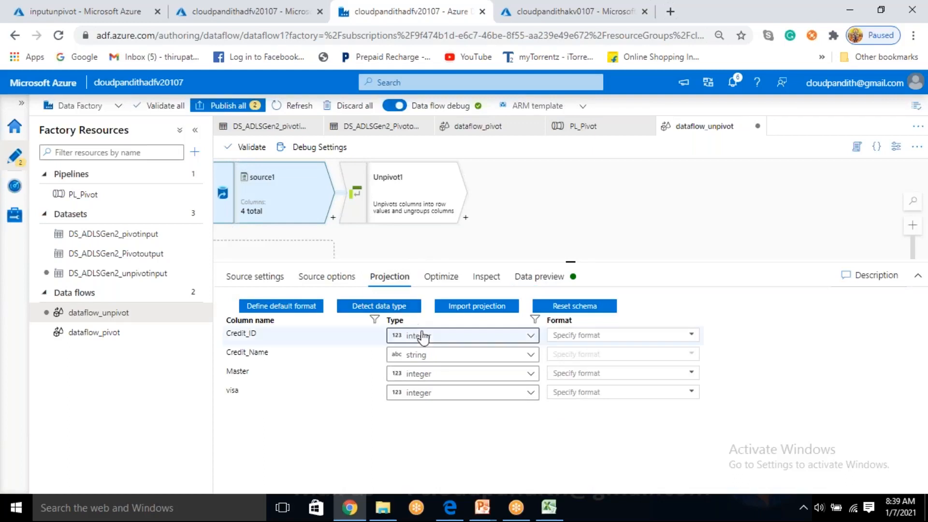
pyautogui.click(538, 289)
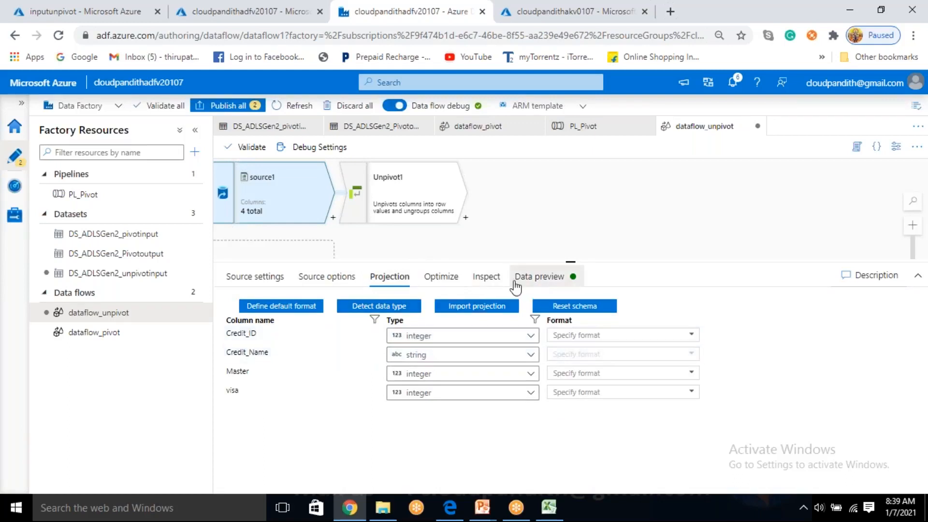
# Refresh Unpivot1's data preview and check the columns it ungroups by.
pyautogui.click(424, 212)
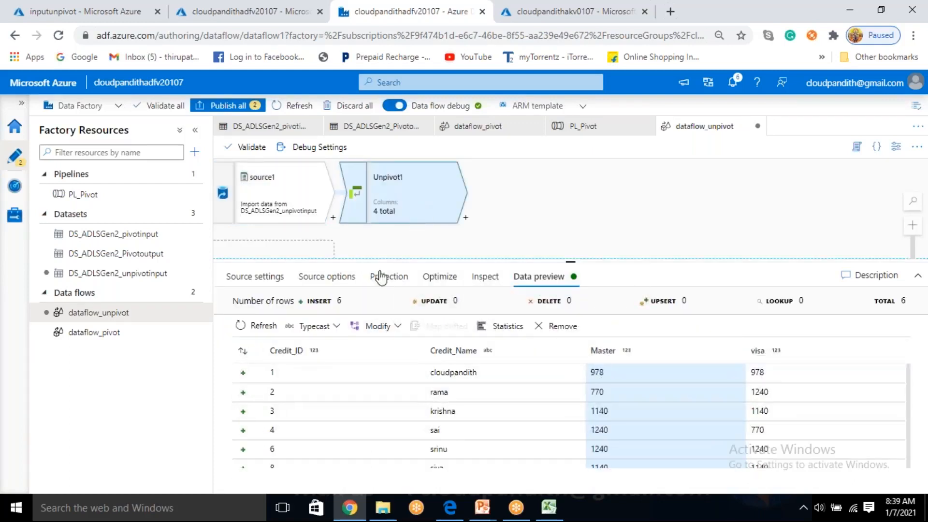
pyautogui.click(251, 325)
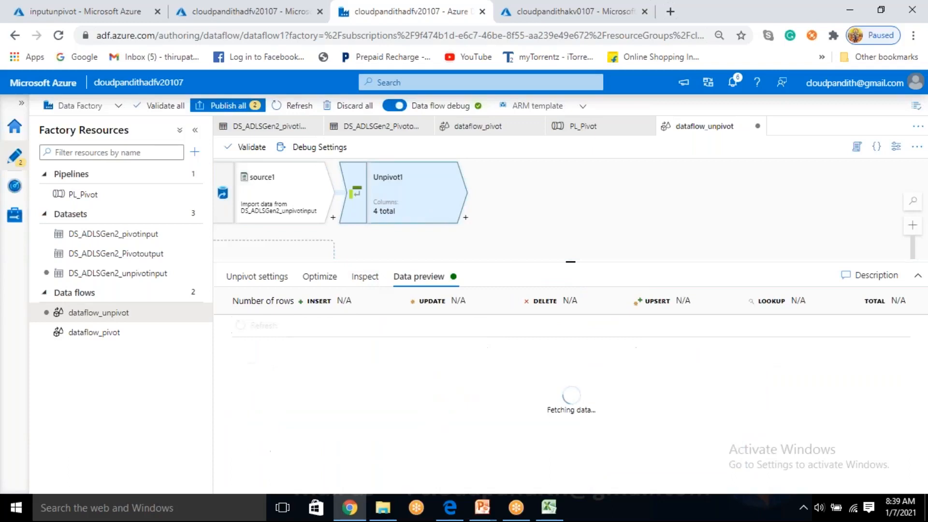
pyautogui.click(271, 277)
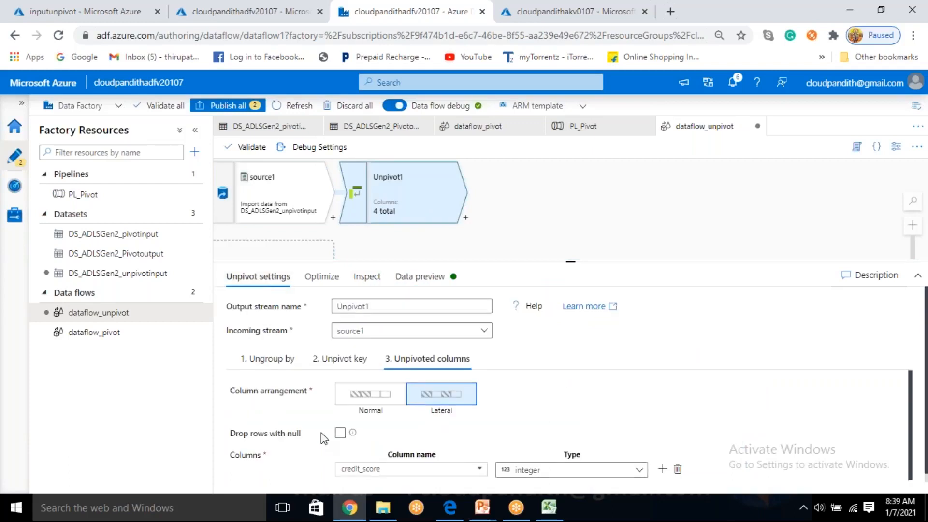
pyautogui.click(267, 359)
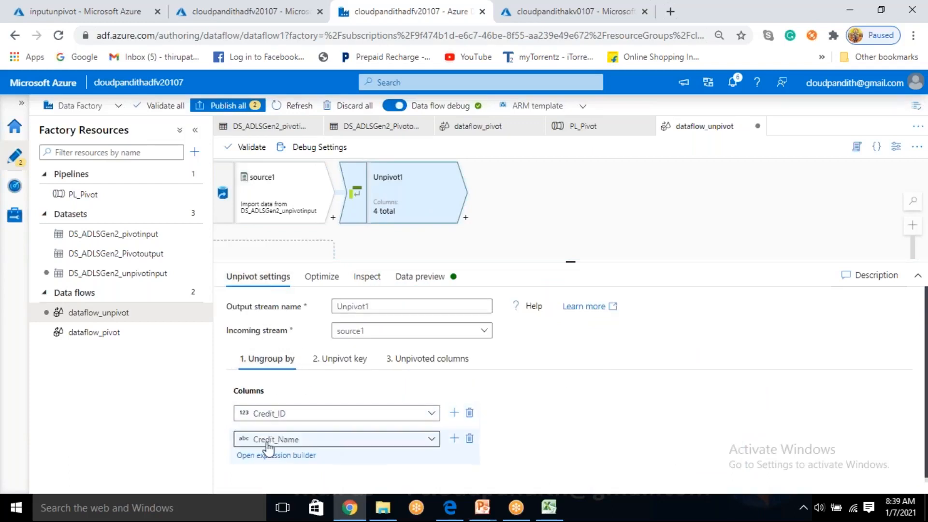
# Look through the unpivoted rows in Unpivot1's data preview.
pyautogui.click(417, 278)
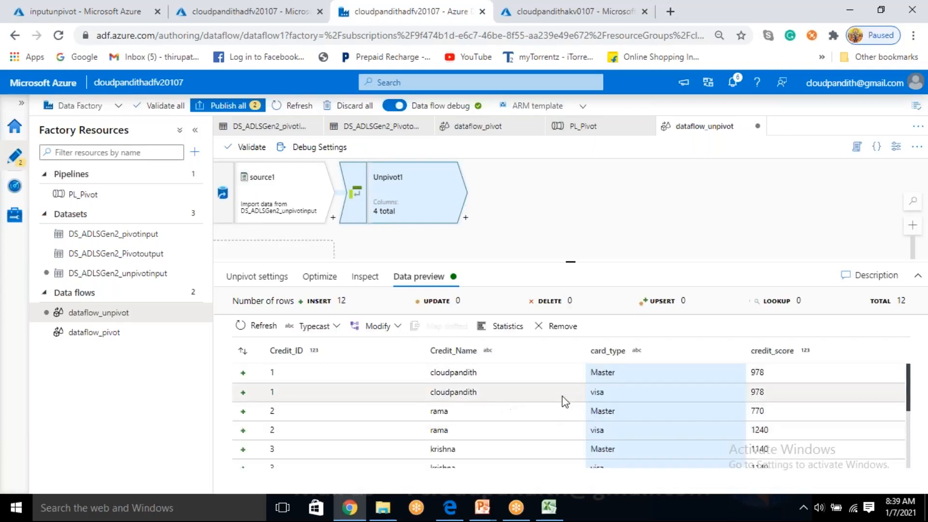
pyautogui.scroll(-3, 517, 412)
pyautogui.scroll(3, 513, 411)
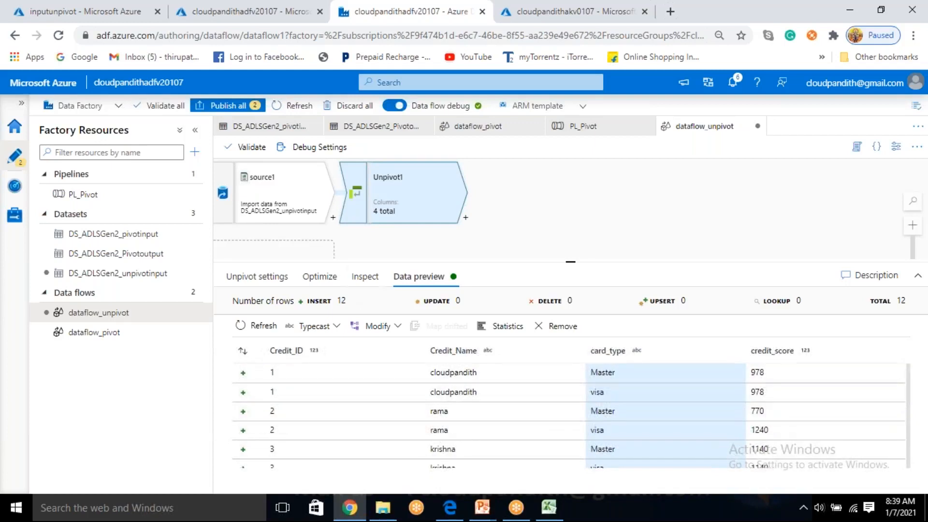
# Import source1's projection again from its dataset.
pyautogui.click(301, 211)
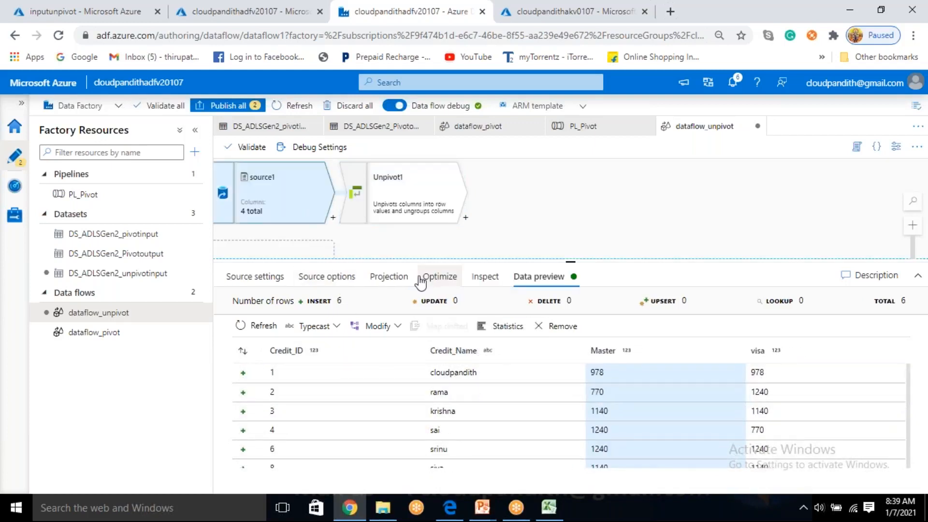
pyautogui.click(426, 280)
pyautogui.click(396, 283)
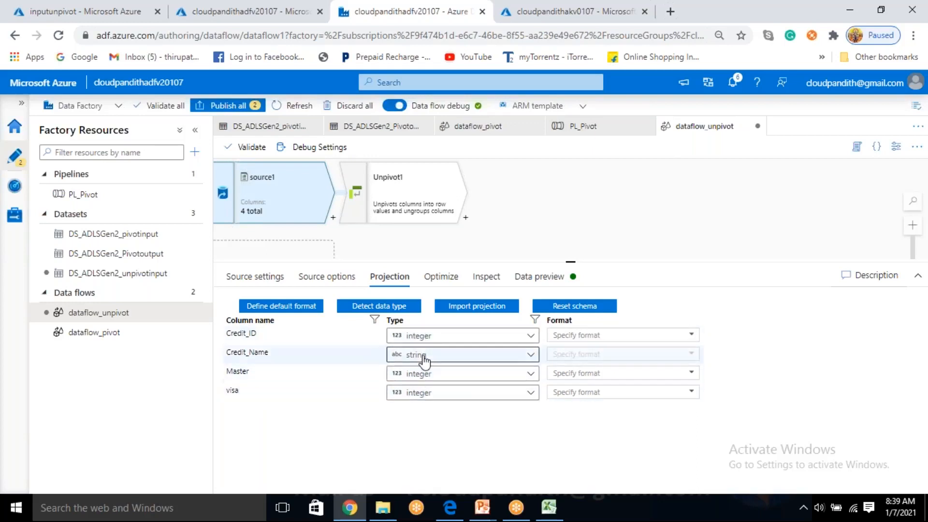
pyautogui.click(464, 309)
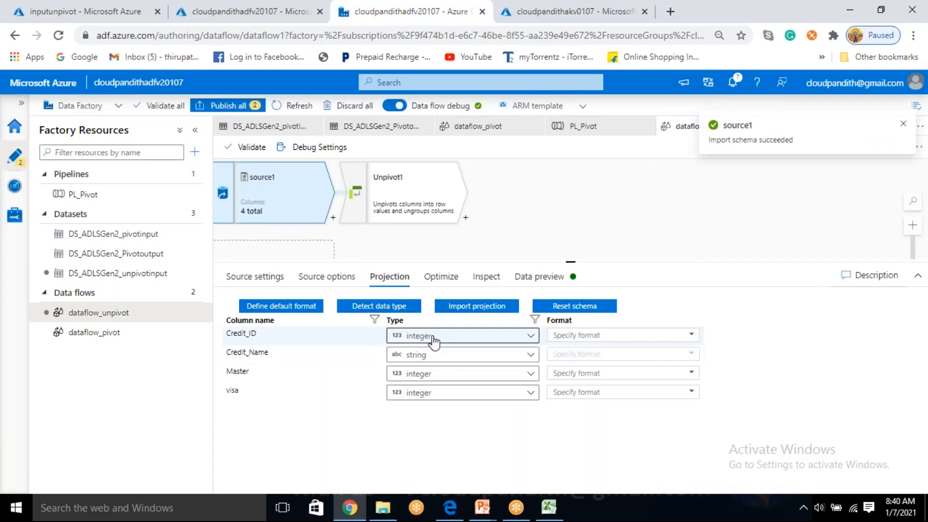
# Reselect Credit_ID and Credit_Name as the ungroup-by columns in Unpivot1's settings.
pyautogui.click(397, 200)
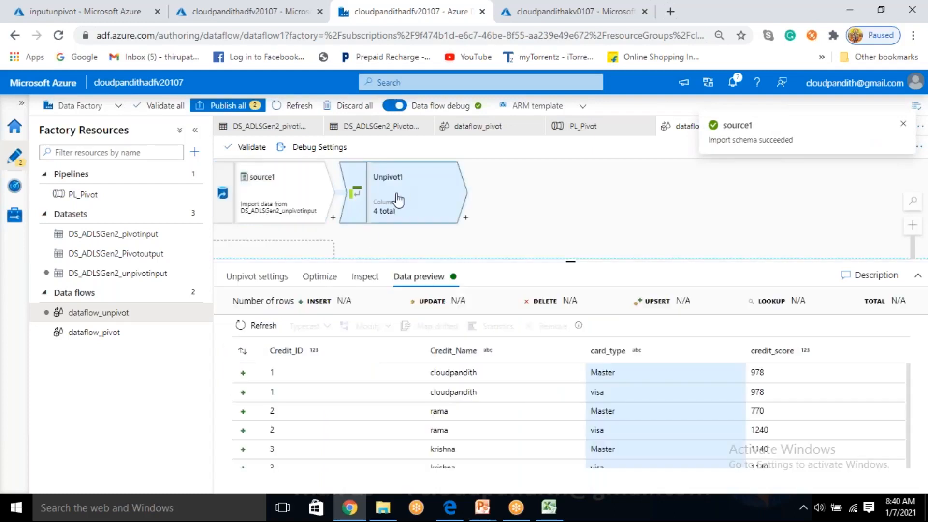
pyautogui.click(264, 278)
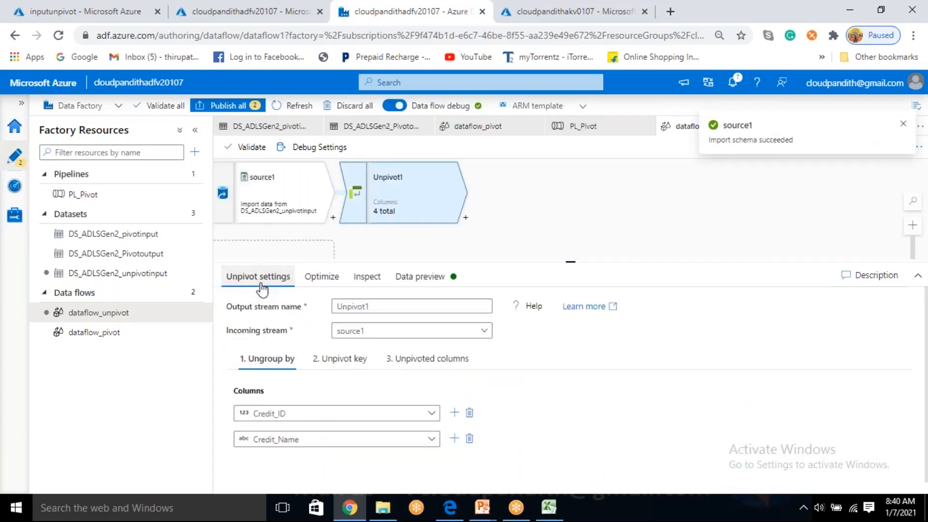
pyautogui.click(321, 414)
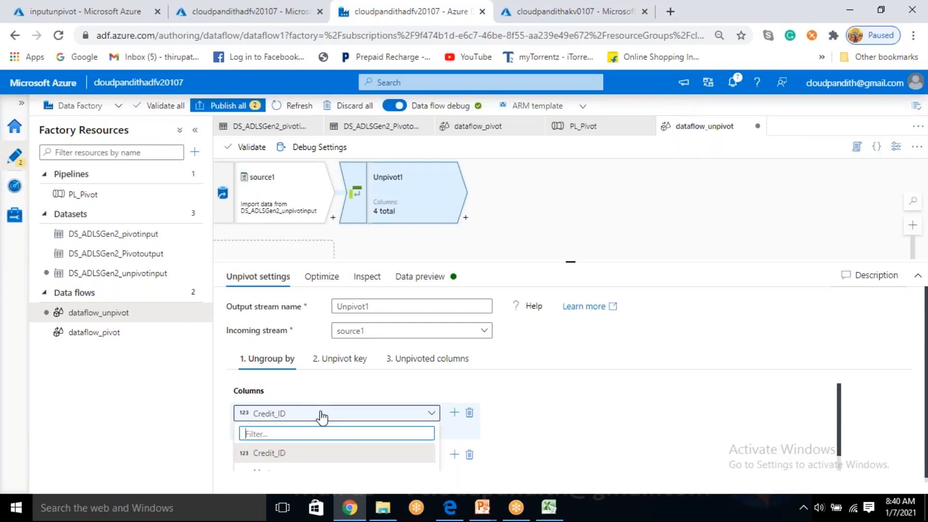
pyautogui.click(286, 454)
pyautogui.click(306, 439)
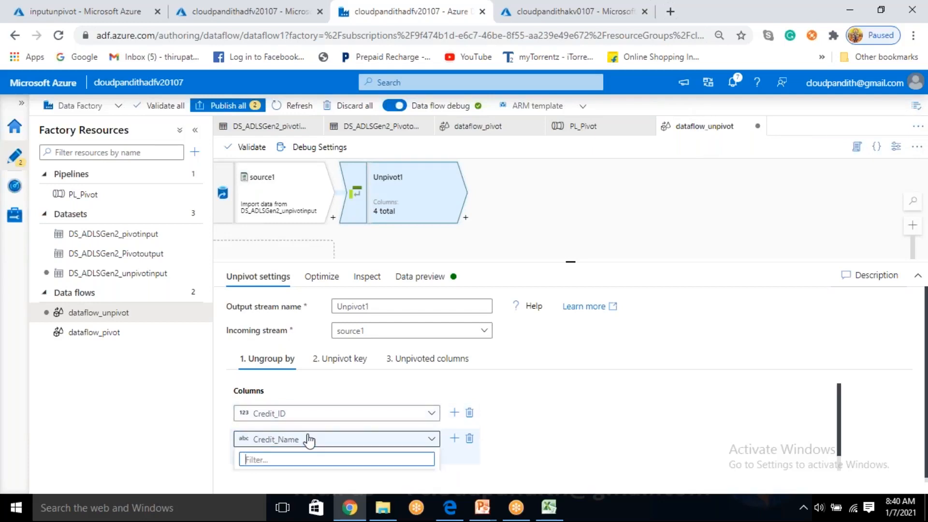
pyautogui.click(290, 465)
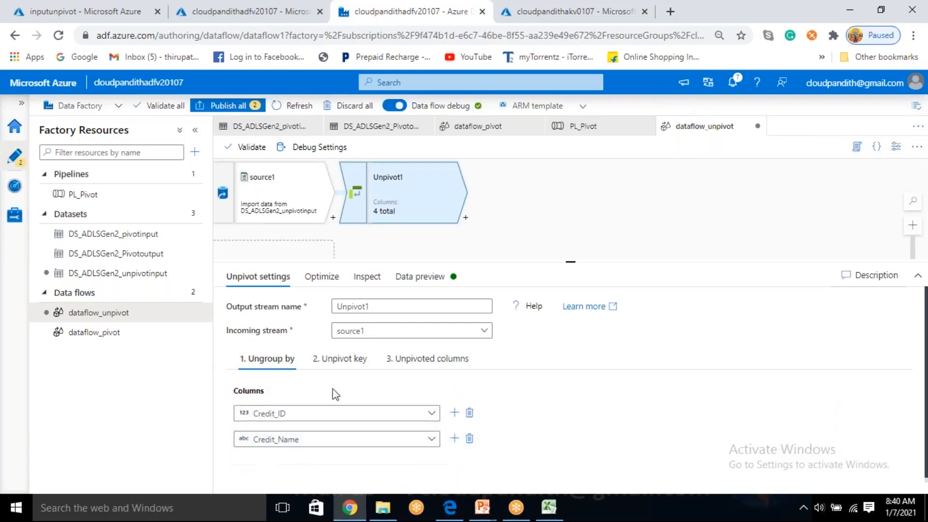
# Check Unpivot1's unpivot key and unpivoted column settings, and refresh its data preview.
pyautogui.click(341, 363)
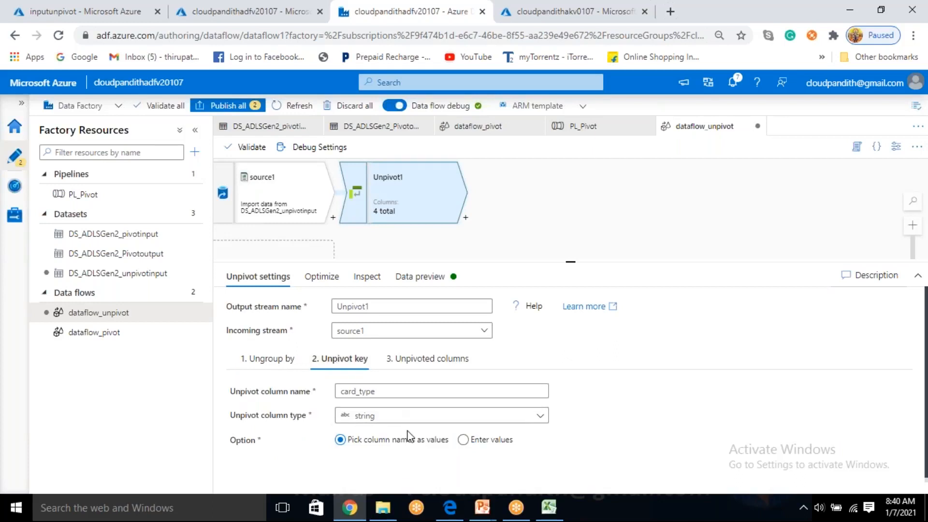
pyautogui.click(417, 364)
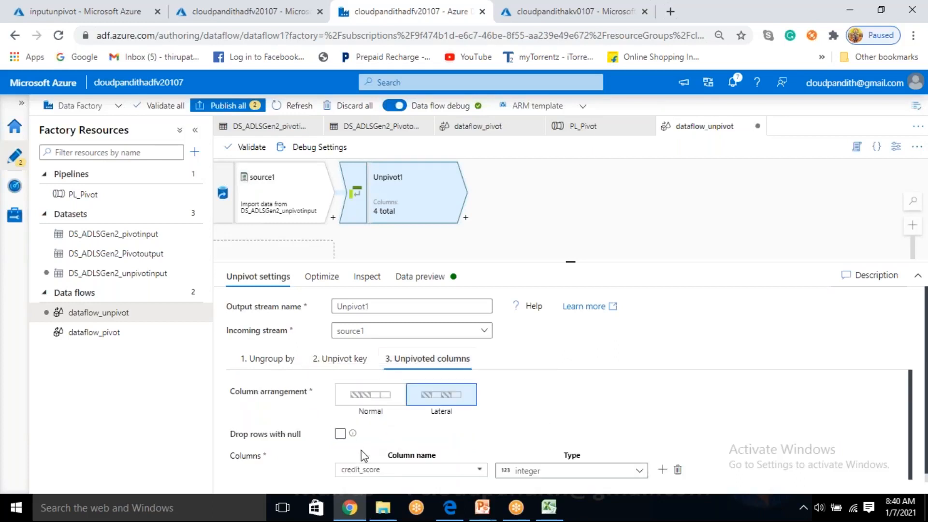
pyautogui.click(418, 277)
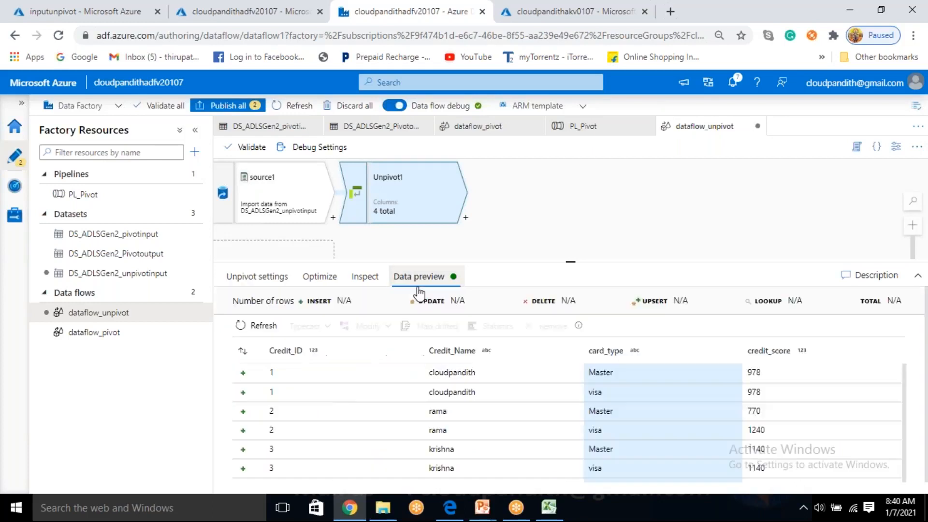
pyautogui.click(254, 326)
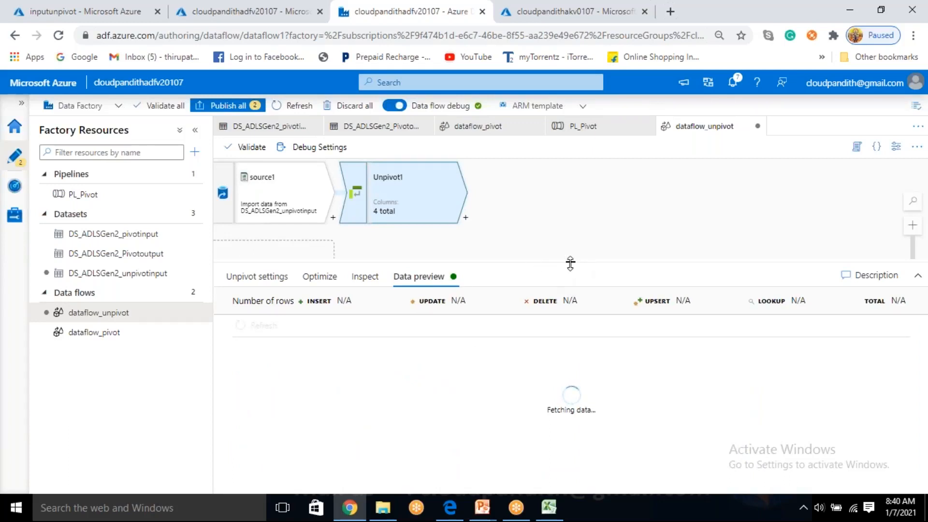
pyautogui.moveTo(570, 262); pyautogui.dragTo(571, 248)
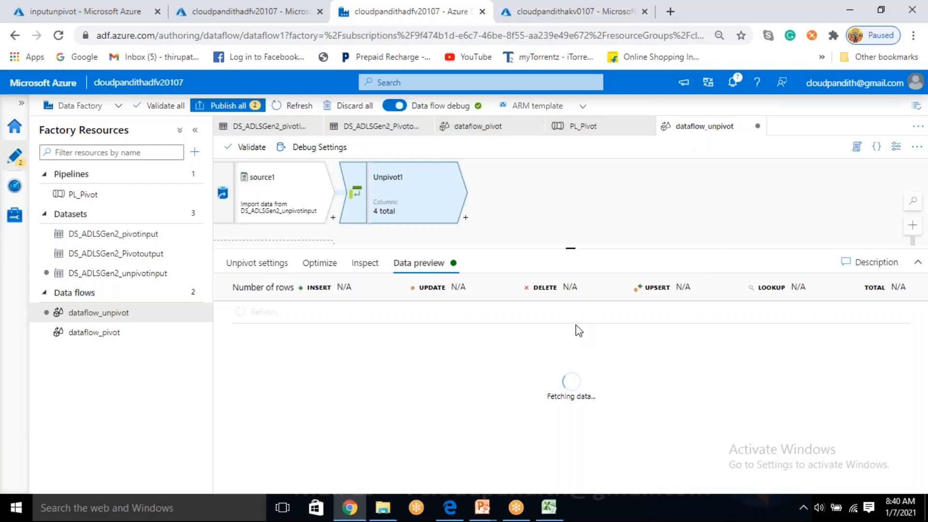
# Compare the column types in source1's projection with Unpivot1's key and unpivoted column types.
pyautogui.click(259, 212)
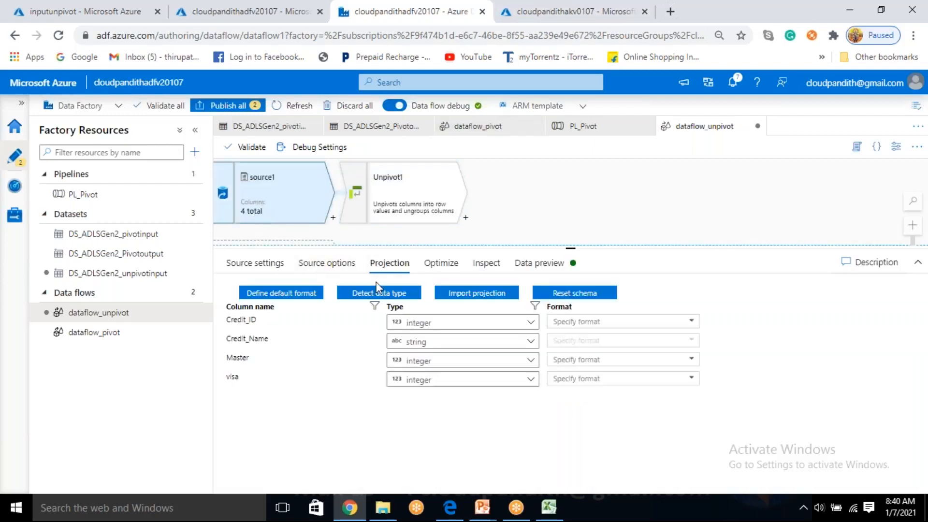
pyautogui.moveTo(236, 322); pyautogui.dragTo(258, 323)
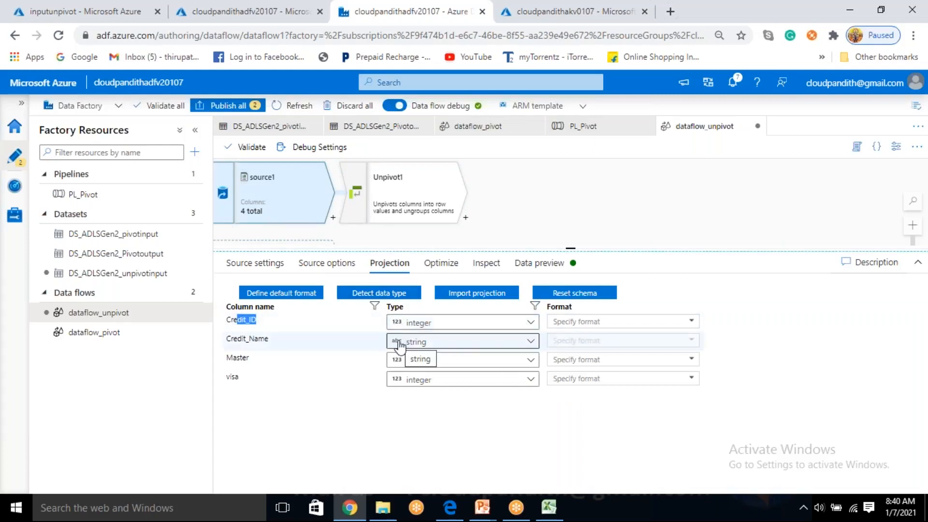
pyautogui.click(450, 186)
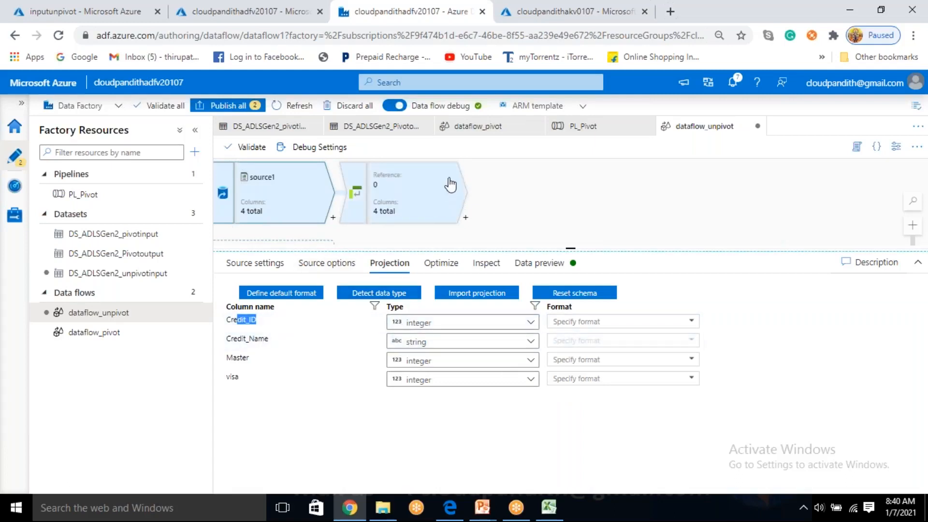
pyautogui.click(282, 271)
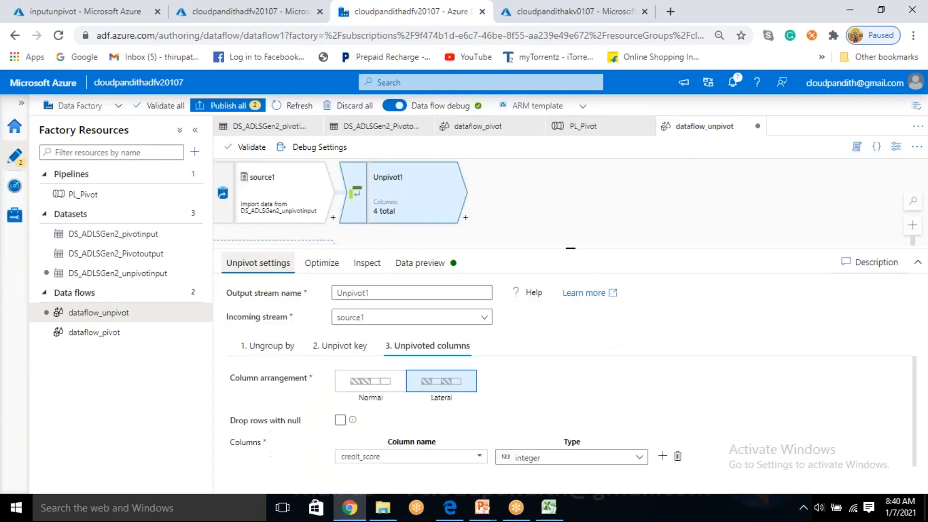
pyautogui.click(357, 352)
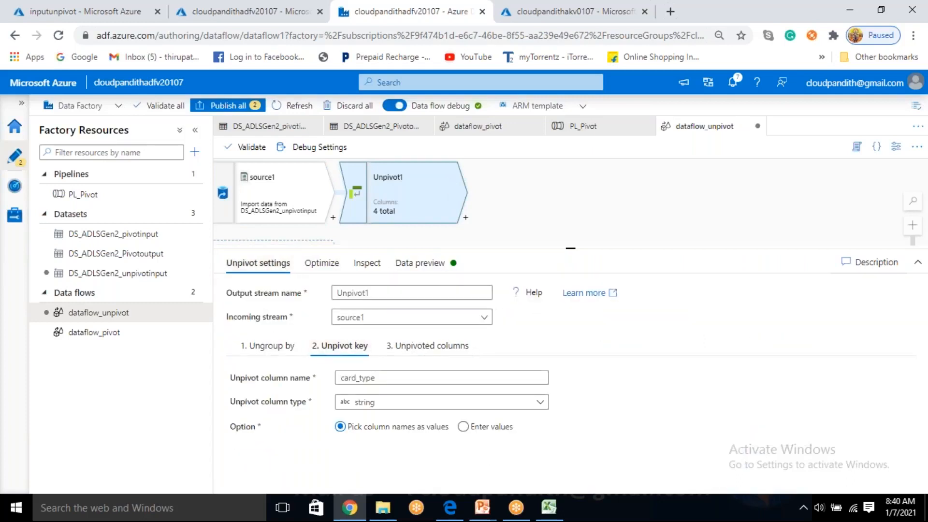
pyautogui.click(394, 350)
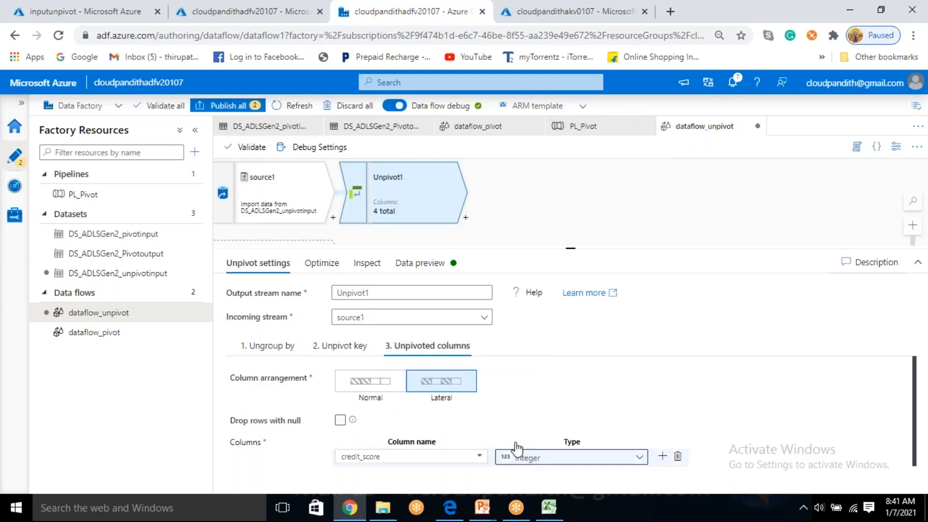
# Change the Master column's type to string in source1's projection.
pyautogui.click(286, 192)
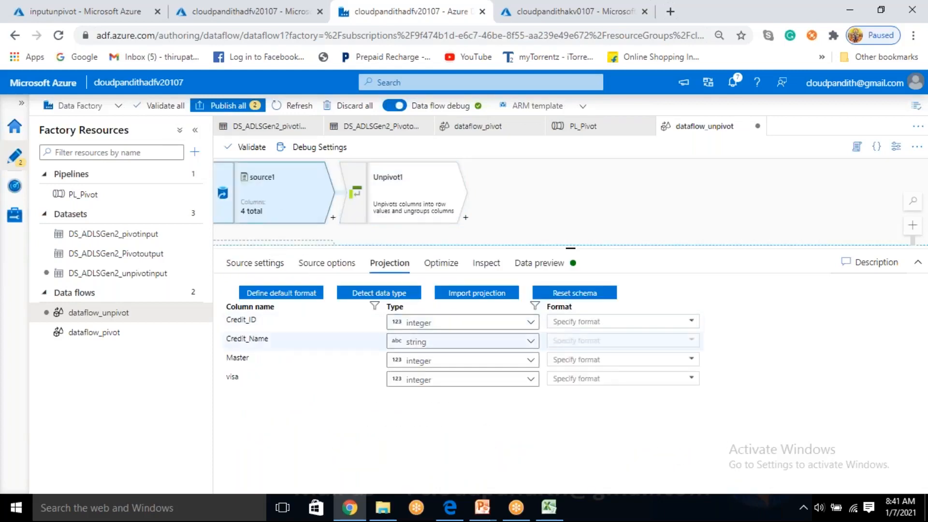
pyautogui.click(459, 370)
pyautogui.click(438, 400)
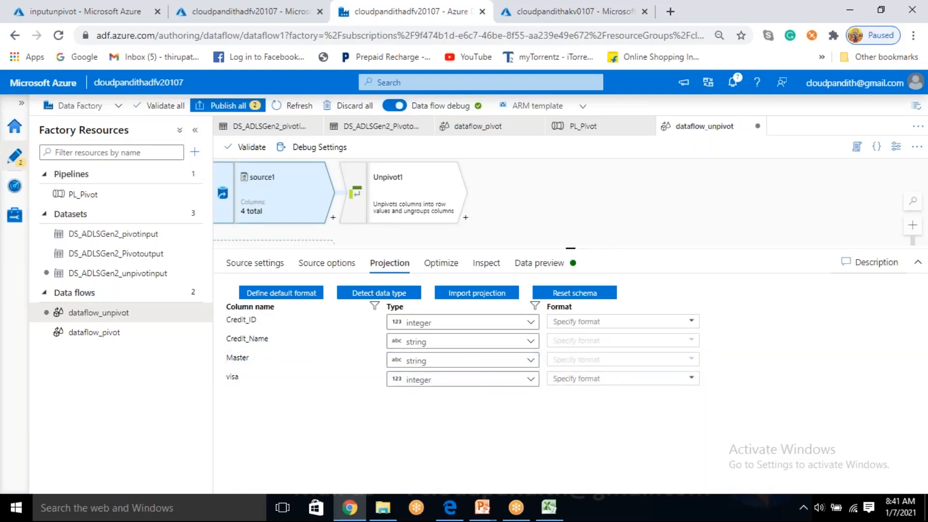
# Open Unpivot1's data preview, read its transformation error details, and return to source1's projection.
pyautogui.click(426, 185)
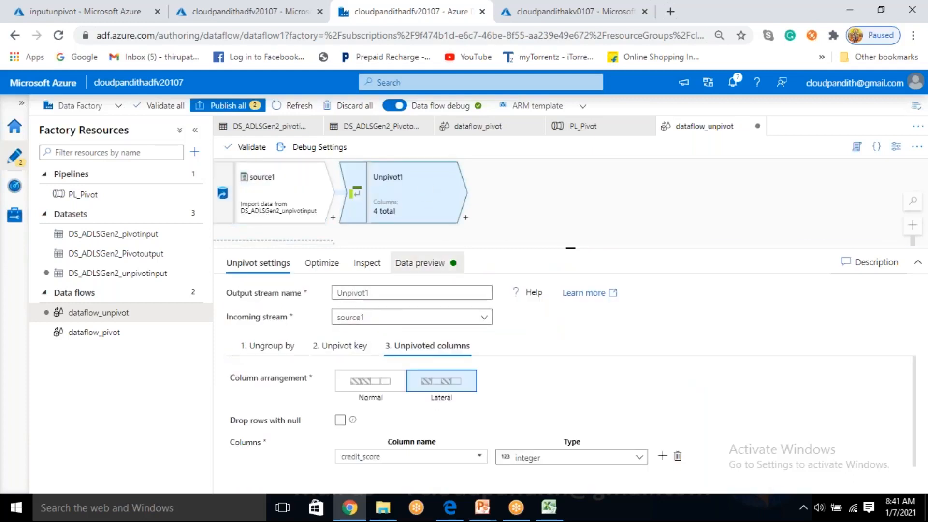
pyautogui.click(421, 262)
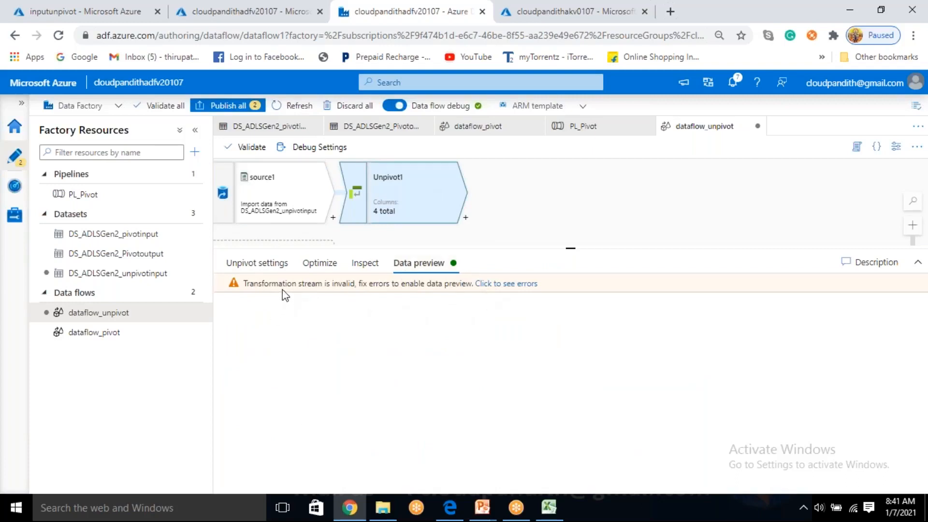
pyautogui.click(497, 284)
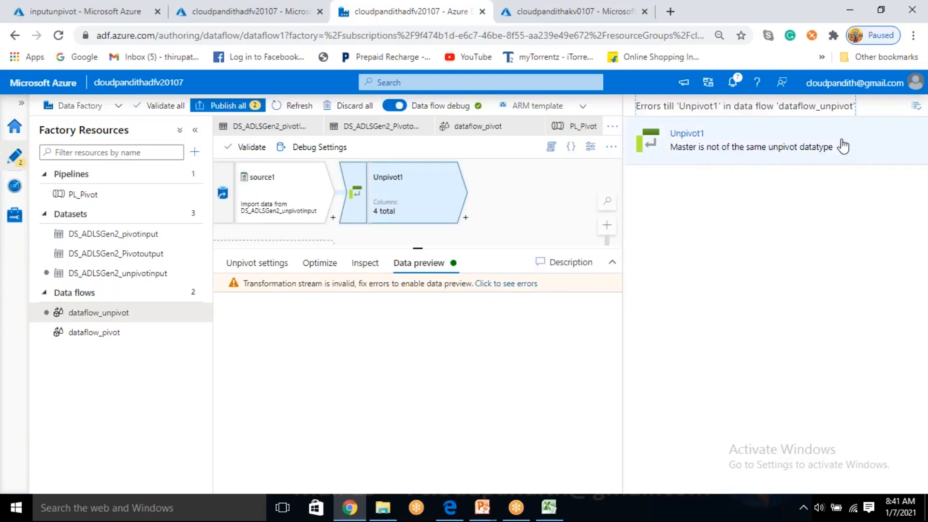
pyautogui.click(916, 110)
pyautogui.click(280, 193)
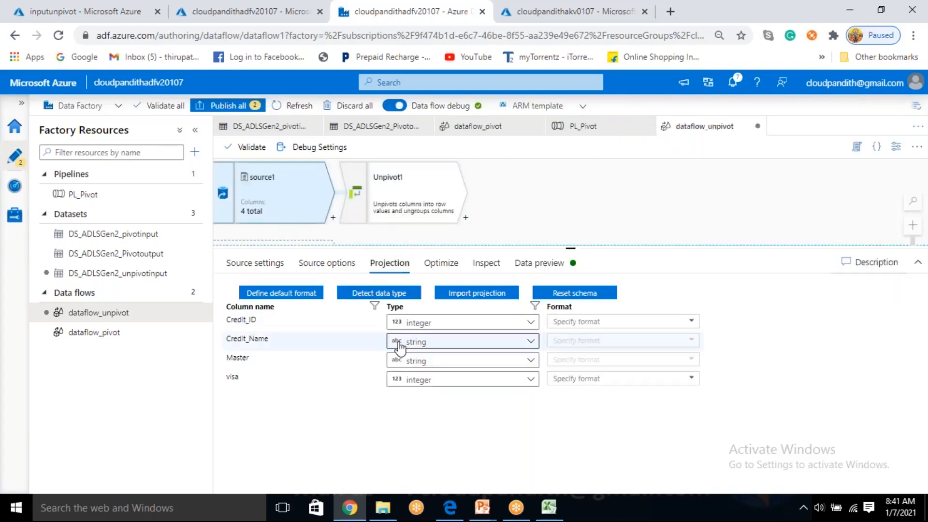
# Set the Master column's type to integer in source1's projection and reopen Unpivot1's data preview.
pyautogui.click(431, 362)
pyautogui.click(408, 419)
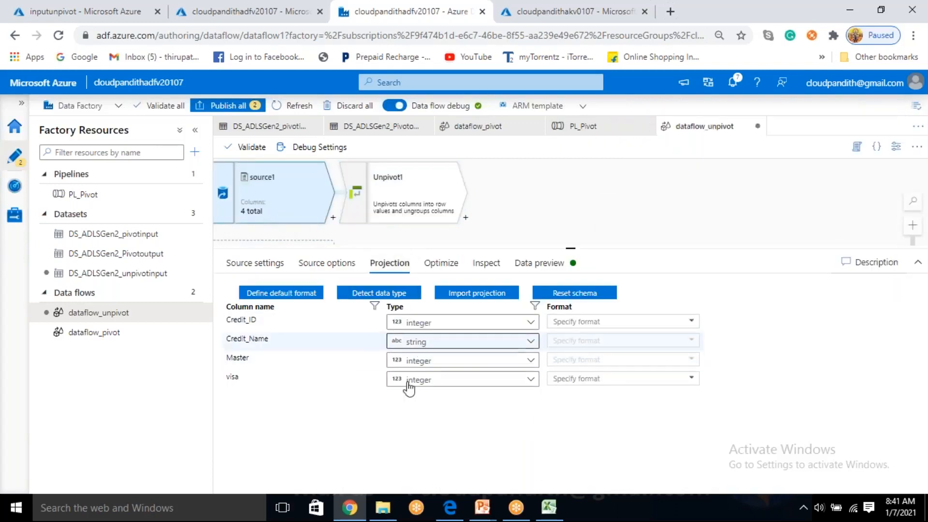
pyautogui.click(400, 196)
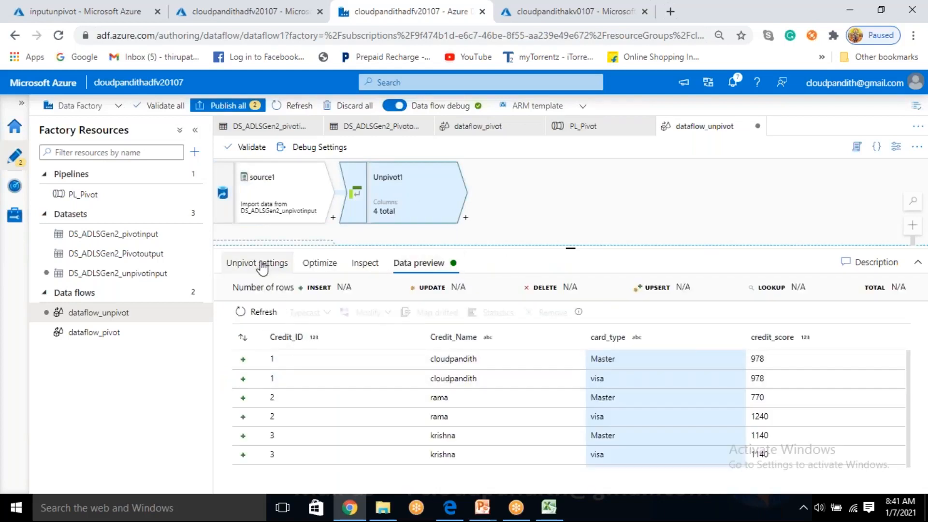
# Try the string type for the credit_score unpivoted column in Unpivot1 and view the data preview.
pyautogui.click(263, 268)
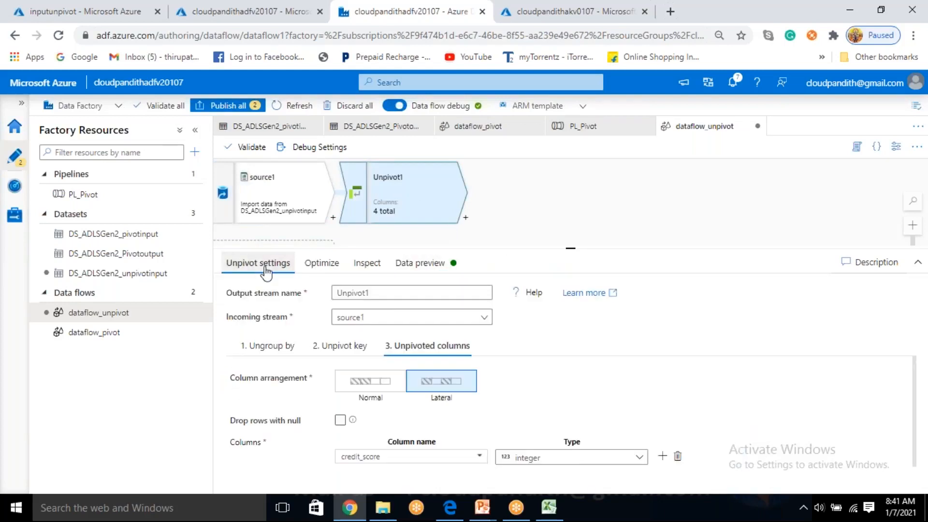
pyautogui.click(554, 459)
pyautogui.click(549, 455)
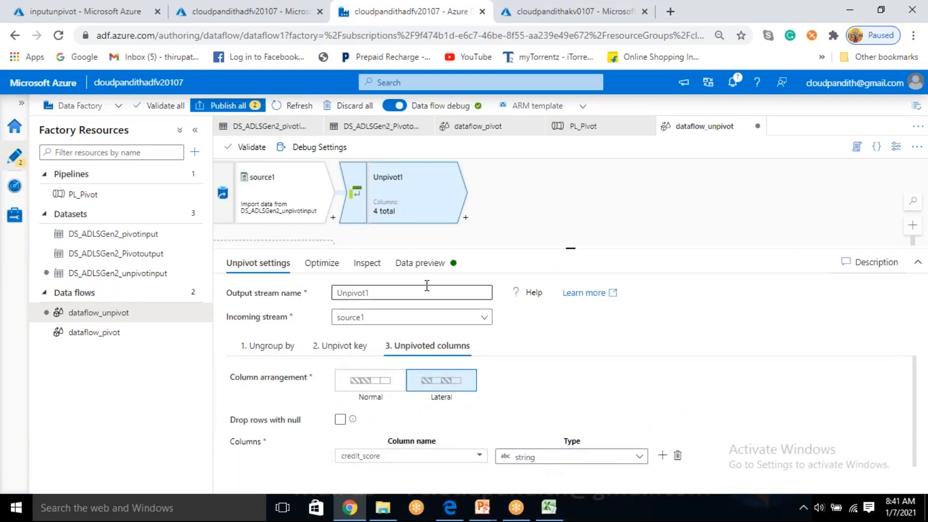
pyautogui.click(424, 265)
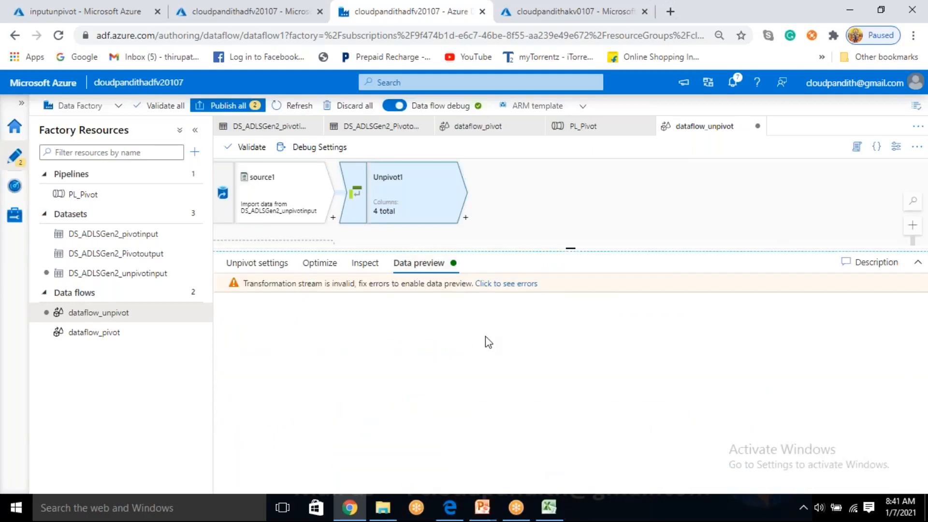
# Compare the Master and visa types in source1's projection with the credit_score type in Unpivot1's settings.
pyautogui.click(314, 198)
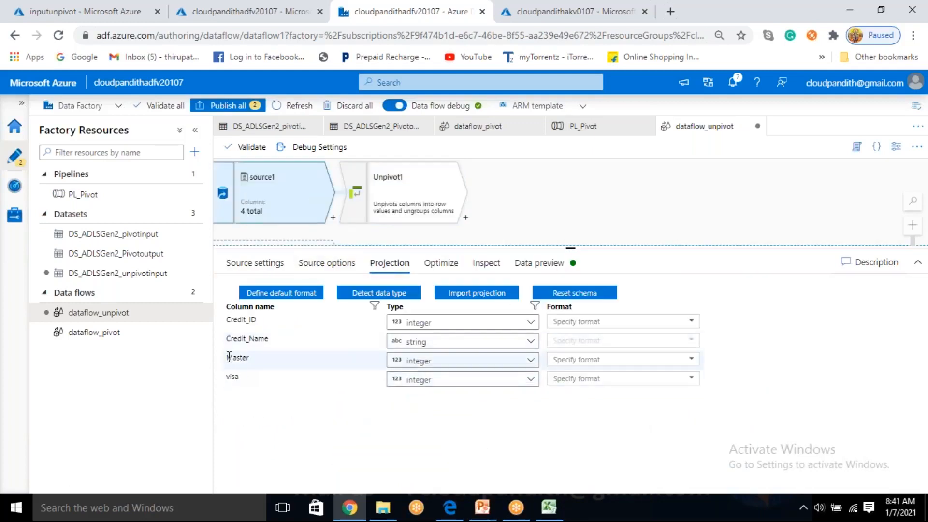
pyautogui.moveTo(234, 359); pyautogui.dragTo(250, 384)
pyautogui.click(256, 390)
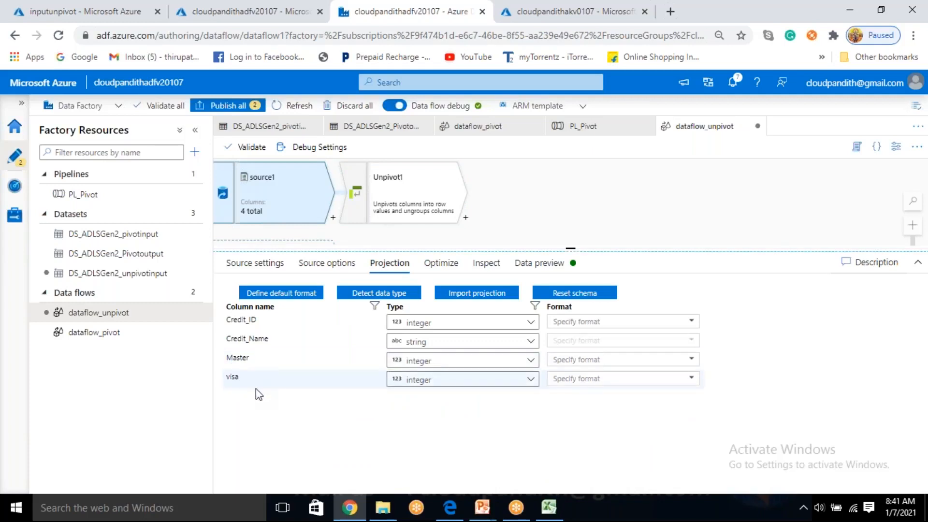
pyautogui.click(349, 220)
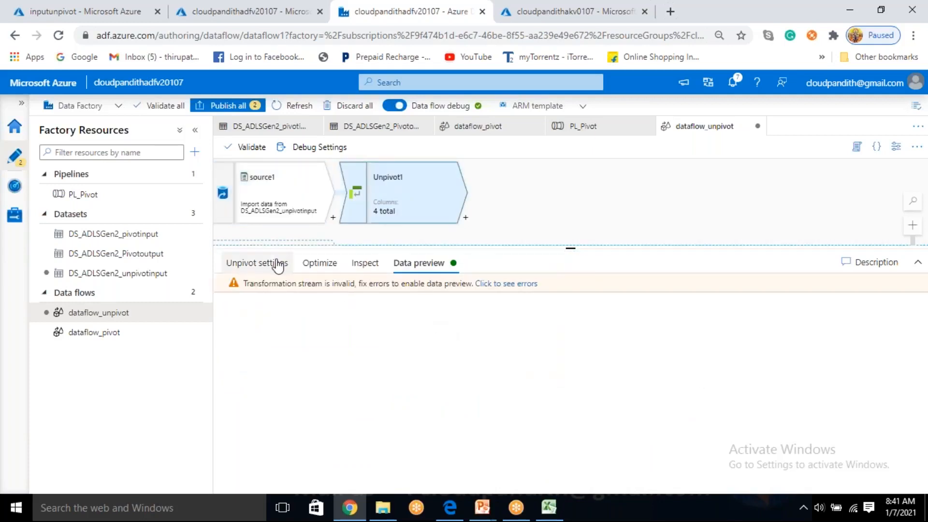
pyautogui.click(268, 265)
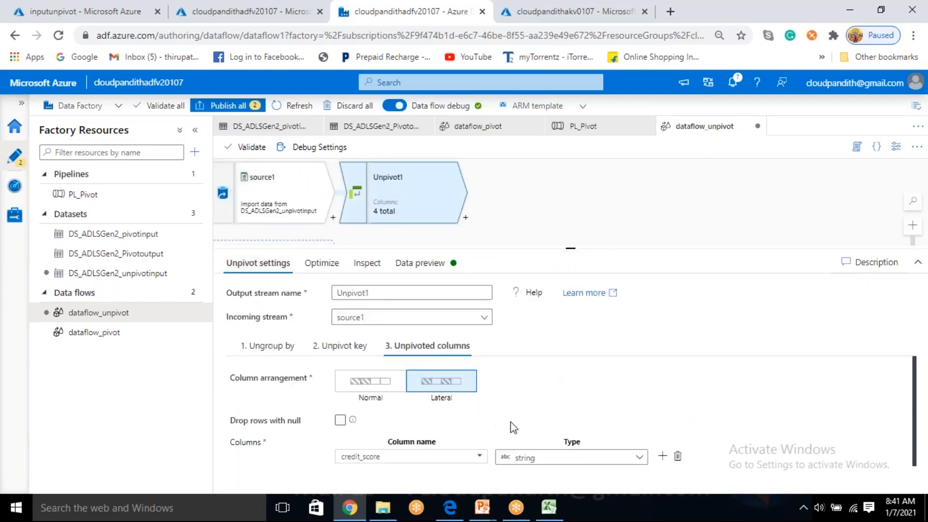
# Set the credit_score unpivoted column's type to integer and refresh Unpivot1's data preview.
pyautogui.click(574, 461)
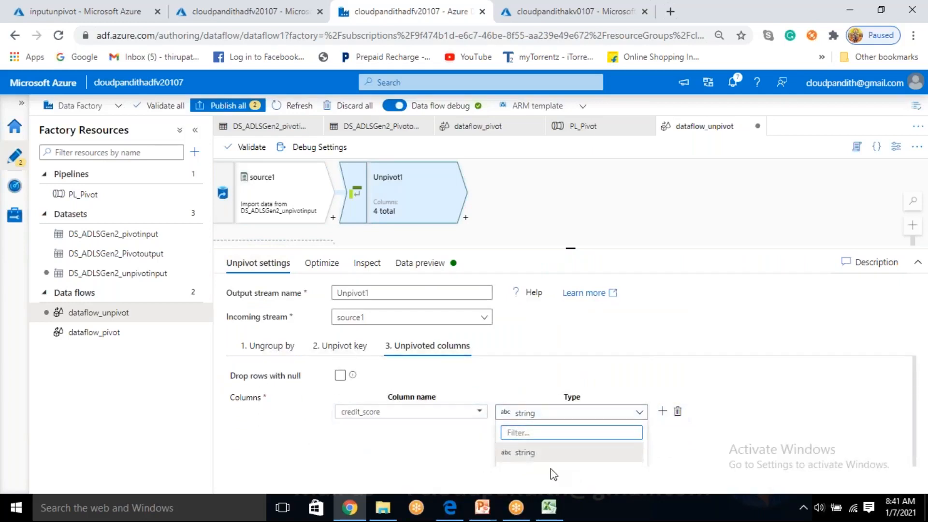
pyautogui.scroll(-2, 546, 459)
pyautogui.scroll(2, 547, 459)
pyautogui.scroll(-2, 545, 462)
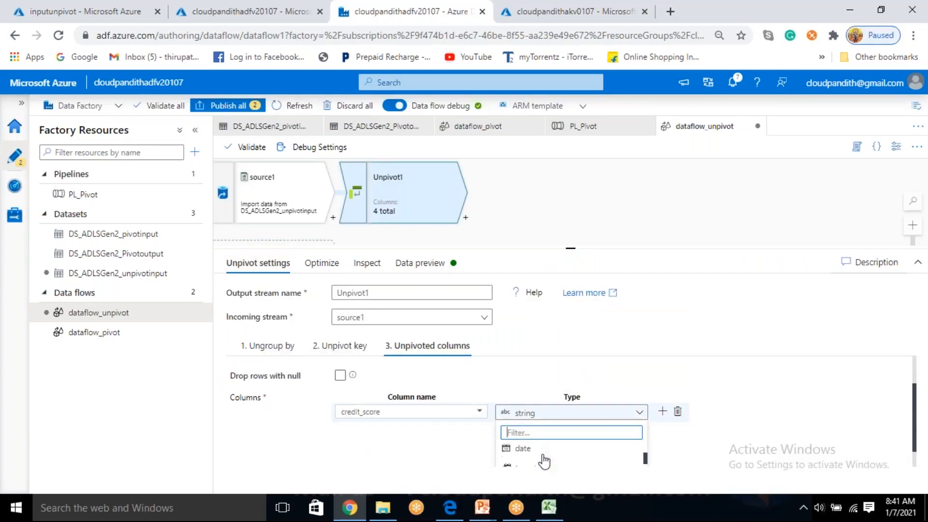
pyautogui.scroll(-1, 545, 462)
pyautogui.write('in')
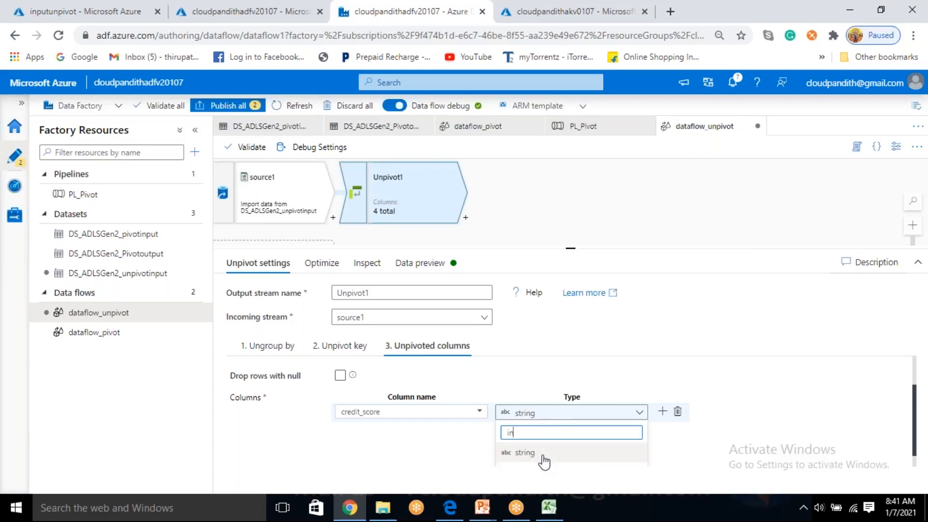
pyautogui.write('te')
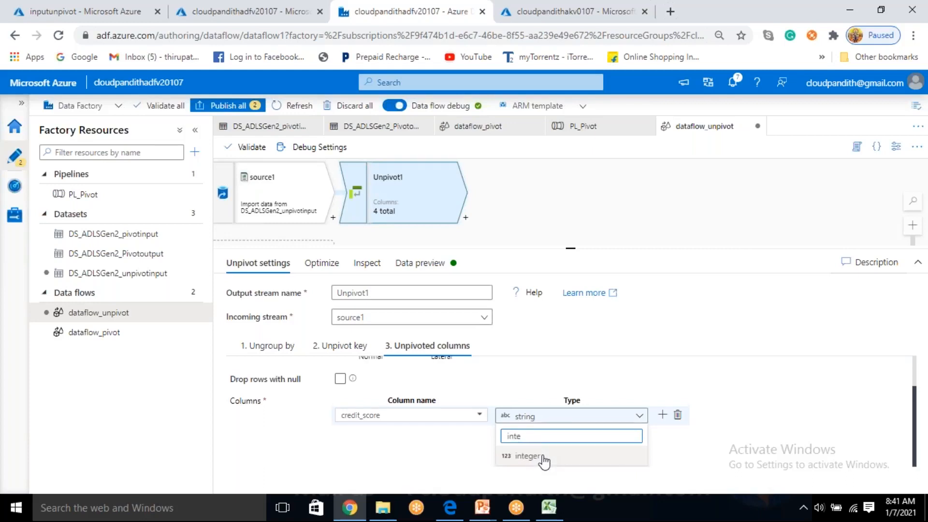
pyautogui.click(529, 456)
pyautogui.click(444, 264)
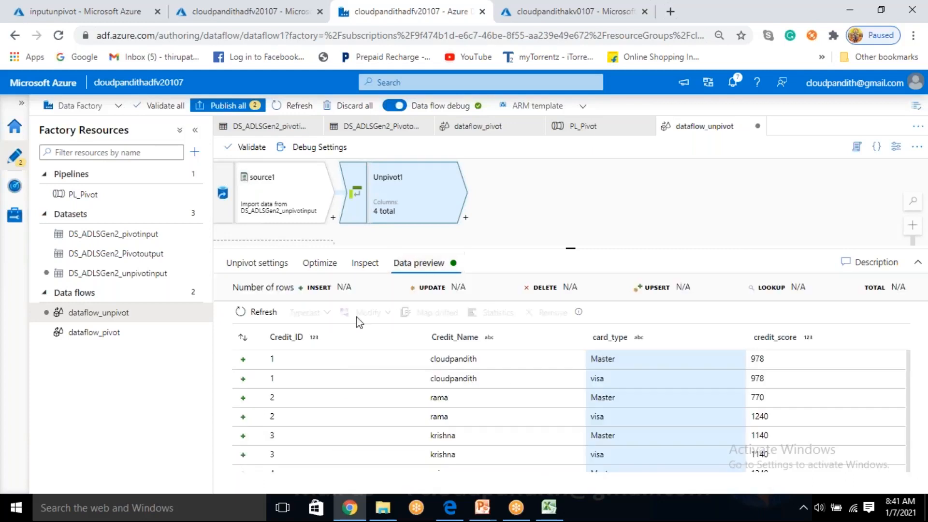
pyautogui.click(249, 312)
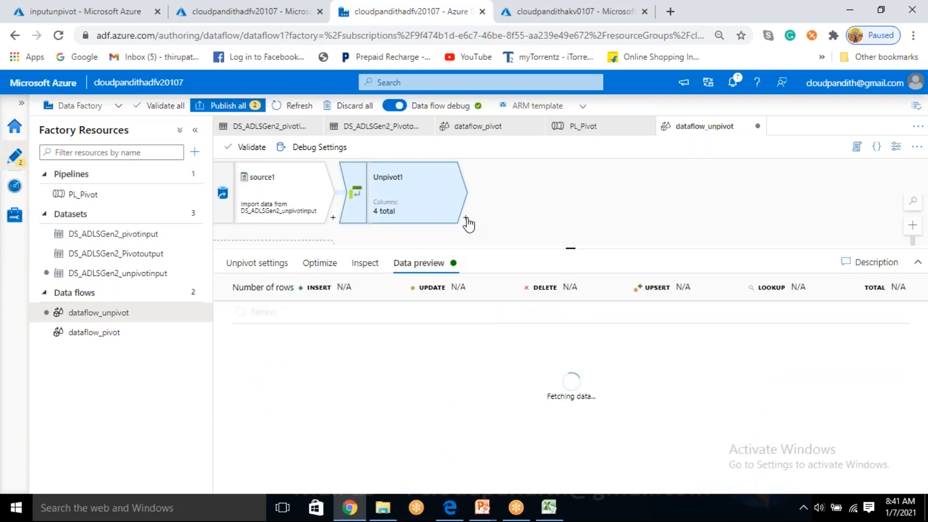
# Add a sink transformation after Unpivot1 in the data flow.
pyautogui.click(467, 221)
pyautogui.scroll(-5, 551, 367)
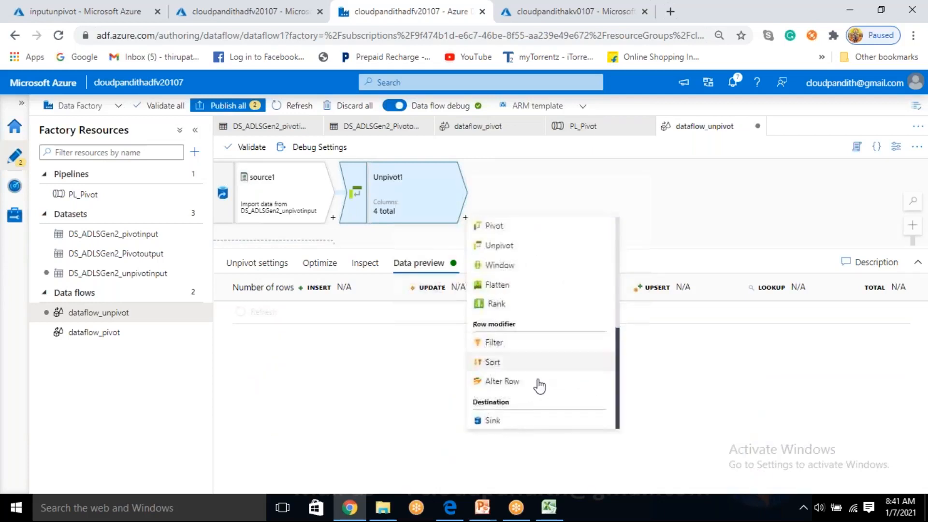
pyautogui.click(507, 419)
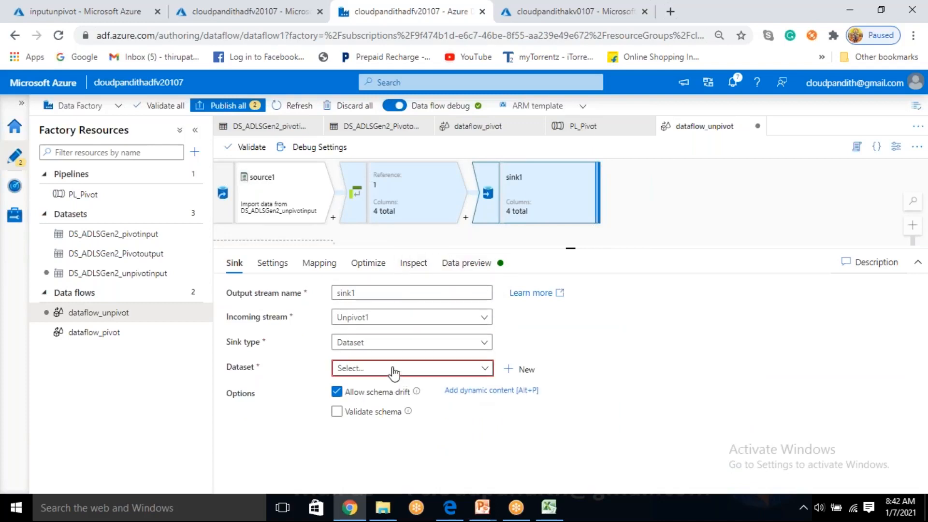
pyautogui.click(516, 369)
pyautogui.click(617, 411)
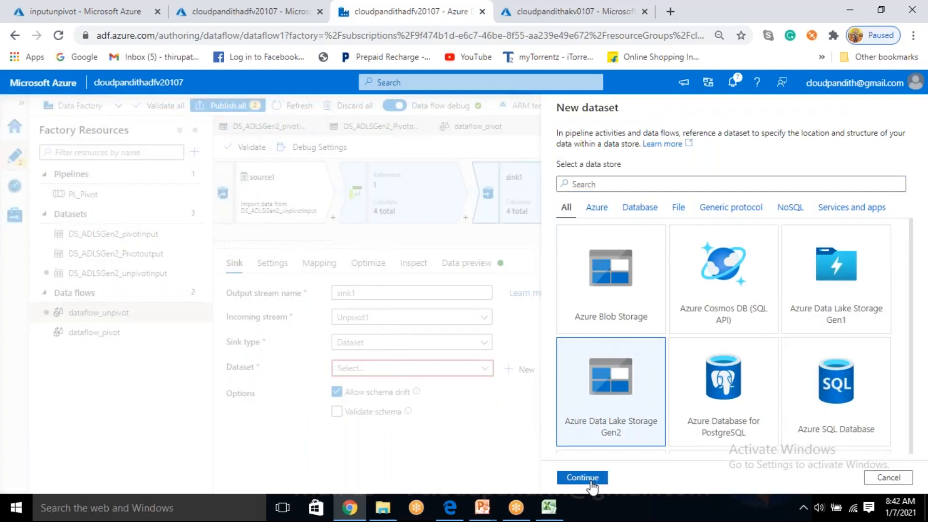
pyautogui.click(590, 481)
pyautogui.click(709, 193)
pyautogui.click(581, 479)
pyautogui.click(638, 147)
pyautogui.doubleClick(638, 147)
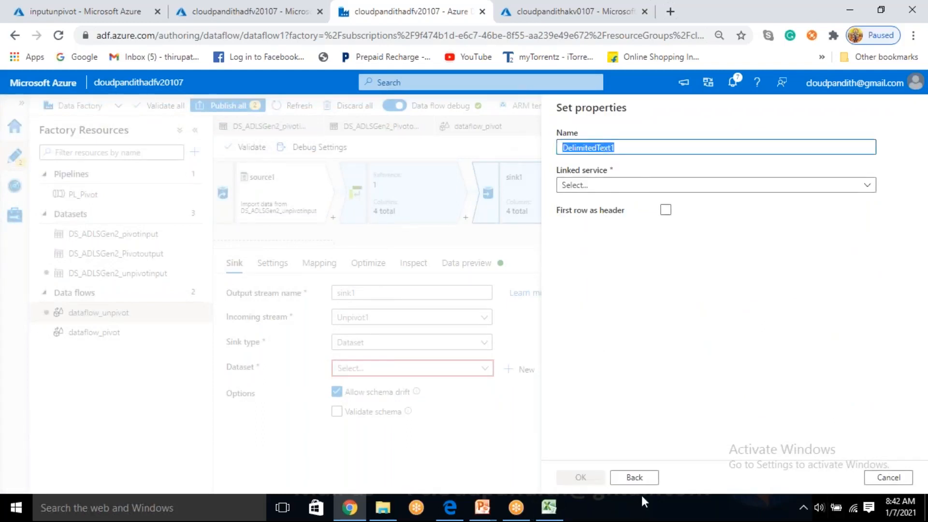
pyautogui.click(873, 477)
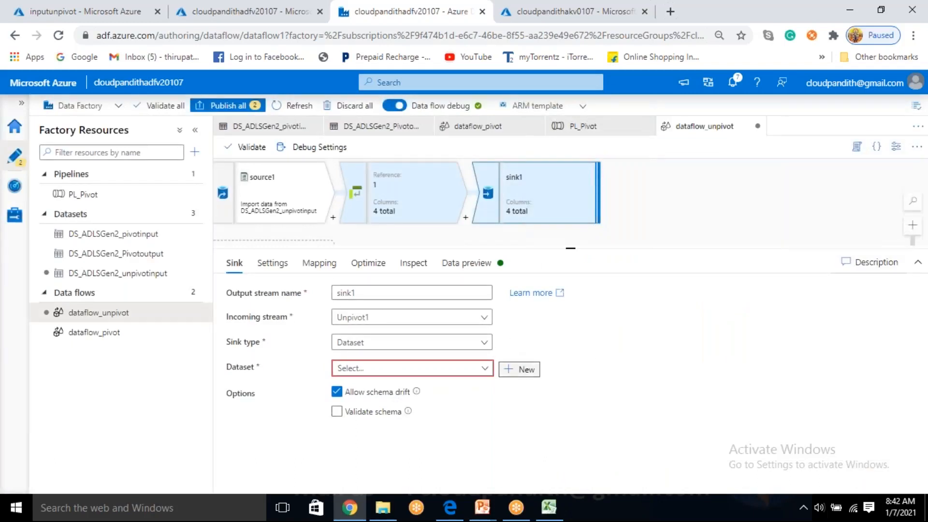
# Start a new dataset for sink1 on Azure Data Lake Storage Gen2 in DelimitedText format.
pyautogui.click(520, 369)
pyautogui.click(611, 430)
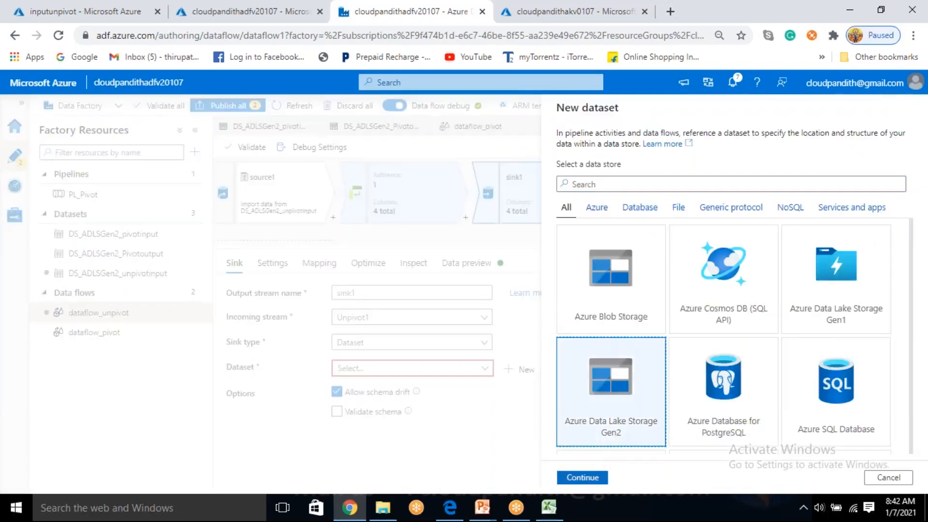
pyautogui.click(582, 477)
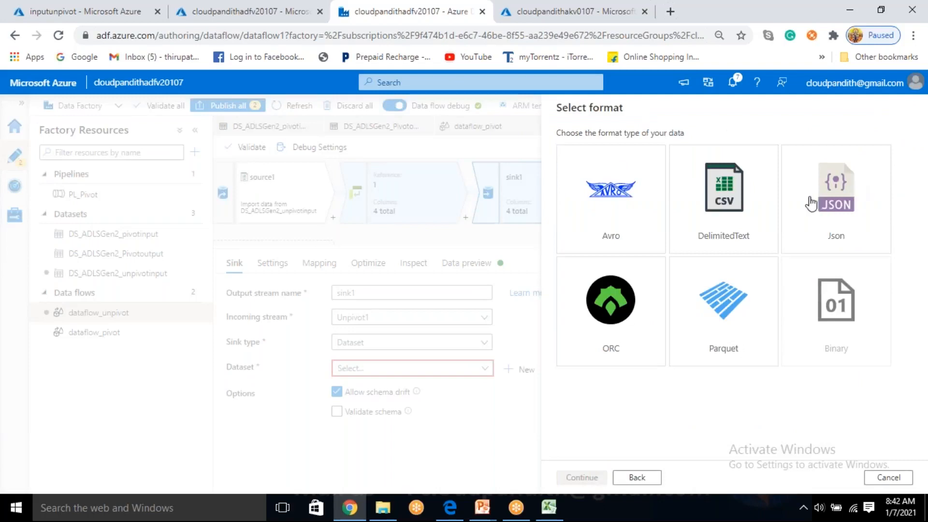
pyautogui.click(719, 222)
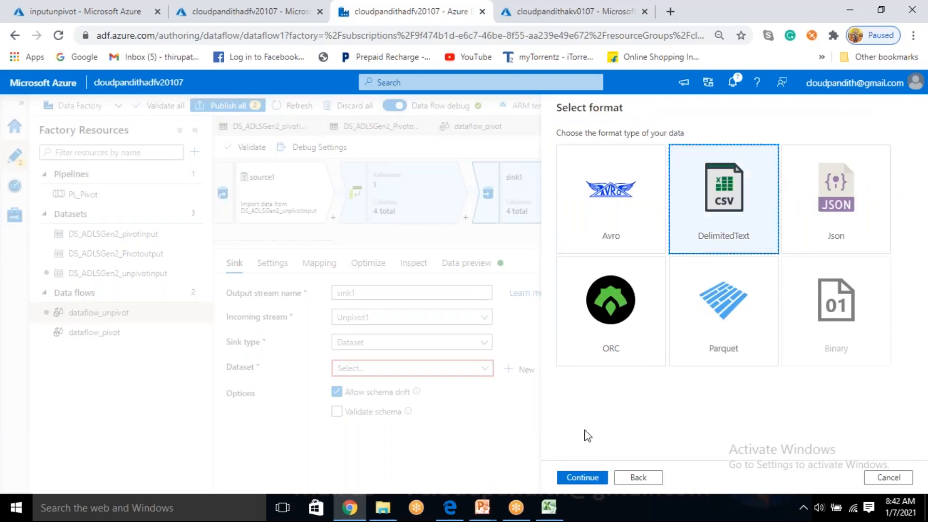
pyautogui.click(573, 477)
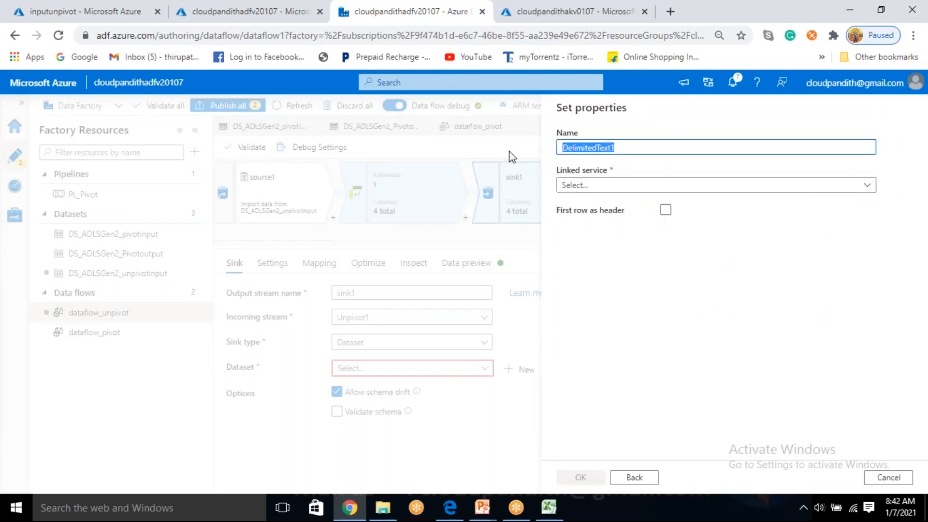
# Name the dataset DS_ADLSGen2_unpivotoutput, link it to LS_ADLSGen2 and treat the first row as header.
pyautogui.press('BackSpace')
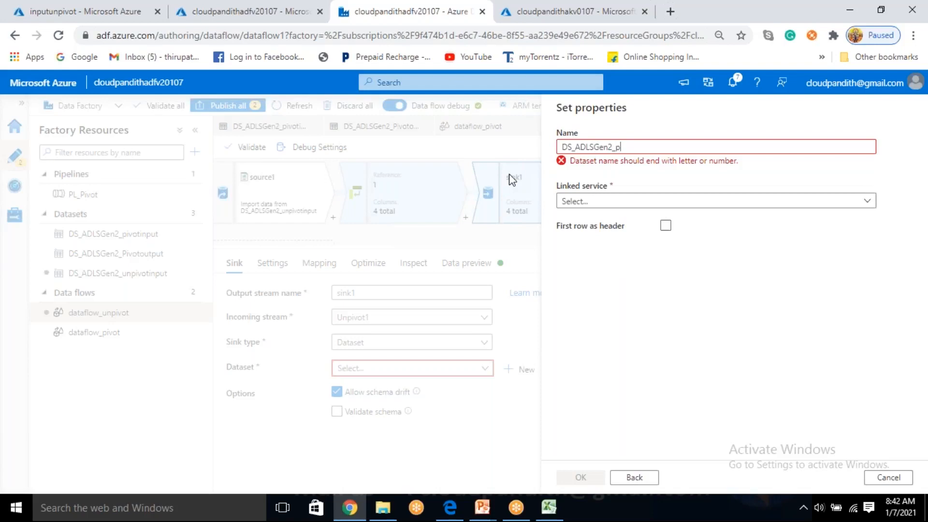
pyautogui.write('DS_ADLSGen2_unpivotoutput')
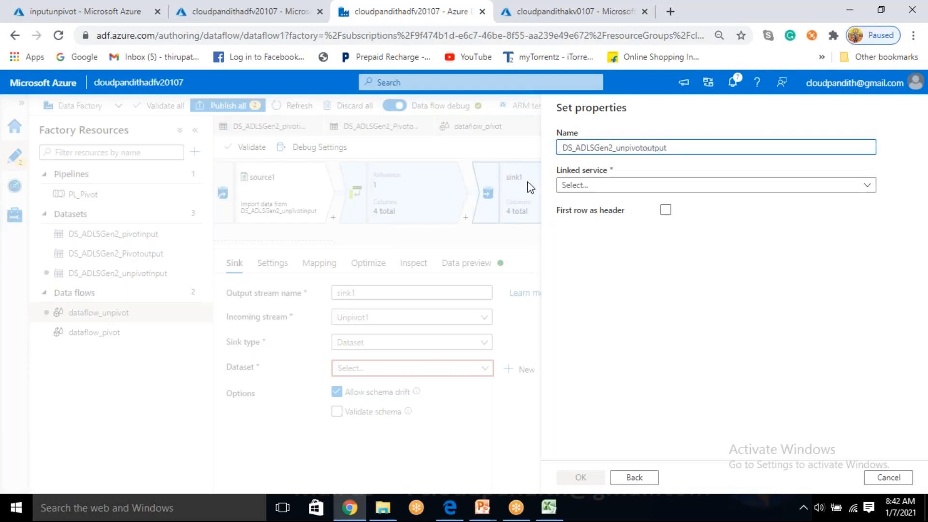
pyautogui.click(580, 188)
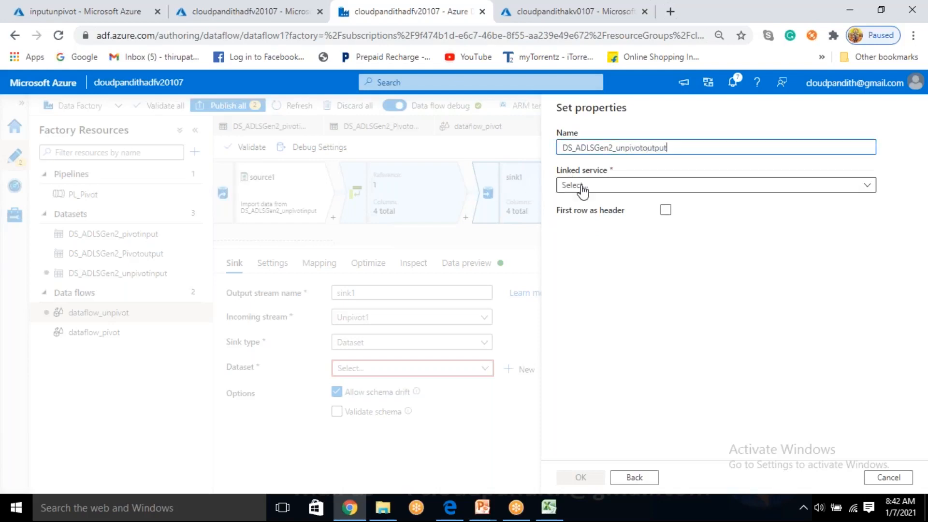
pyautogui.click(596, 263)
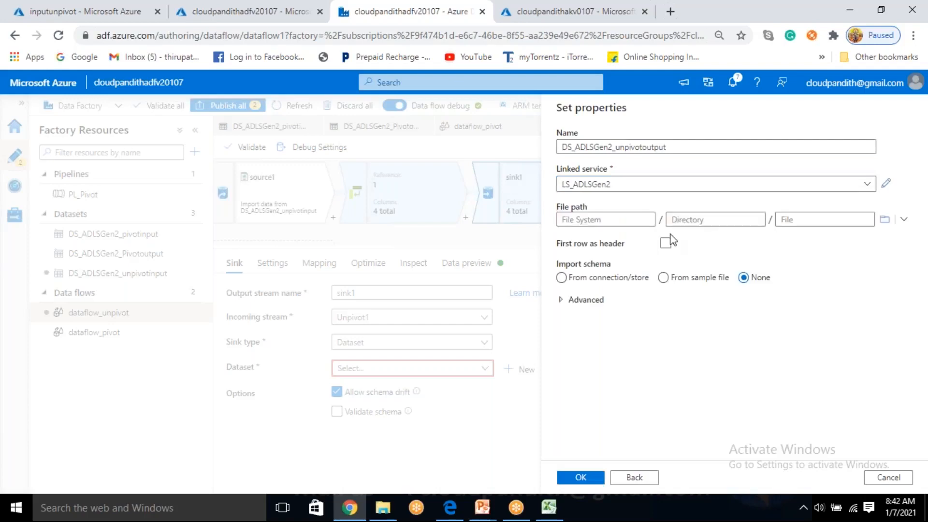
pyautogui.click(666, 244)
# Set the dataset's file path to the unpivotdata folder and create the dataset.
pyautogui.click(885, 224)
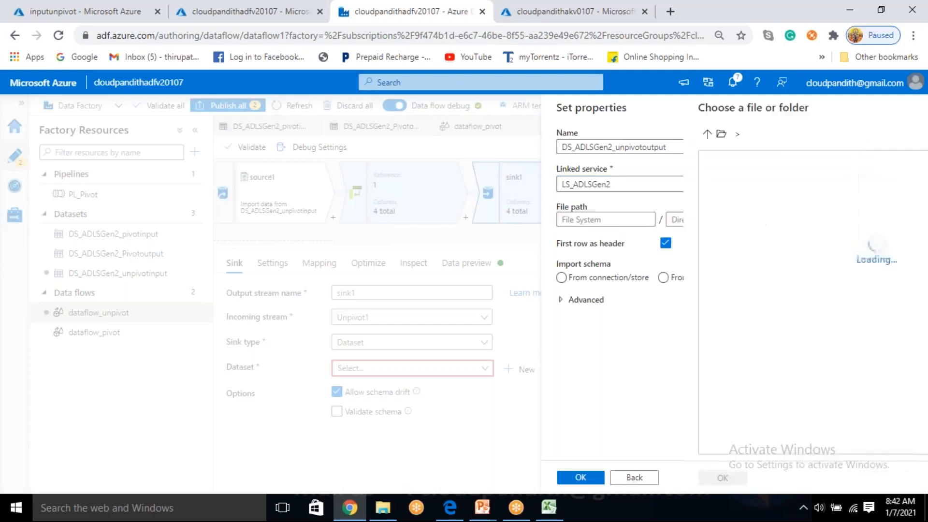
pyautogui.click(633, 229)
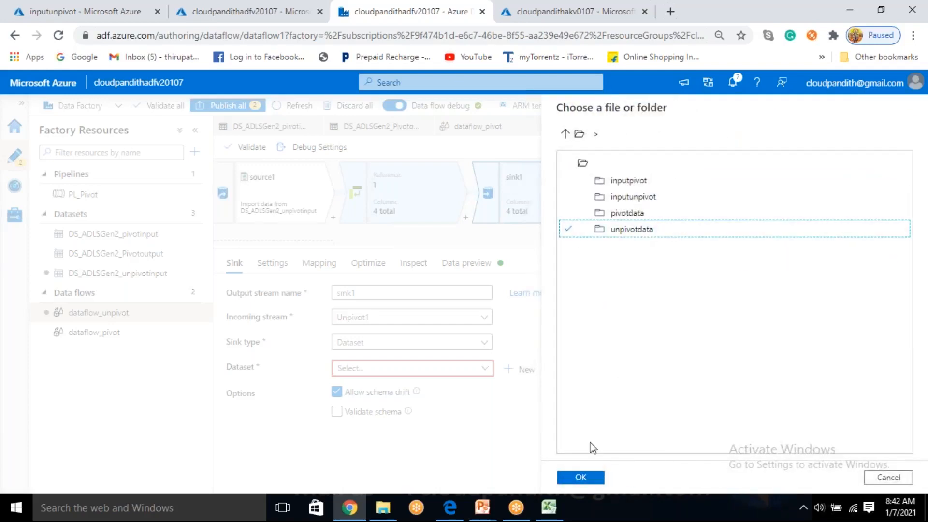
pyautogui.doubleClick(648, 230)
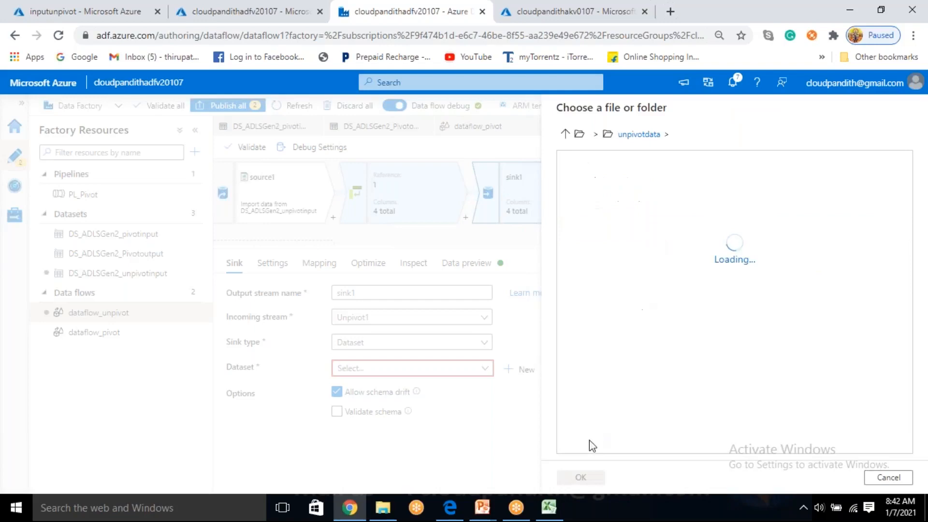
pyautogui.click(578, 480)
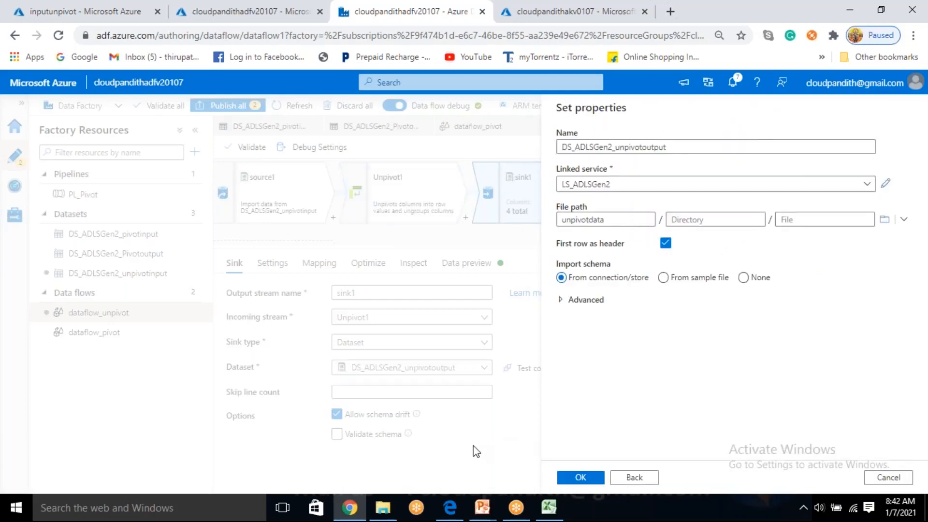
# Configure sink1 to output to a single file named outputpivot.csv.
pyautogui.click(293, 261)
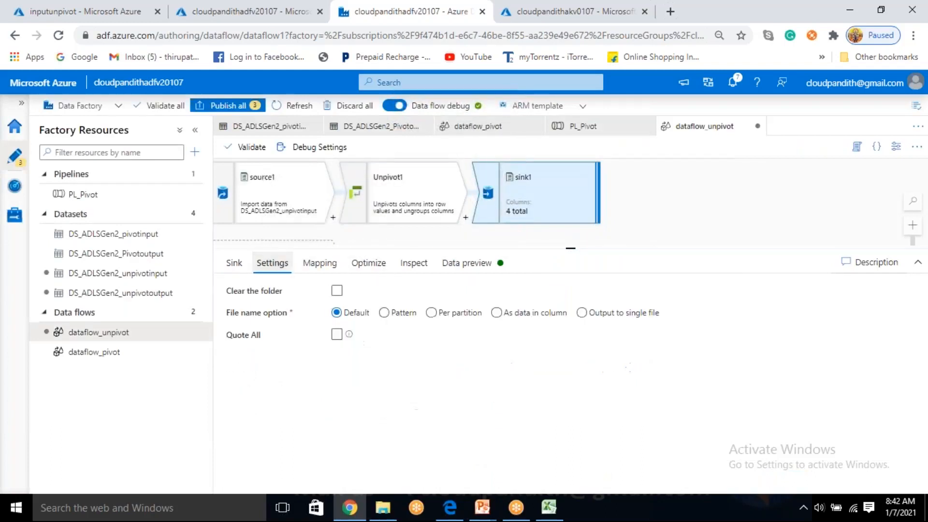
pyautogui.click(582, 312)
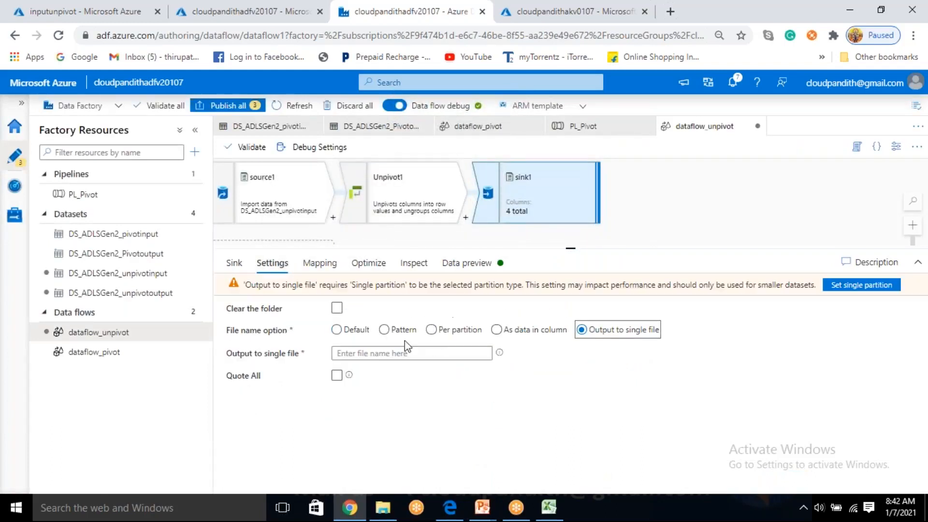
pyautogui.click(376, 354)
pyautogui.write('outputpivot.csv')
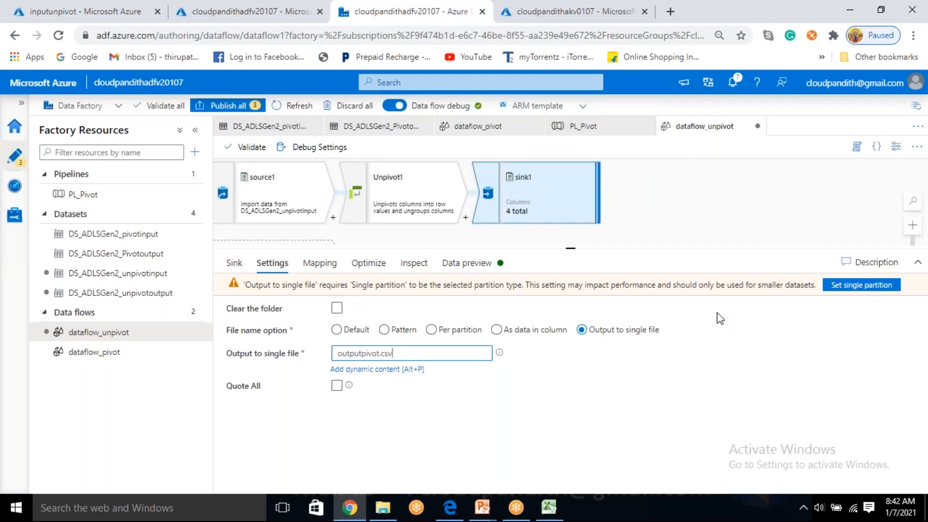
# Set sink1 to single partition and check its partition option.
pyautogui.click(843, 286)
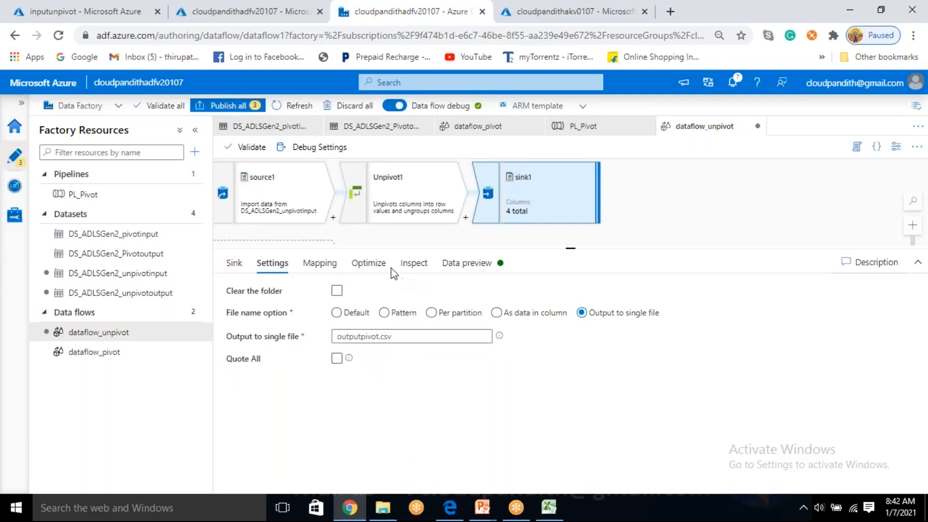
pyautogui.click(369, 263)
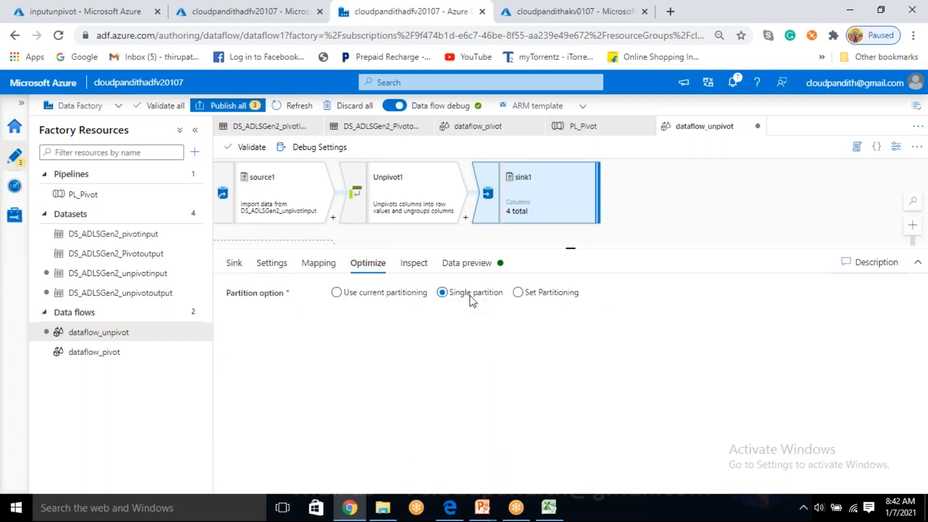
pyautogui.click(195, 152)
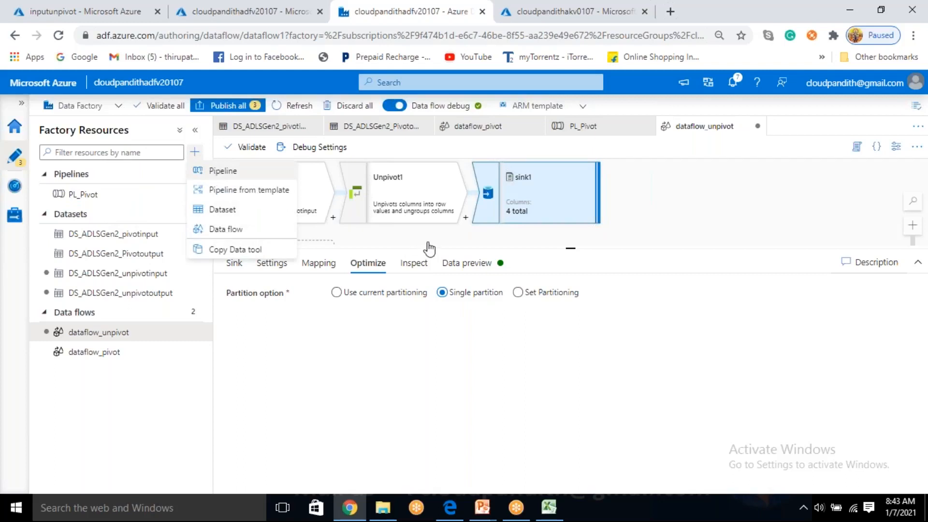
pyautogui.click(222, 170)
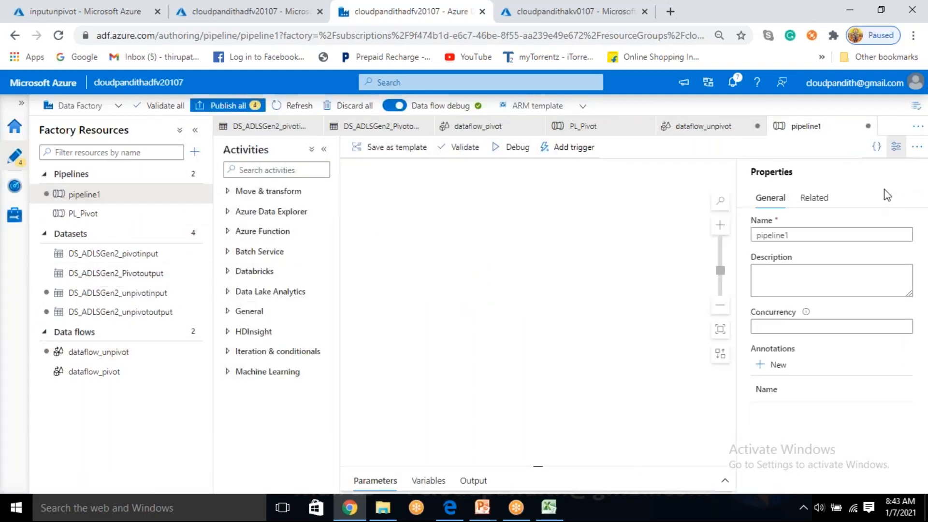
pyautogui.click(897, 153)
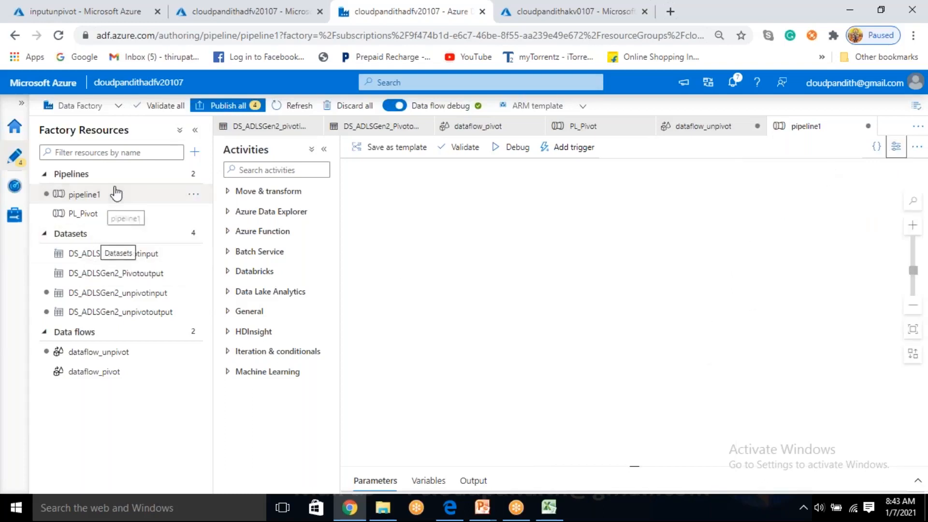
pyautogui.click(193, 195)
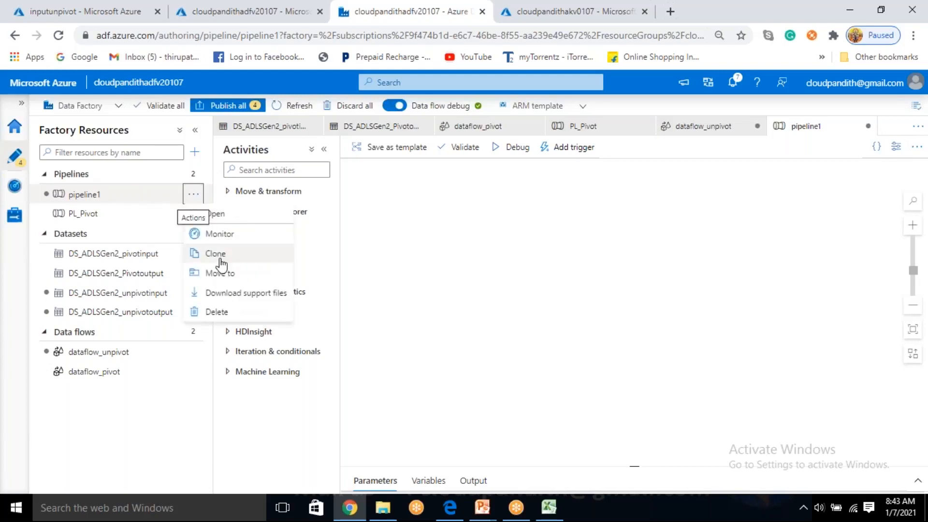
pyautogui.click(217, 312)
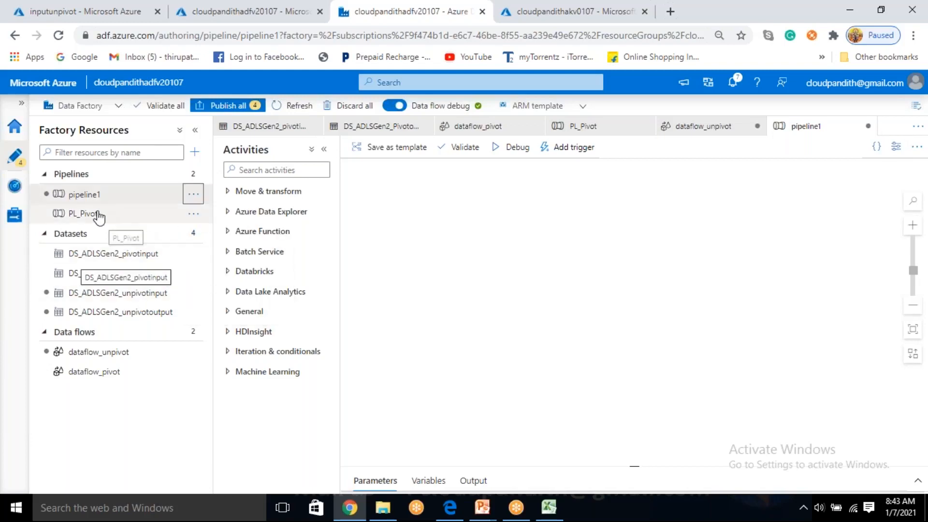
pyautogui.click(387, 341)
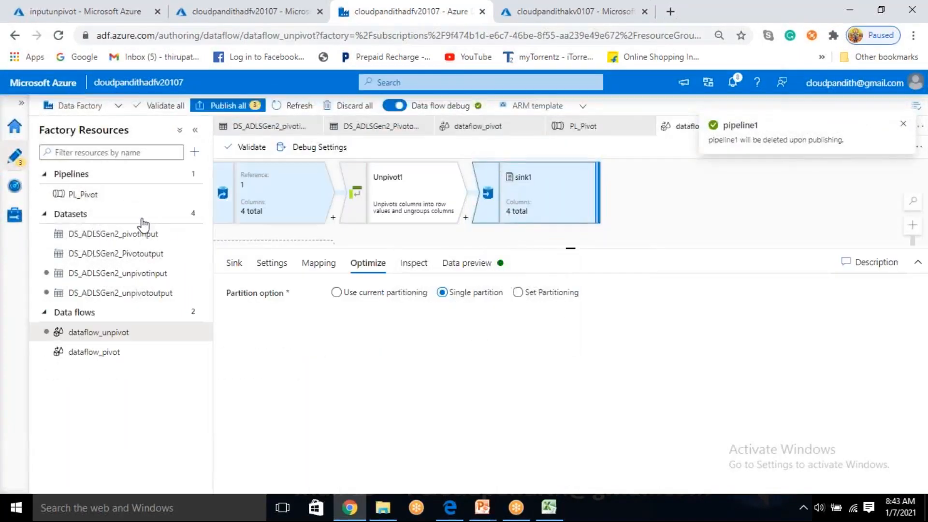
# Add a Data flow activity using the existing dataflow_unpivot to the PL_Pivot pipeline, placing it before dataflow_pivot.
pyautogui.click(127, 194)
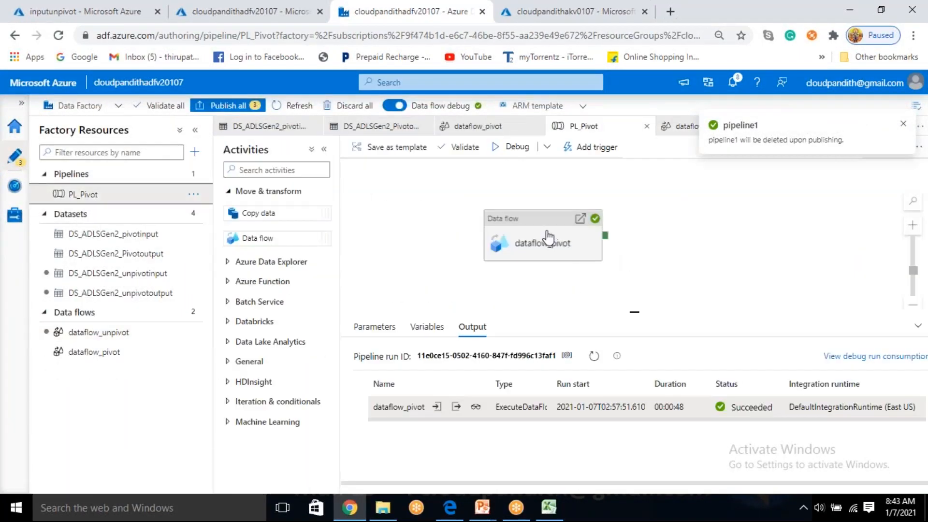
pyautogui.moveTo(548, 236); pyautogui.dragTo(654, 223)
pyautogui.moveTo(289, 237); pyautogui.dragTo(530, 216)
pyautogui.click(590, 179)
pyautogui.click(593, 214)
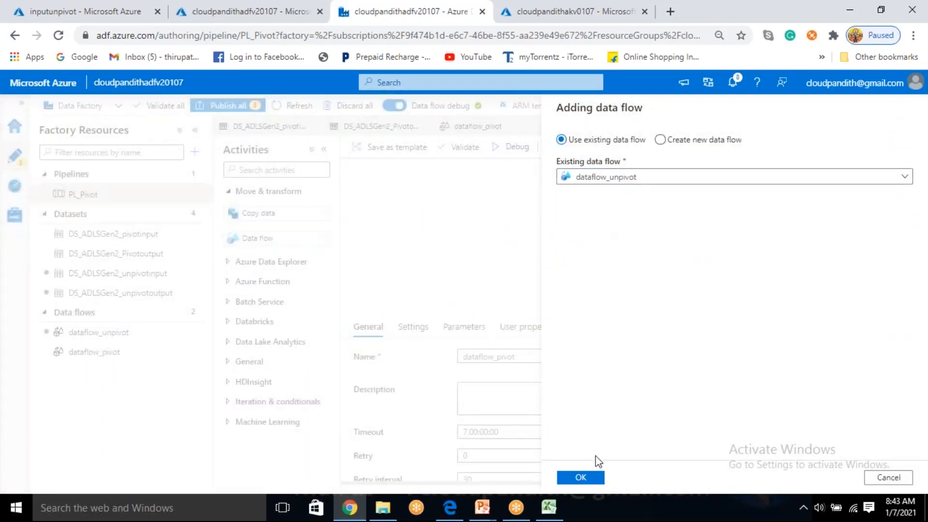
pyautogui.click(580, 478)
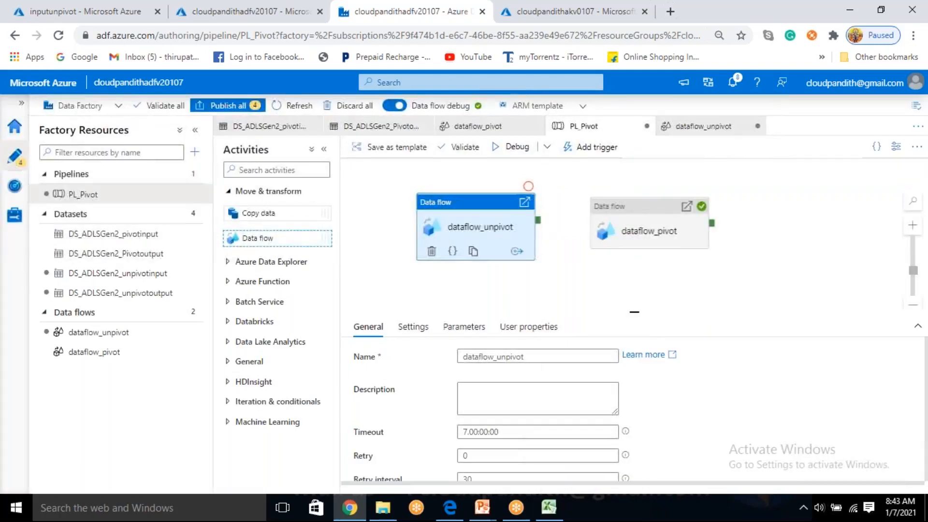
# Connect the dataflow_unpivot activity to dataflow_pivot and set a debug breakpoint on dataflow_unpivot.
pyautogui.moveTo(538, 224); pyautogui.dragTo(628, 224)
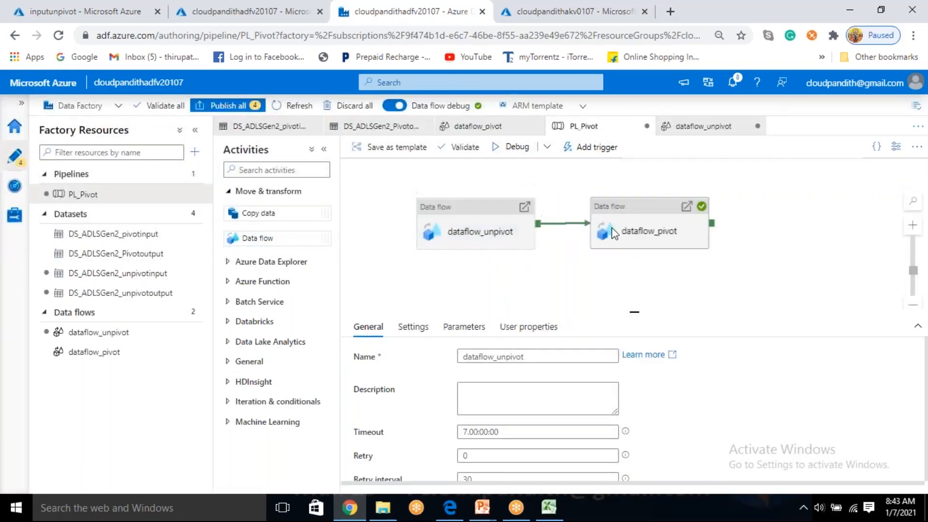
pyautogui.click(511, 217)
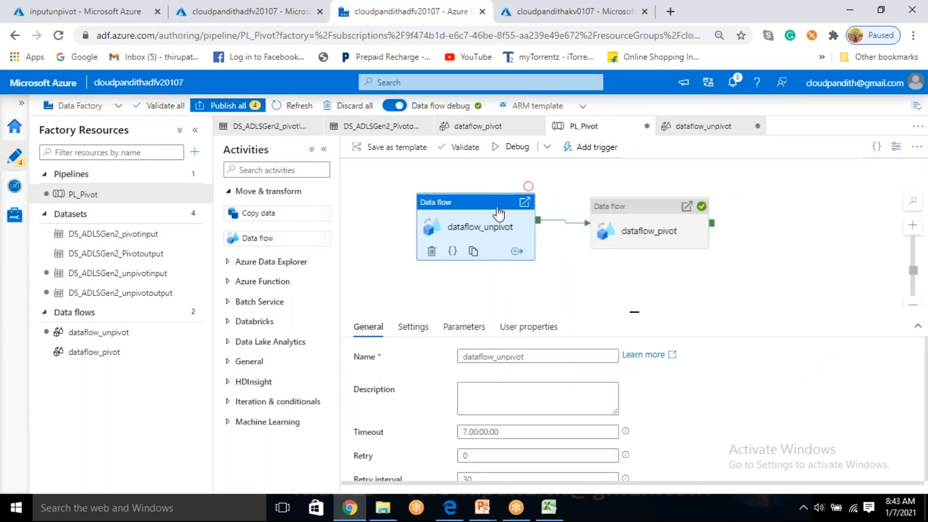
pyautogui.click(529, 186)
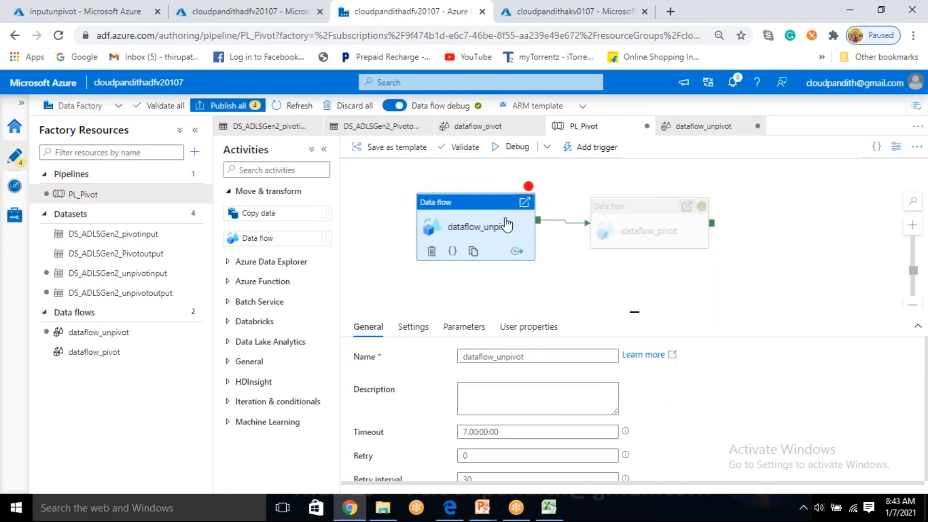
# Debug PL_Pivot up to the breakpoint with the debug cluster and check the dataflow_unpivot run details.
pyautogui.click(512, 146)
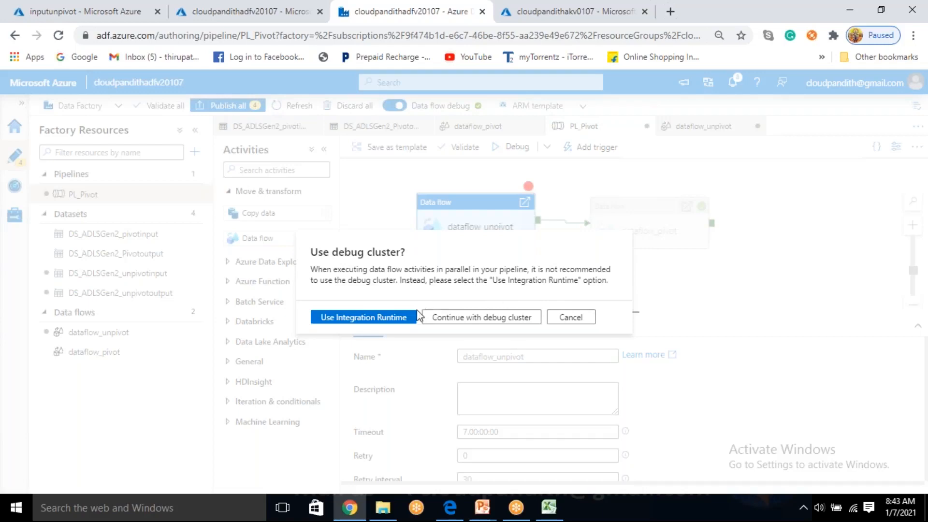
pyautogui.click(495, 324)
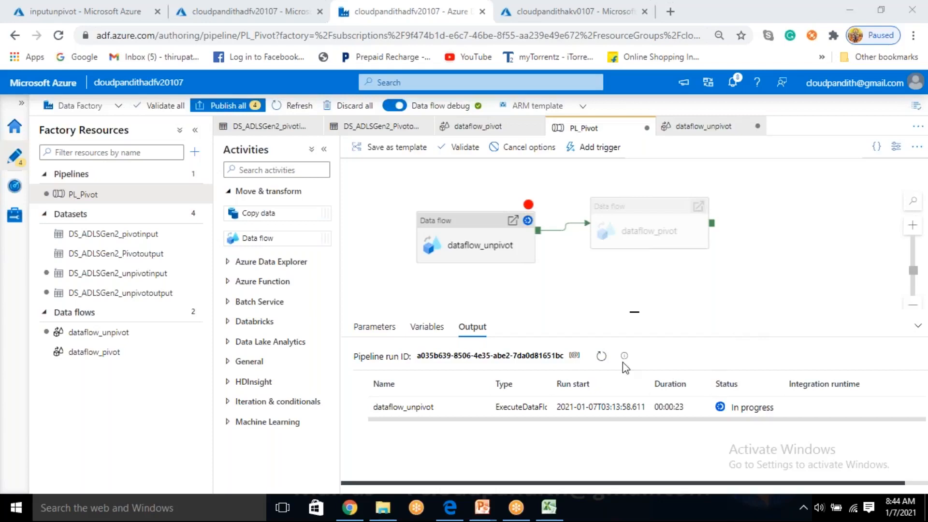
pyautogui.click(599, 357)
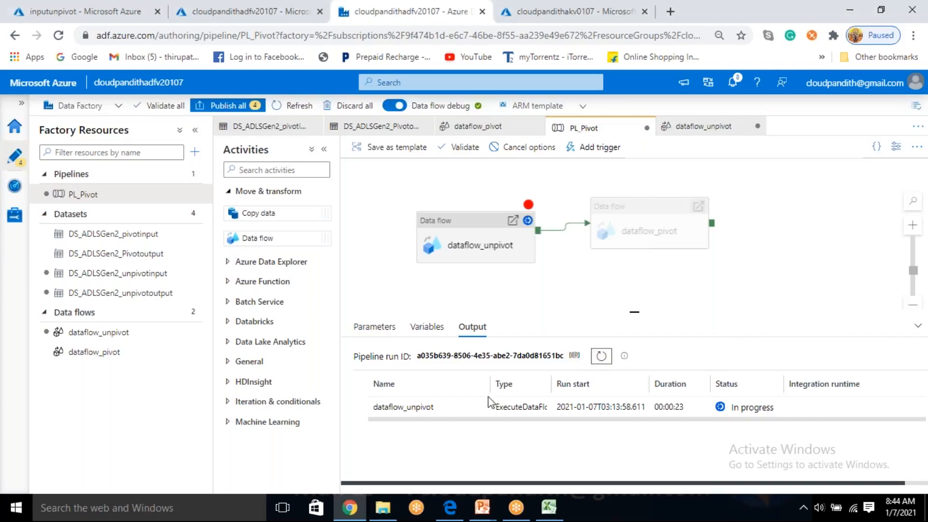
pyautogui.click(476, 411)
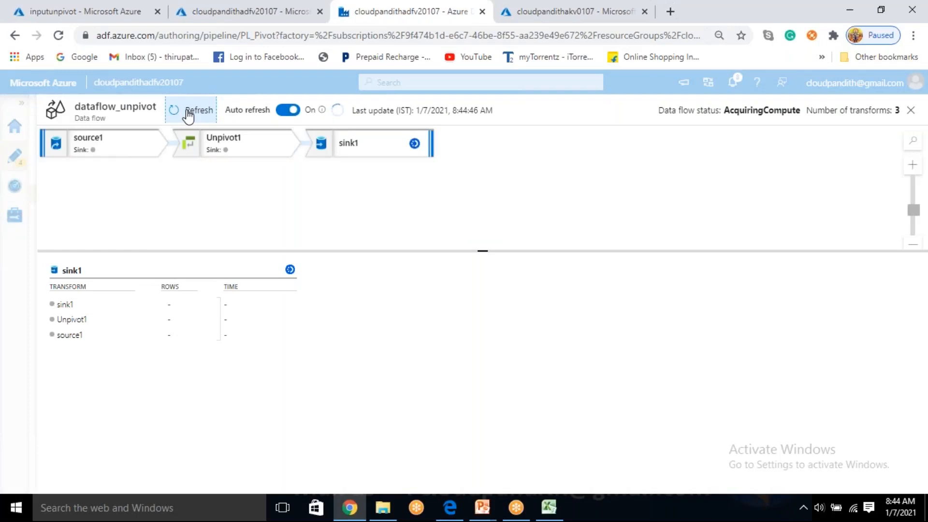
pyautogui.click(911, 112)
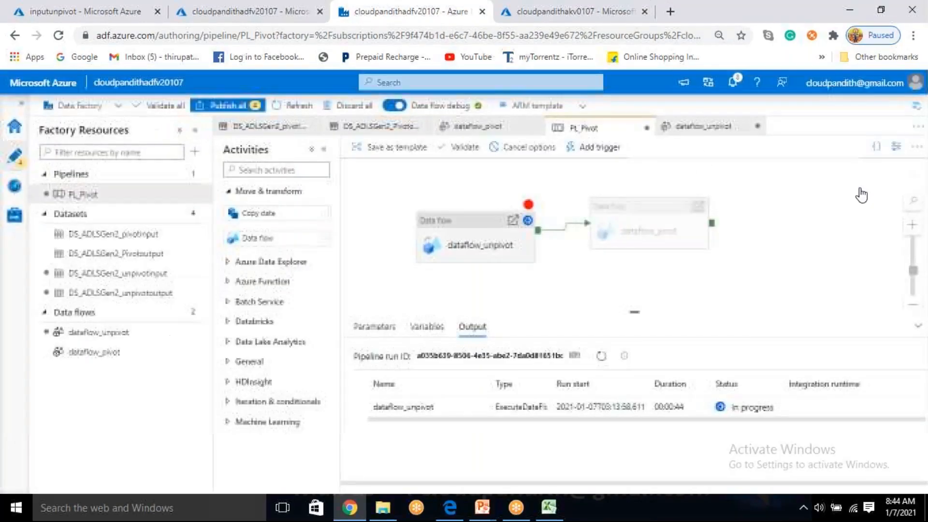
# Repeatedly refresh the debug output and examine the dataflow_unpivot run's status and transformation details.
pyautogui.click(602, 355)
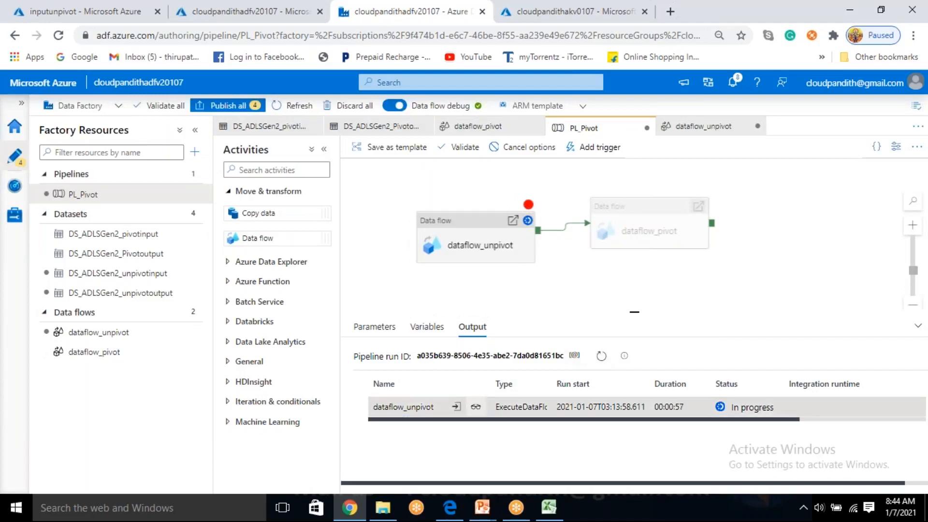
pyautogui.click(482, 414)
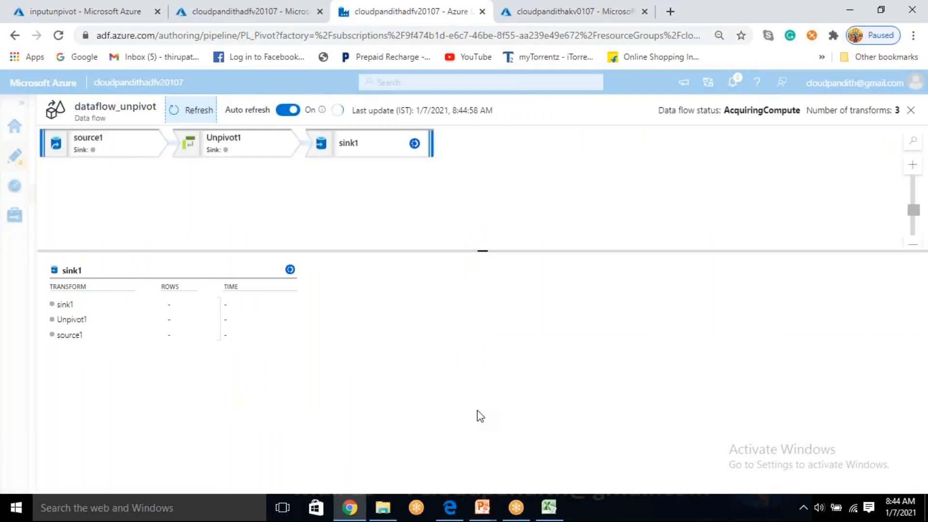
pyautogui.click(911, 113)
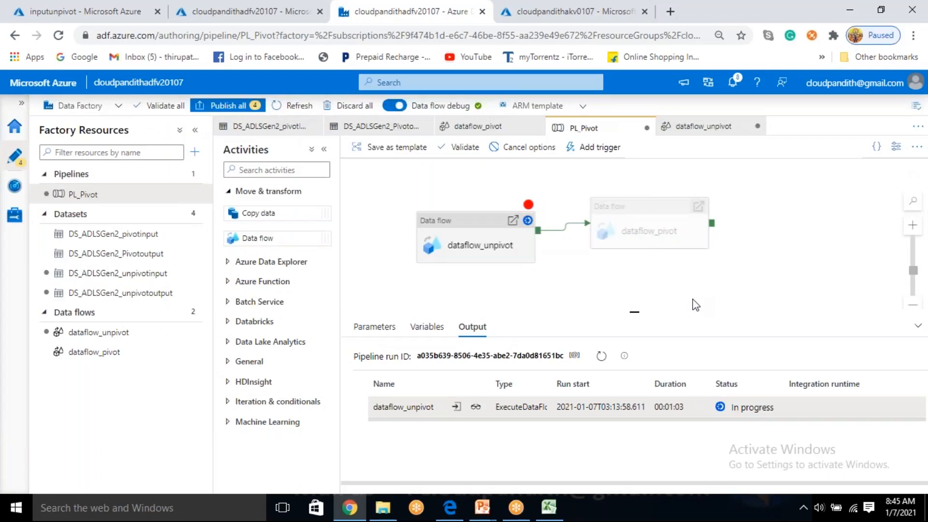
pyautogui.click(601, 357)
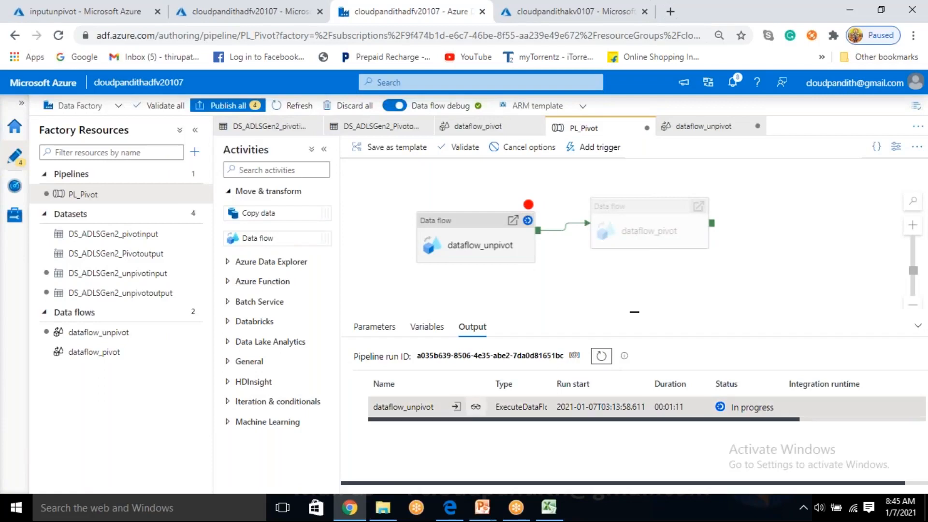
pyautogui.click(475, 409)
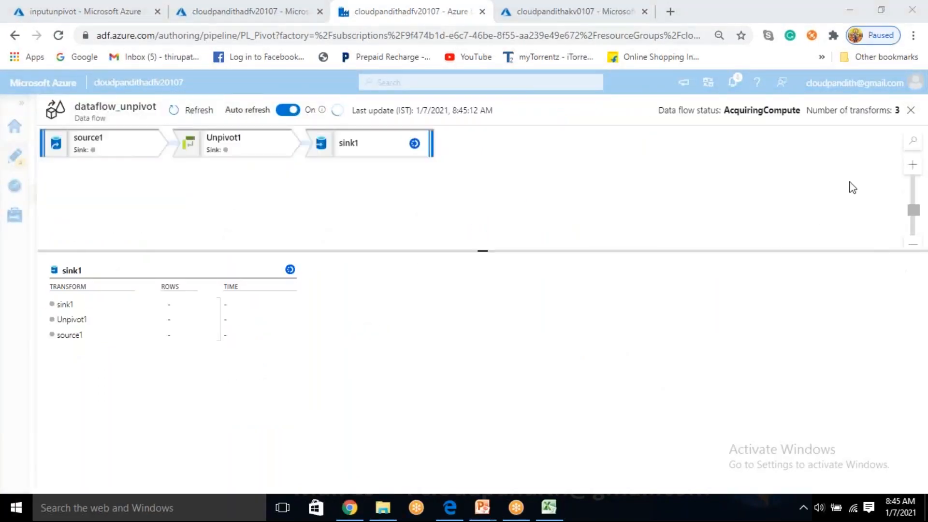
pyautogui.click(910, 110)
pyautogui.click(600, 358)
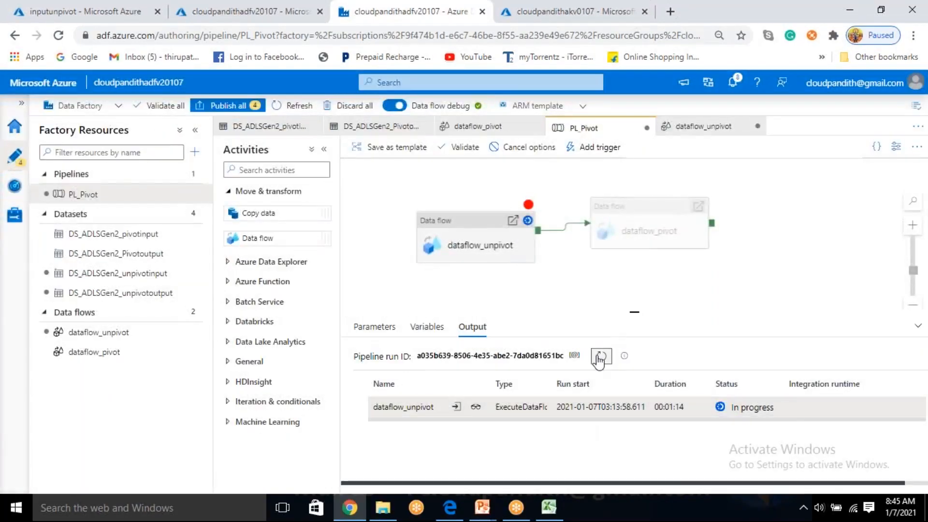
pyautogui.click(600, 358)
pyautogui.click(599, 358)
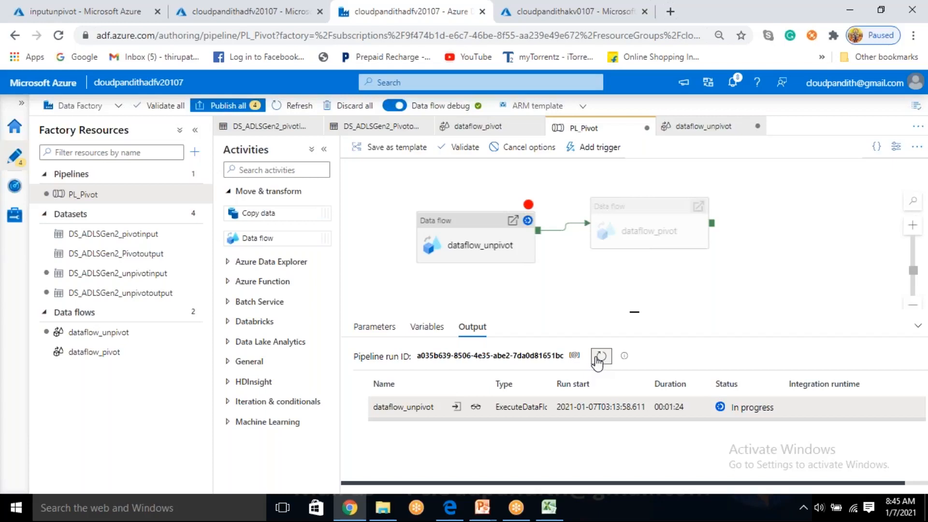
pyautogui.click(476, 408)
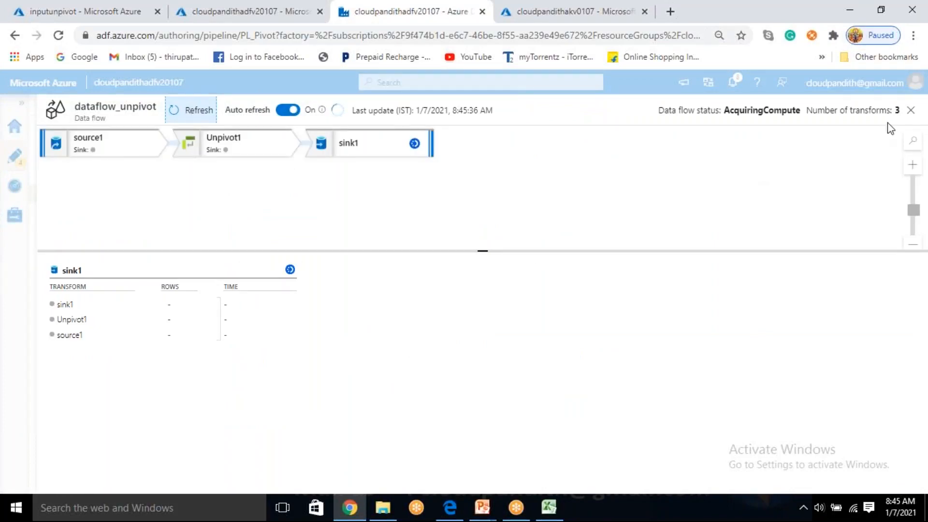
pyautogui.click(911, 111)
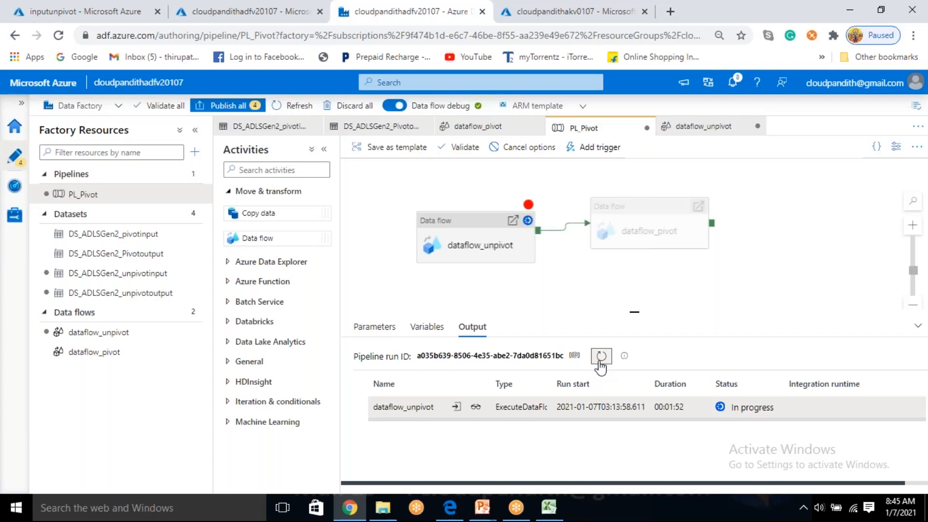
pyautogui.click(601, 366)
pyautogui.click(474, 409)
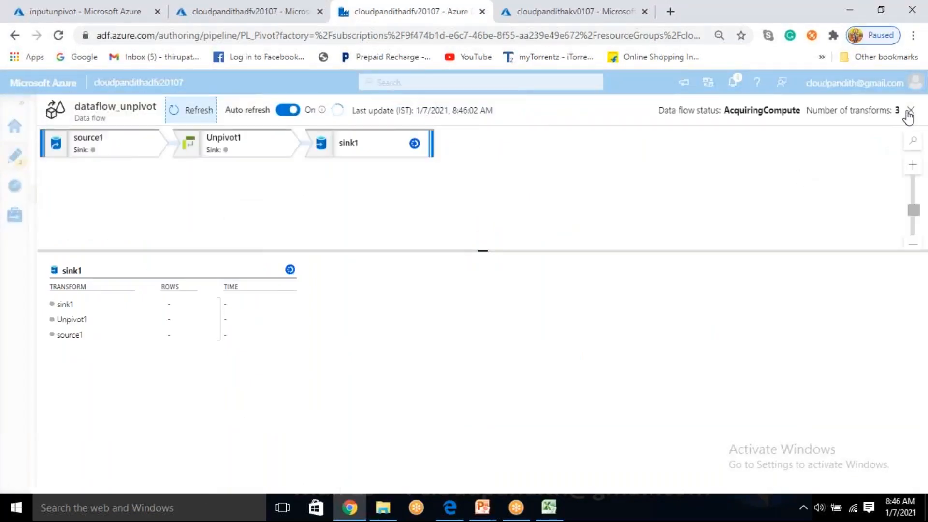
pyautogui.click(909, 110)
# Cancel the running debug of PL_Pivot and restart it with the debug cluster.
pyautogui.click(528, 148)
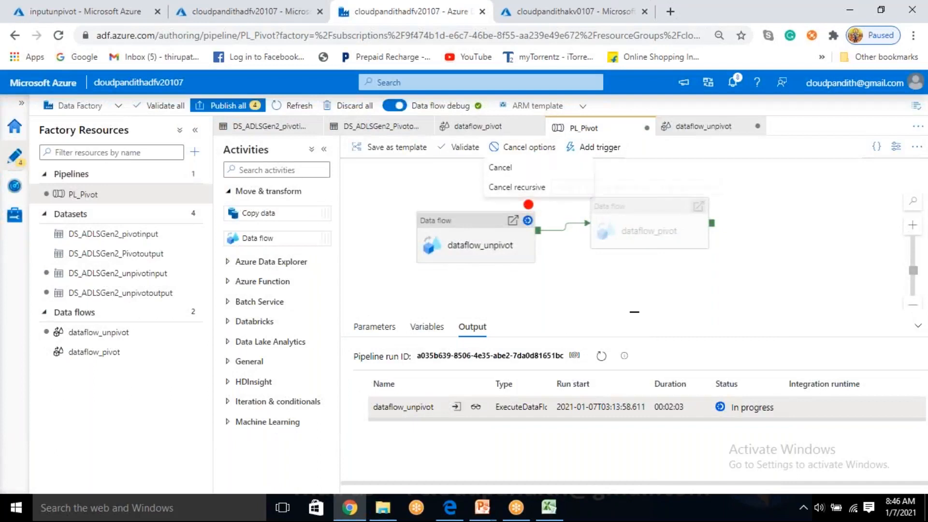
pyautogui.click(521, 175)
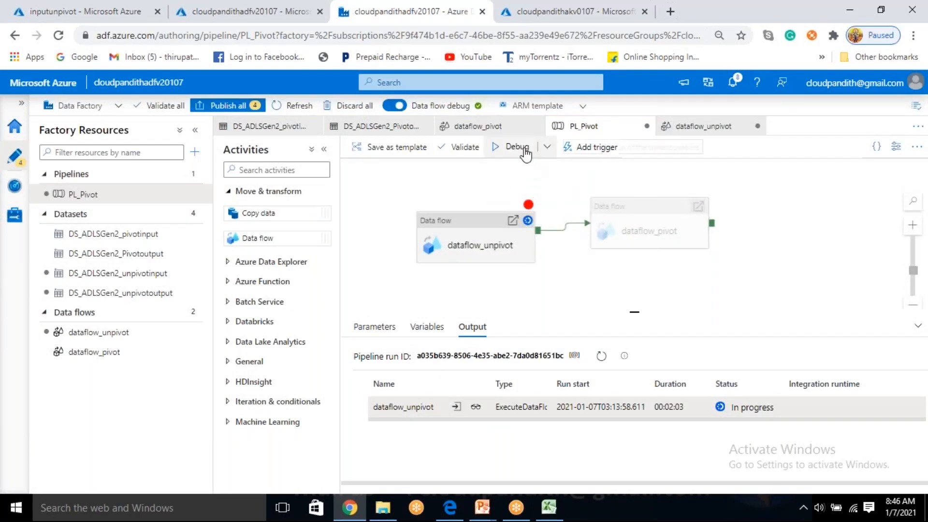
pyautogui.click(525, 150)
pyautogui.click(467, 320)
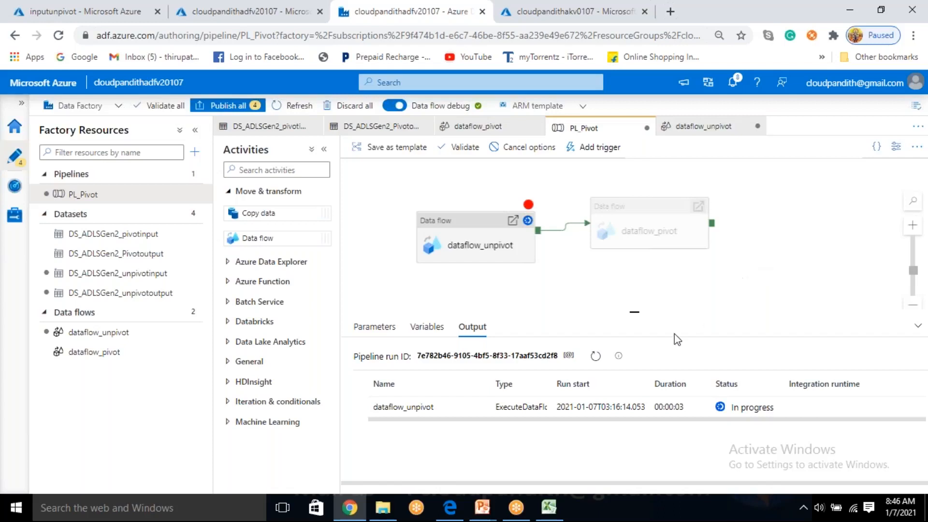
# Refresh the new debug run's status and open the dataflow_unpivot run details.
pyautogui.click(597, 356)
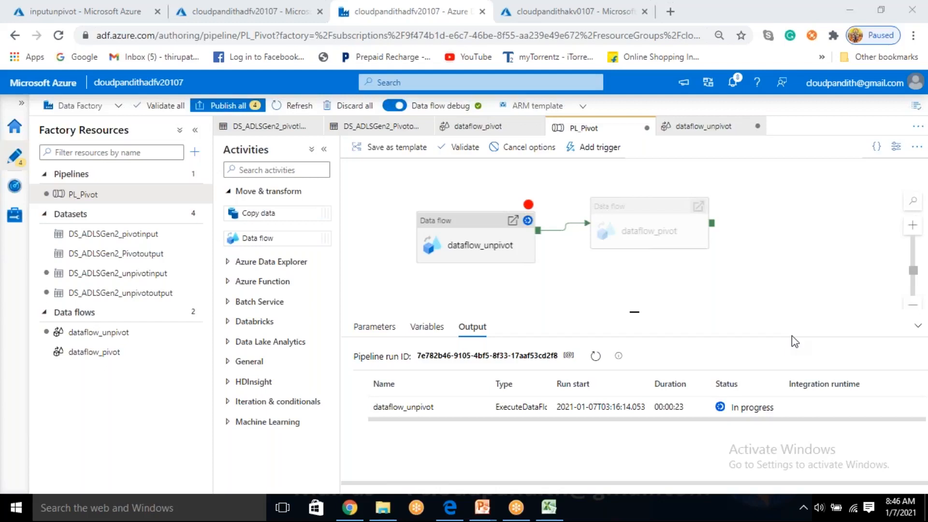
pyautogui.click(596, 356)
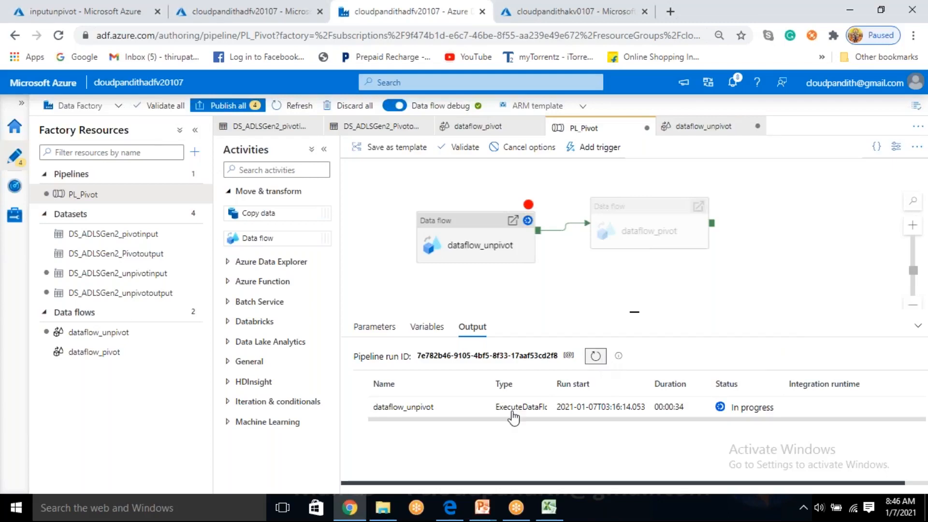
pyautogui.click(481, 408)
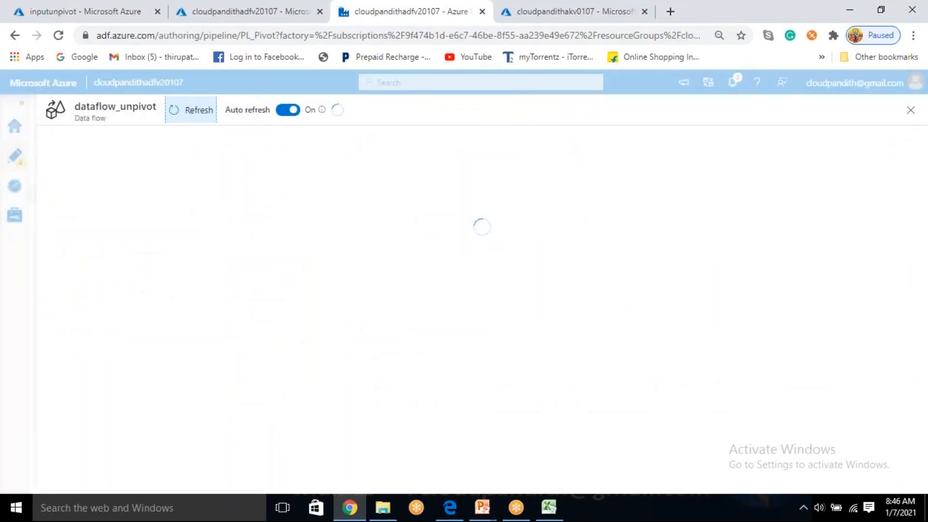
# Refresh the PL_Pivot debug output and check the dataflow_unpivot run details again.
pyautogui.click(910, 112)
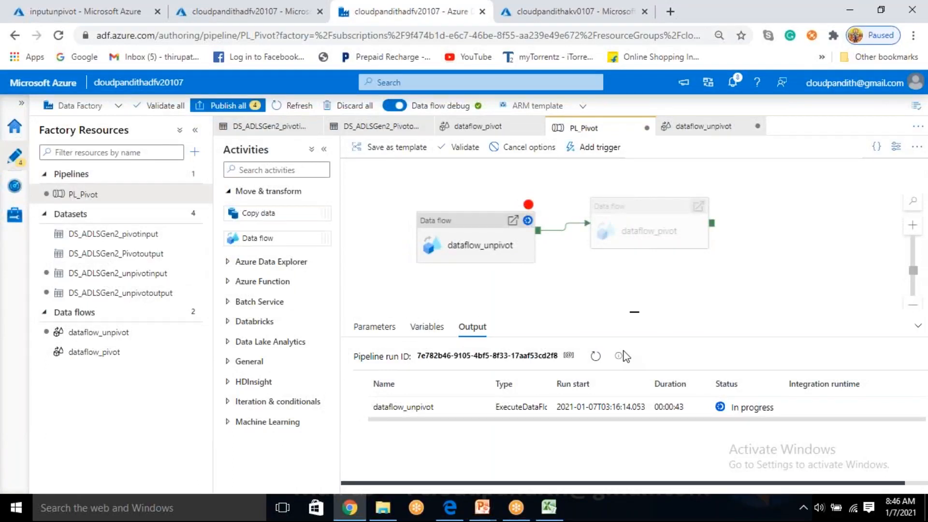
pyautogui.click(599, 363)
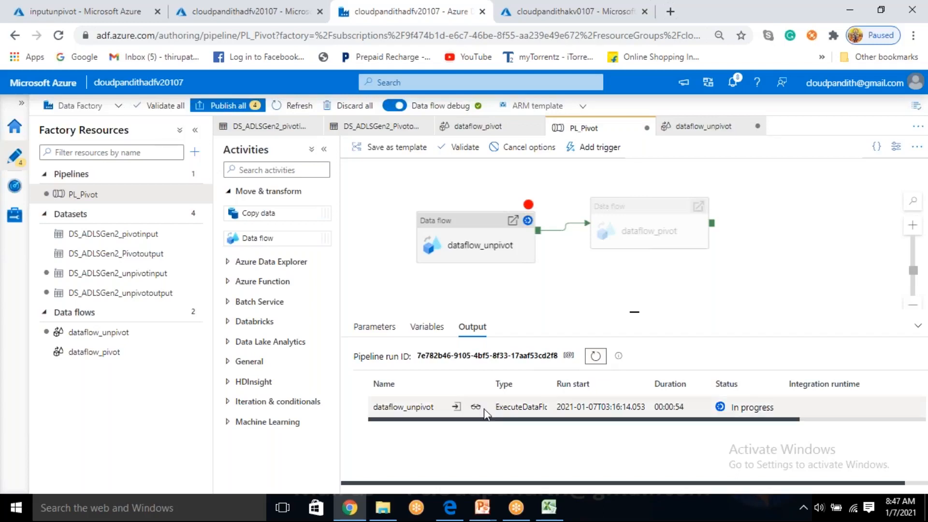
pyautogui.click(476, 409)
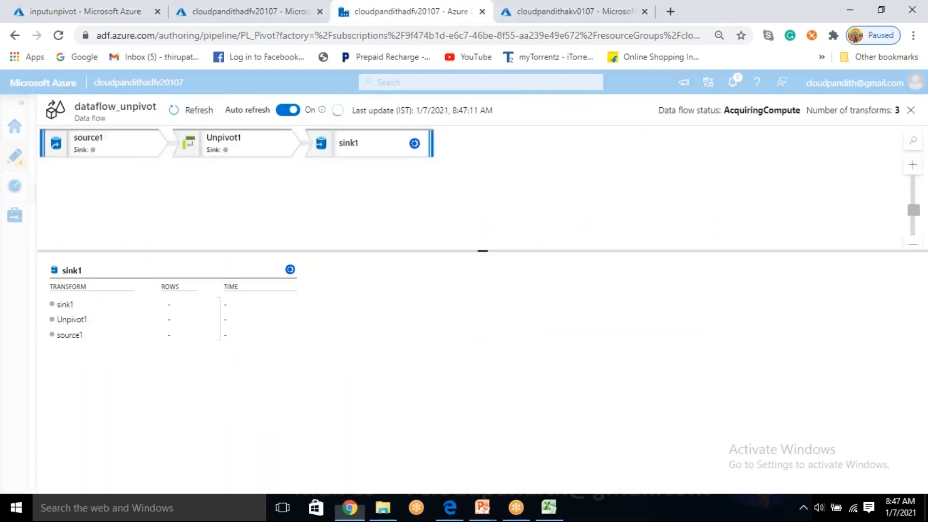
pyautogui.click(911, 110)
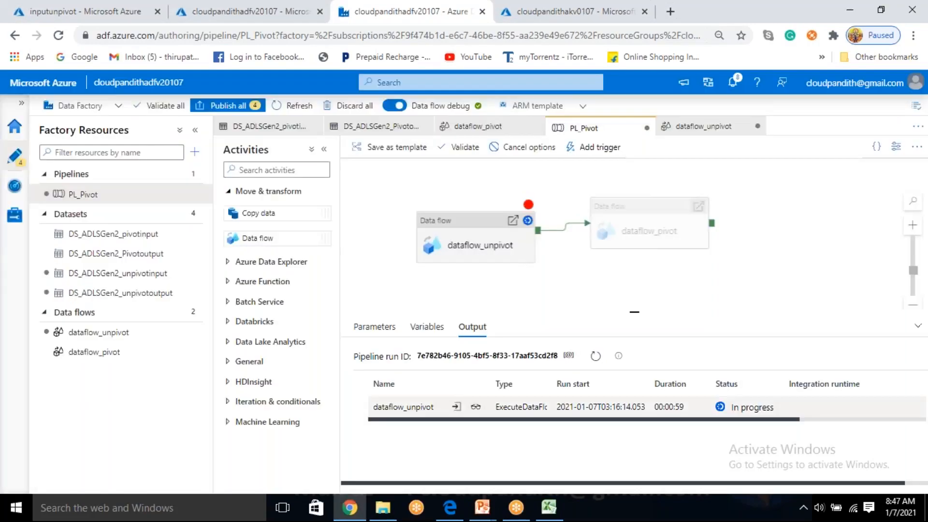
# Create a new, separate pipeline with its default name and hide its properties.
pyautogui.click(480, 244)
pyautogui.rightClick(481, 244)
pyautogui.click(195, 152)
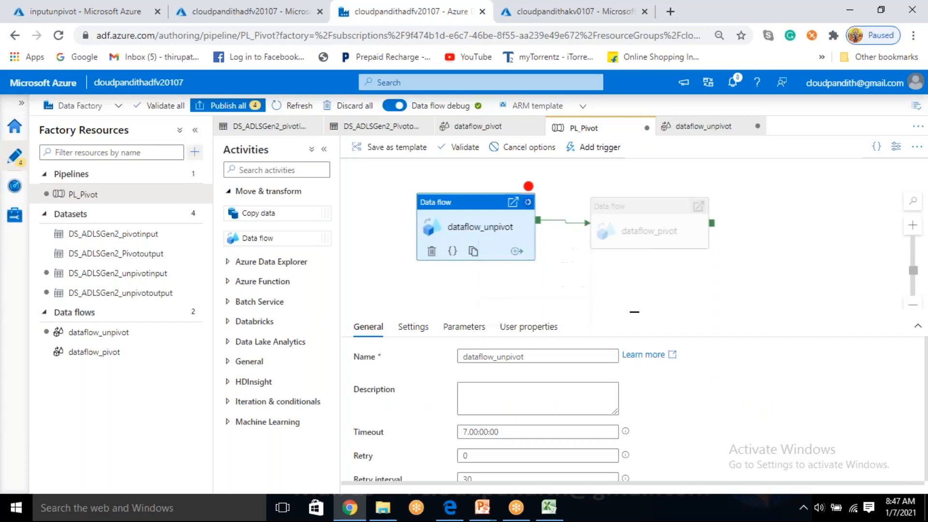
pyautogui.click(195, 151)
pyautogui.click(216, 173)
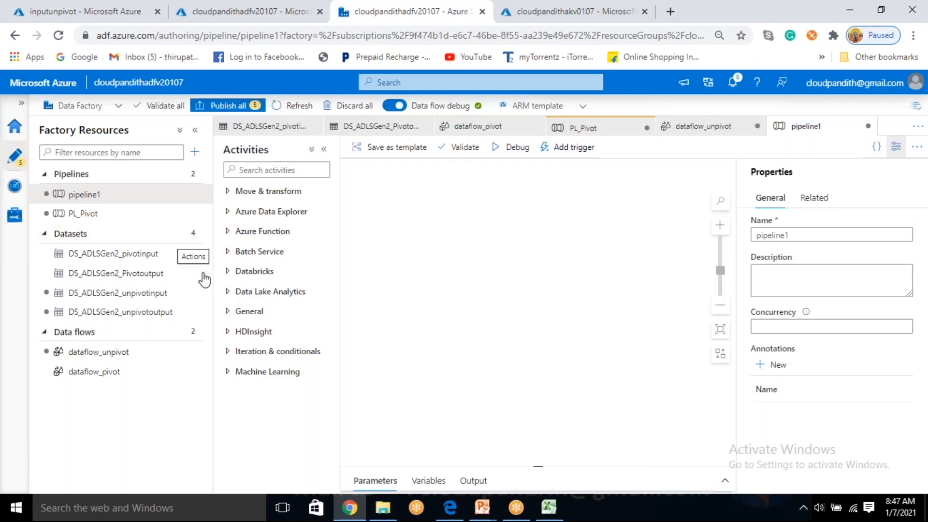
pyautogui.moveTo(814, 237); pyautogui.dragTo(755, 233)
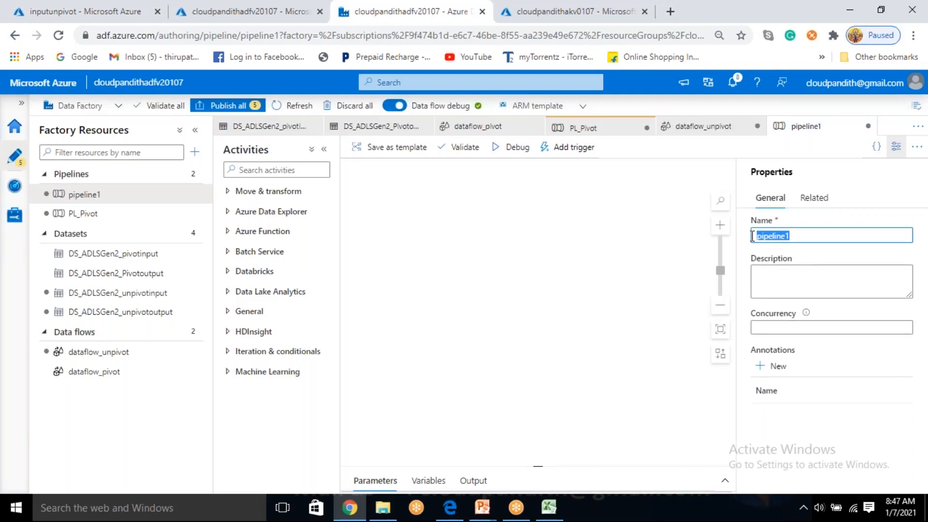
pyautogui.click(893, 148)
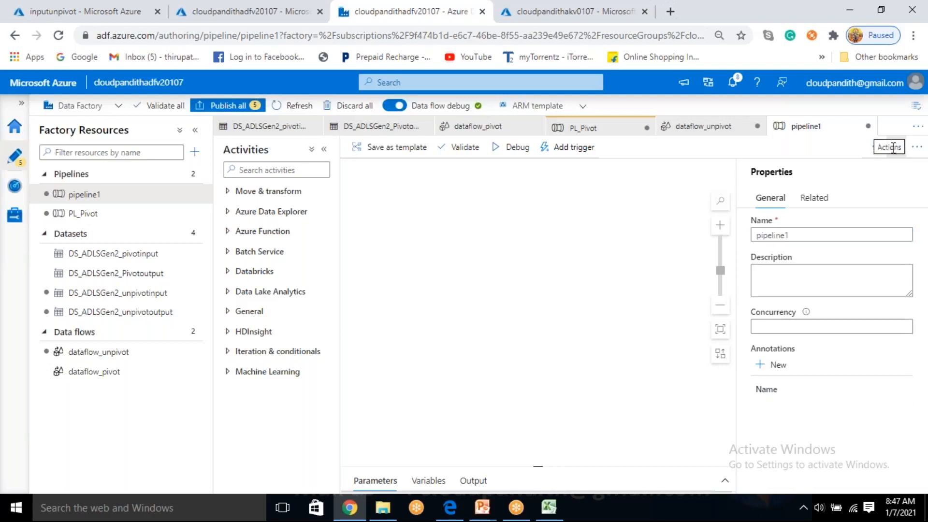
pyautogui.click(893, 148)
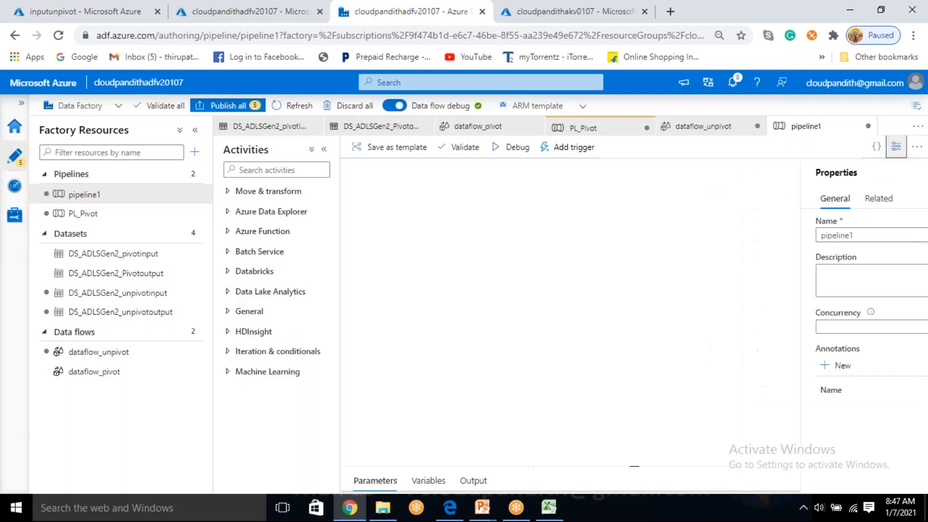
# Add a Data flow activity using the existing dataflow_unpivot to the new pipeline and start debugging it.
pyautogui.click(254, 194)
pyautogui.moveTo(552, 243); pyautogui.dragTo(553, 242)
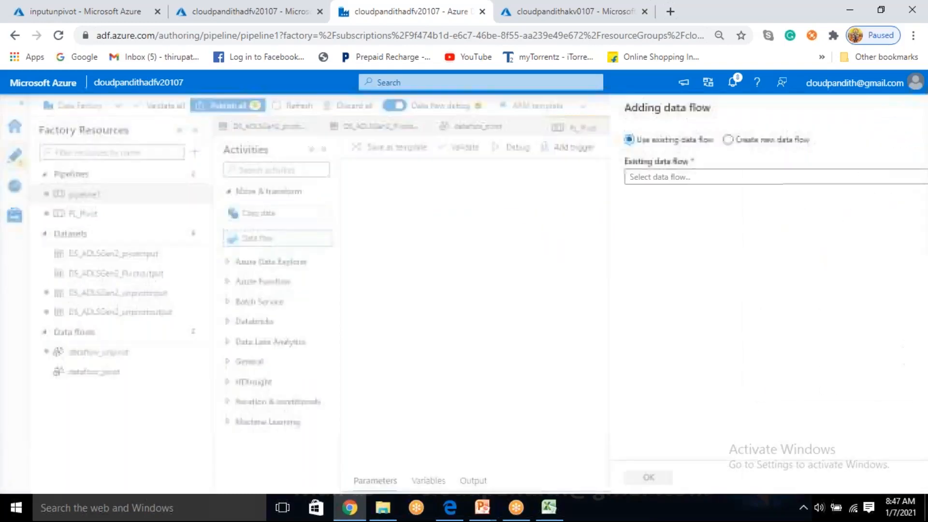
pyautogui.click(594, 177)
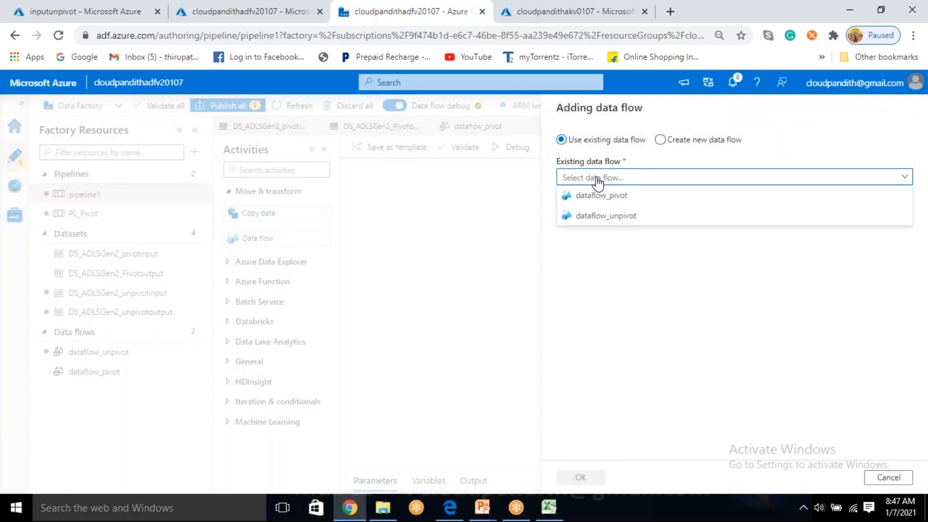
pyautogui.click(600, 215)
pyautogui.click(580, 478)
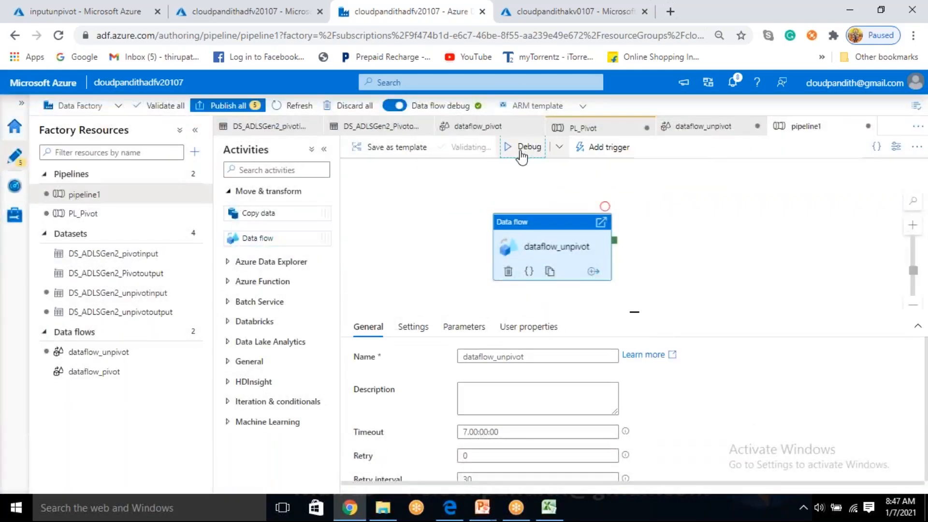
pyautogui.click(518, 148)
# Check the dataflow_unpivot run in PL_Pivot and cancel that debug run recursively.
pyautogui.click(94, 217)
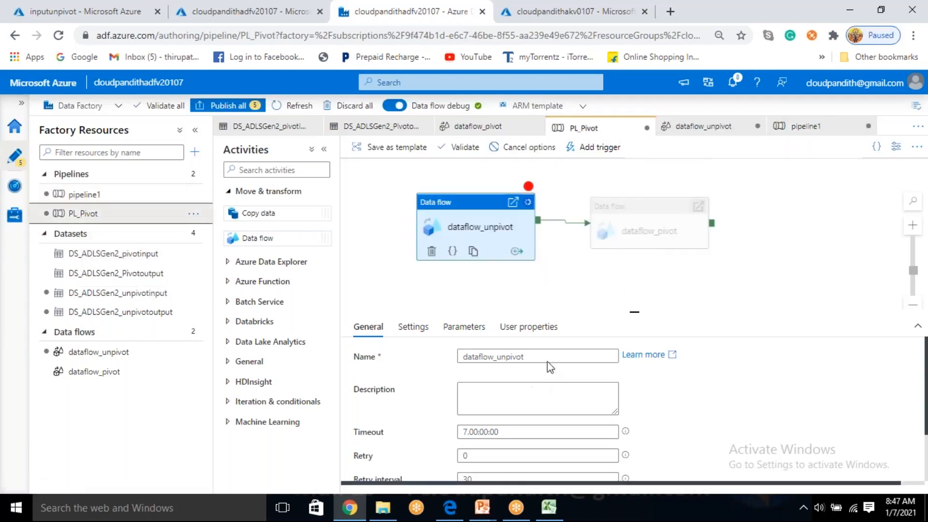
pyautogui.click(555, 275)
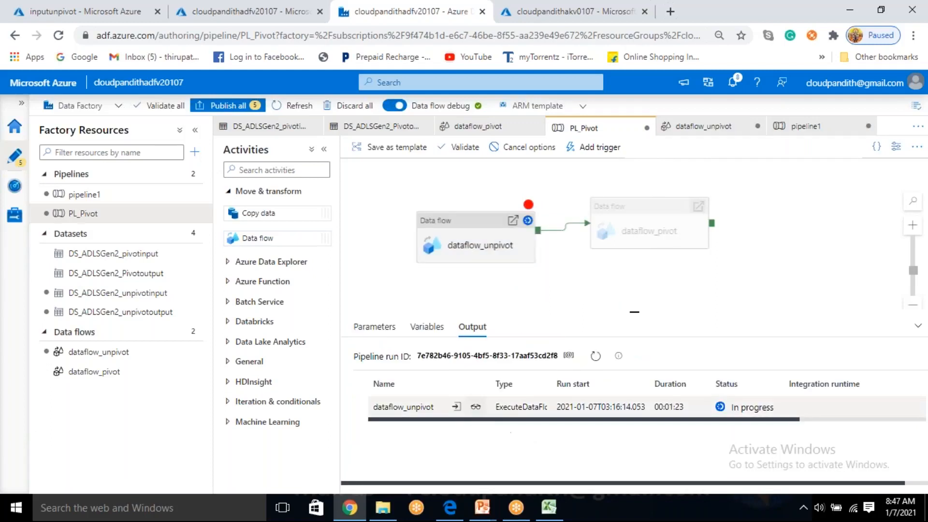
pyautogui.click(477, 405)
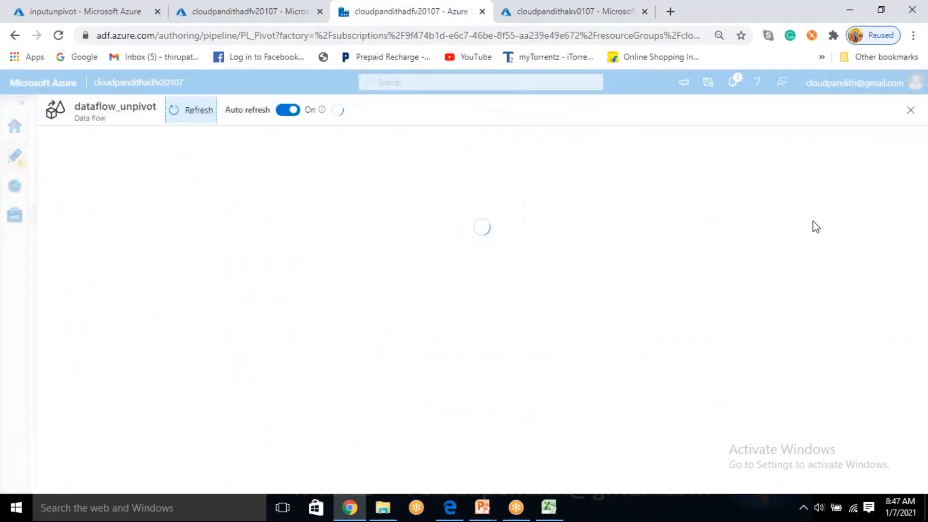
pyautogui.click(910, 110)
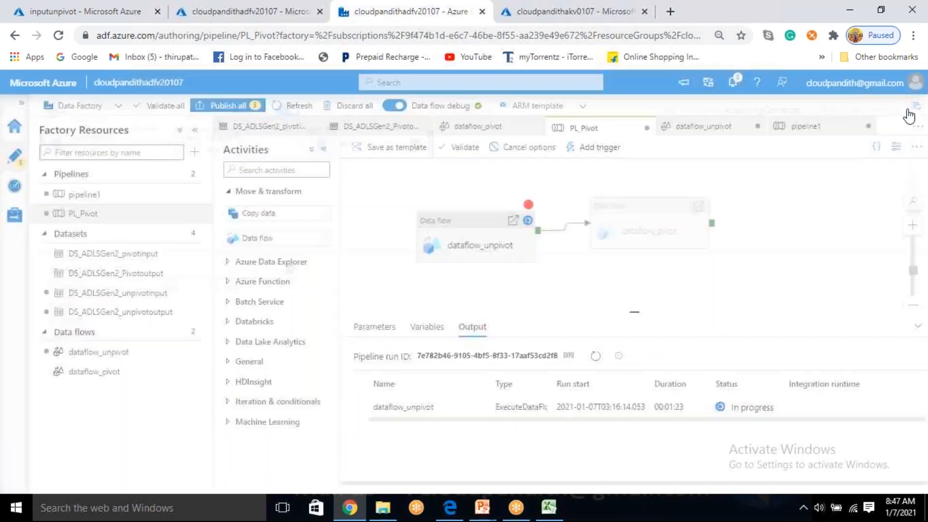
pyautogui.click(534, 162)
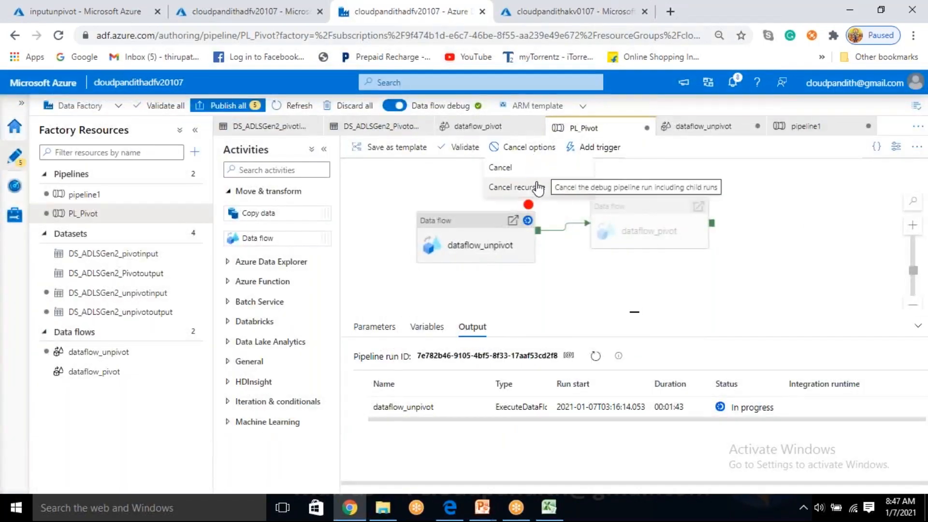
pyautogui.click(528, 188)
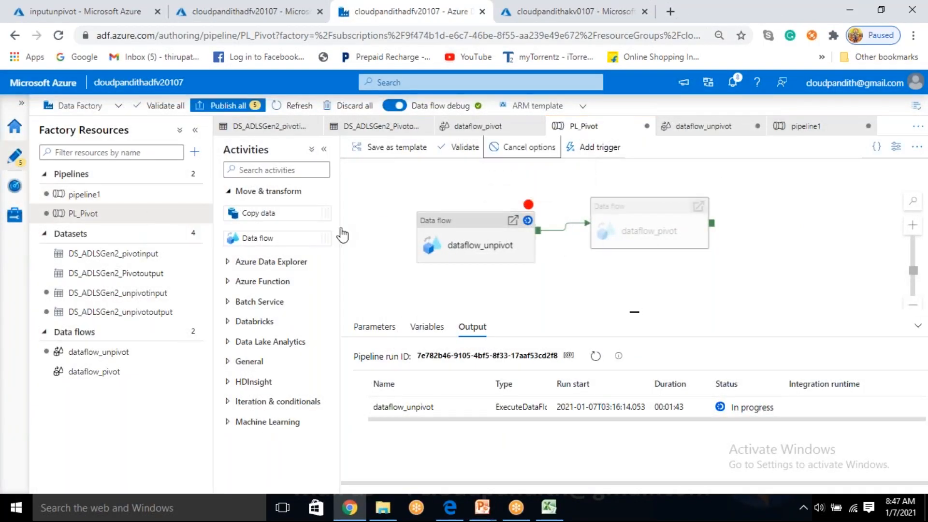
# Return to pipeline1, refresh its debug output and check the dataflow_unpivot run details.
pyautogui.click(127, 200)
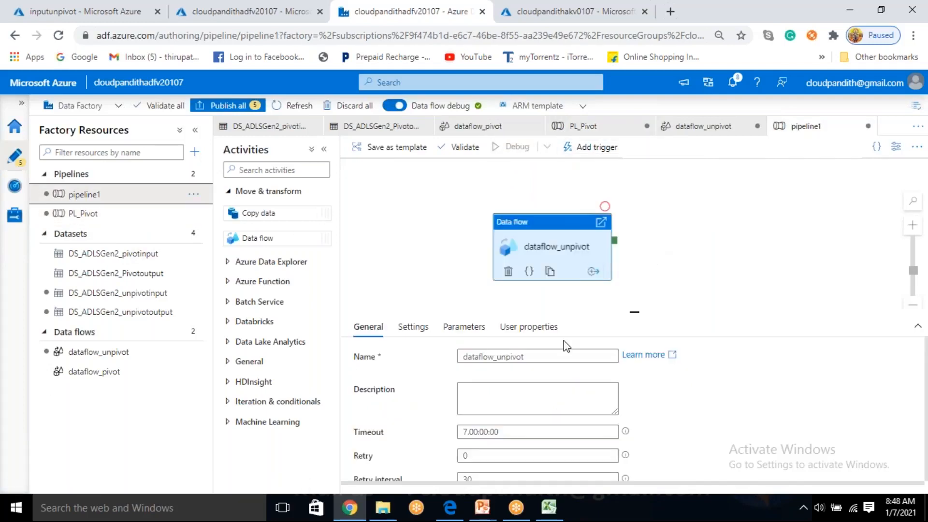
pyautogui.click(698, 250)
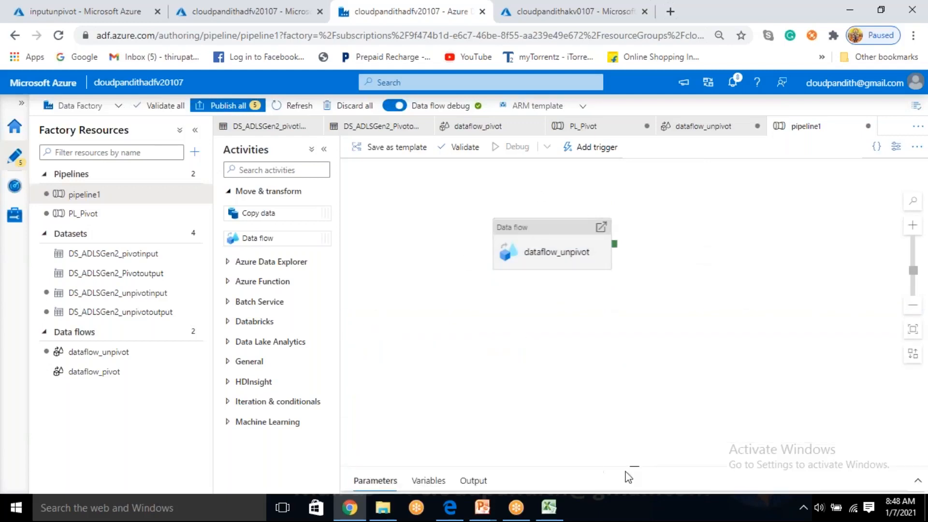
pyautogui.moveTo(634, 466); pyautogui.dragTo(634, 318)
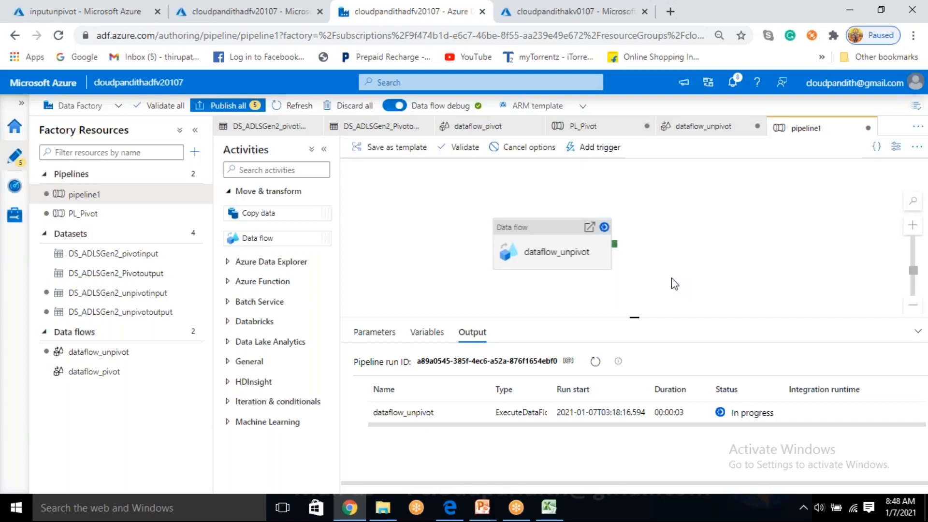
pyautogui.click(594, 363)
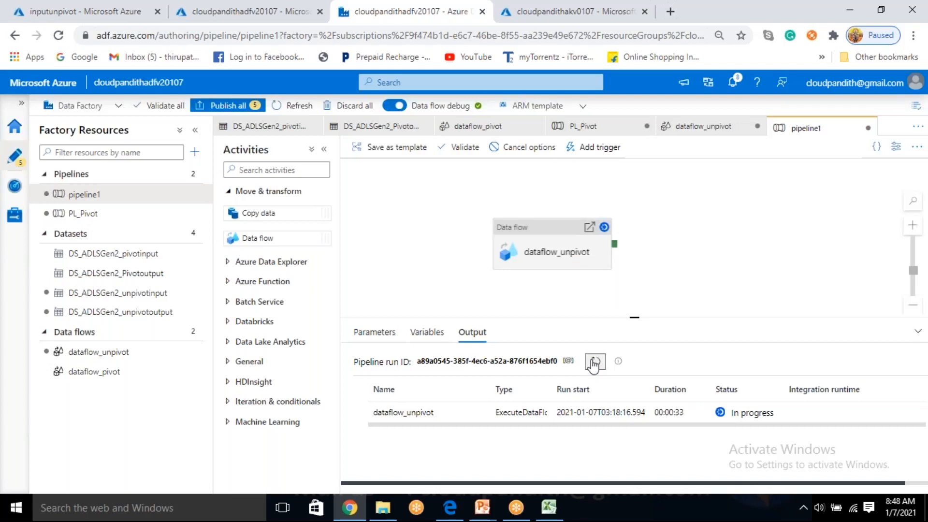
pyautogui.click(477, 414)
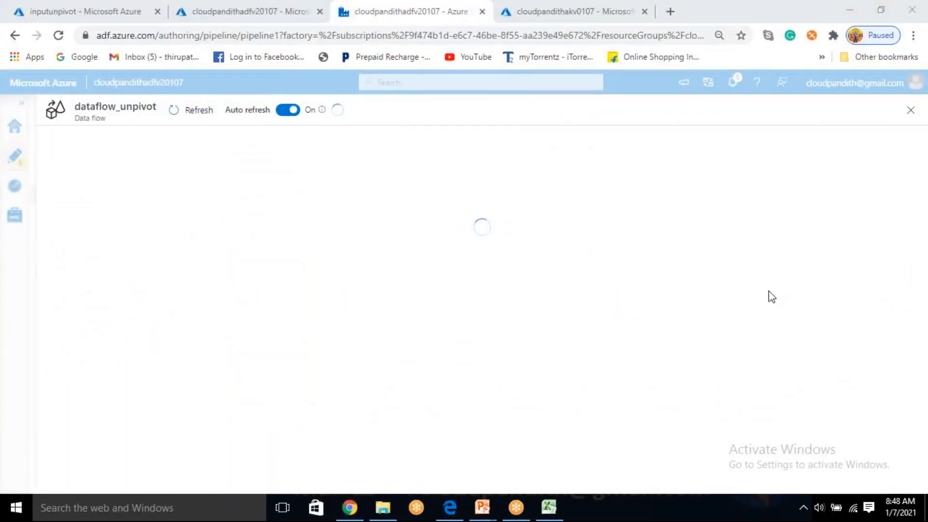
pyautogui.click(910, 111)
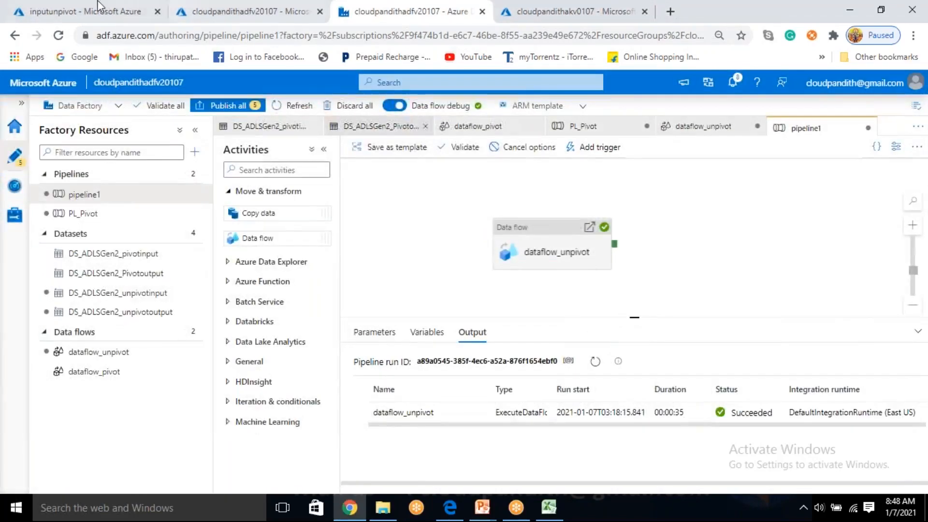
# Open outputpivot.csv from the unpivotdata container of cloudpandithadlstorev2 and examine its contents.
pyautogui.click(98, 7)
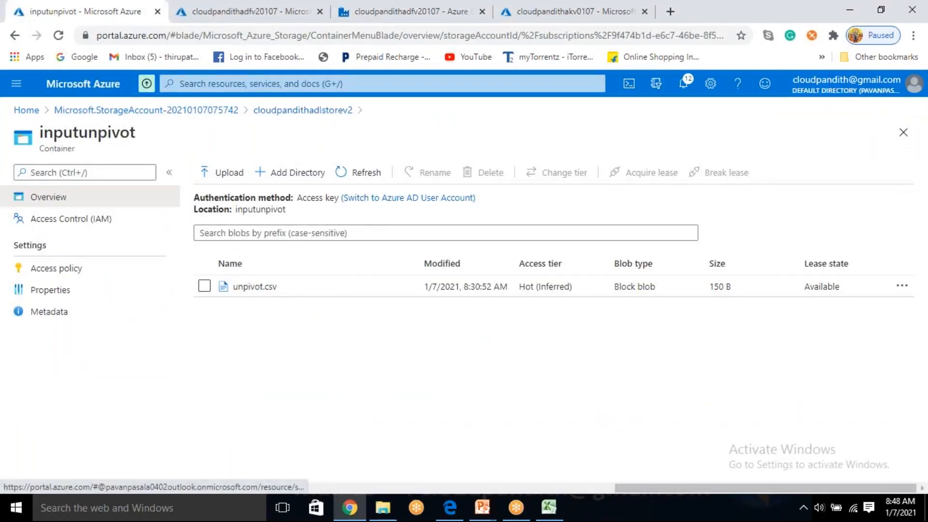
pyautogui.click(310, 111)
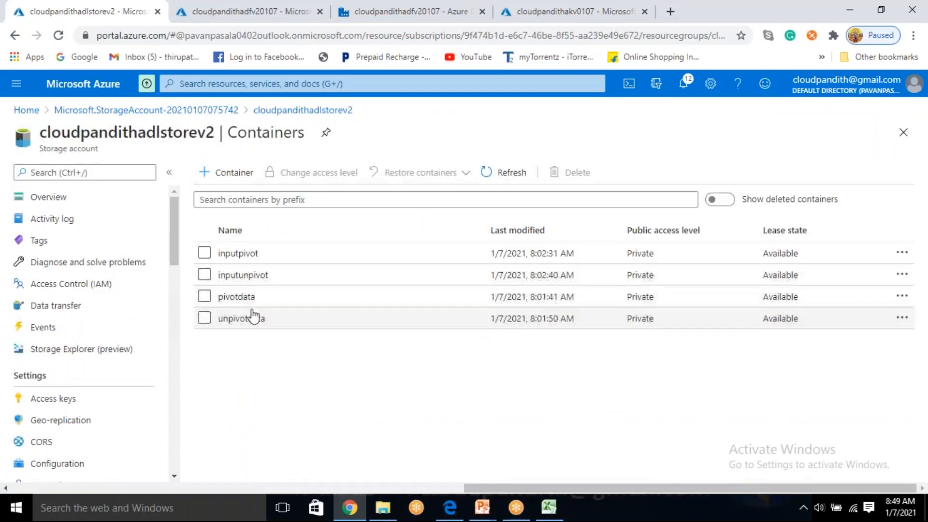
pyautogui.click(251, 319)
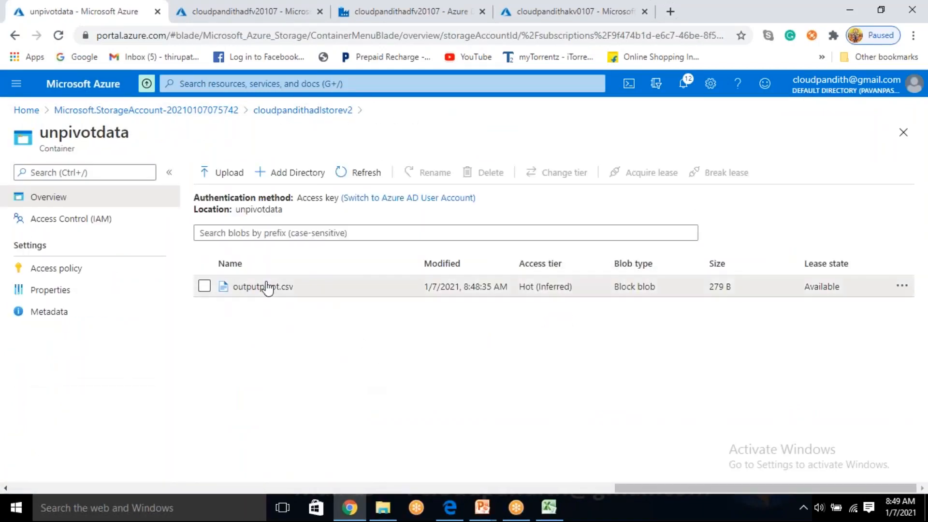
pyautogui.click(267, 287)
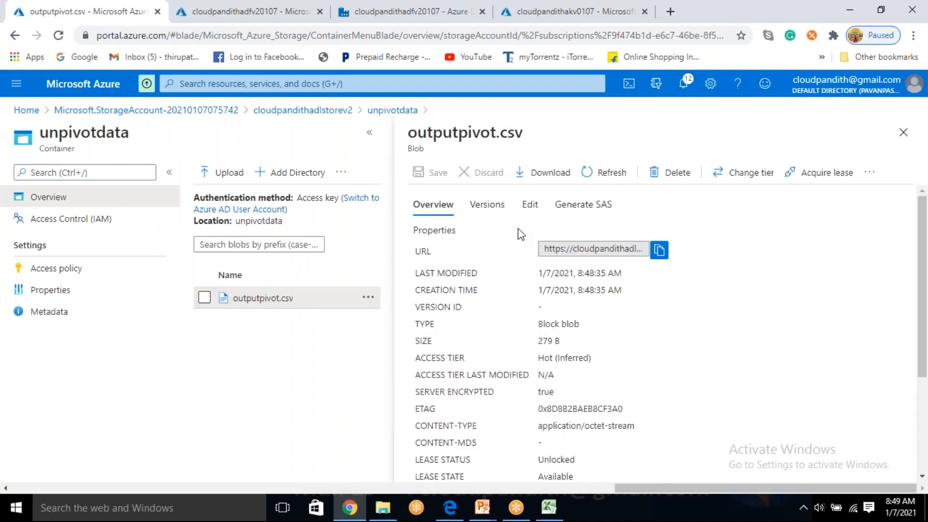
pyautogui.click(530, 205)
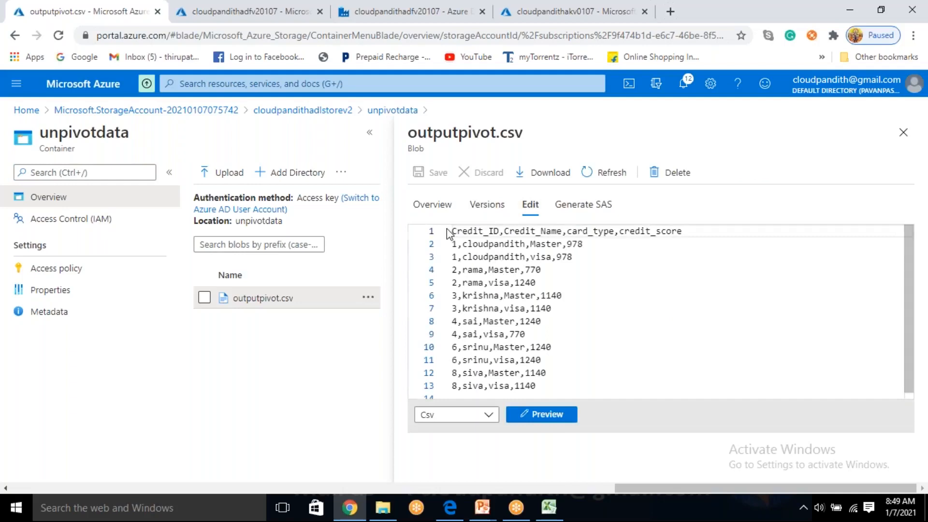
pyautogui.moveTo(453, 232); pyautogui.dragTo(519, 357)
pyautogui.moveTo(564, 410); pyautogui.dragTo(554, 355)
# Return to the dataflow_unpivot data flow and check the single output file name in sink1's settings.
pyautogui.click(437, 6)
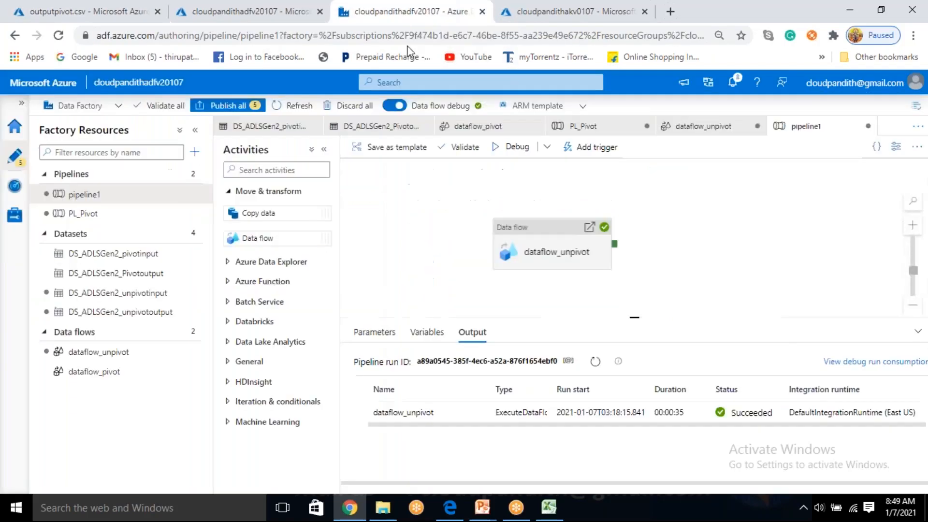
pyautogui.click(108, 353)
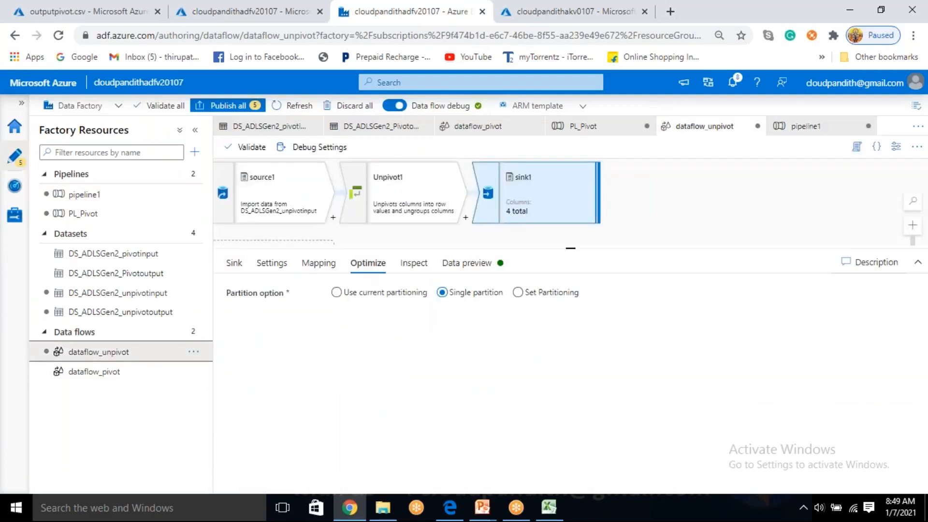
pyautogui.click(271, 263)
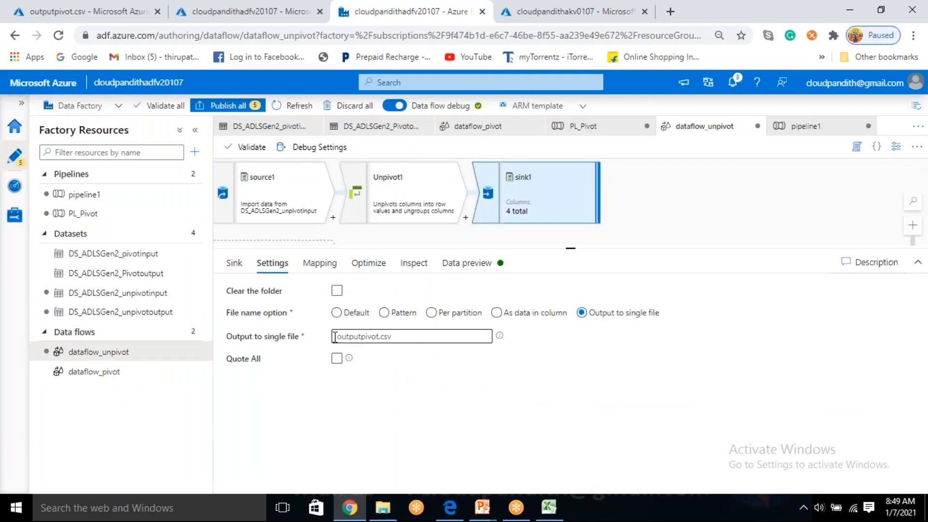
pyautogui.click(363, 337)
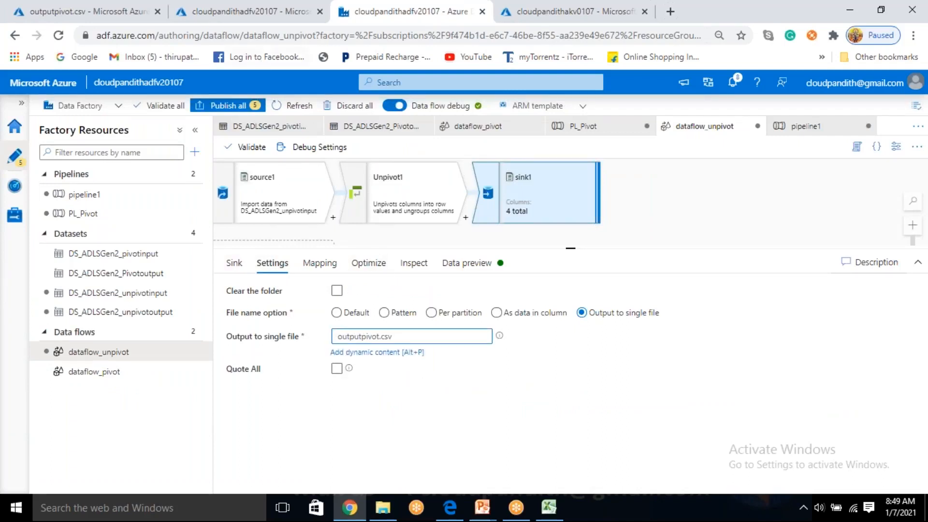
# Preview outputpivot.csv in the unpivotdata container as a table and review its unpivoted rows.
pyautogui.click(87, 11)
pyautogui.click(551, 383)
pyautogui.moveTo(551, 384); pyautogui.dragTo(452, 228)
pyautogui.click(556, 421)
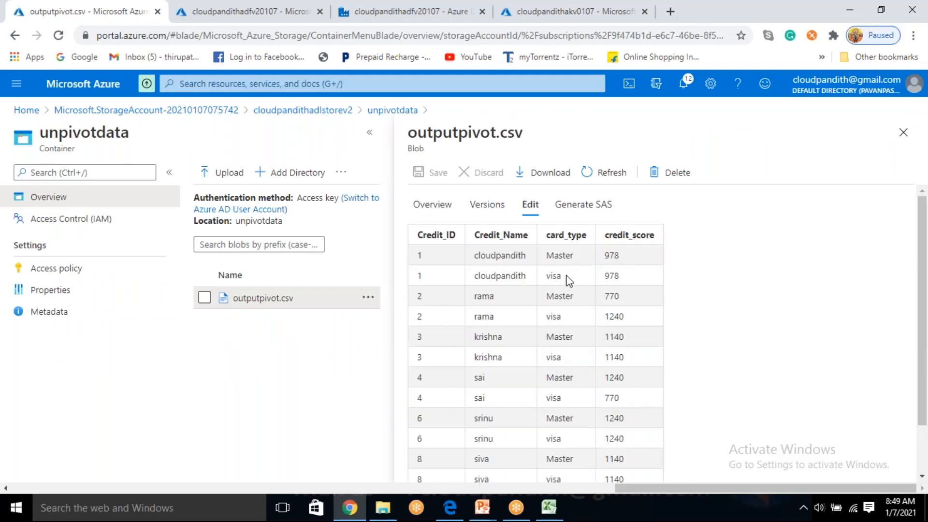
pyautogui.scroll(-3, 603, 373)
pyautogui.click(447, 205)
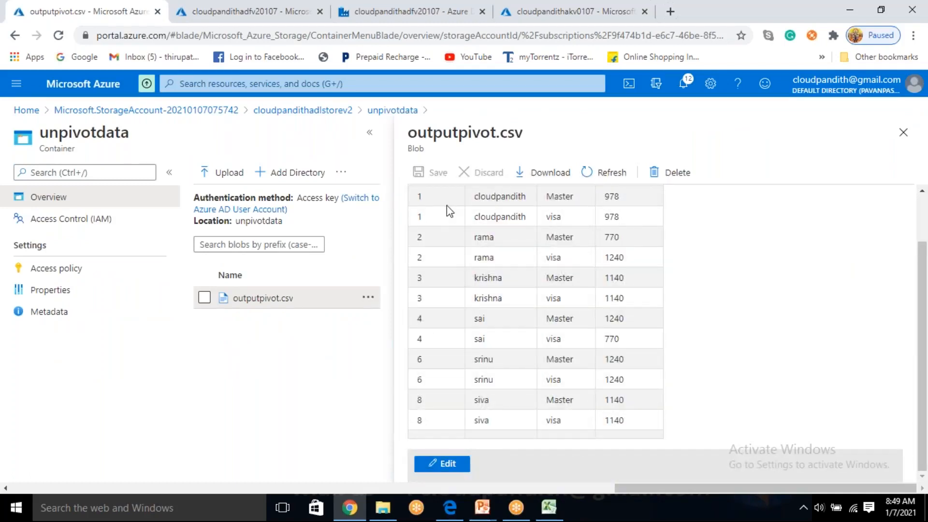
# Examine the card_type column and its Master and visa rows in the outputpivot.csv table.
pyautogui.moveTo(574, 197); pyautogui.dragTo(559, 211)
pyautogui.moveTo(555, 257); pyautogui.dragTo(561, 287)
pyautogui.click(559, 296)
pyautogui.moveTo(553, 321); pyautogui.dragTo(574, 428)
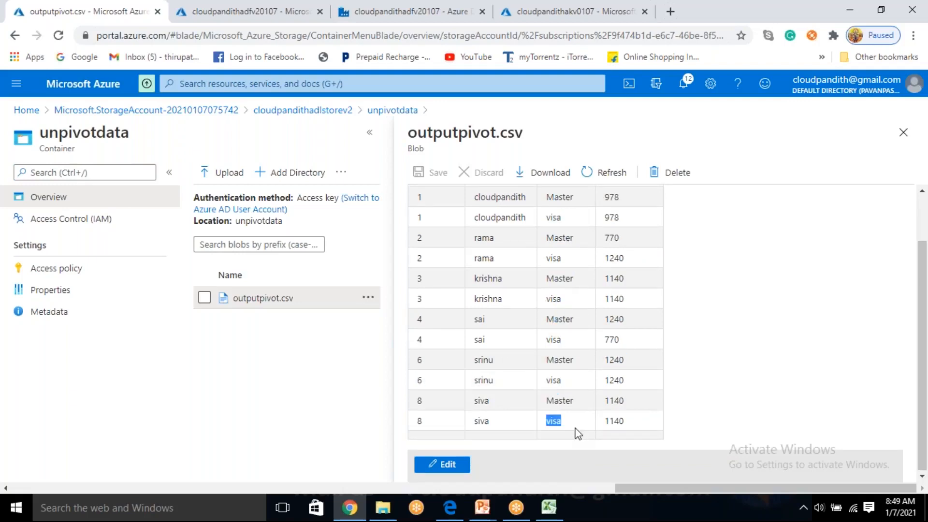
pyautogui.scroll(2, 600, 343)
pyautogui.scroll(-2, 599, 341)
pyautogui.scroll(2, 599, 341)
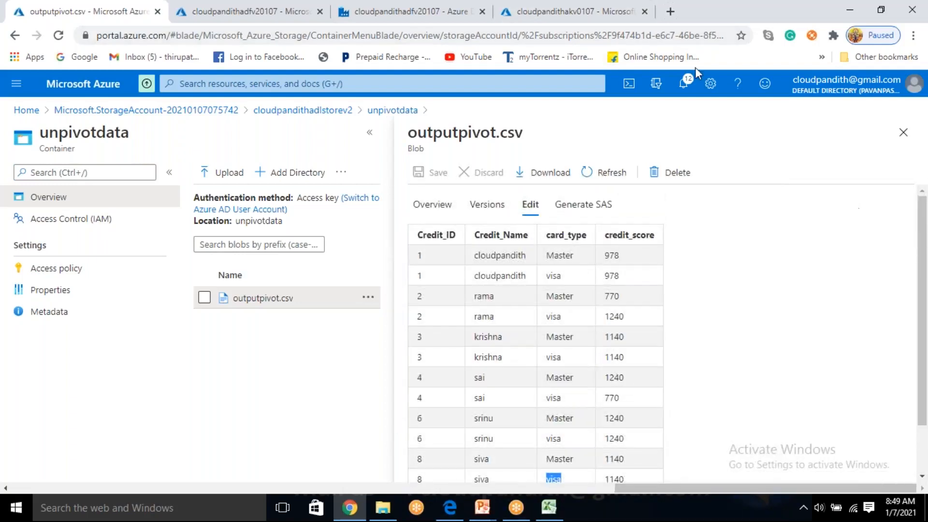
pyautogui.click(902, 253)
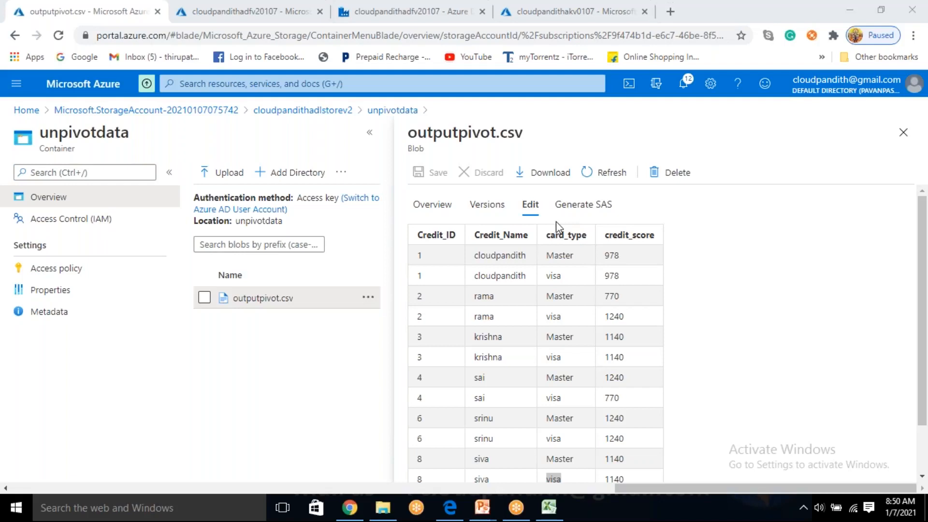
pyautogui.moveTo(547, 234); pyautogui.dragTo(591, 244)
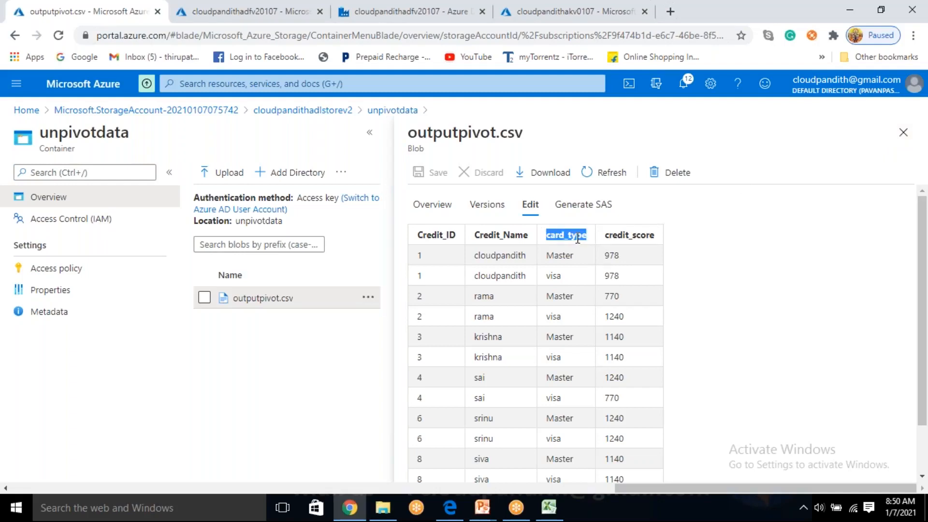
# Switch to the dataflow_unpivot data flow in Data Factory and check the ungroup-by columns of Unpivot1.
pyautogui.click(253, 1)
pyautogui.click(377, 12)
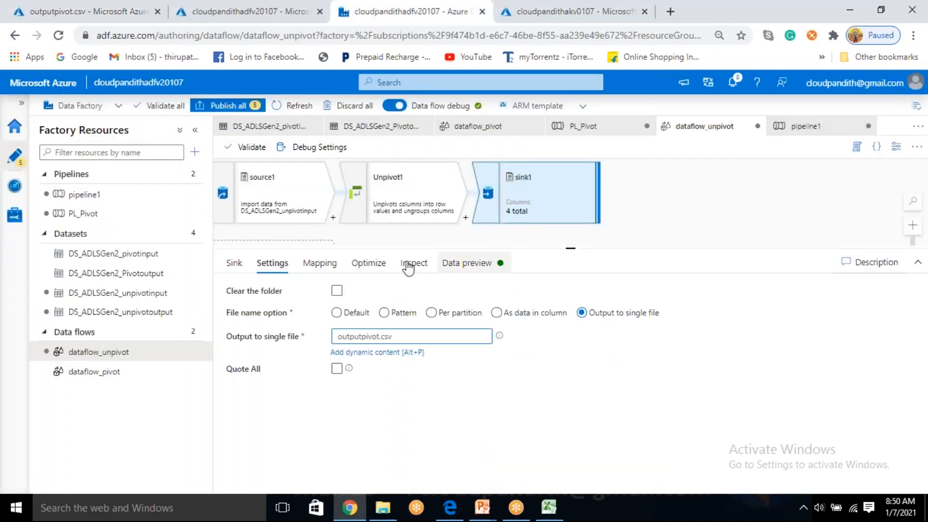
pyautogui.click(397, 197)
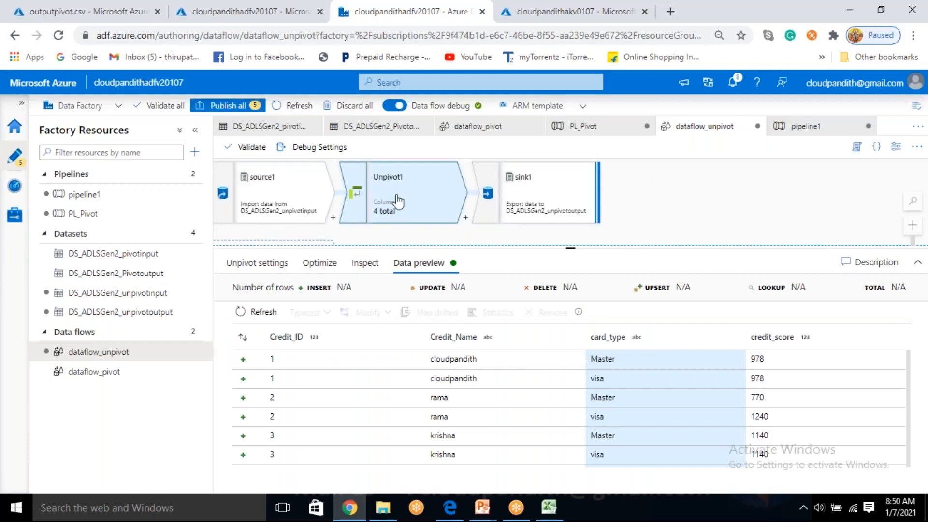
pyautogui.click(269, 264)
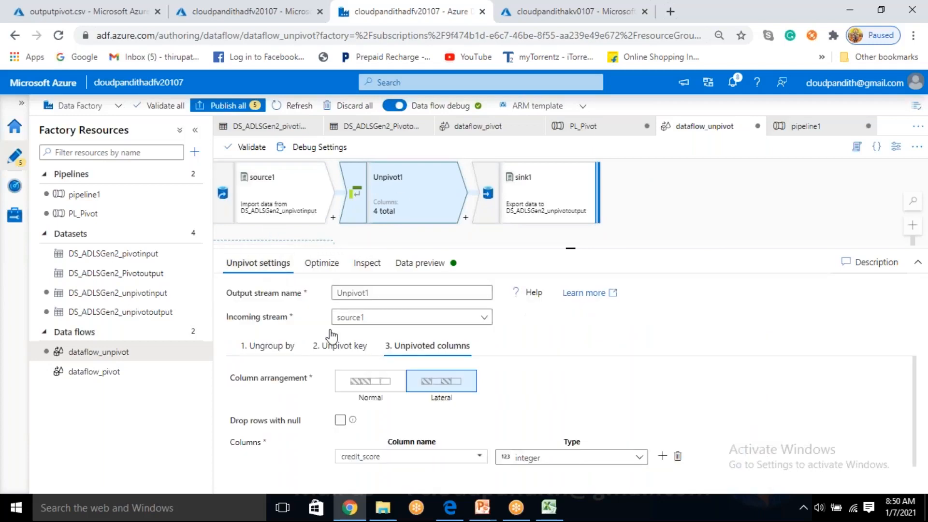
pyautogui.click(277, 346)
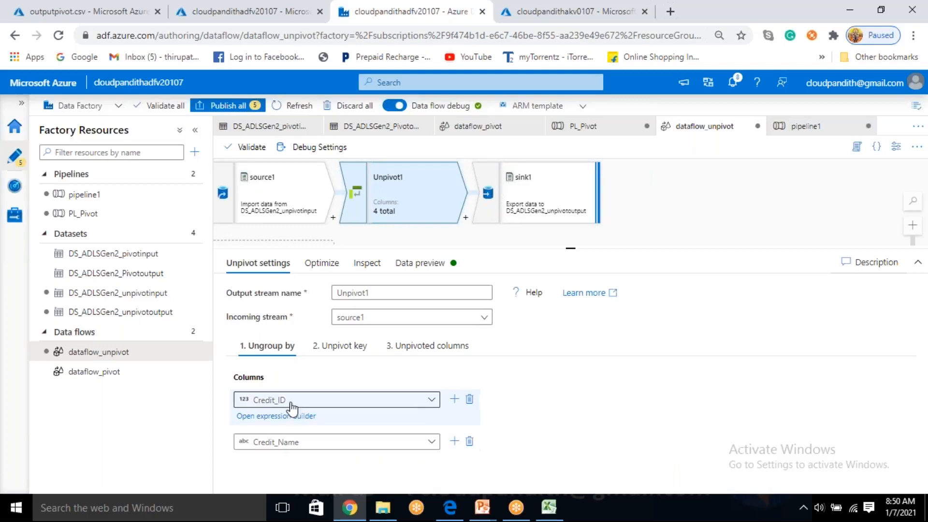
# Preview source1's data and review all of its columns and rows.
pyautogui.click(290, 215)
pyautogui.click(551, 267)
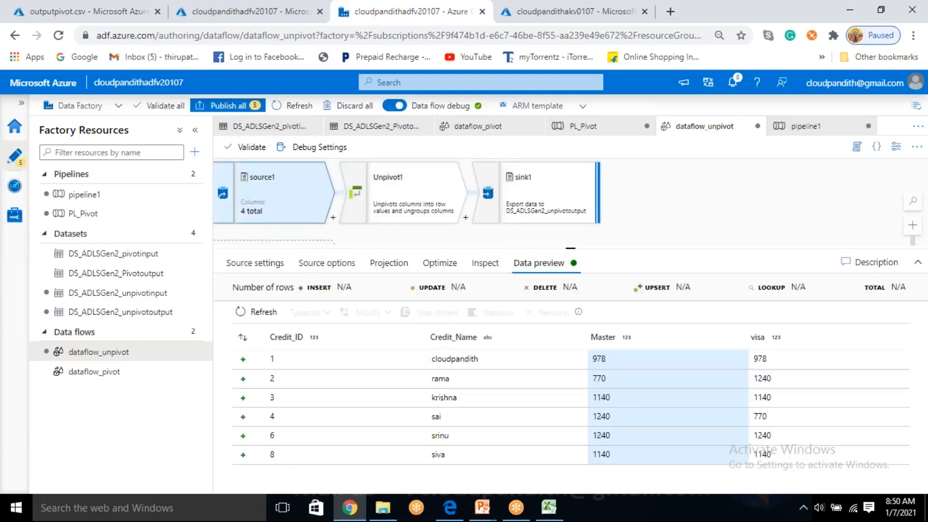
pyautogui.moveTo(269, 336); pyautogui.dragTo(773, 483)
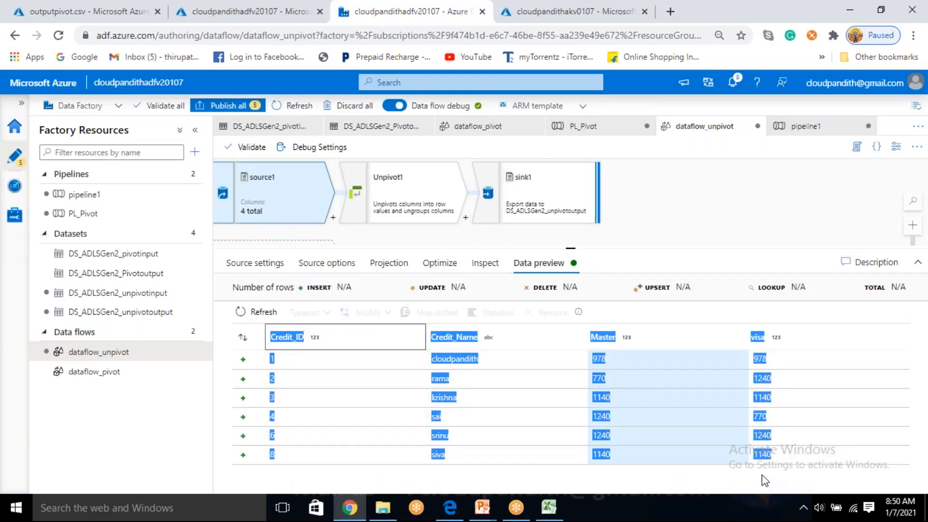
pyautogui.click(764, 480)
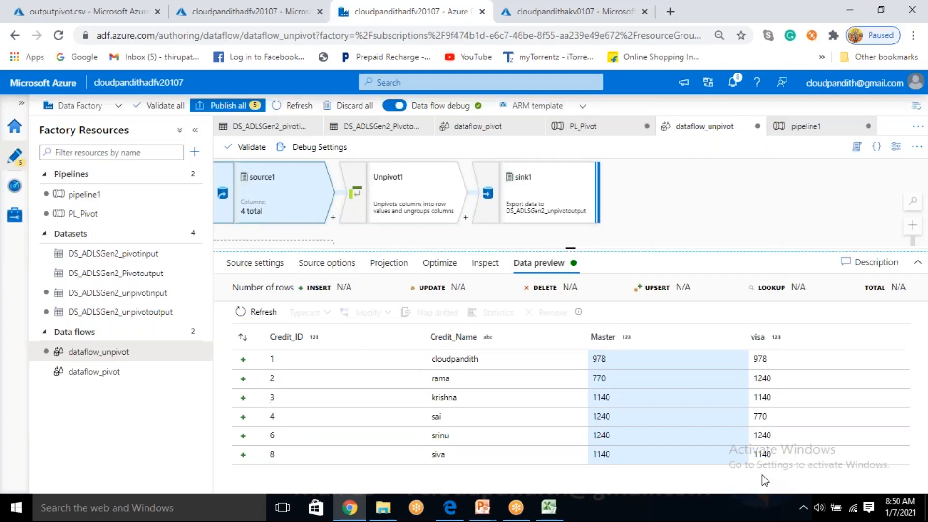
# Compare source1's Master and visa columns with Unpivot1's unpivot key, checking the card_type column name.
pyautogui.click(416, 193)
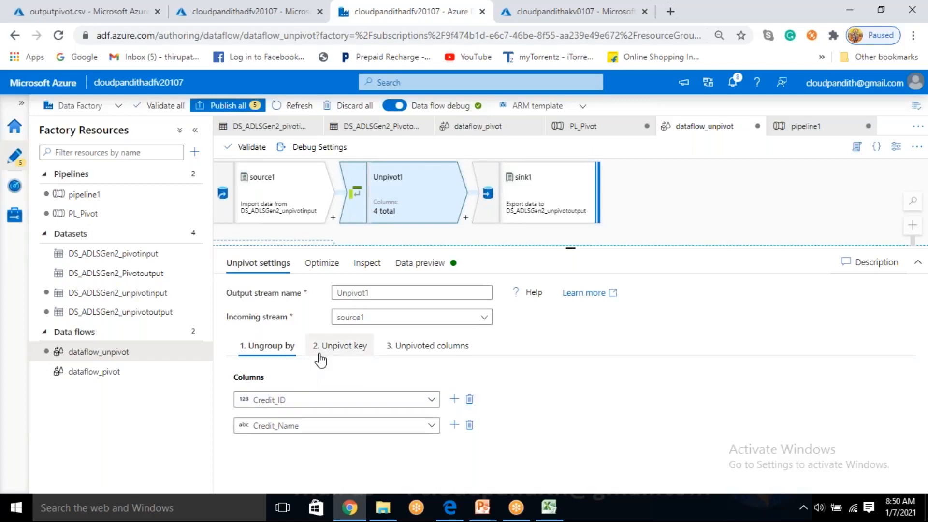
pyautogui.click(302, 208)
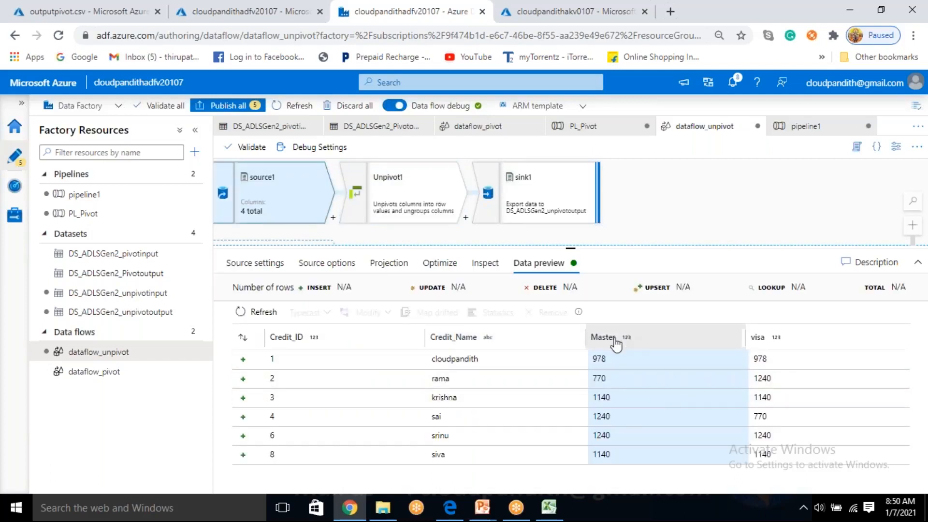
pyautogui.click(381, 199)
pyautogui.click(340, 346)
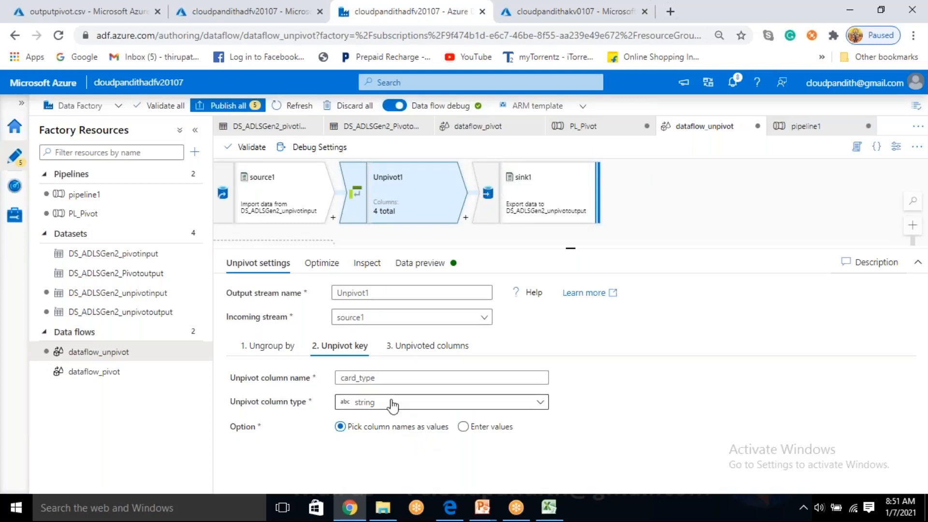
pyautogui.moveTo(341, 377); pyautogui.dragTo(393, 379)
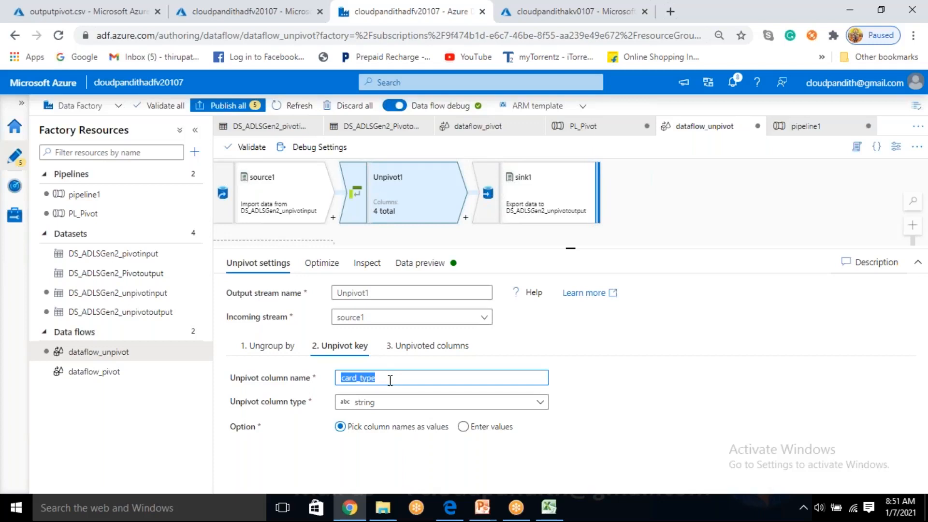
# Examine the Card_Type values of pivot.csv in Excel, and return to Unpivot1's unpivot key settings in Data Factory.
pyautogui.click(548, 507)
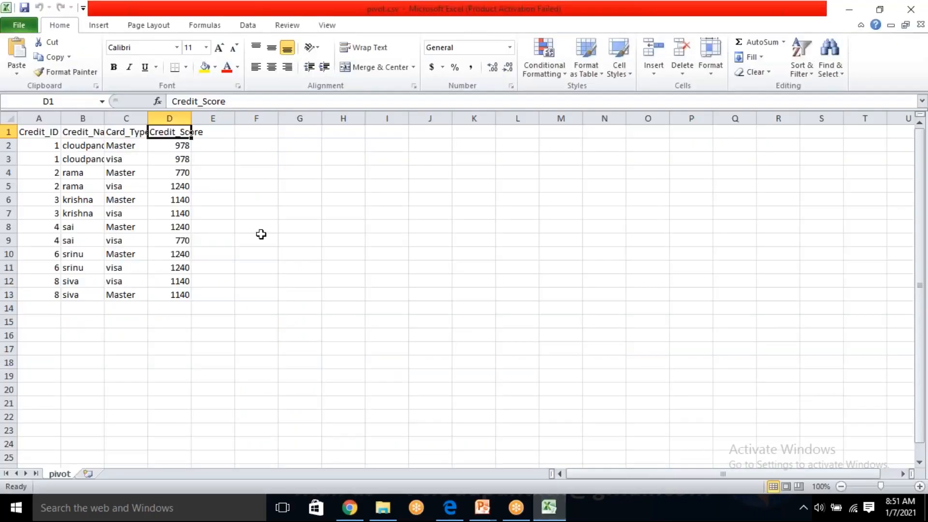
pyautogui.click(130, 134)
pyautogui.moveTo(125, 148); pyautogui.dragTo(116, 271)
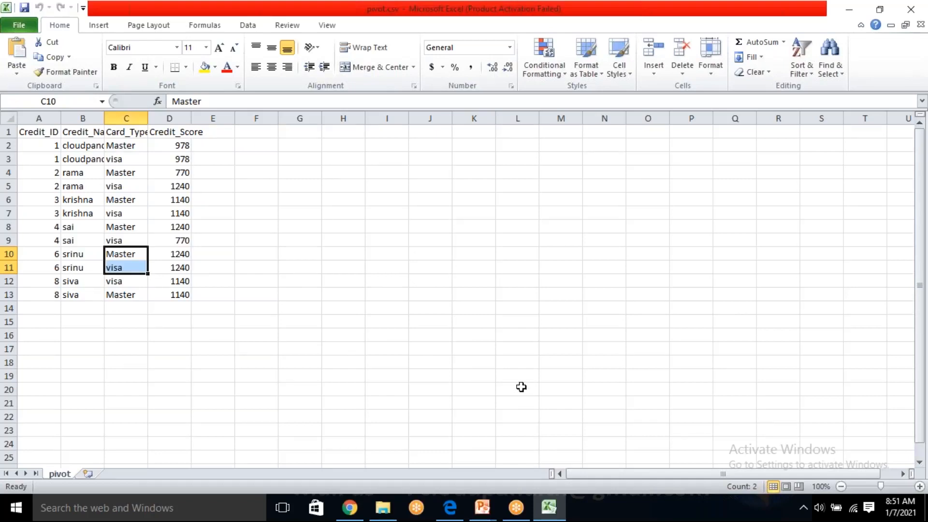
pyautogui.hotkey('alt', 'Tab')
pyautogui.doubleClick(396, 377)
pyautogui.click(395, 377)
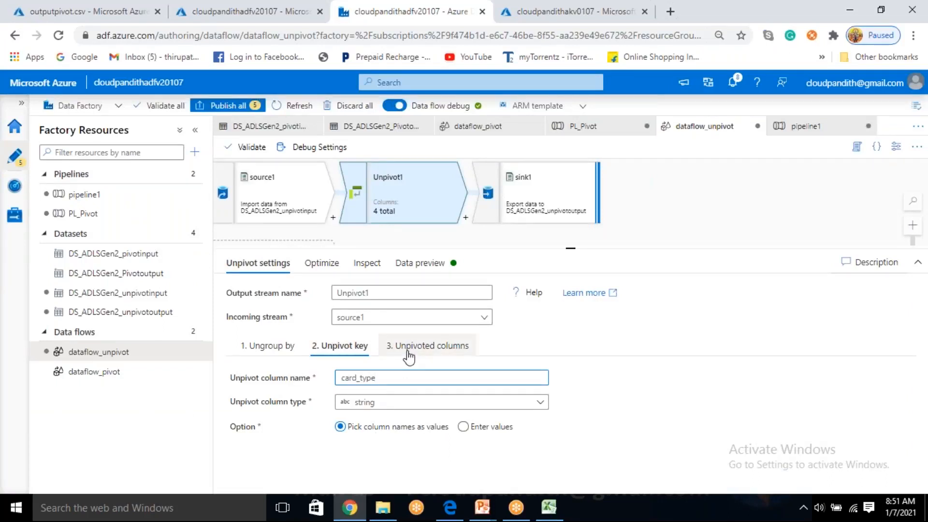
# Check Unpivot1's unpivoted credit_score column and compare it with the visa and Master values in source1's data preview.
pyautogui.click(409, 346)
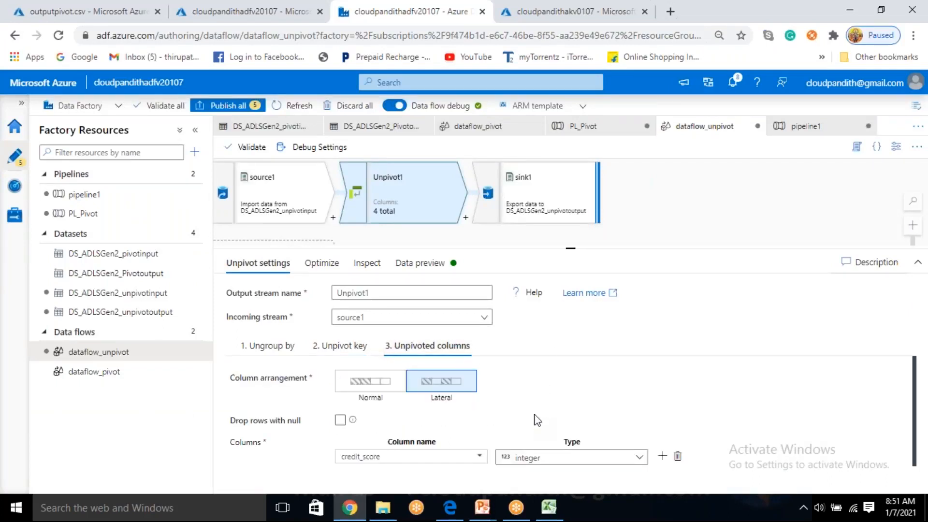
pyautogui.hotkey('alt', 'Tab')
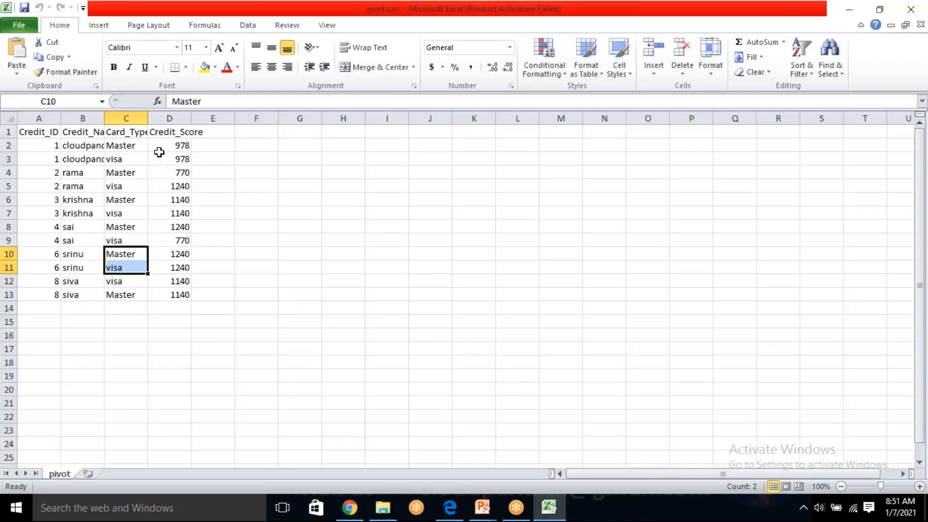
pyautogui.hotkey('alt', 'Tab')
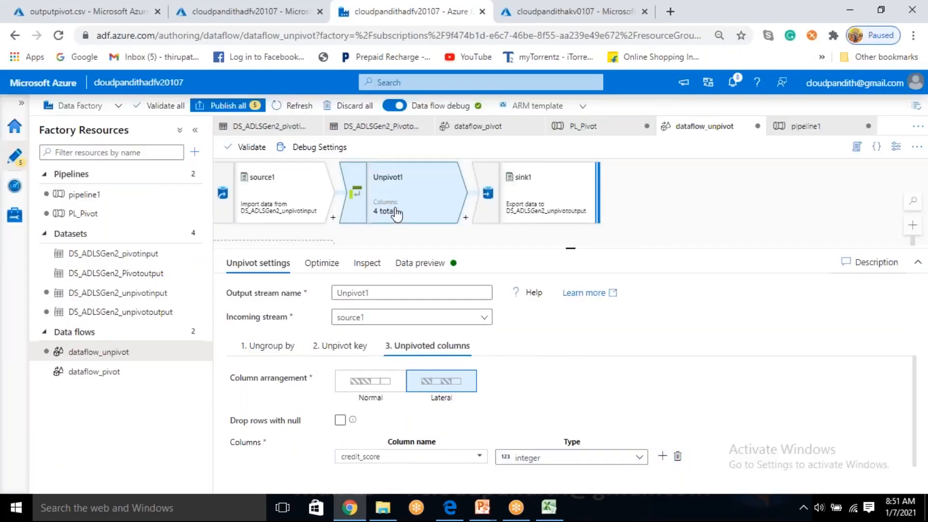
pyautogui.click(300, 187)
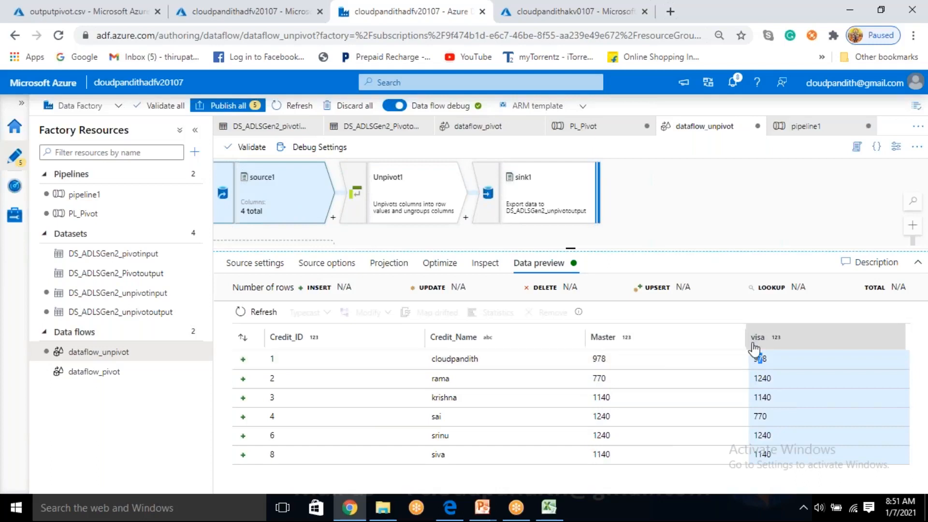
pyautogui.doubleClick(760, 358)
pyautogui.click(614, 341)
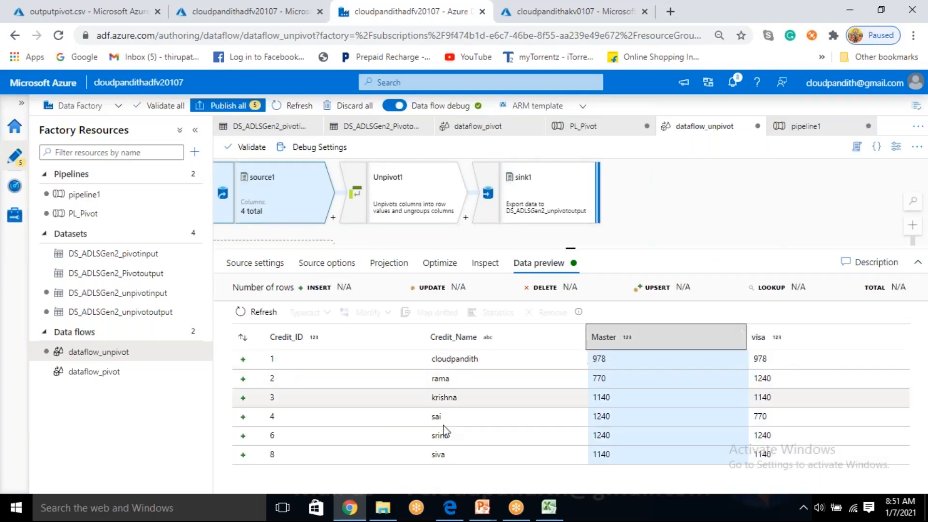
# Switch to pivot.csv in Excel and review the Credit_Score header and its values.
pyautogui.click(548, 508)
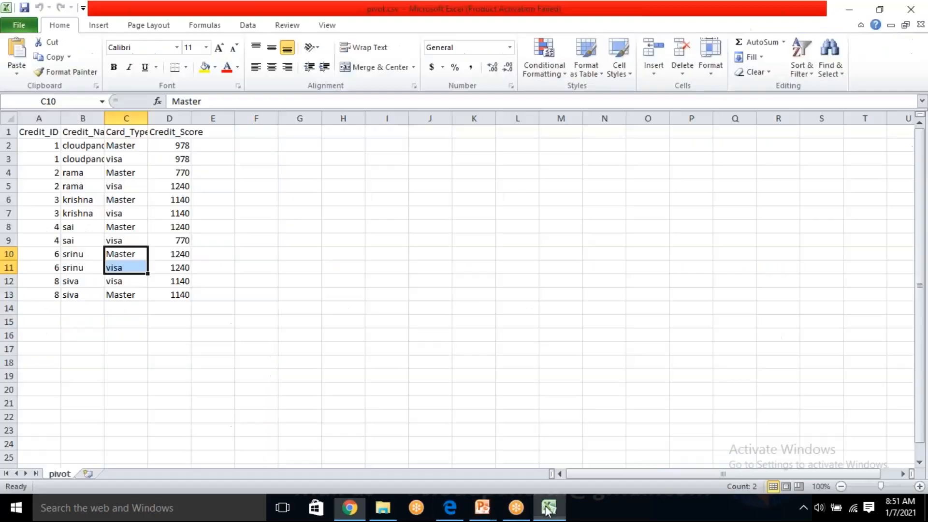
pyautogui.click(183, 145)
pyautogui.moveTo(179, 173); pyautogui.dragTo(180, 198)
pyautogui.click(213, 186)
pyautogui.moveTo(183, 145); pyautogui.dragTo(182, 294)
pyautogui.click(219, 266)
pyautogui.click(172, 132)
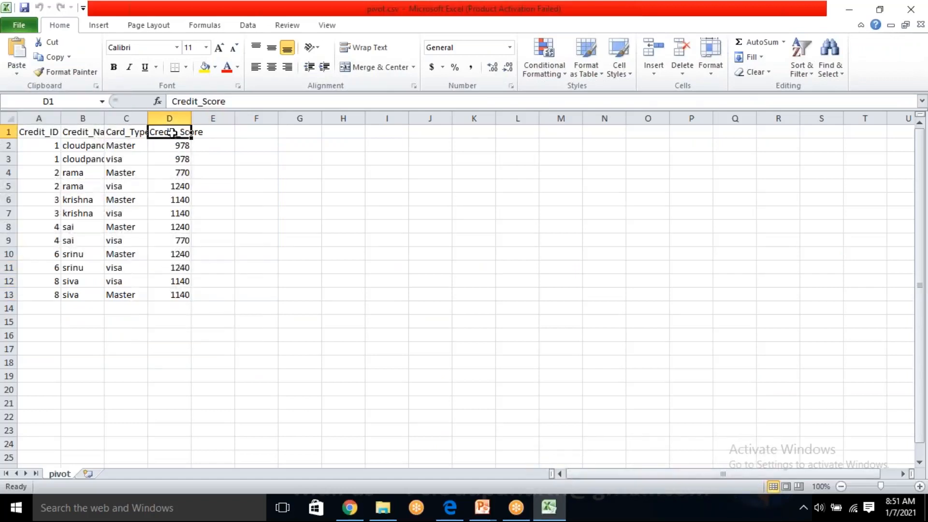
# Return to the dataflow_unpivot data flow in Data Factory and open the Unpivot1 transformation.
pyautogui.click(341, 509)
pyautogui.click(441, 198)
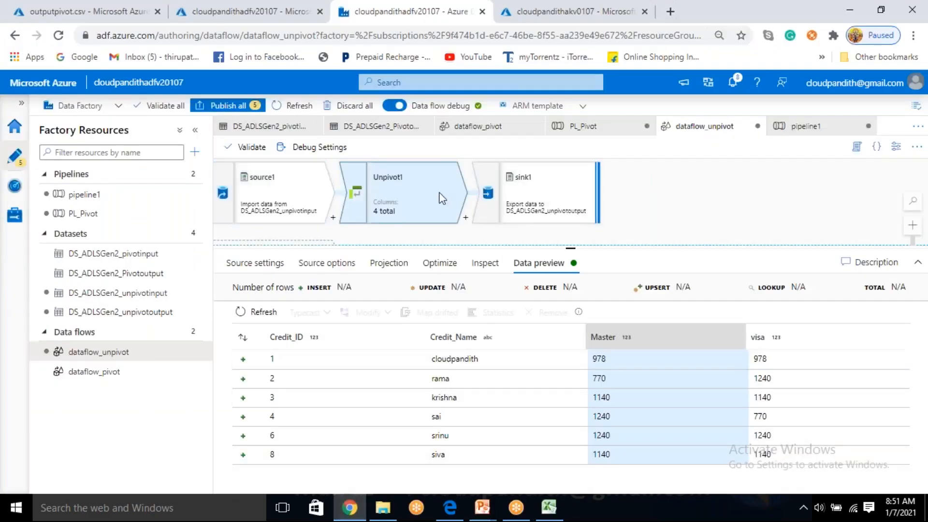